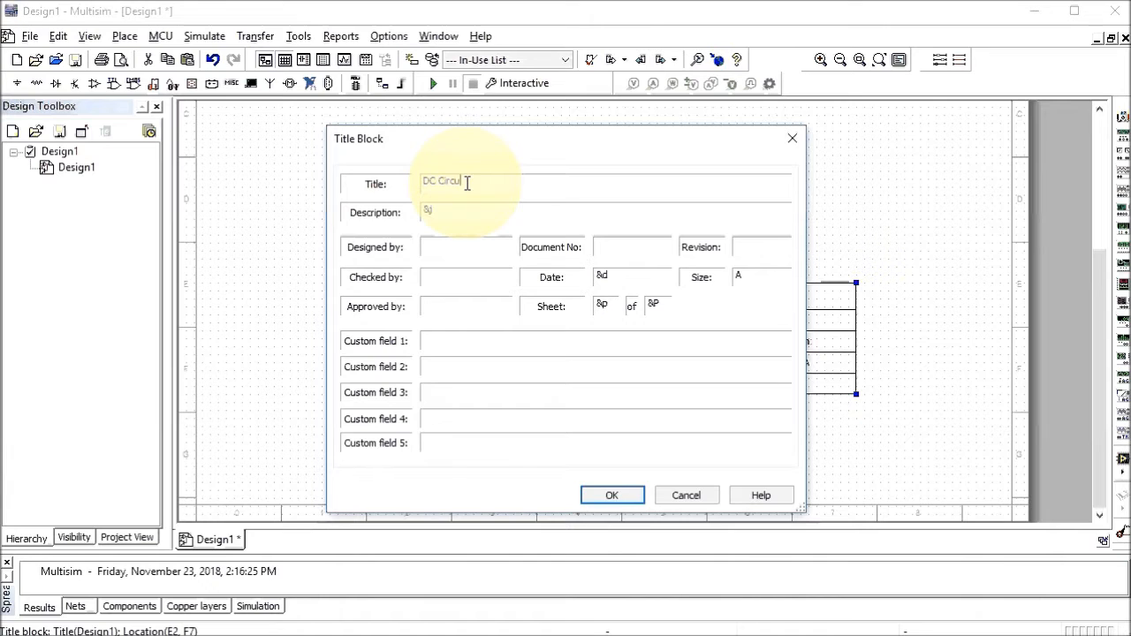
Title the block 'DC Circuit Simulation Exercise using NI MultiSIM' with description 'DC Electrical Circuits Lab 7 - Series-Parallel DC Circuits'
type("simulation Exercise ")
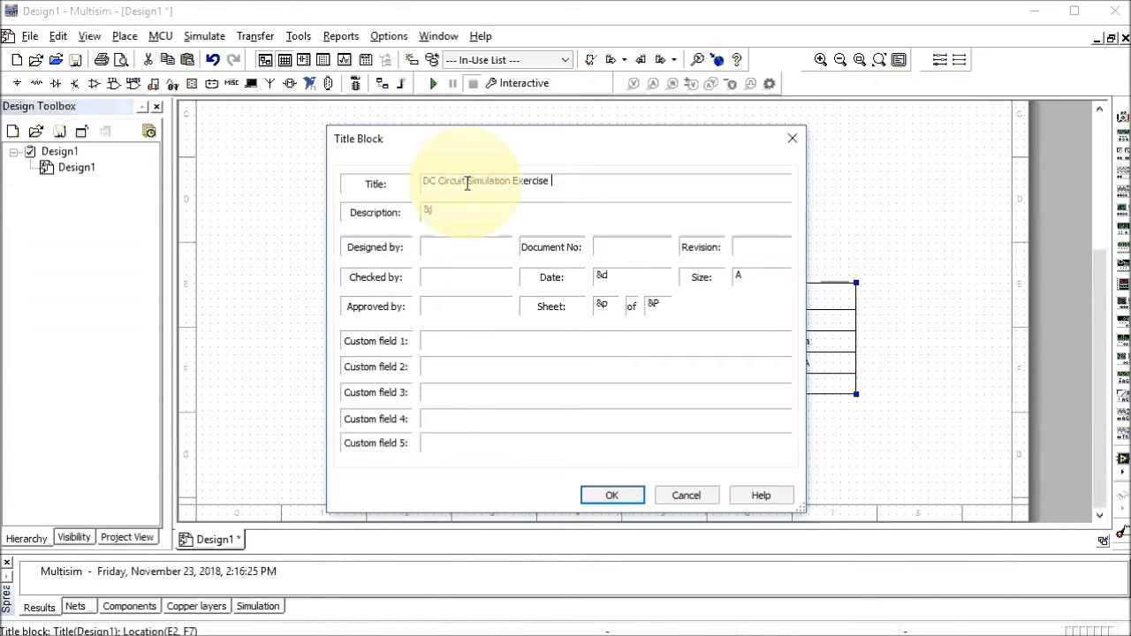
type("using NI MultiSIM")
left_click(449, 209)
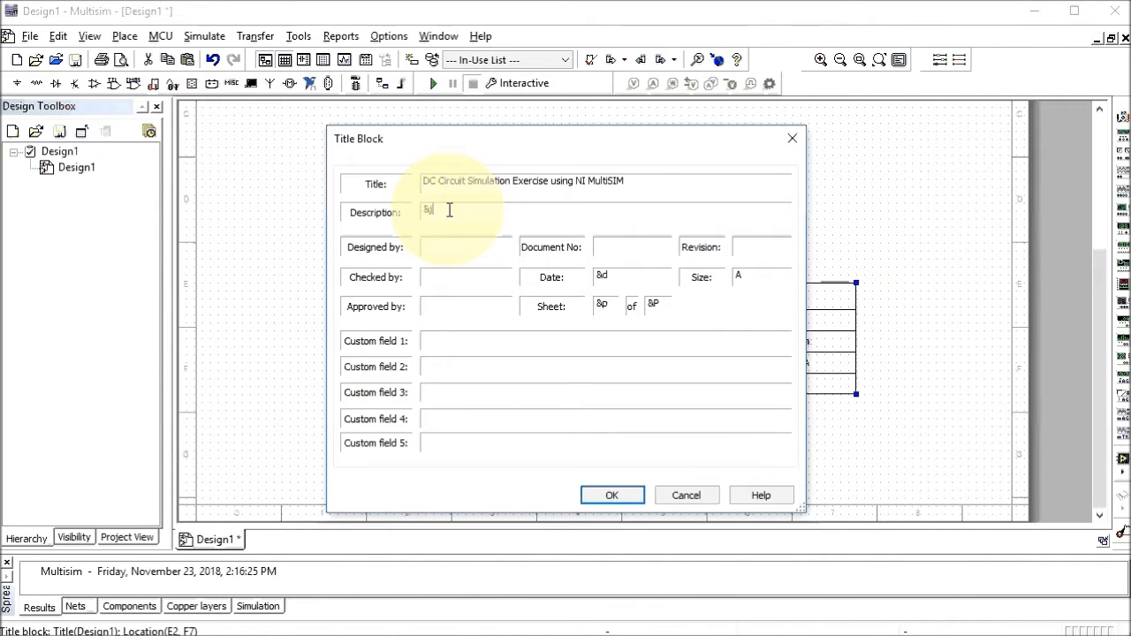
left_click_drag(449, 209, 421, 212)
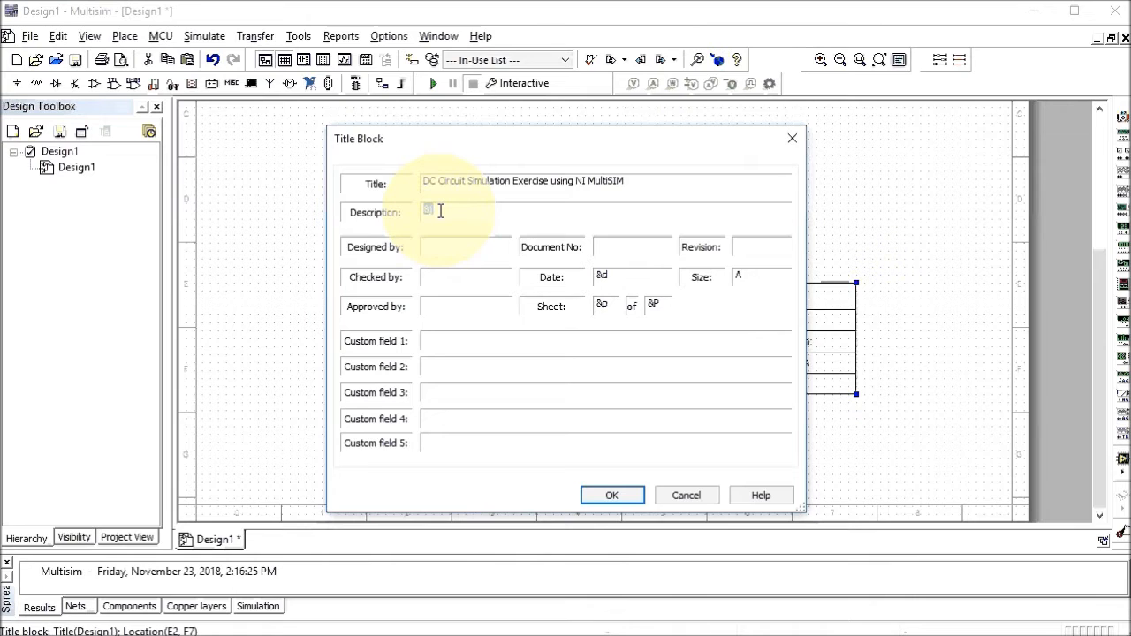
type("DC Electrical Circuits")
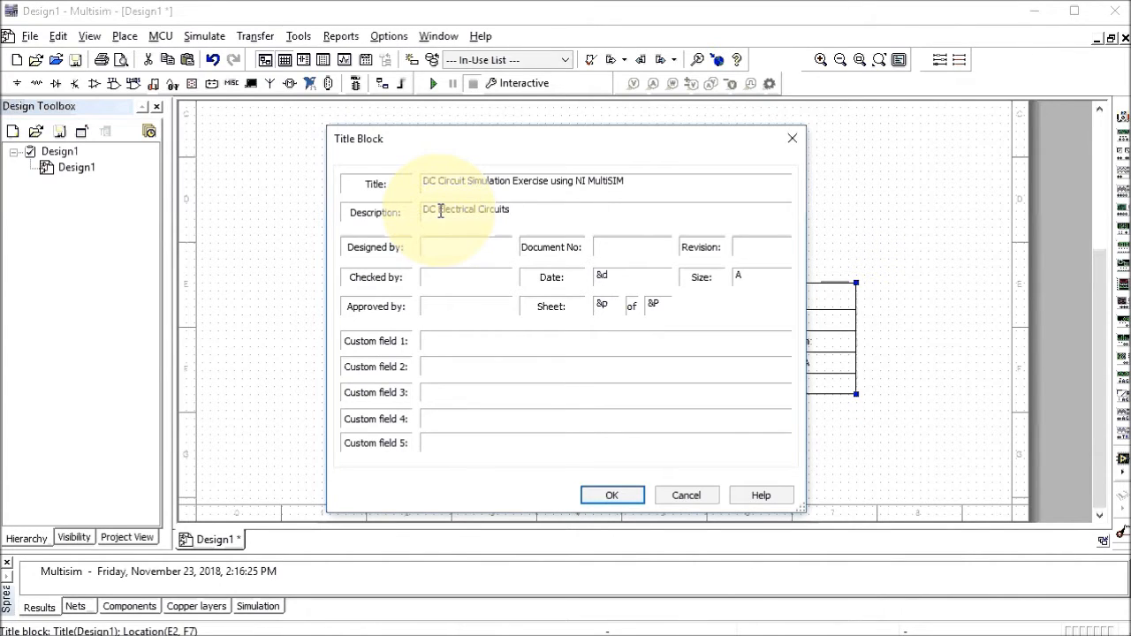
type(" Lab 7 - Series-Parallel ")
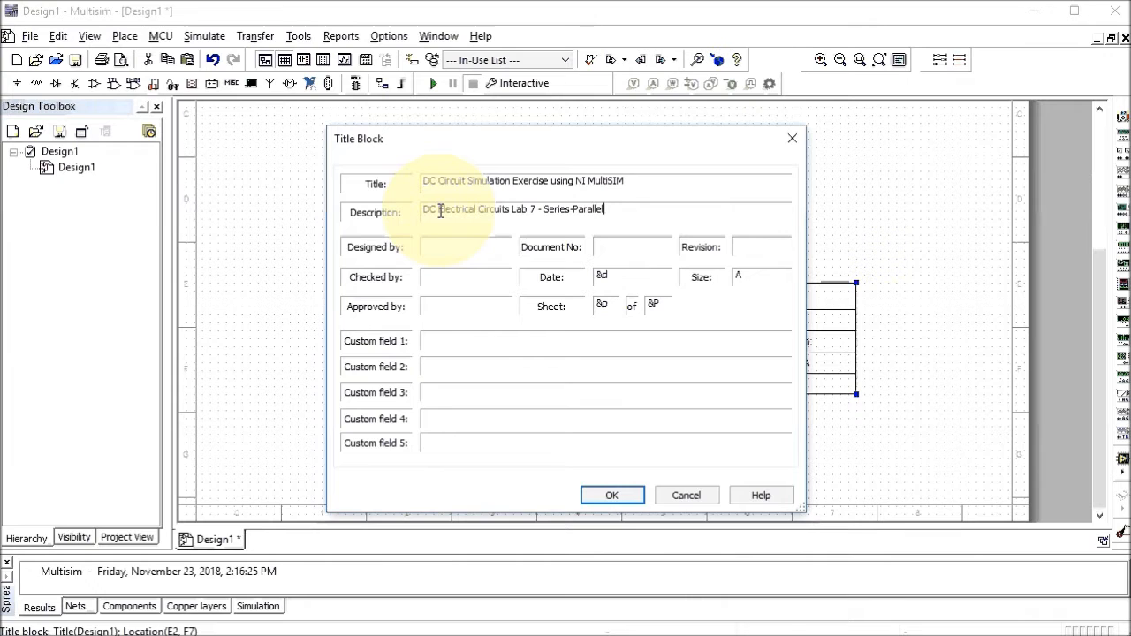
type("DC ")
type("Circuit")
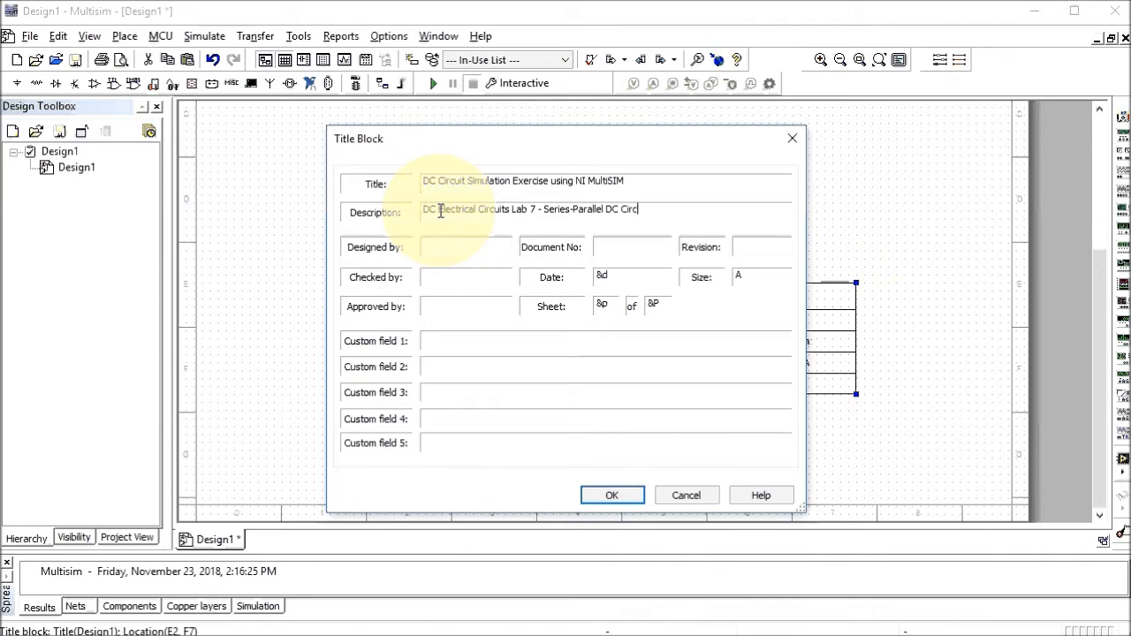
type("s")
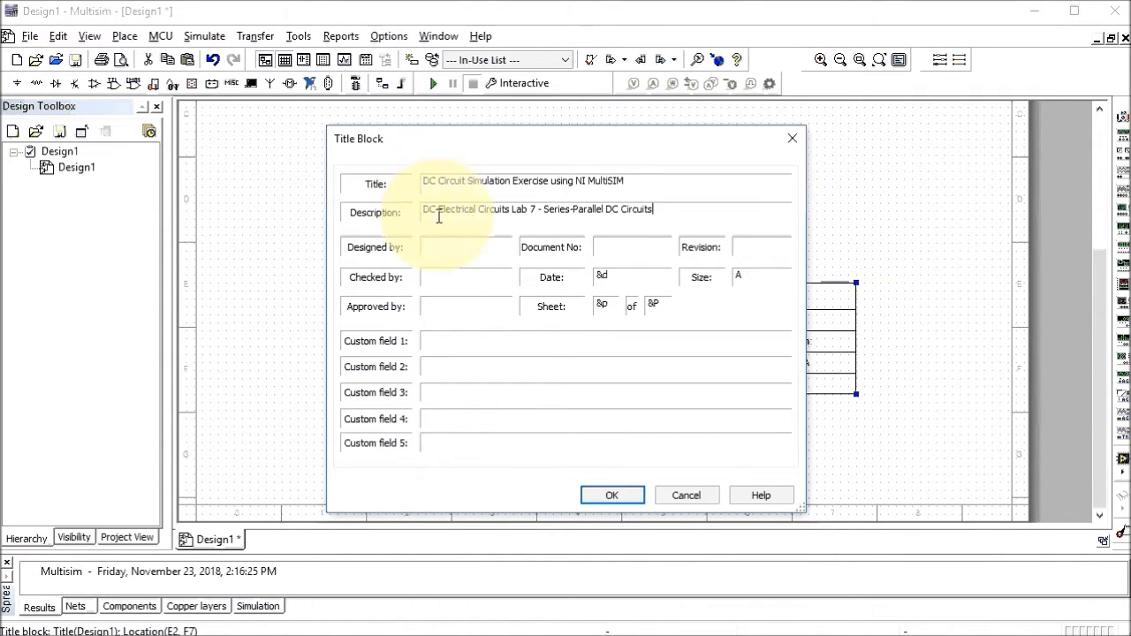
Enter the designer's name, document number, revision 1.1, and checker and approver initials, then confirm the title block
left_click(441, 247)
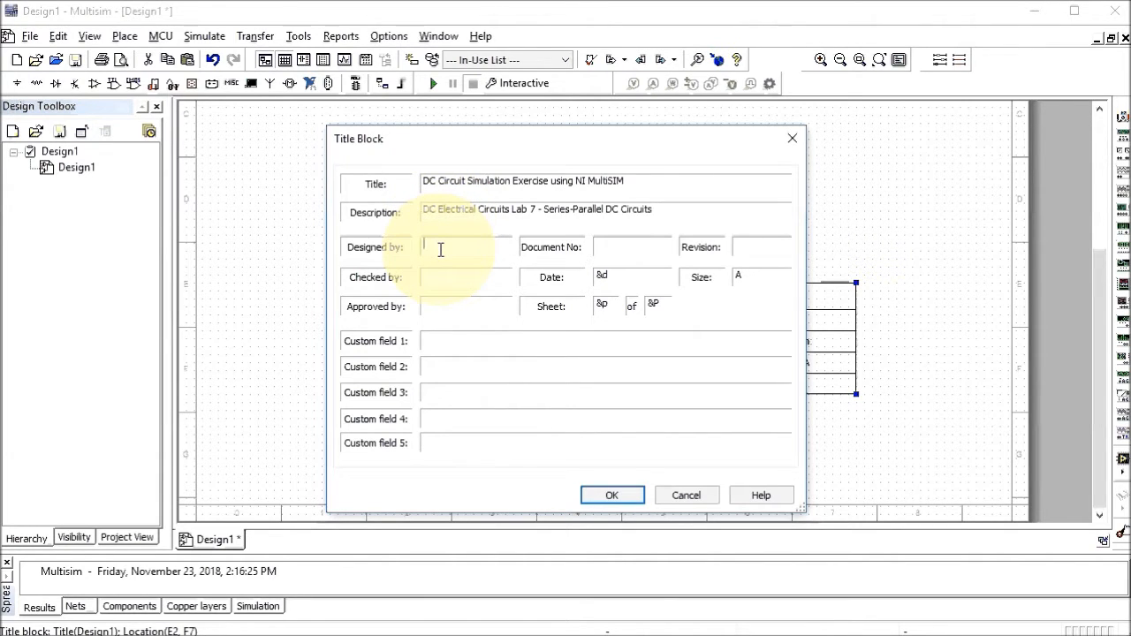
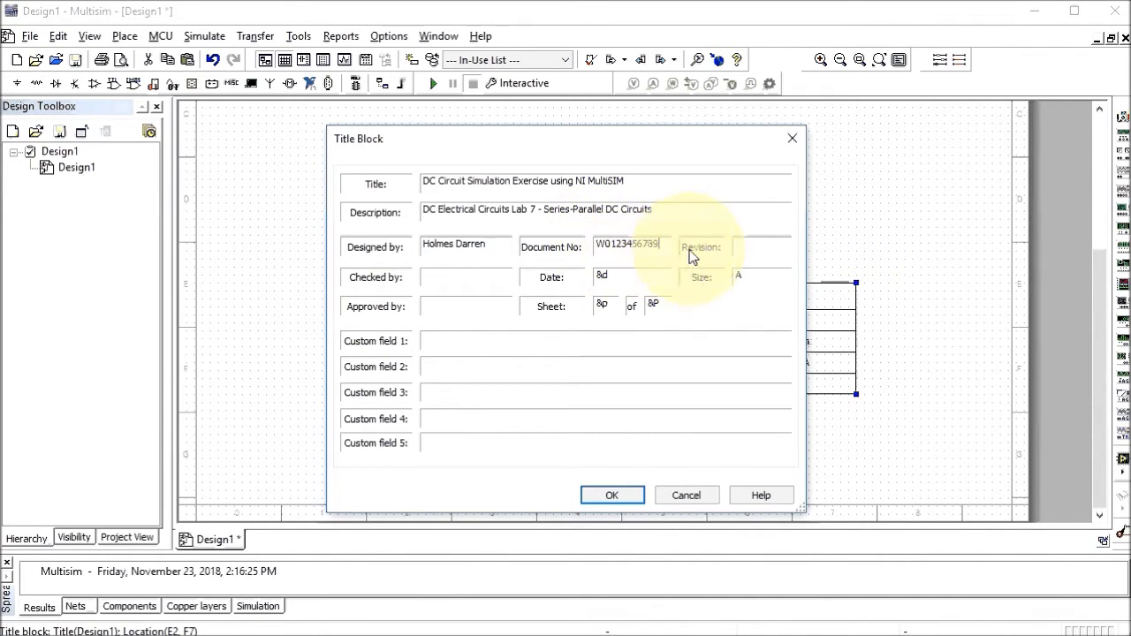
left_click(742, 248)
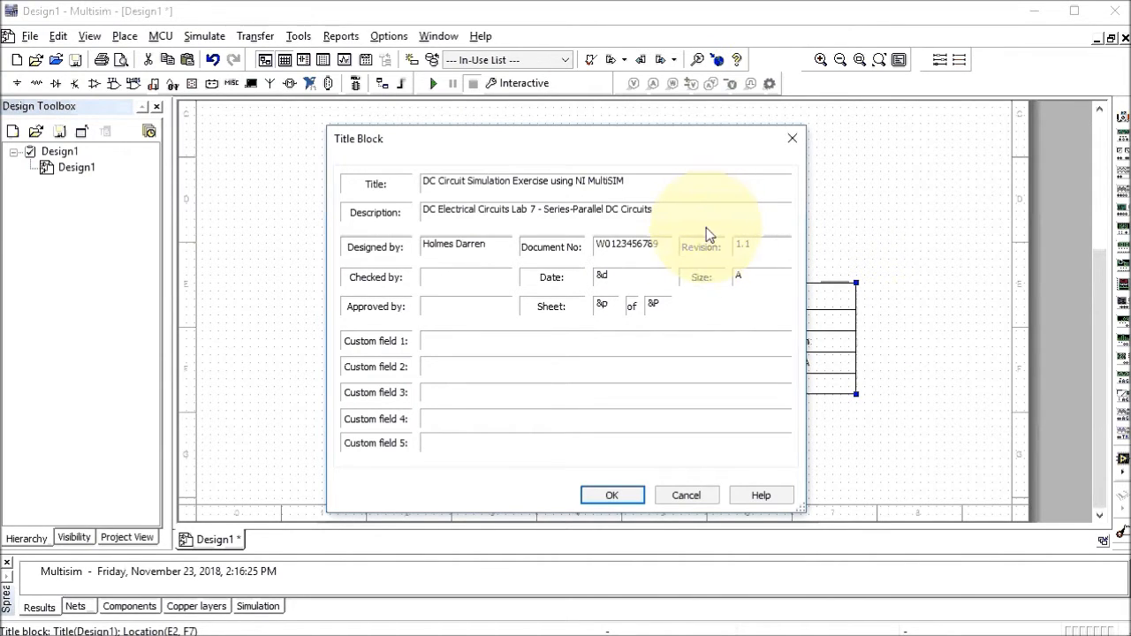
left_click(460, 280)
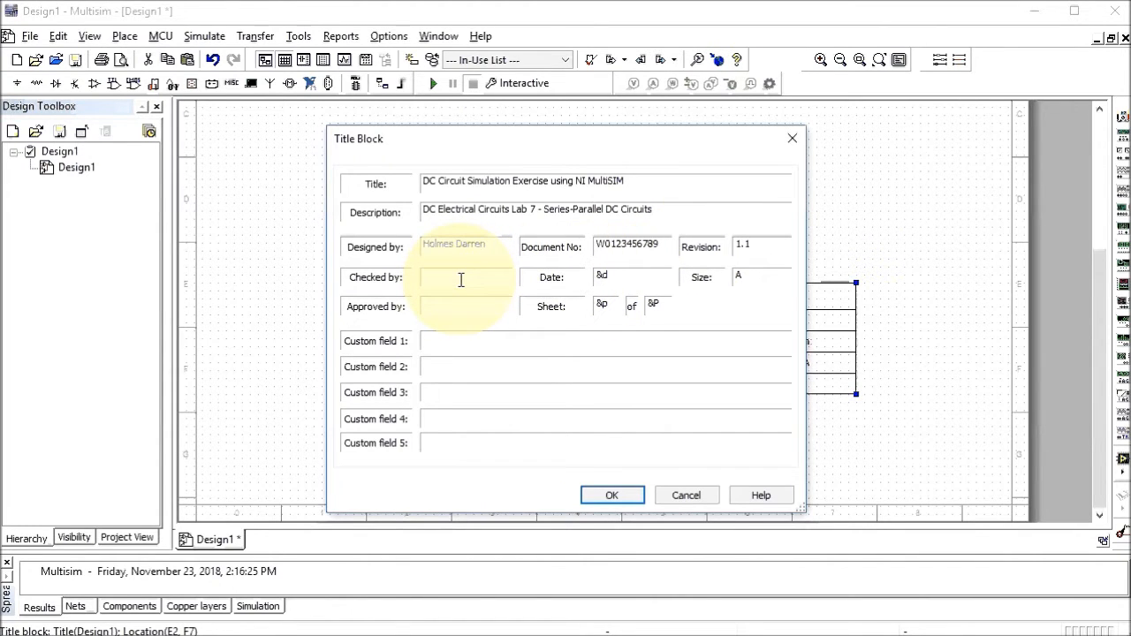
type("TI")
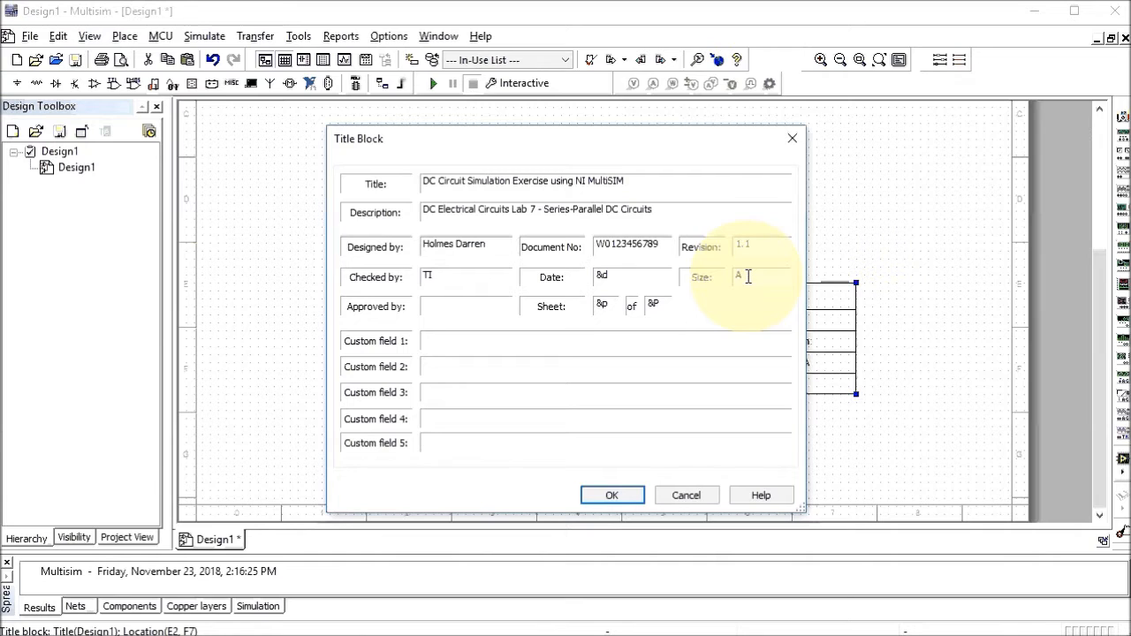
left_click(473, 306)
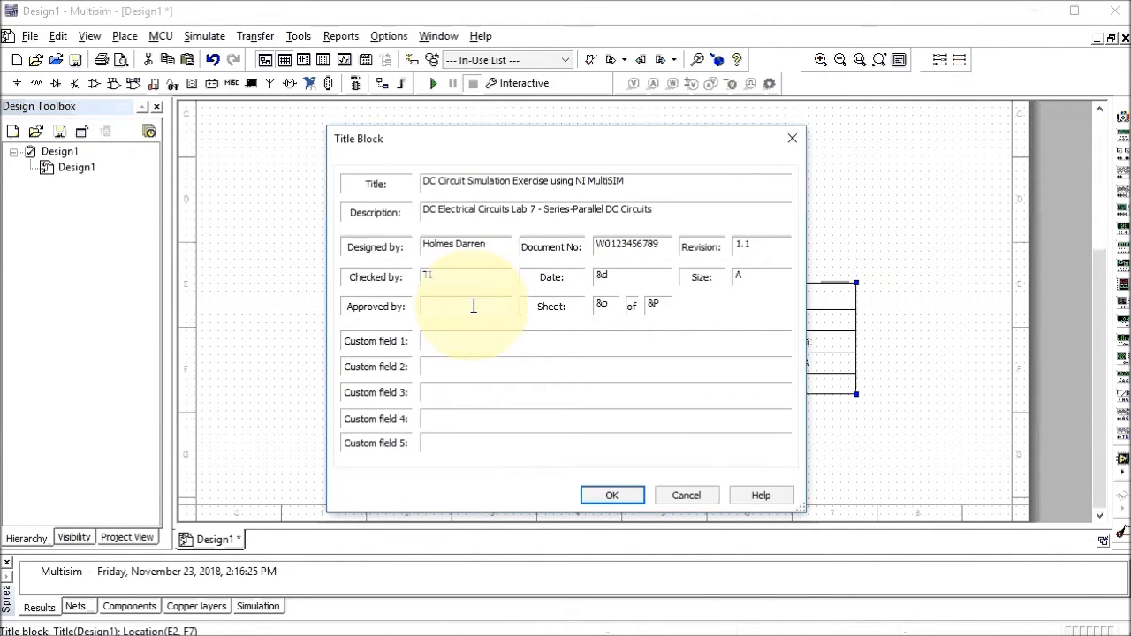
type("DH")
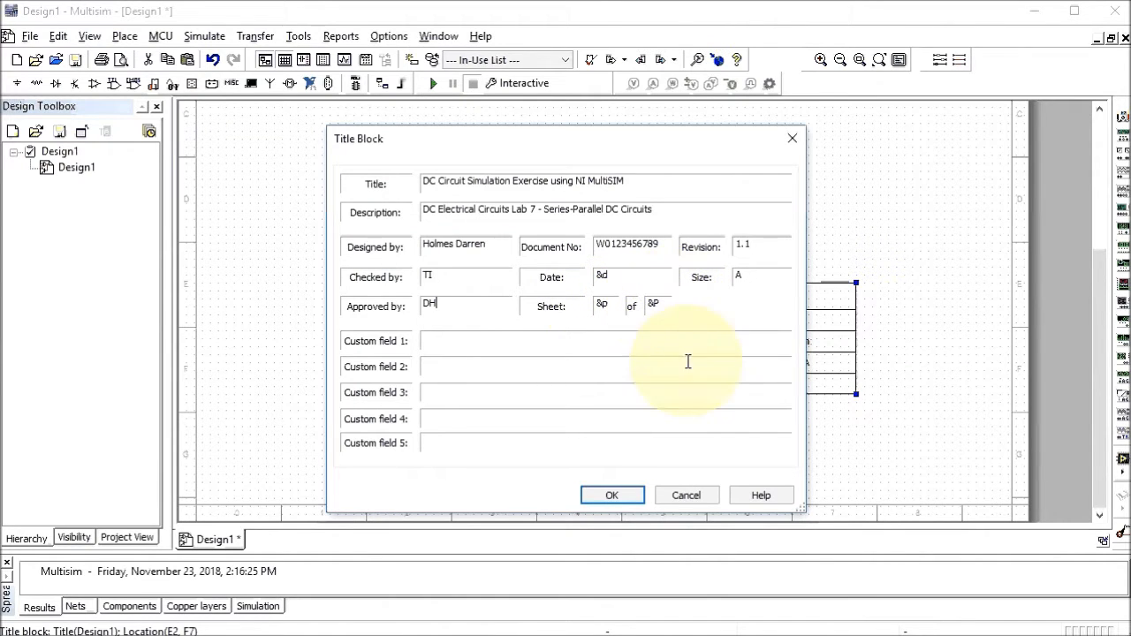
left_click(623, 496)
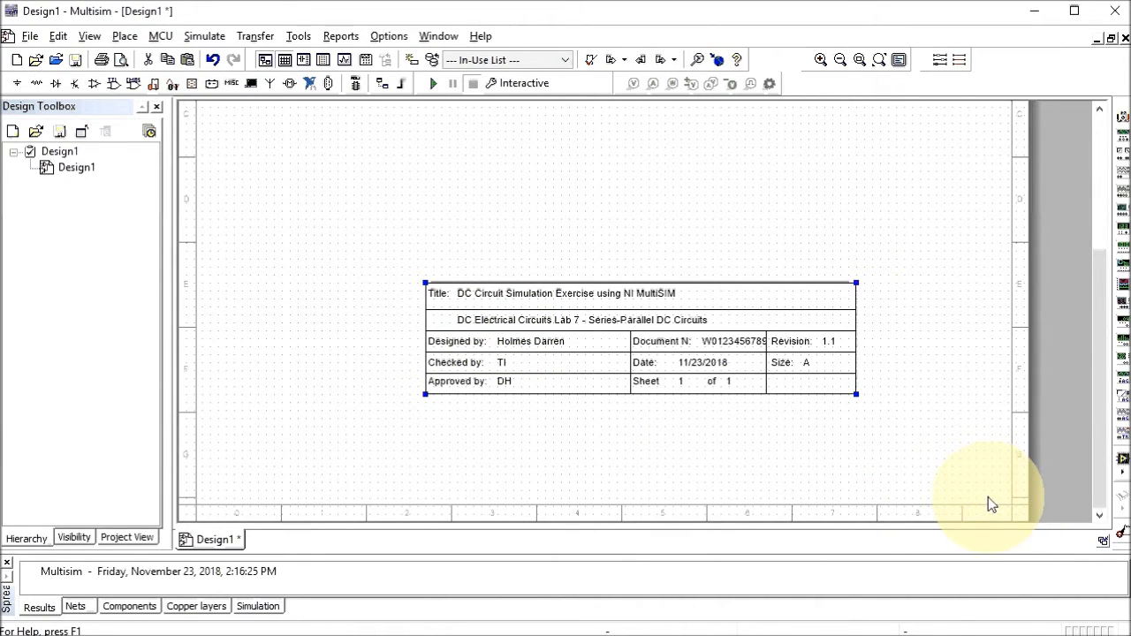
Move the title block to the sheet's bottom-right corner via Move to > Bottom right, then deselect it
right_click(583, 343)
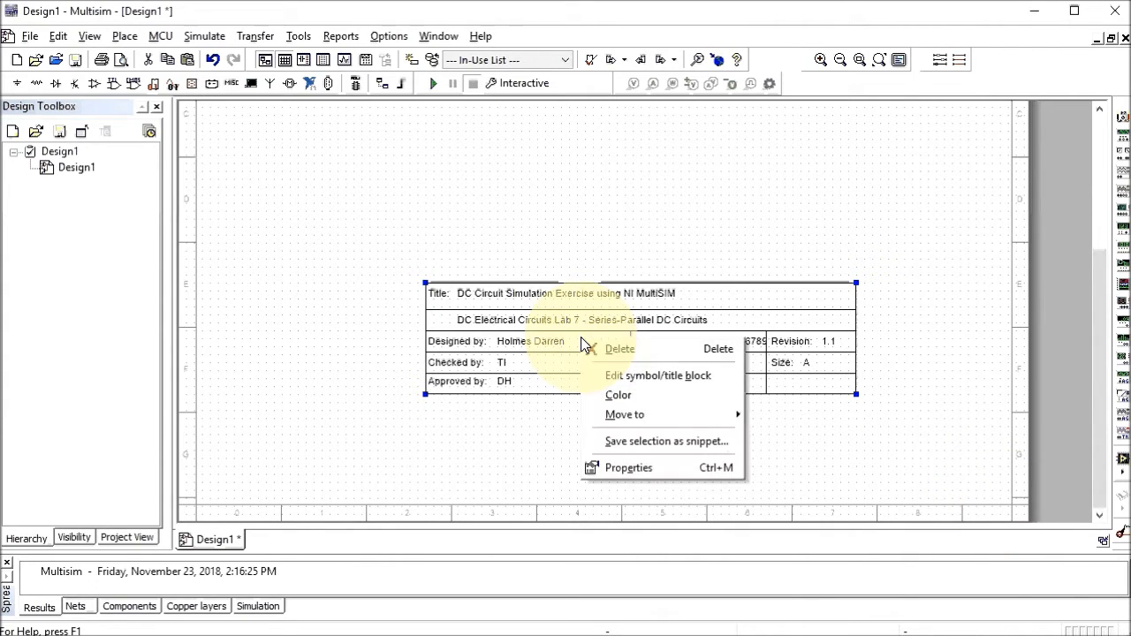
mouse_move(637, 419)
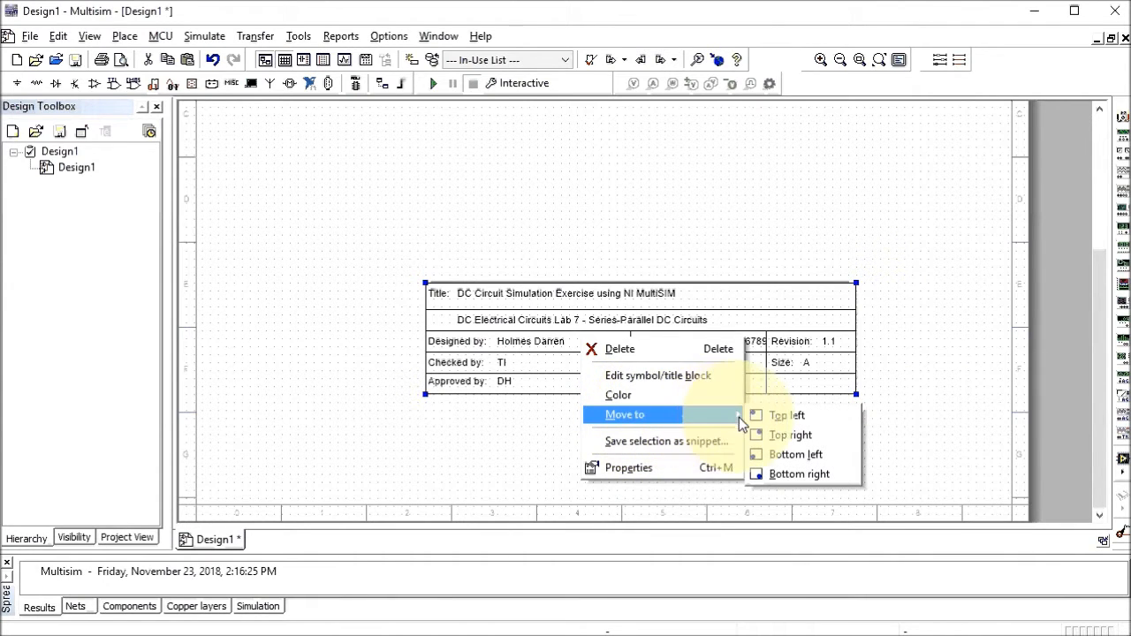
left_click(775, 475)
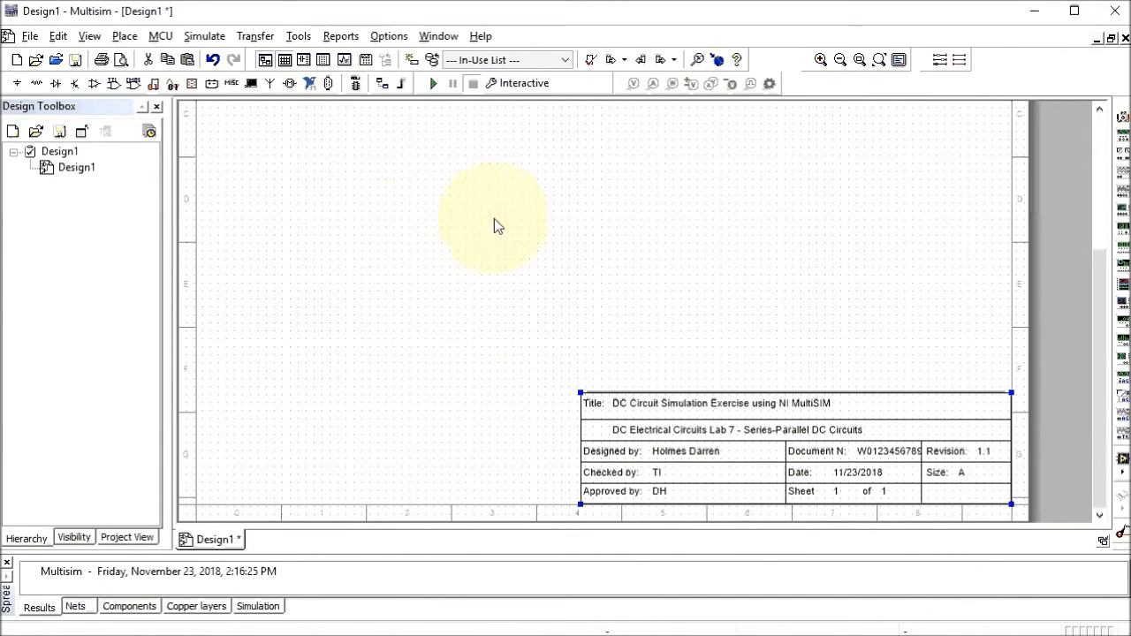
left_click(453, 240)
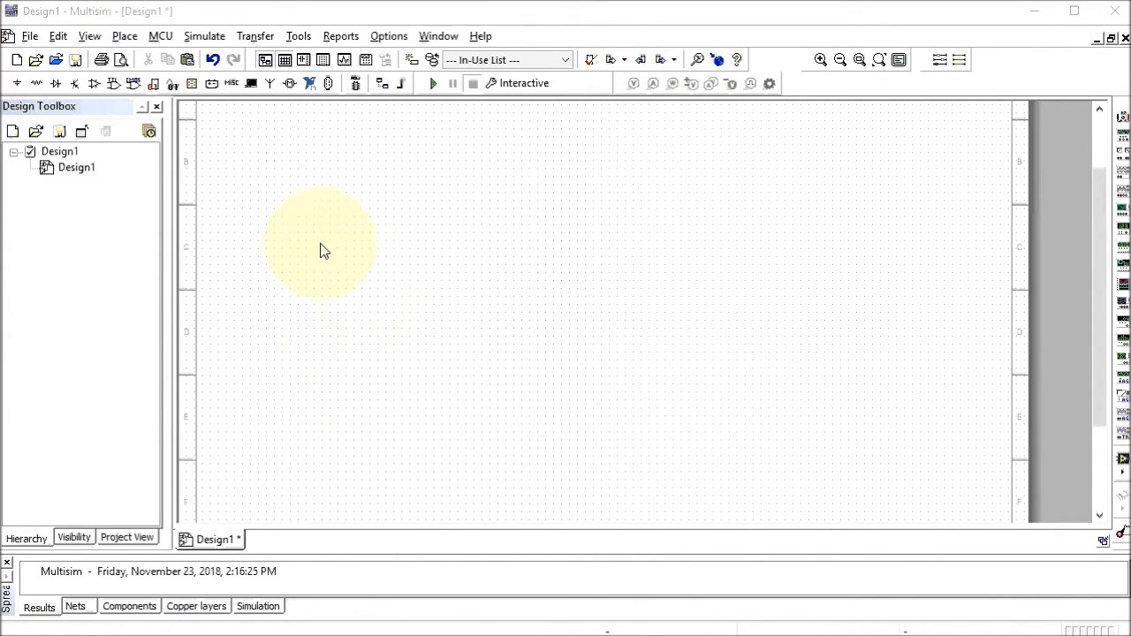
From the Basic group's resistors, place a 1kΩ resistor R1 on the sheet
left_click(125, 37)
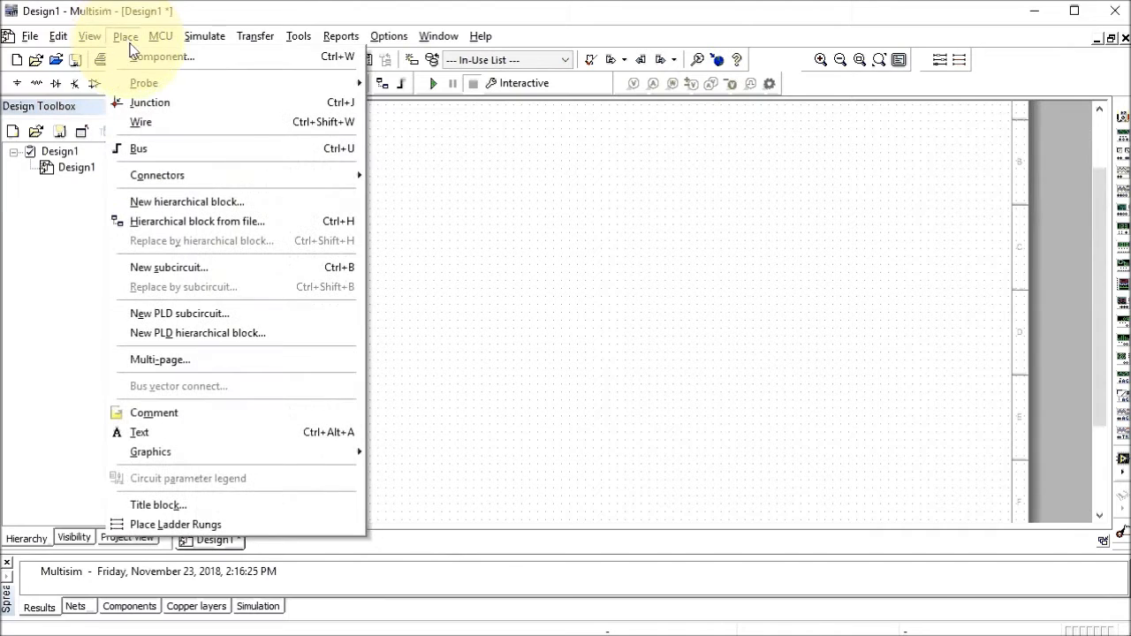
left_click(150, 56)
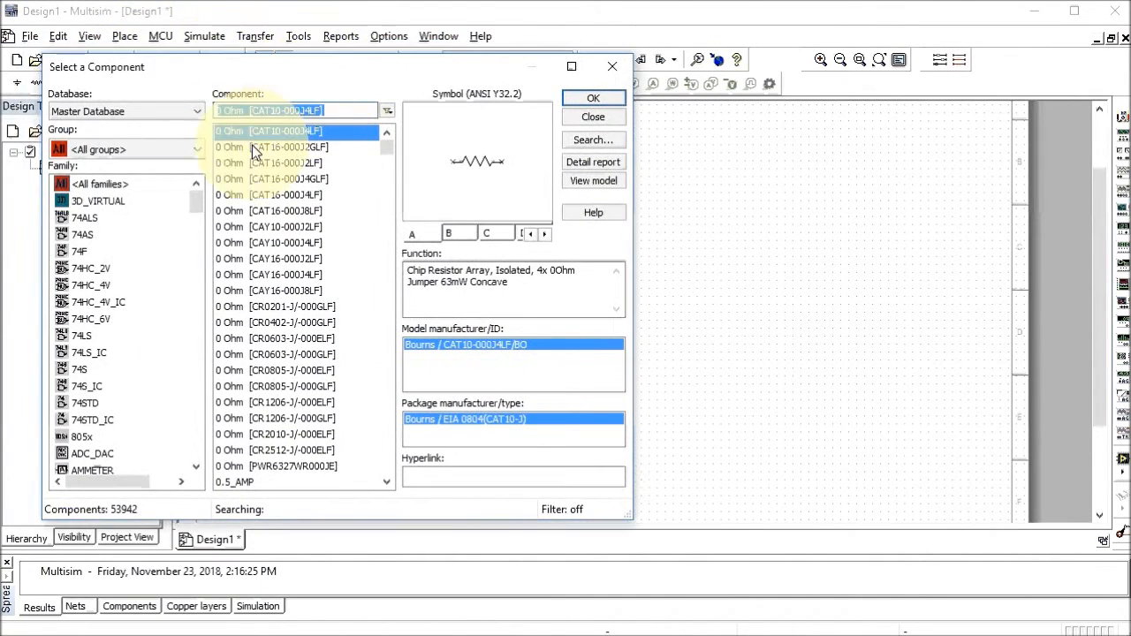
left_click(198, 151)
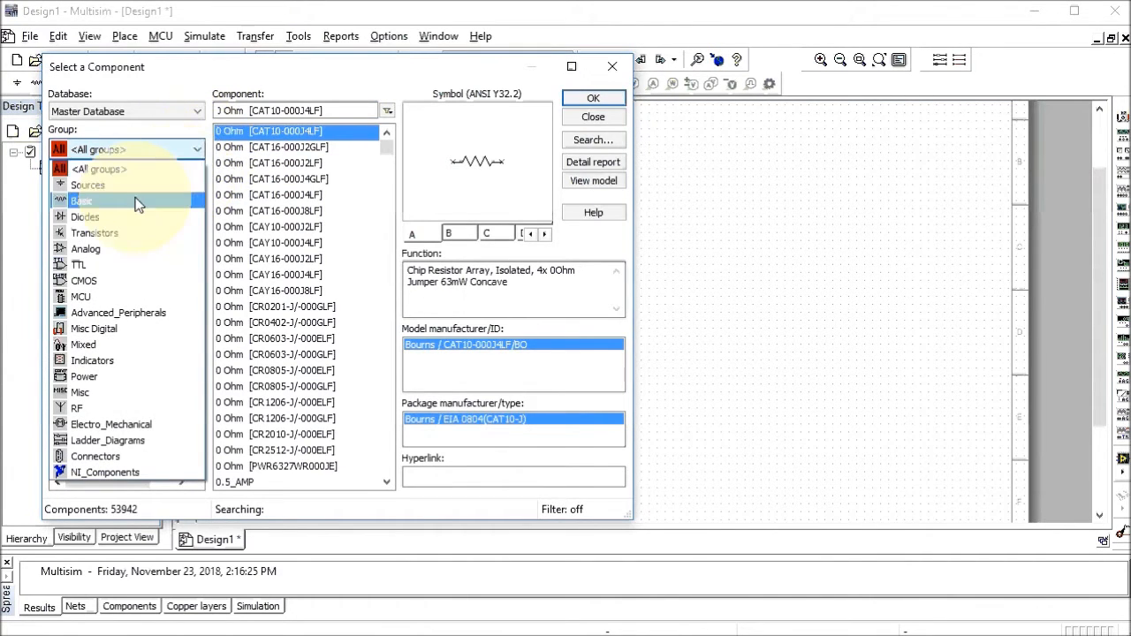
left_click(84, 201)
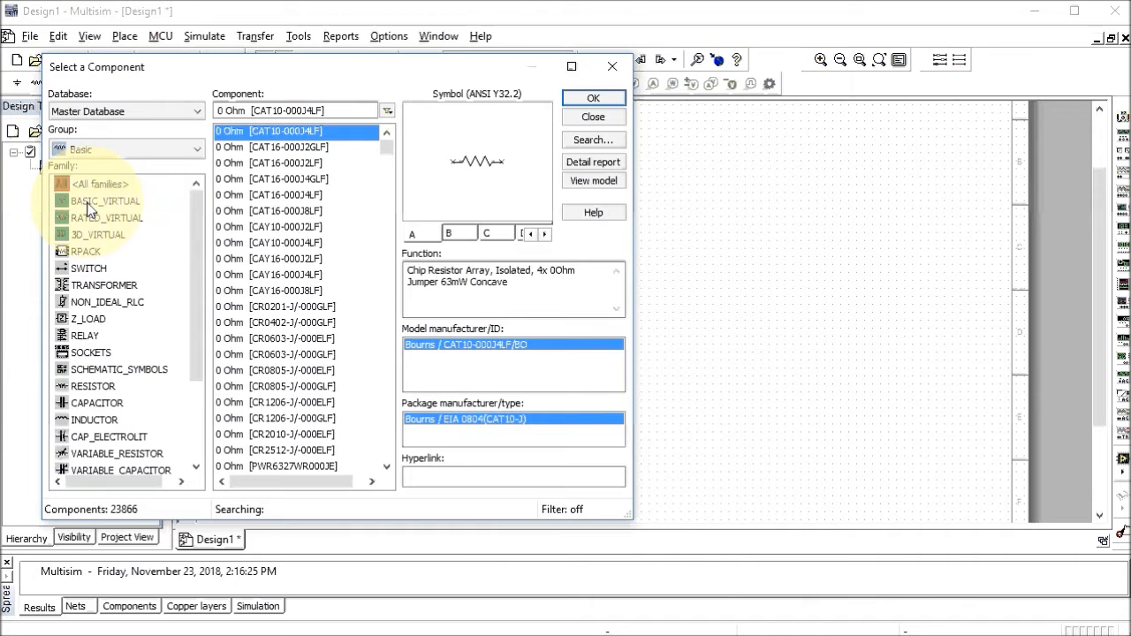
left_click(96, 388)
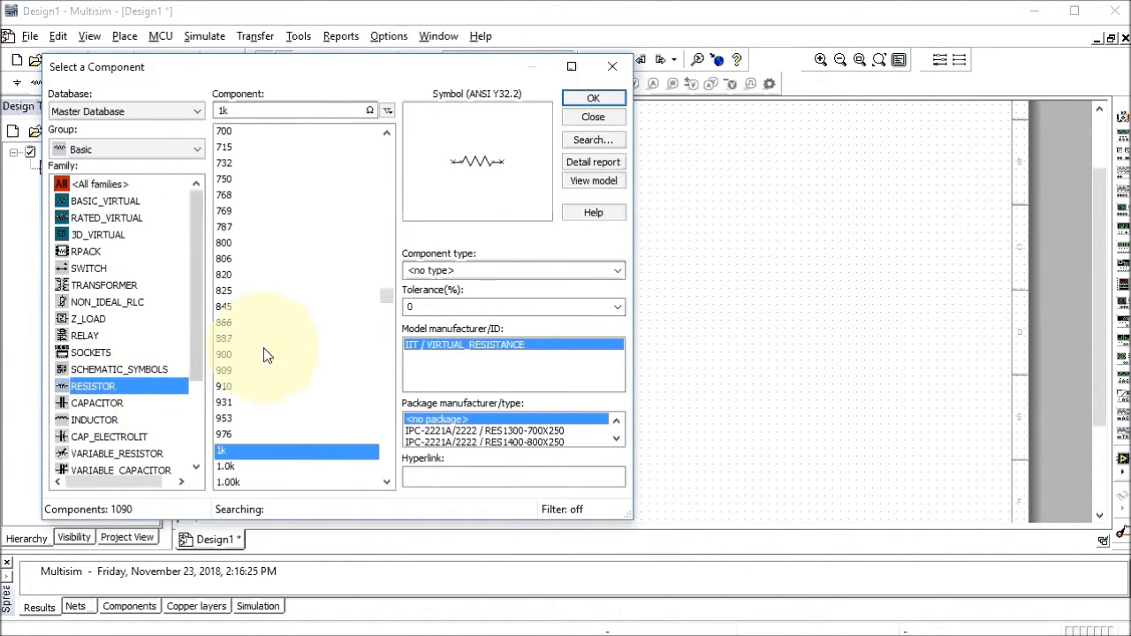
mouse_move(386, 301)
left_mouse_down()
mouse_move(386, 274)
mouse_move(386, 308)
left_mouse_up()
left_click_drag(383, 305, 383, 299)
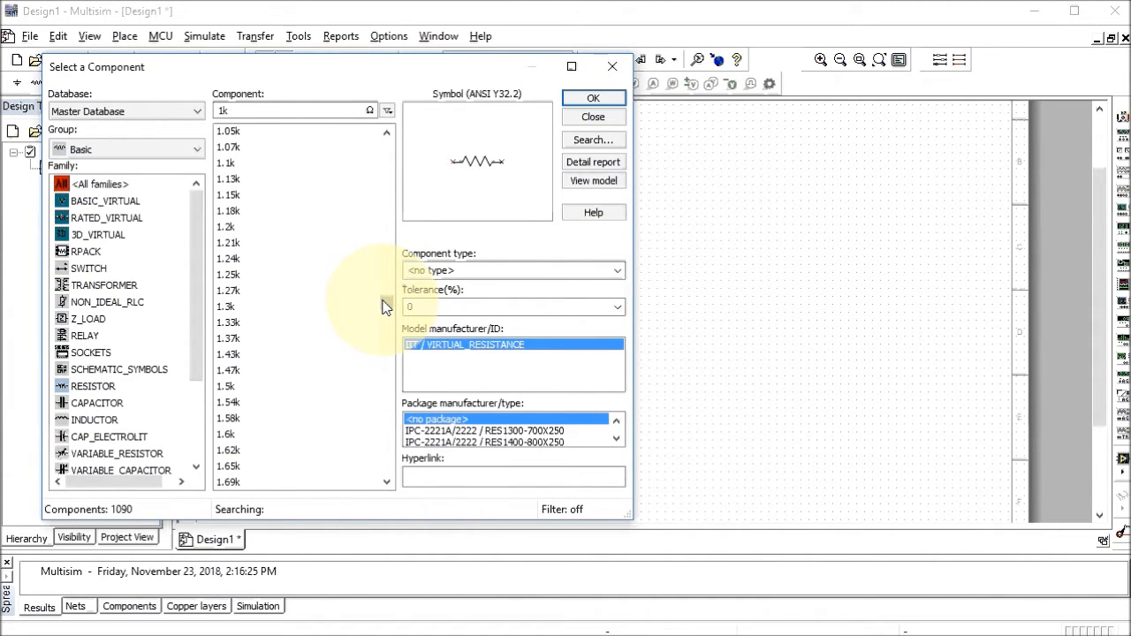
scroll(342, 272, "up", 2)
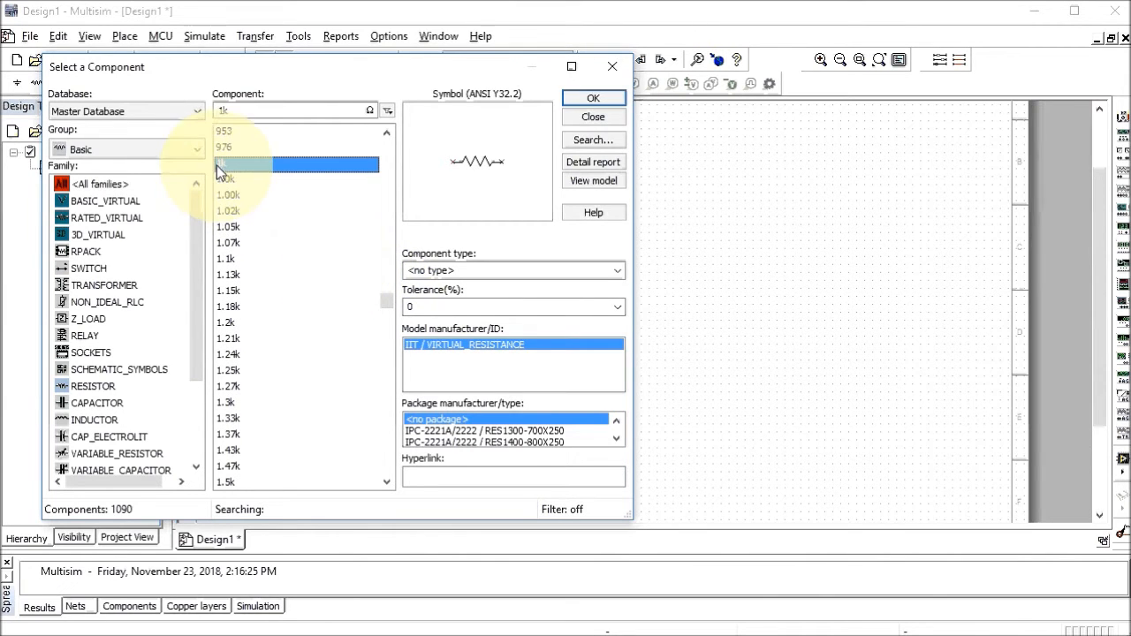
left_click(590, 97)
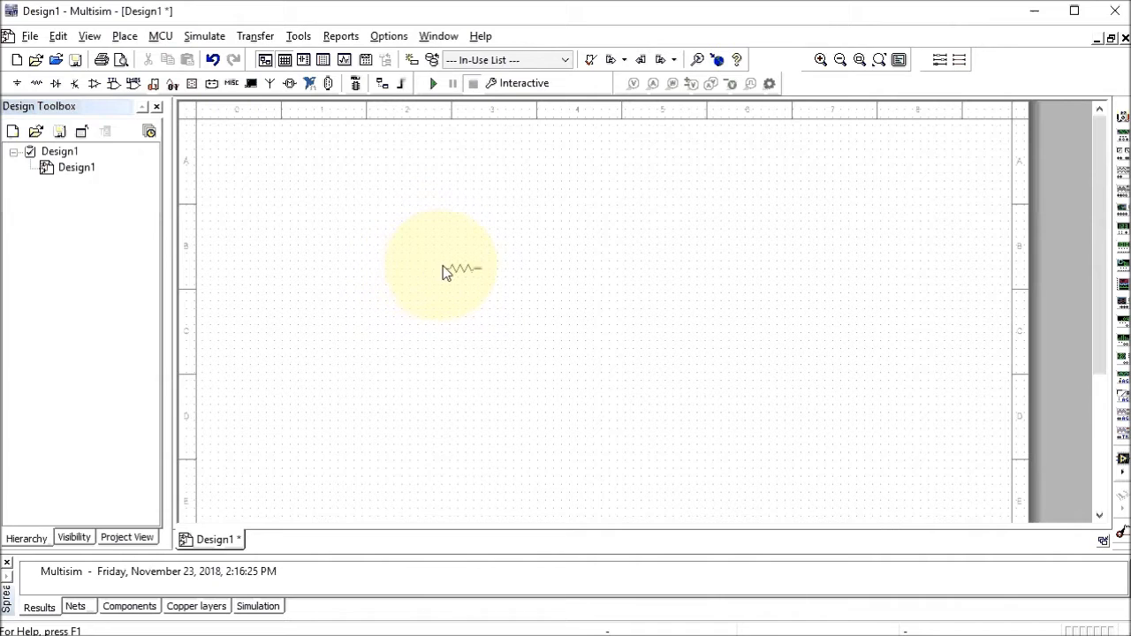
left_click(369, 311)
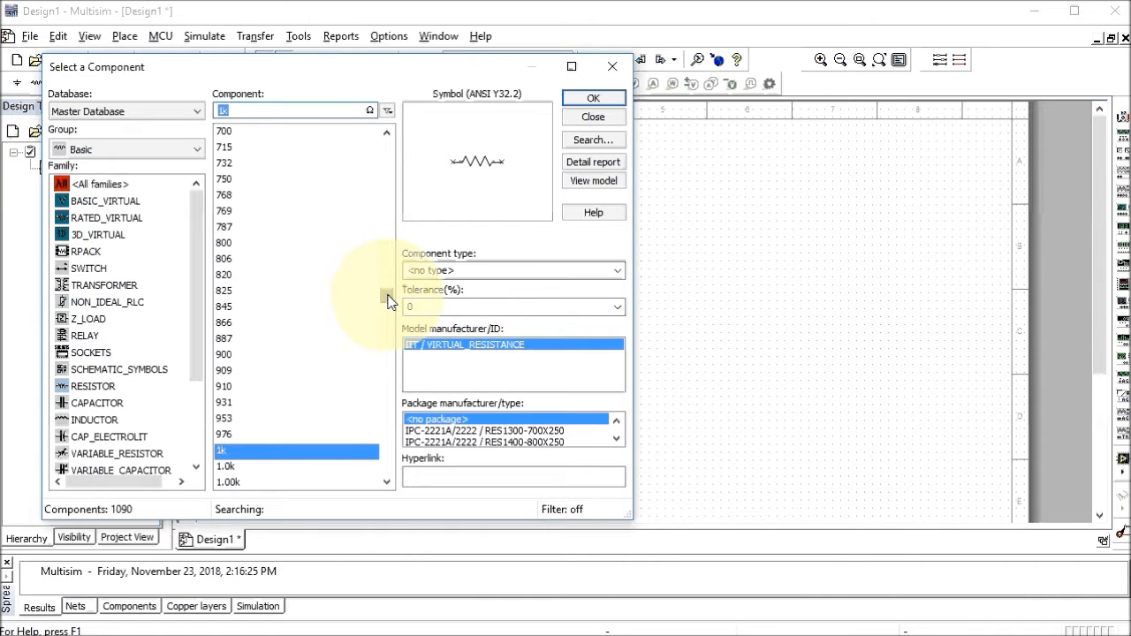
Place a 2.2kΩ resistor R2 to the right of R1
scroll(389, 302, "down", 1)
scroll(371, 301, "down", 7)
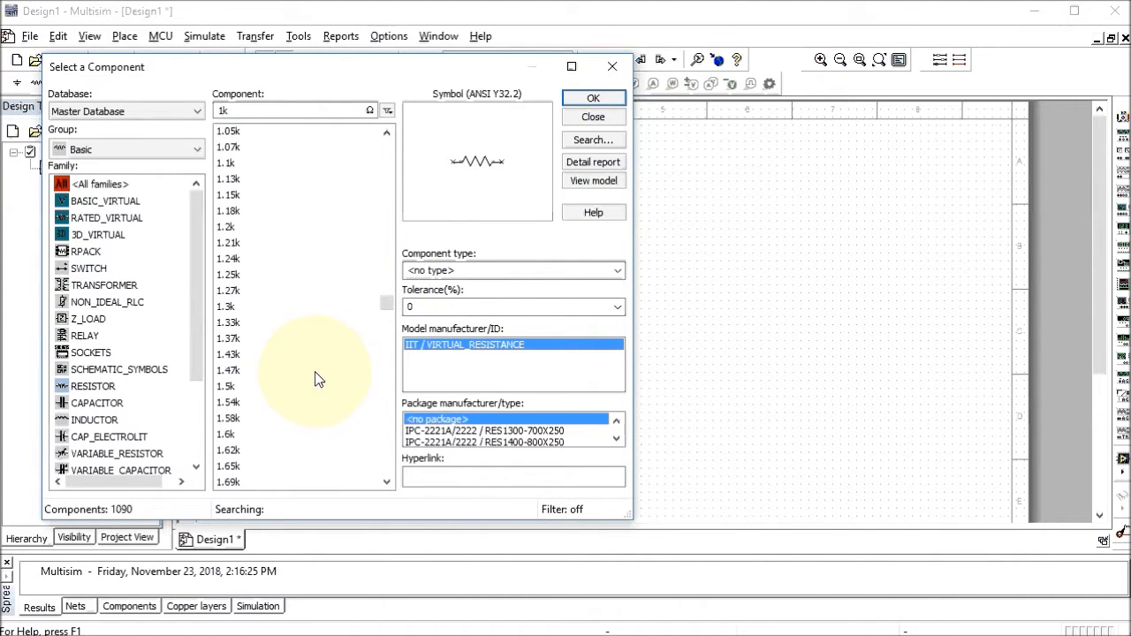
scroll(306, 379, "down", 7)
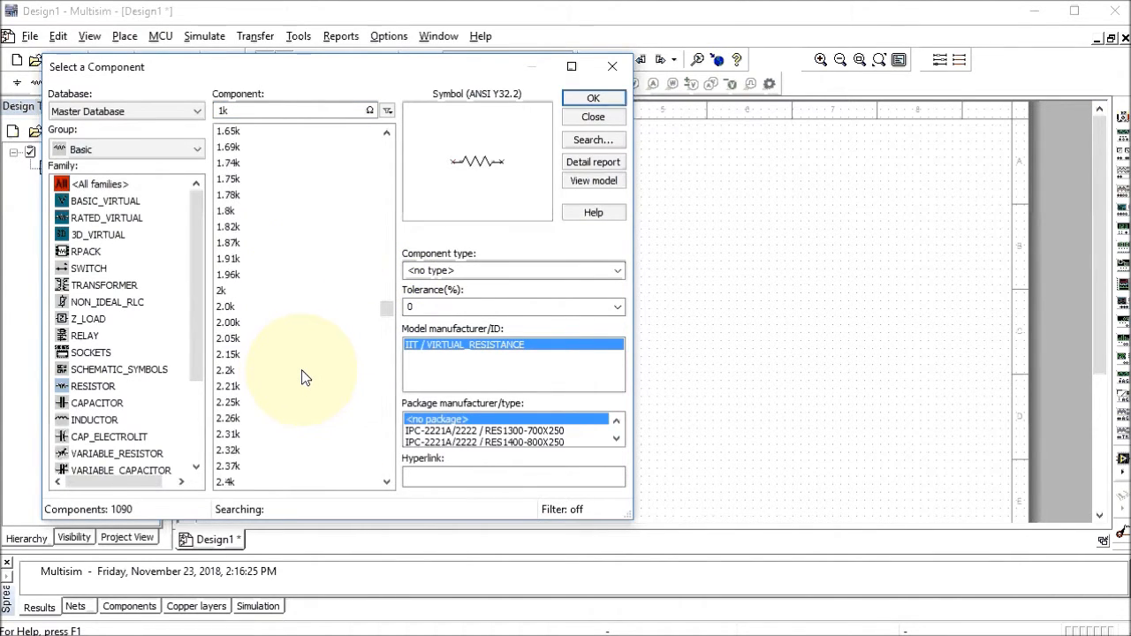
left_click(225, 372)
left_click(593, 98)
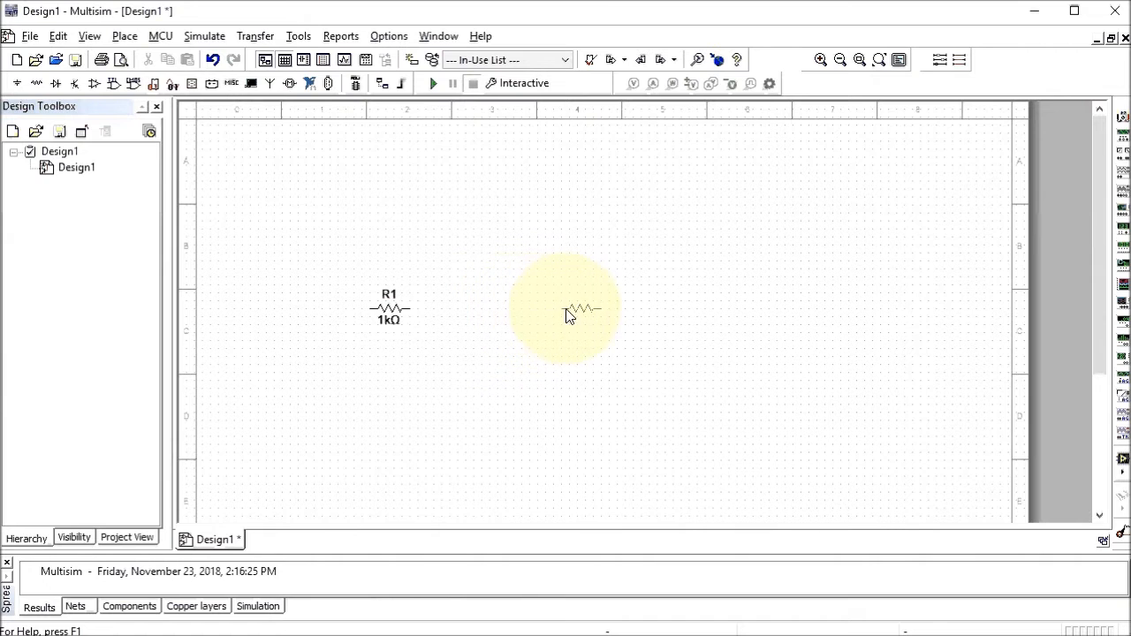
left_click(557, 314)
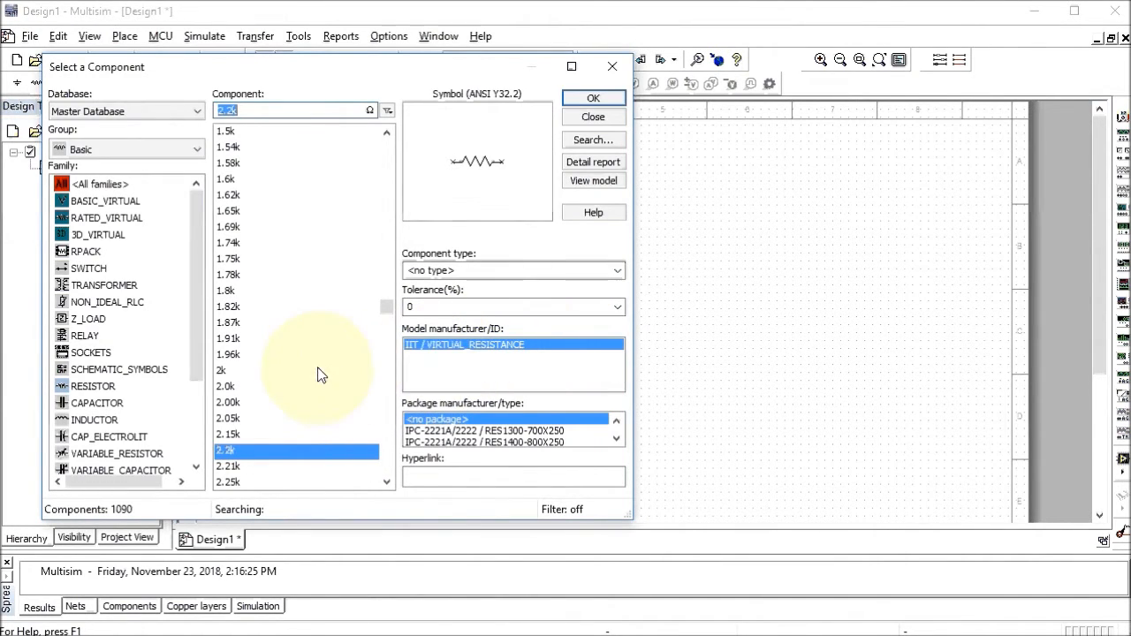
Place a 4.7kΩ resistor R3 right of R2 and close the component browser
scroll(309, 378, "down", 12)
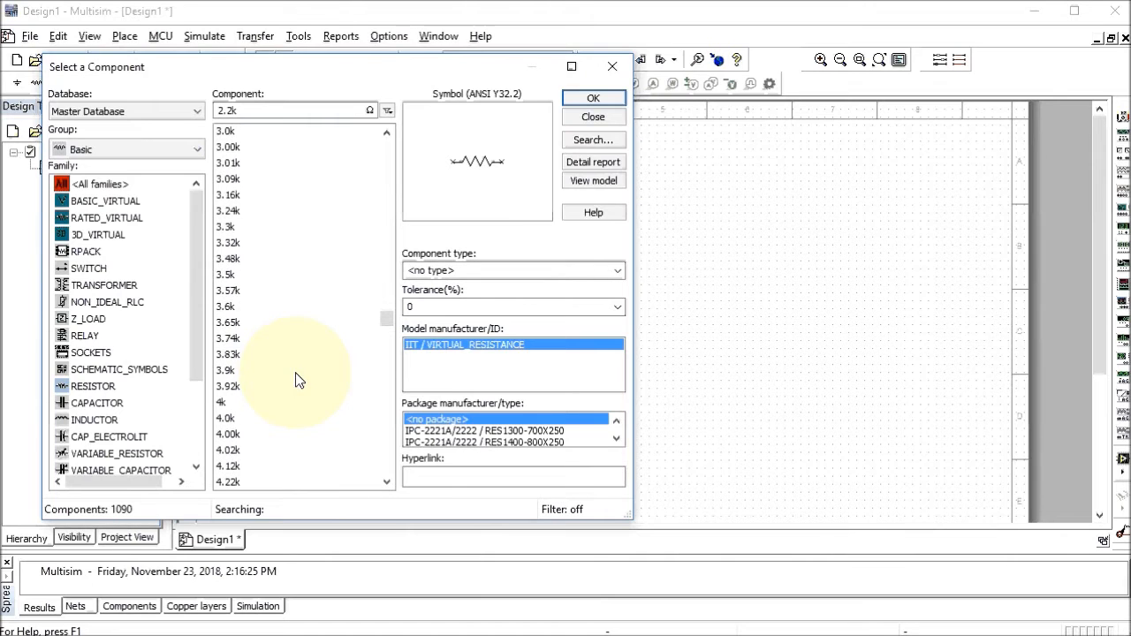
scroll(299, 380, "down", 3)
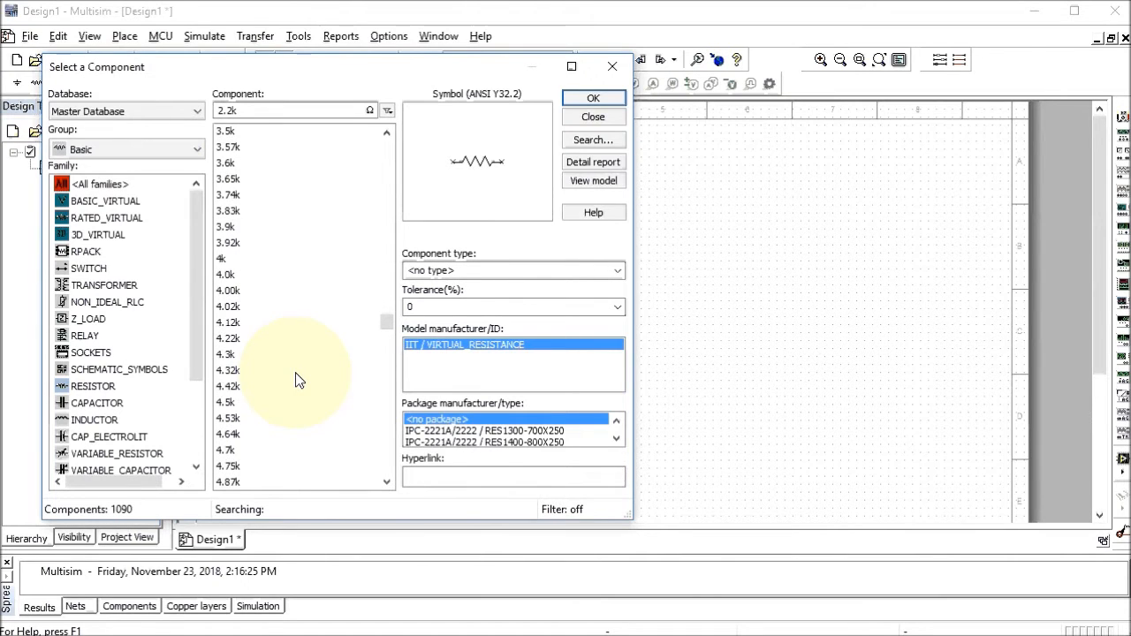
left_click(231, 452)
left_click(593, 97)
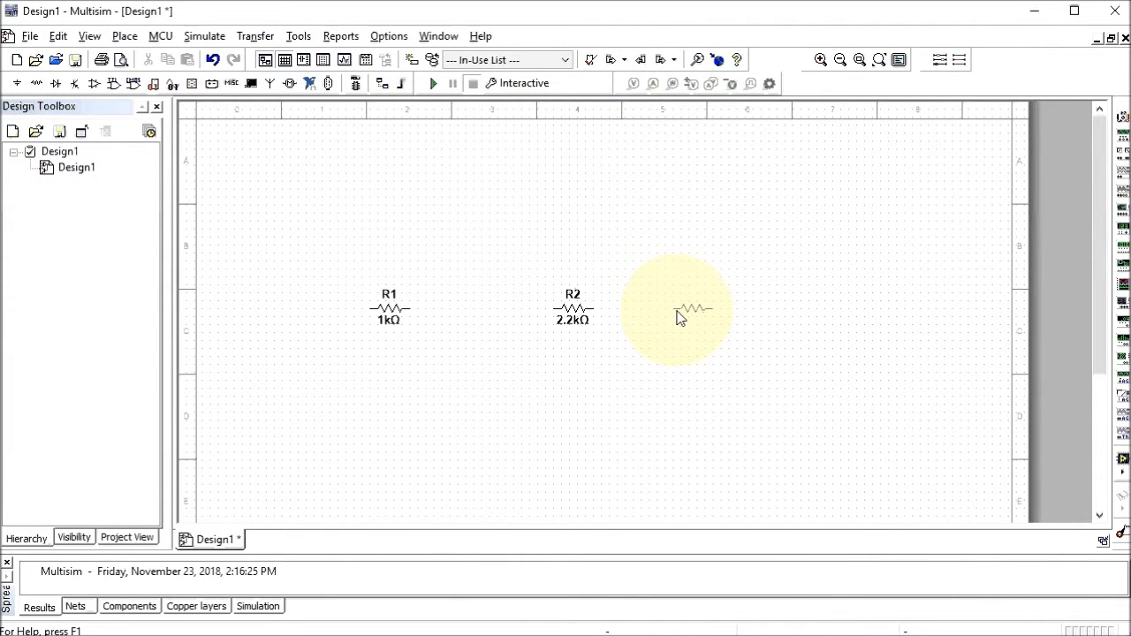
left_click(687, 315)
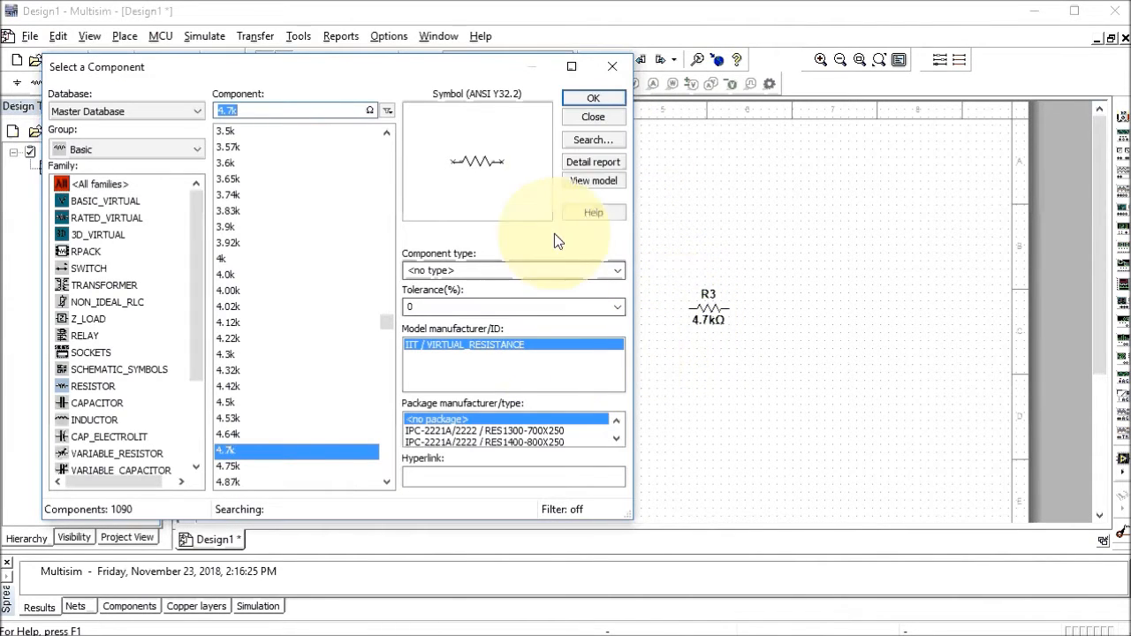
left_click(592, 118)
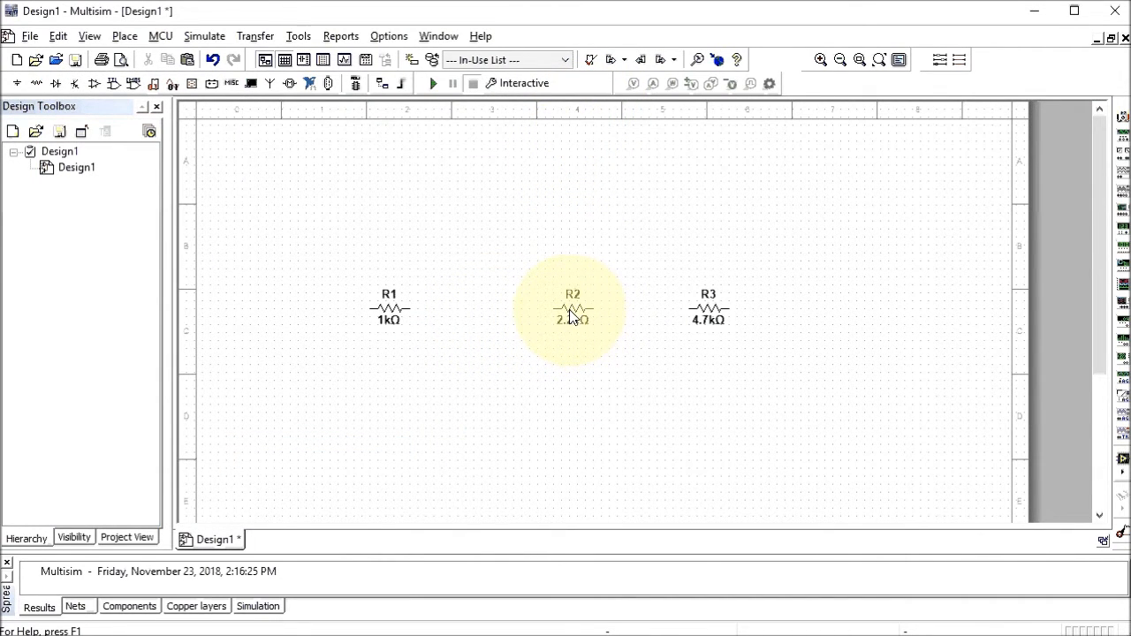
Rotate R2 and R3 90° clockwise and drag both down below and right of R1
right_click(570, 316)
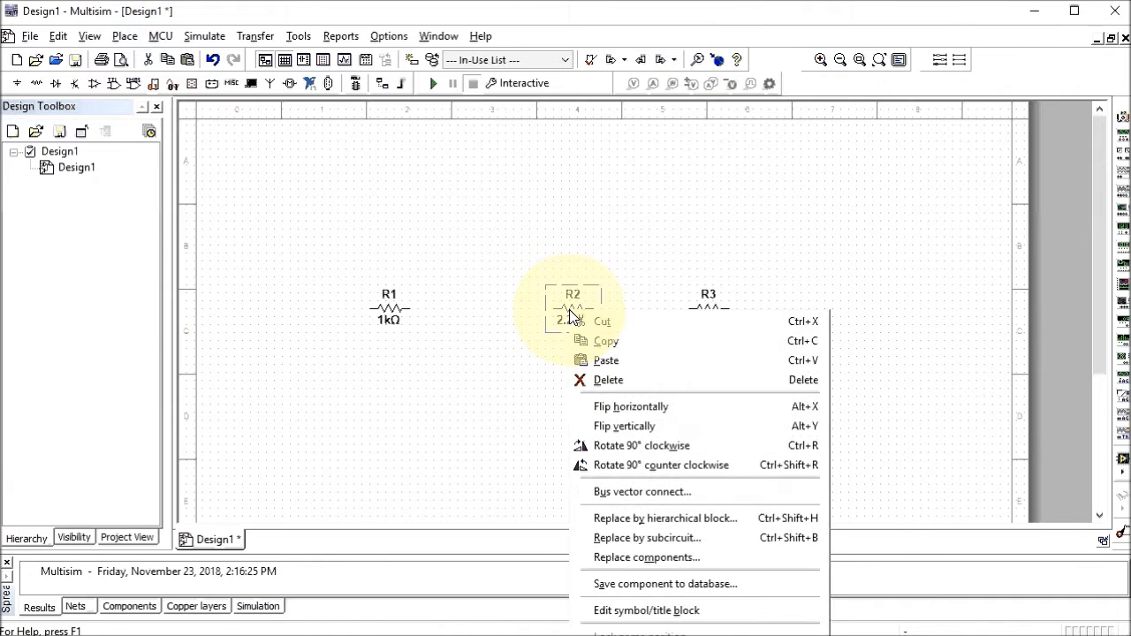
left_click(605, 449)
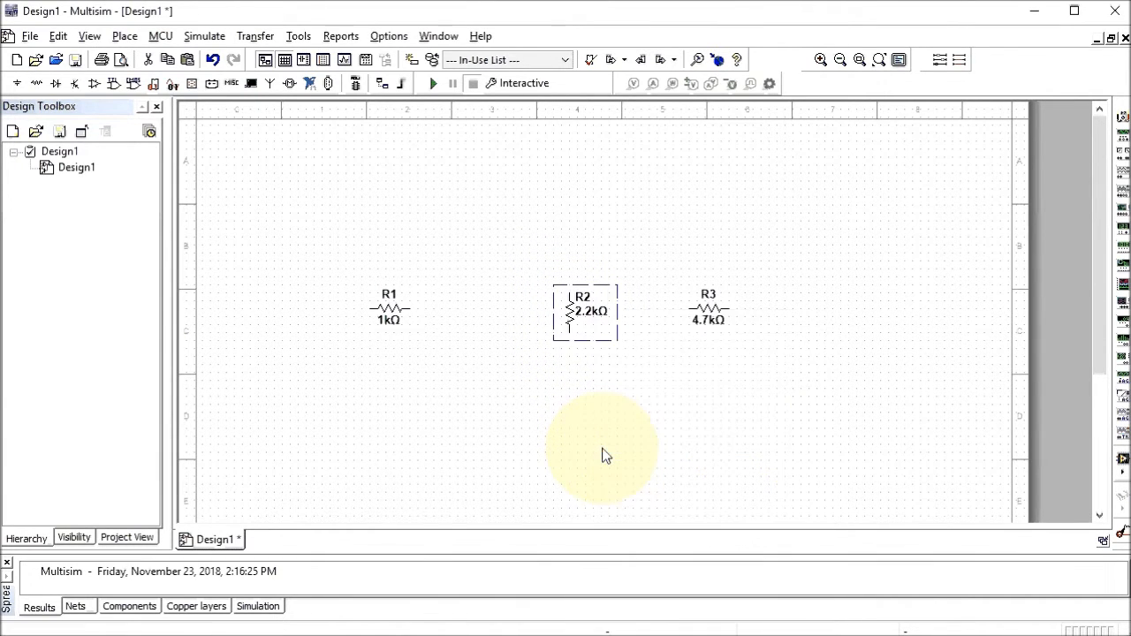
right_click(704, 316)
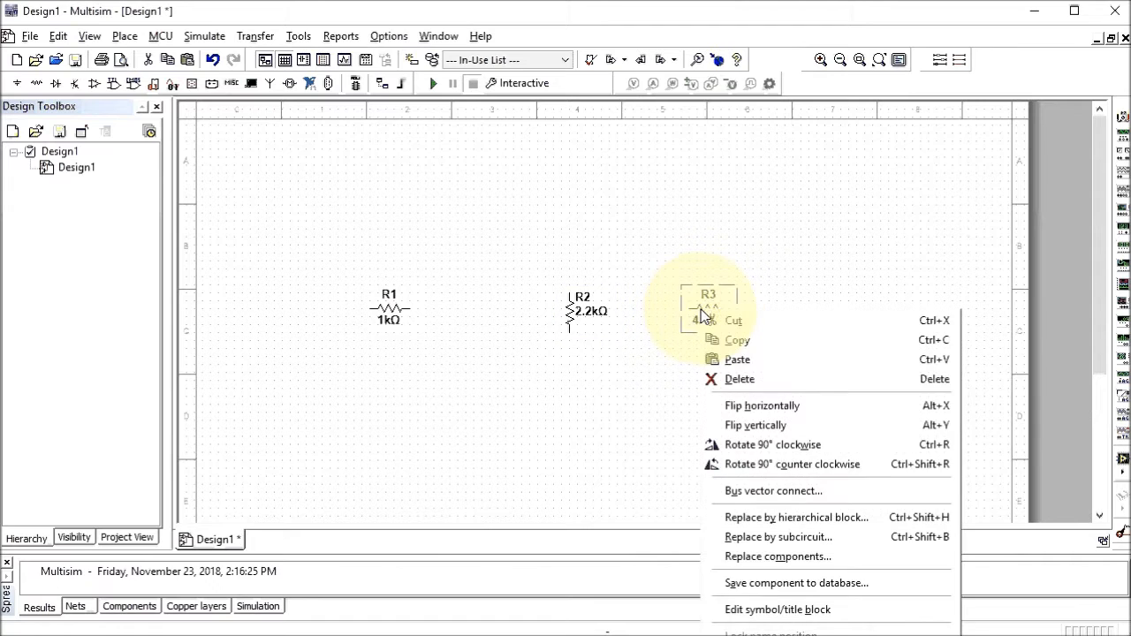
left_click(732, 446)
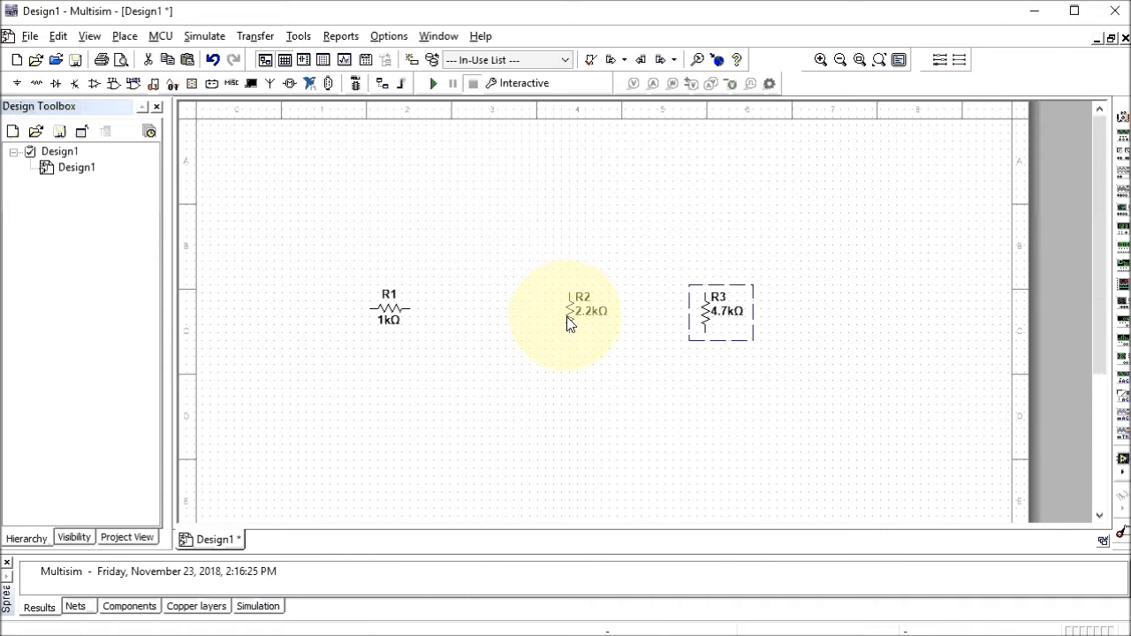
left_click_drag(570, 323, 526, 400)
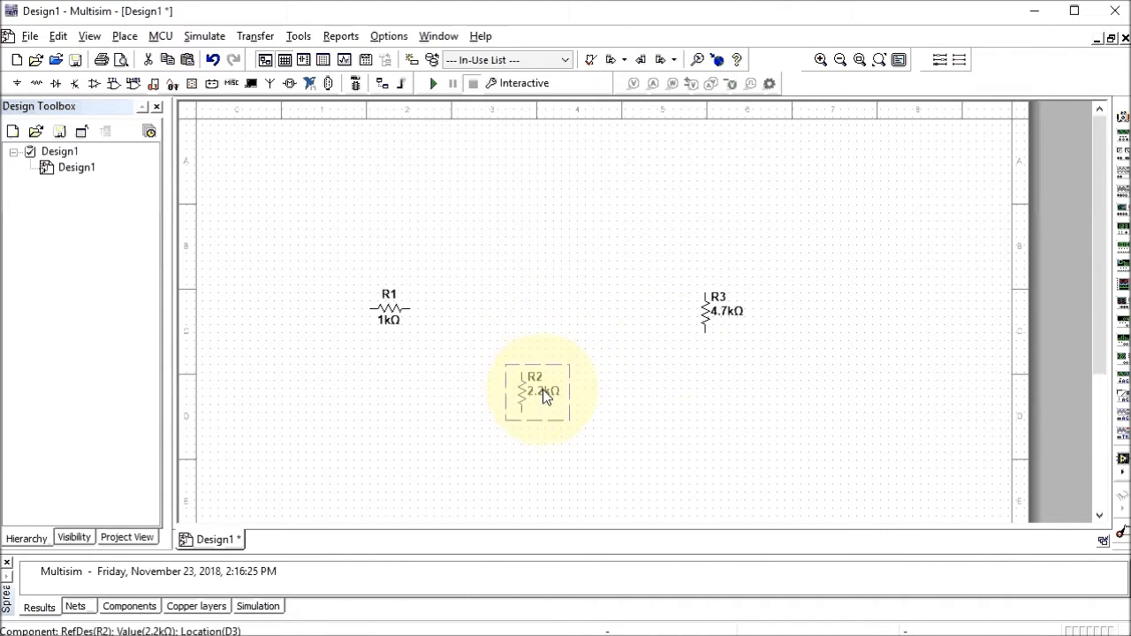
left_click_drag(708, 318, 655, 405)
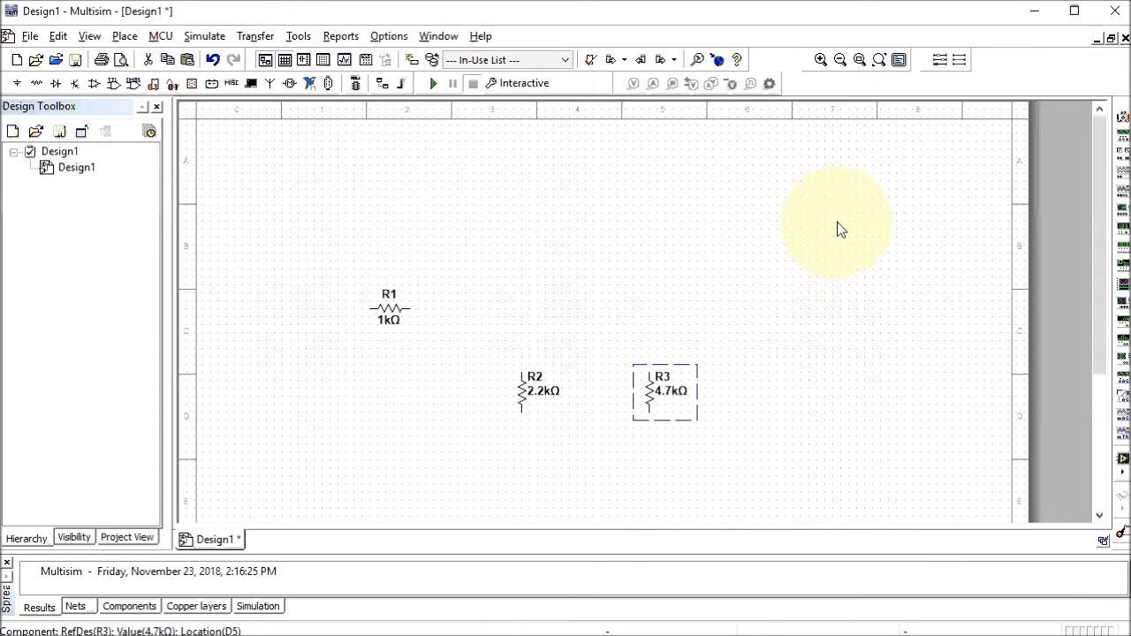
Place multimeter XMM1 left of the resistors and switch it to resistance (Ω) mode
left_click(1121, 124)
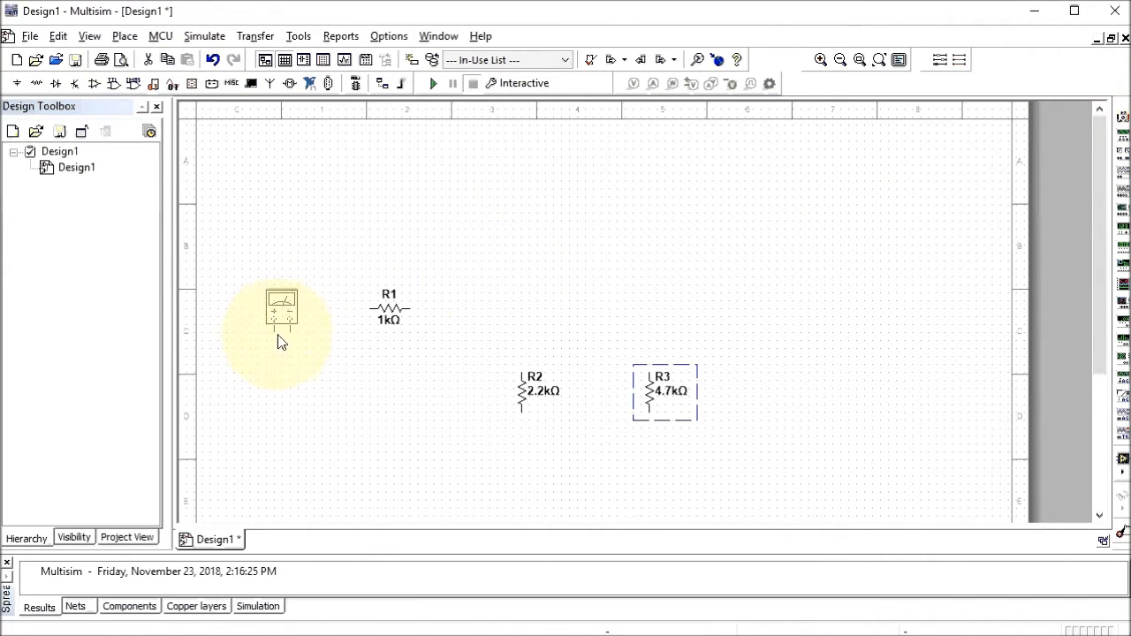
left_click(268, 412)
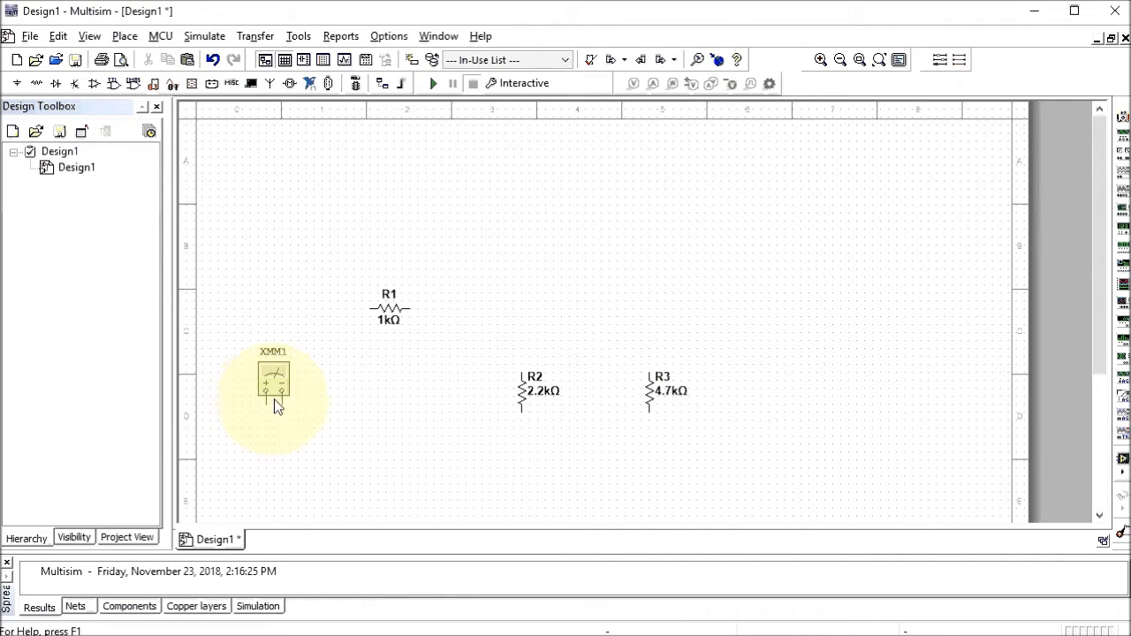
left_click(271, 378)
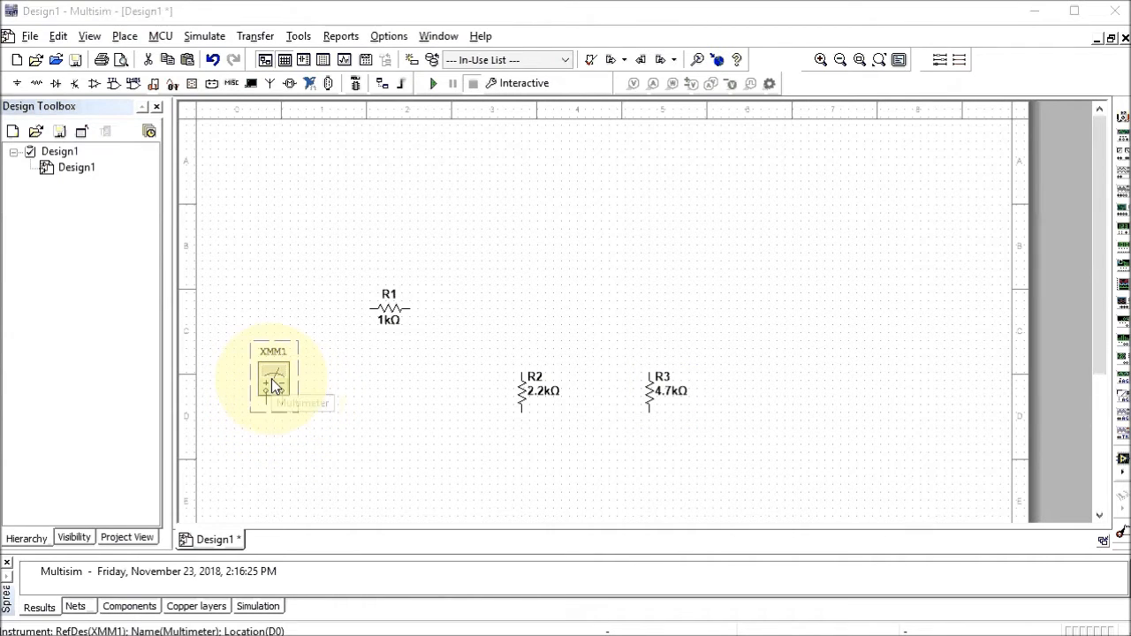
double_click(271, 378)
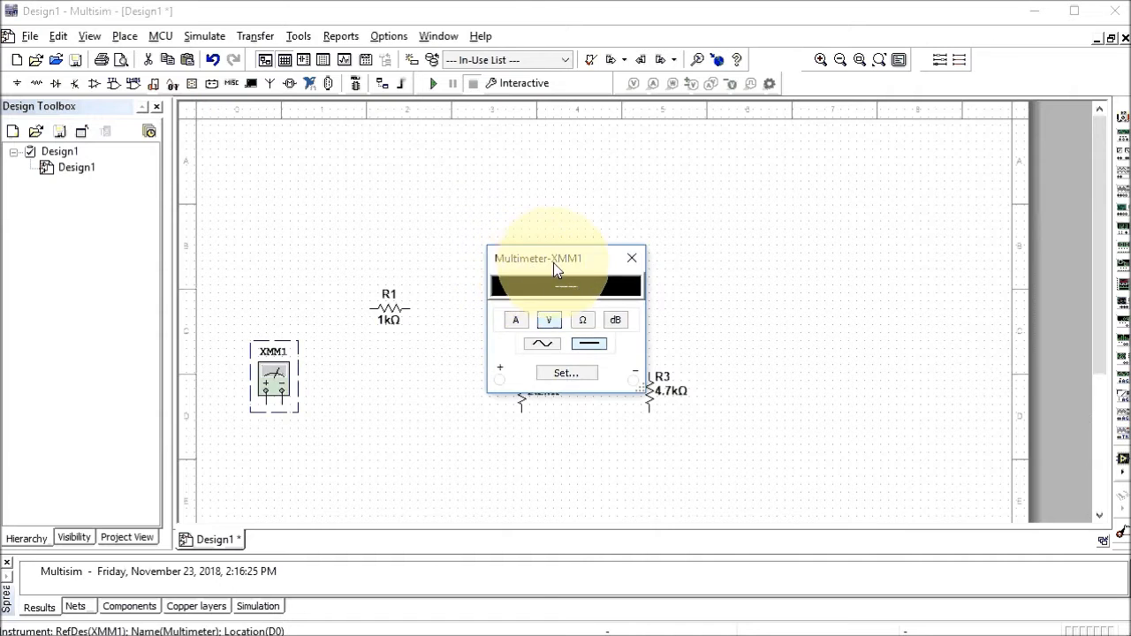
left_click(517, 322)
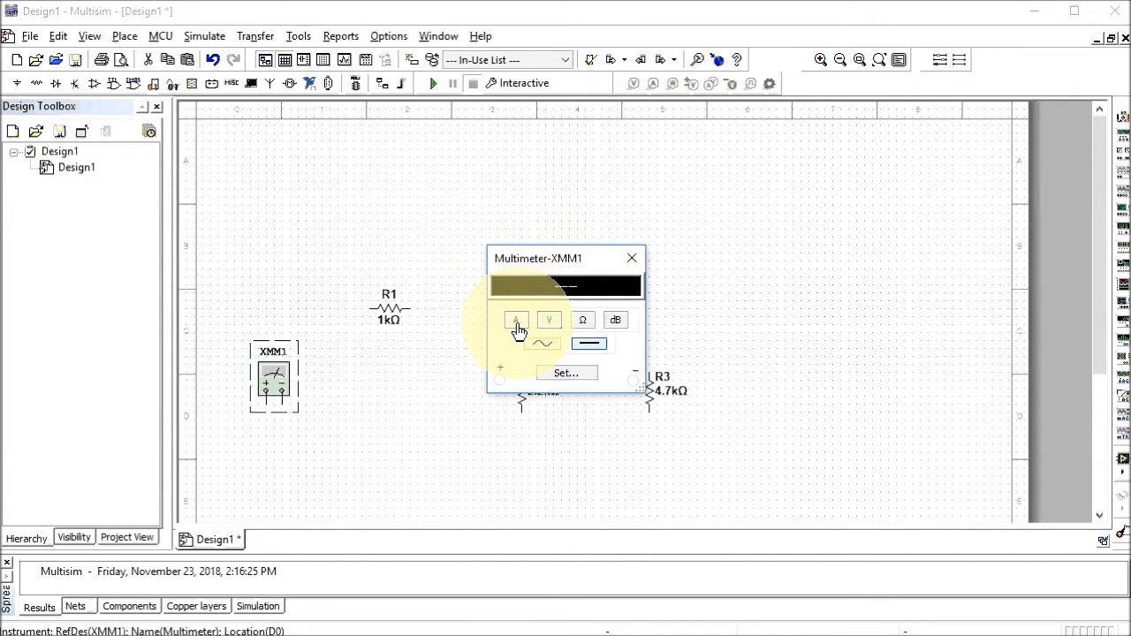
left_click(584, 324)
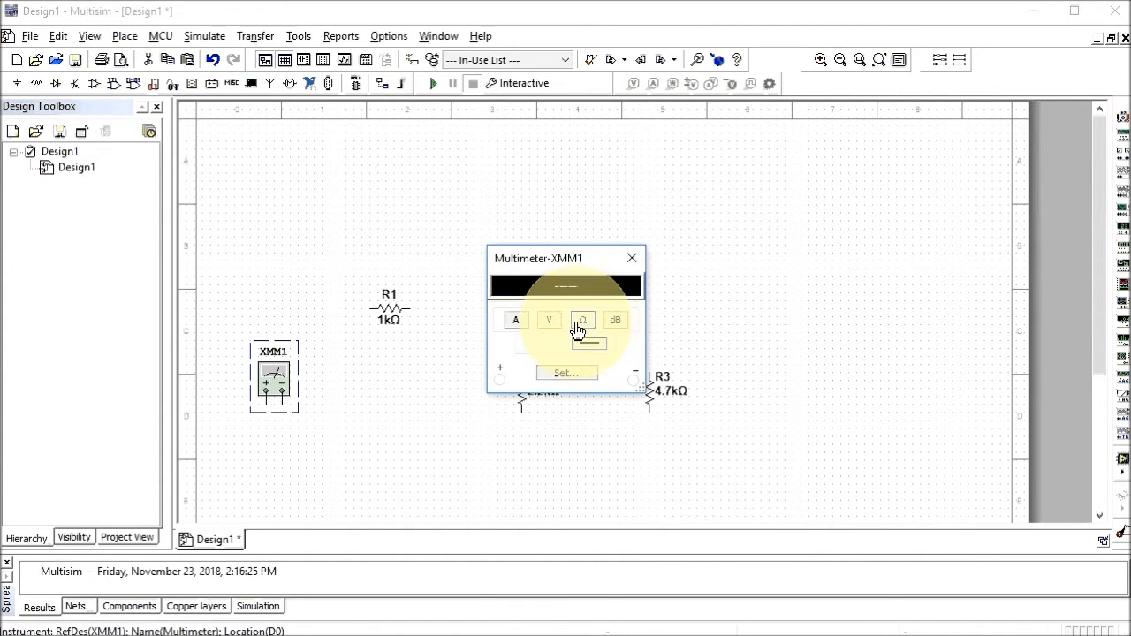
left_click(629, 262)
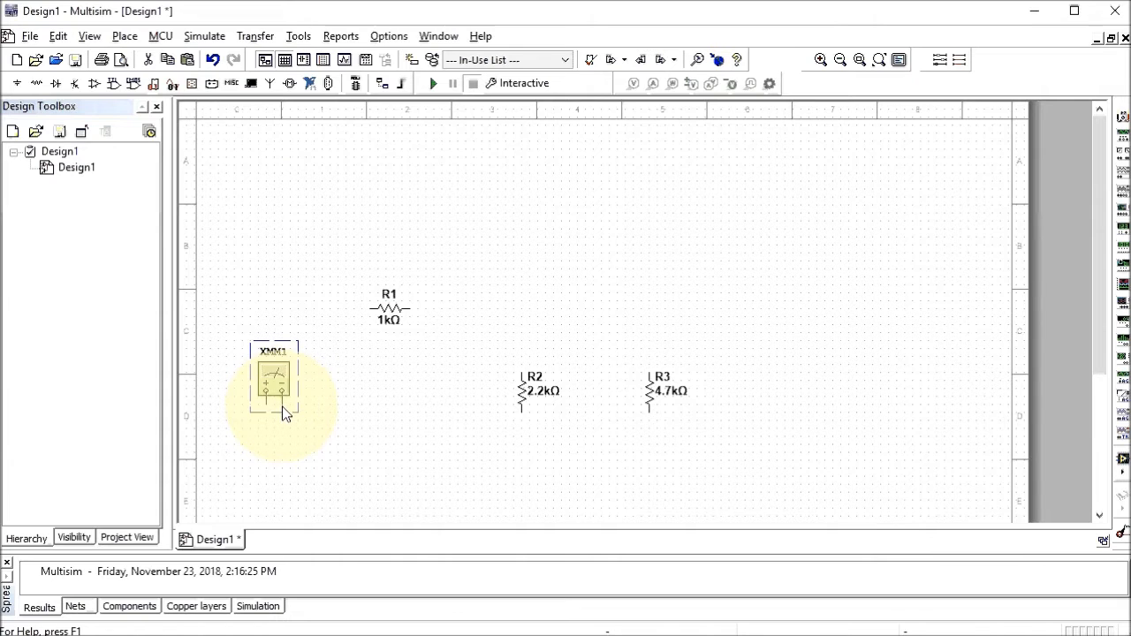
Wire R1's right end to the top of R3 and join R2's top to that wire
left_click(413, 309)
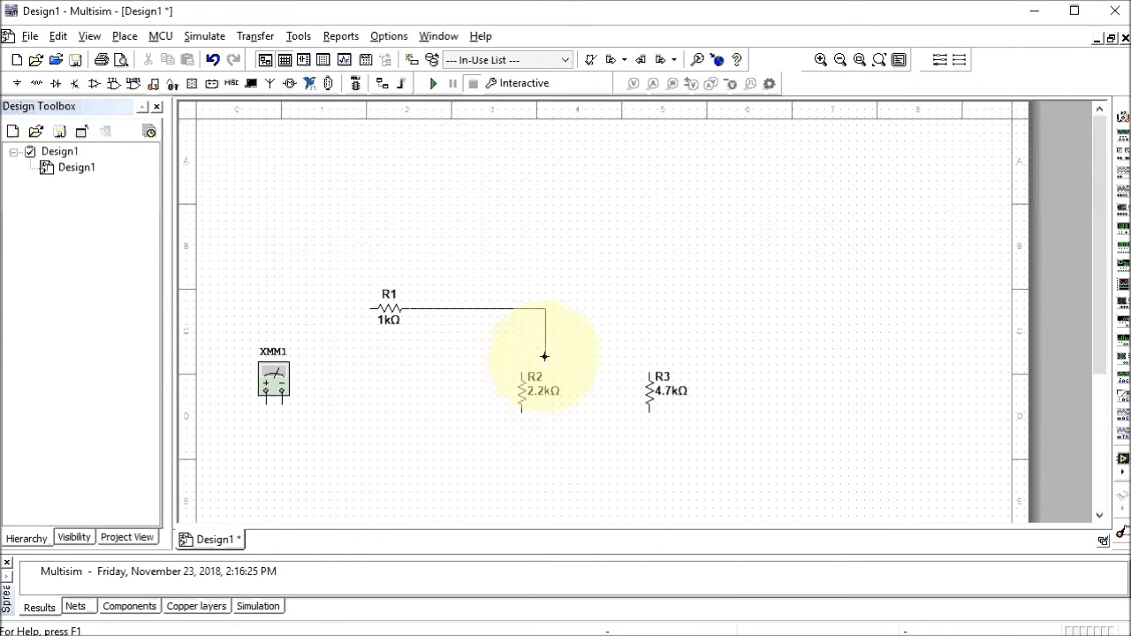
left_click(649, 372)
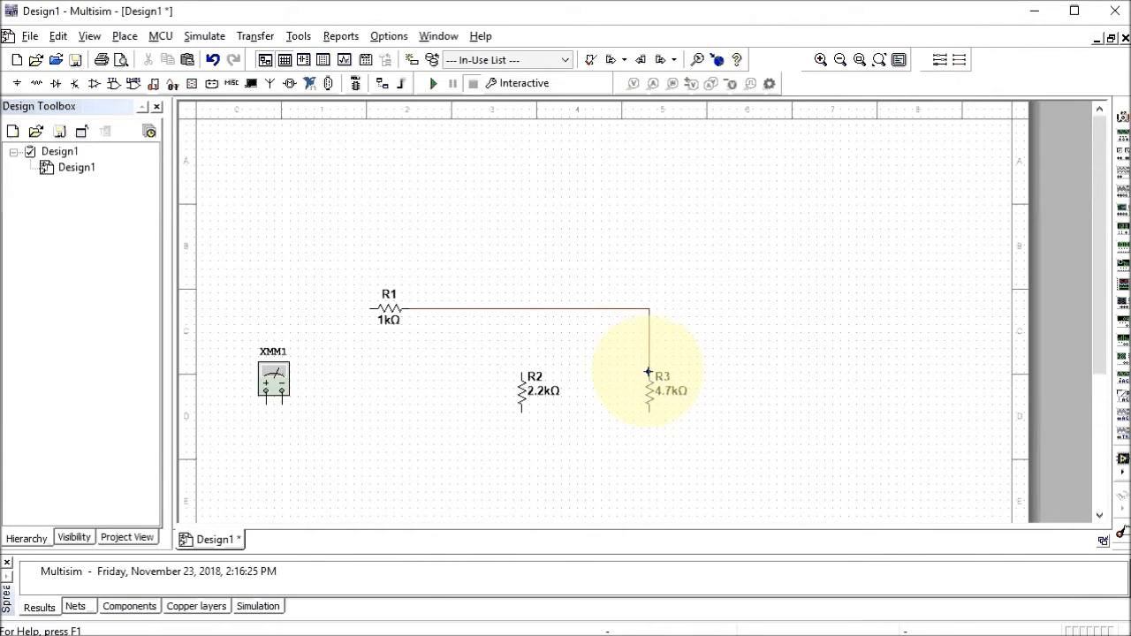
left_click(520, 372)
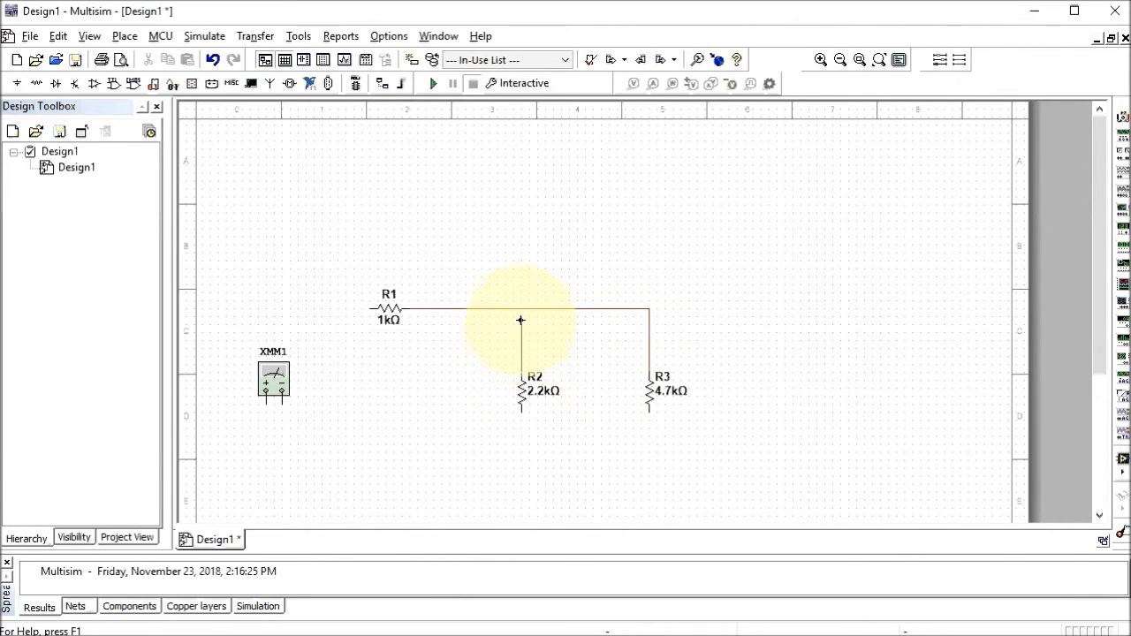
left_click(519, 309)
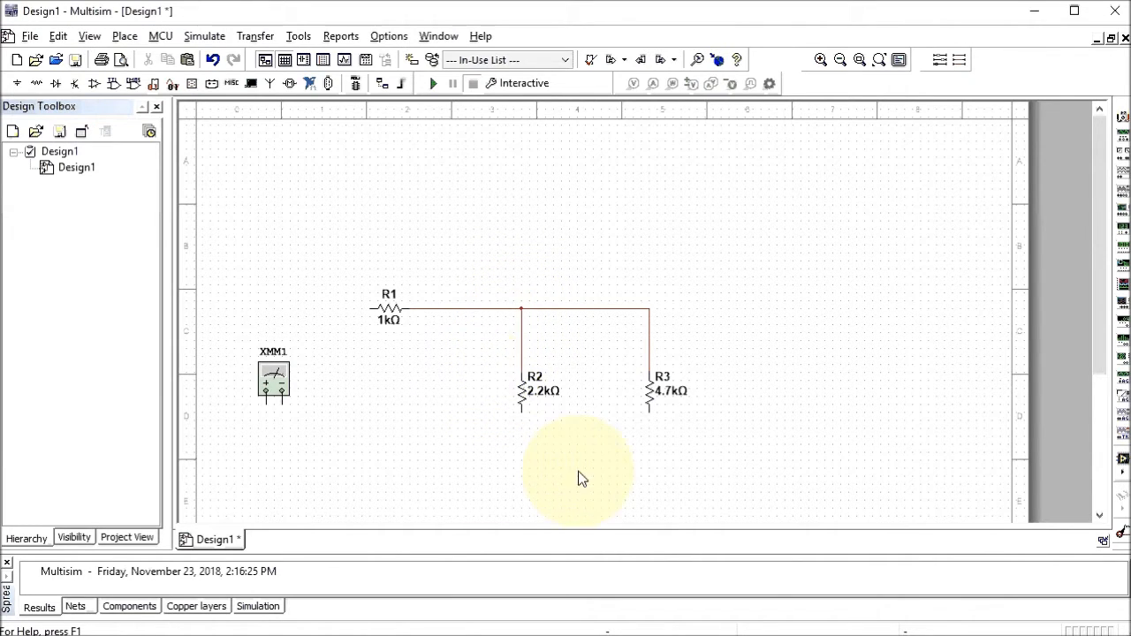
Connect R3's bottom to XMM1's + terminal, R2's bottom to that wire, and R1 to XMM1's − terminal
left_click(648, 413)
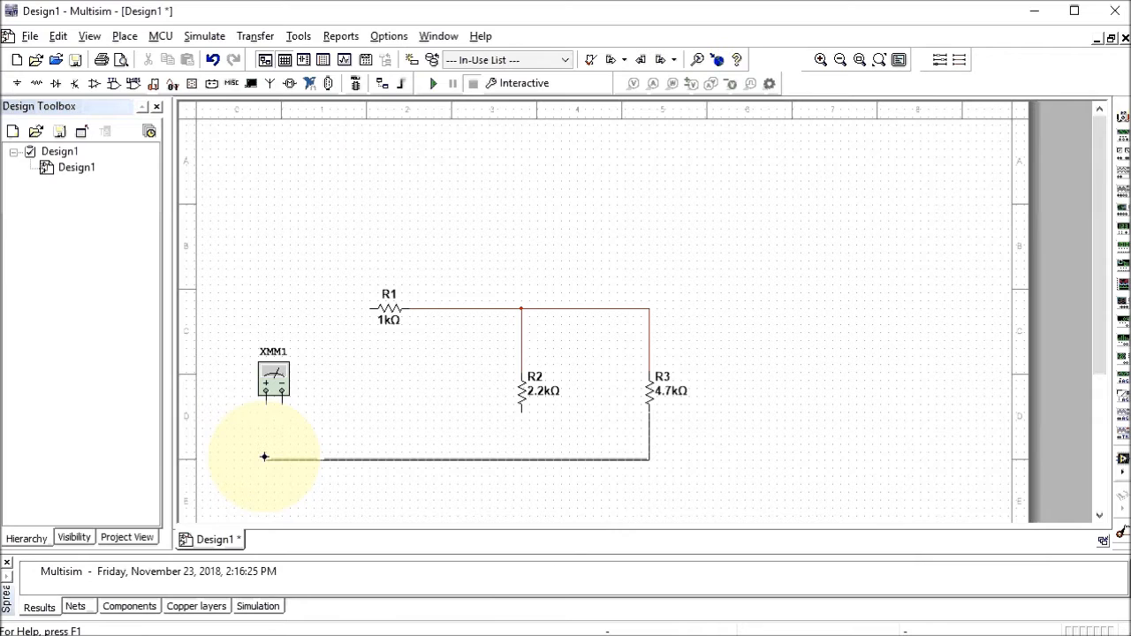
left_click(266, 405)
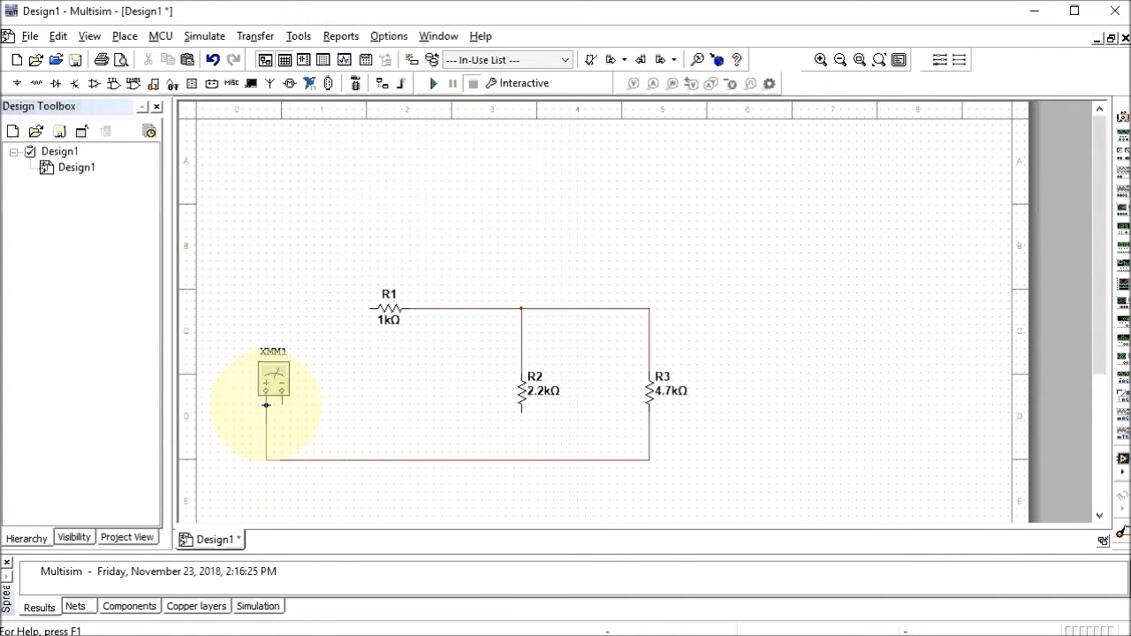
left_click(521, 428)
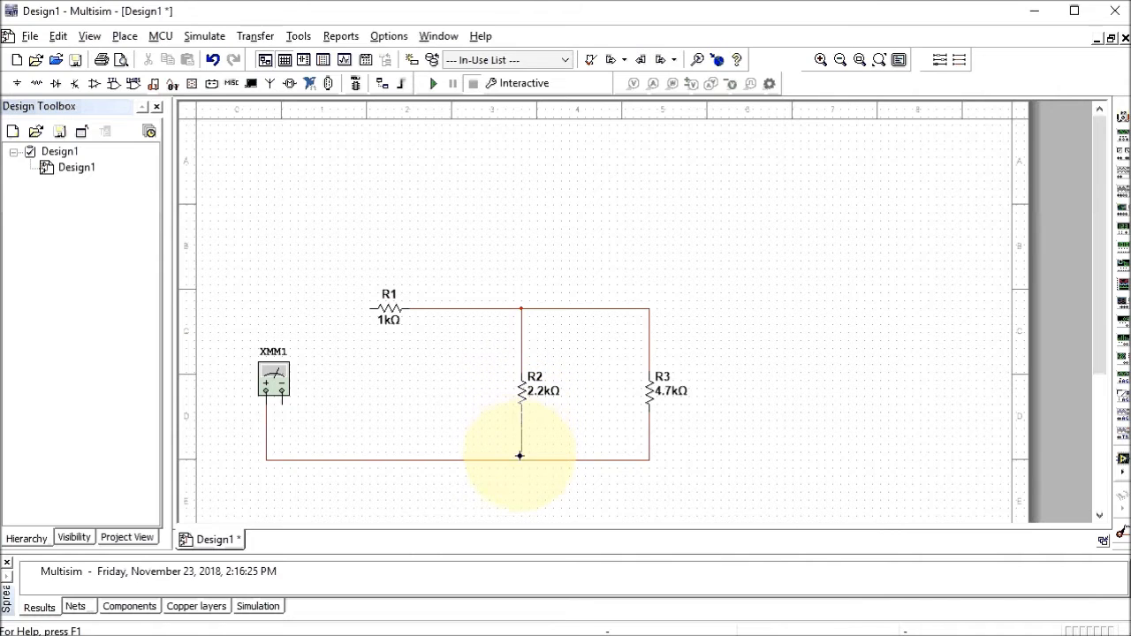
left_click(520, 459)
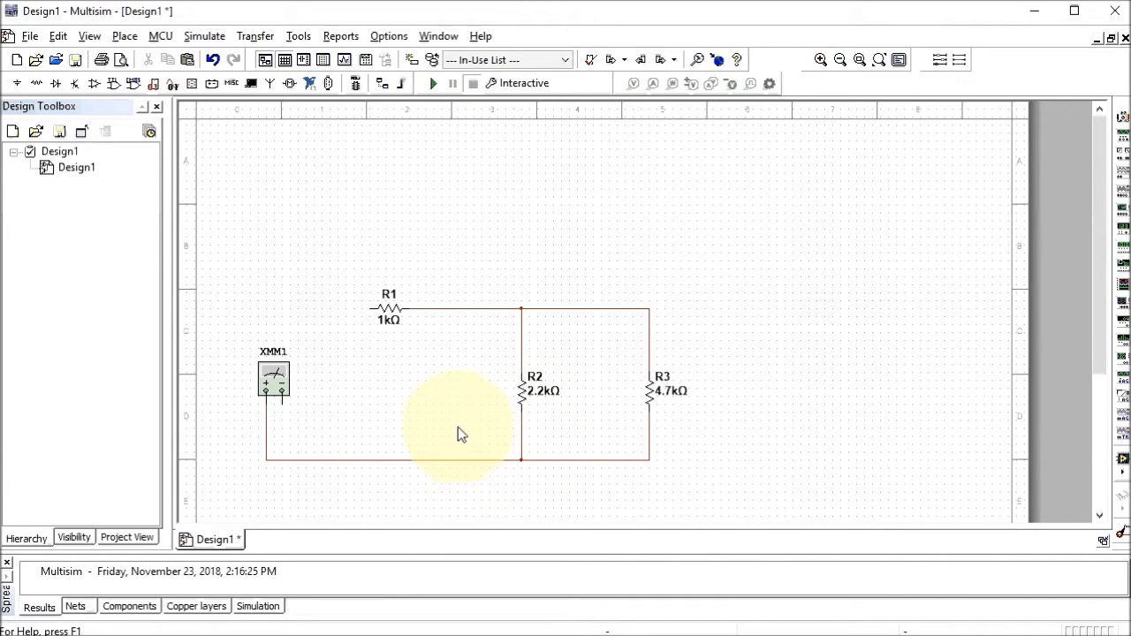
left_click(368, 308)
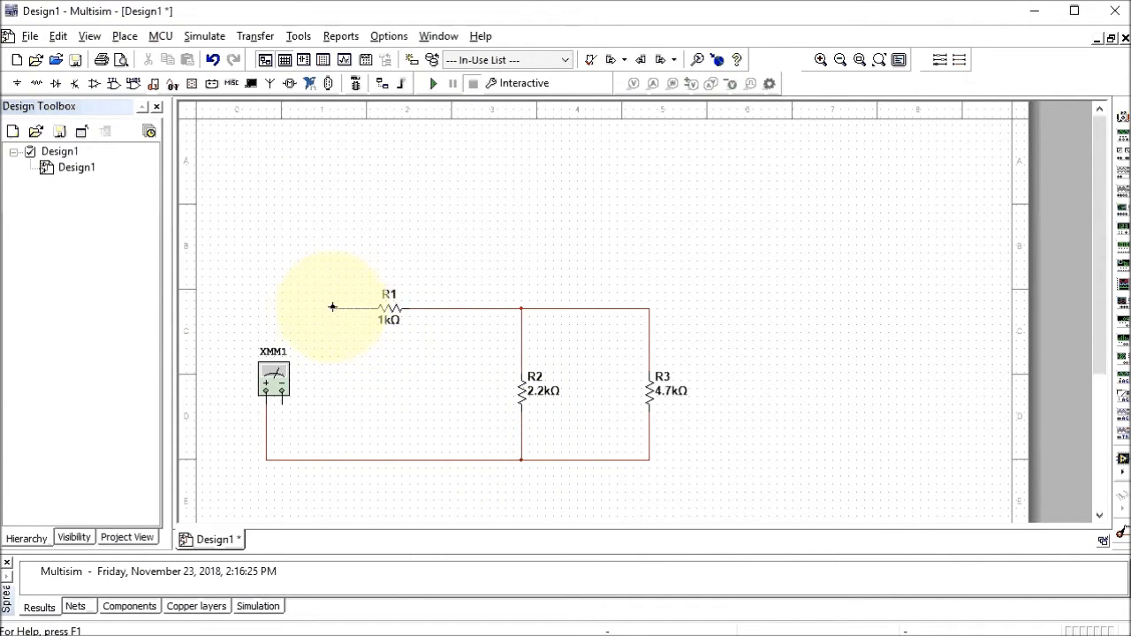
left_click(284, 404)
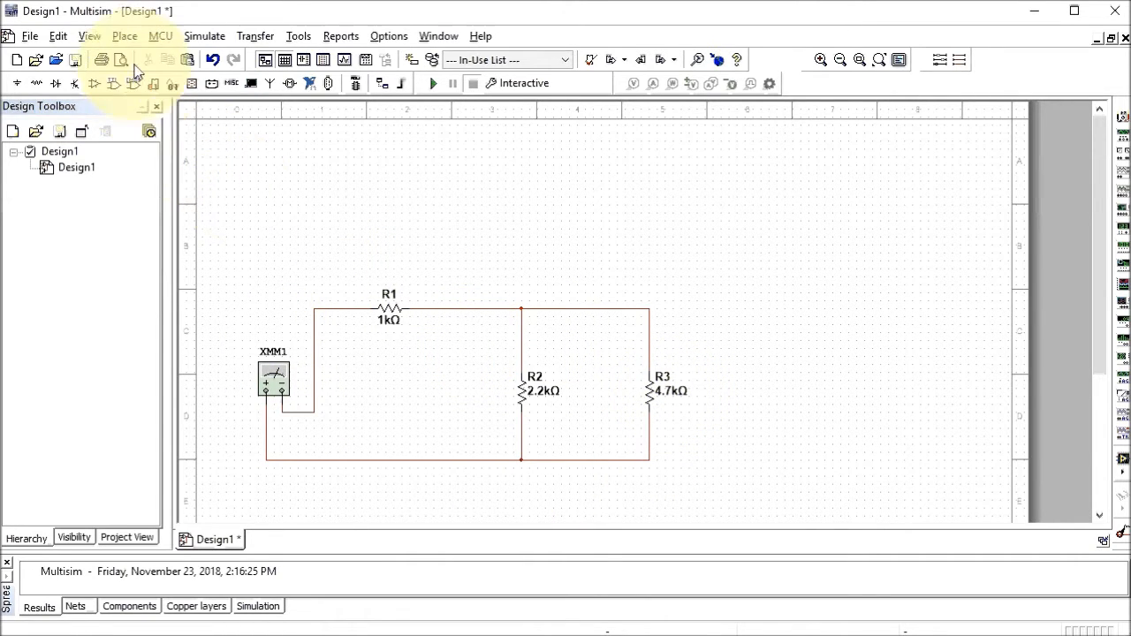
Select the GROUND part from the Sources group's POWER_SOURCES family
left_click(125, 36)
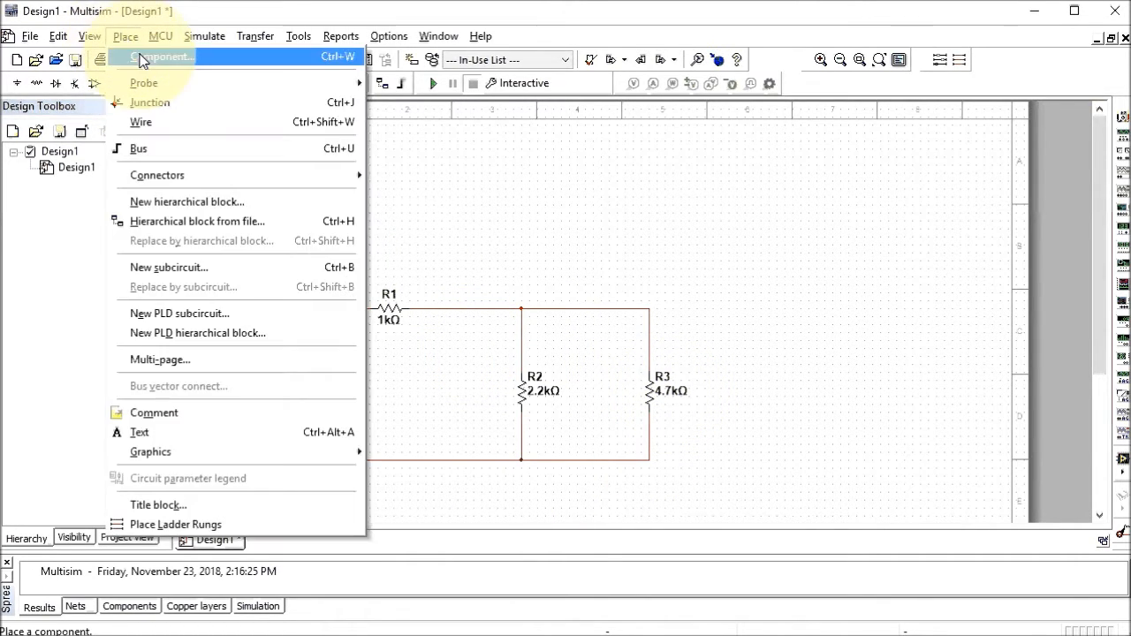
left_click(148, 57)
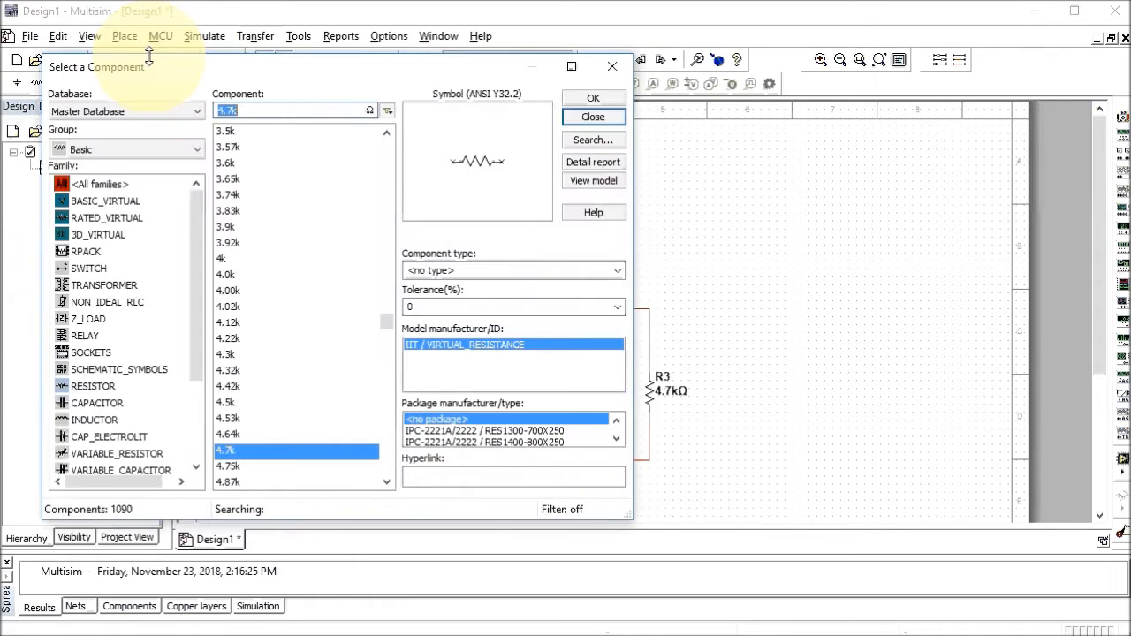
left_click(198, 152)
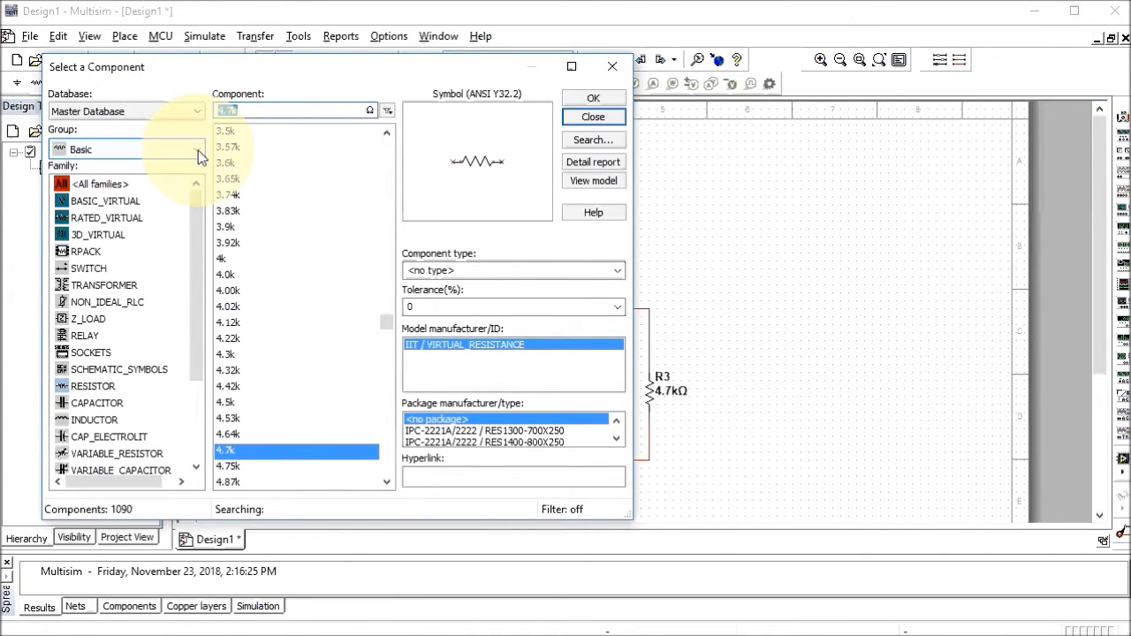
left_click(198, 150)
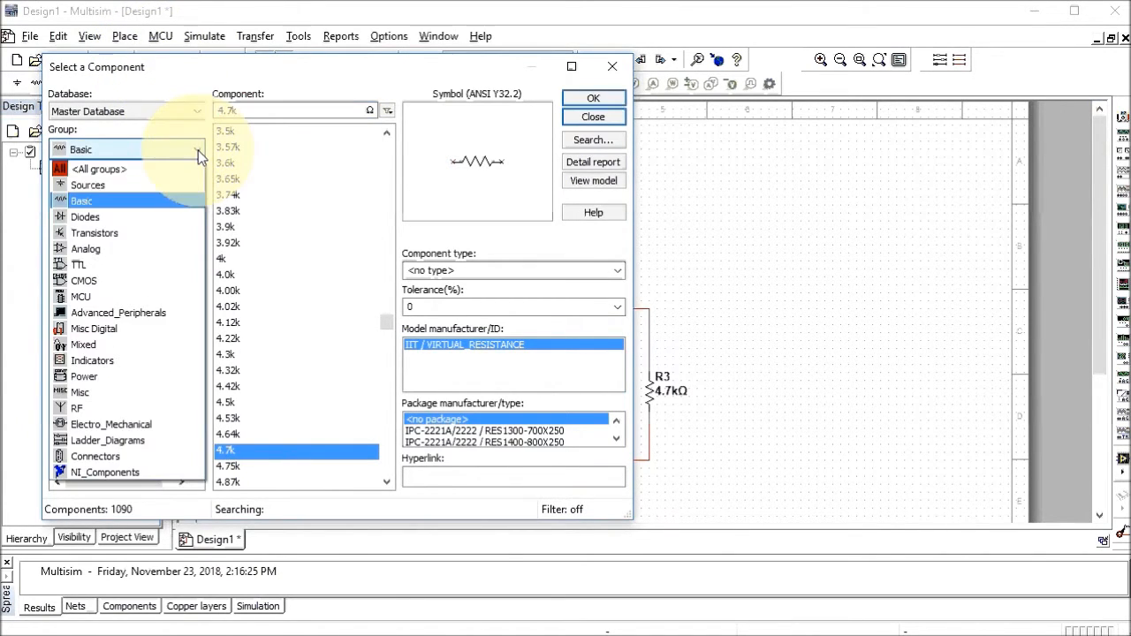
left_click(97, 188)
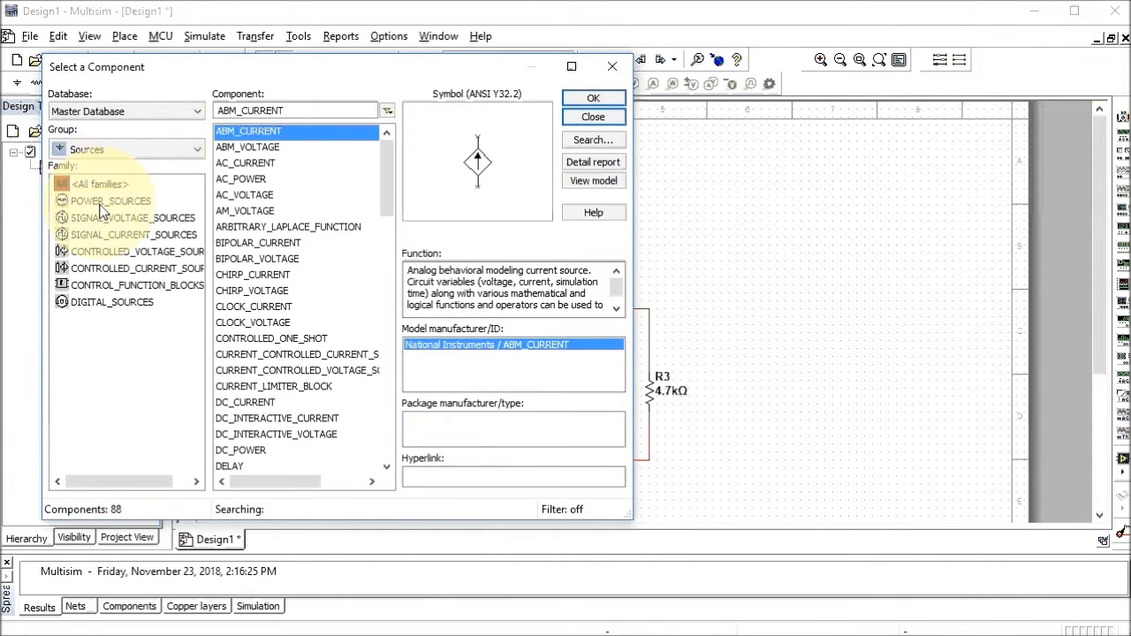
left_click(102, 203)
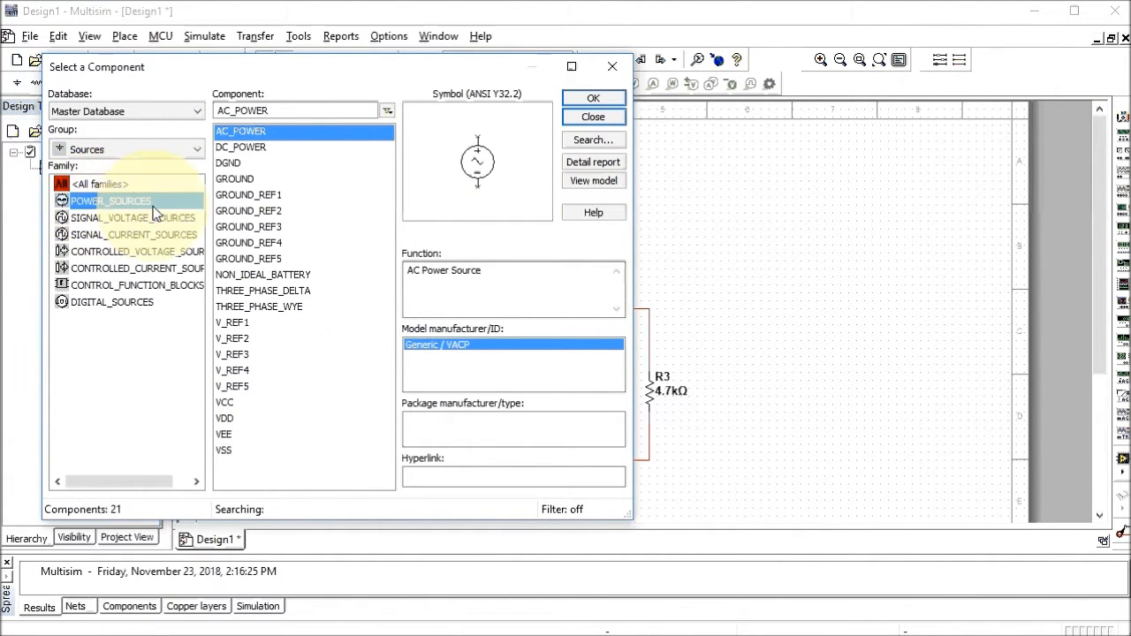
left_click(239, 180)
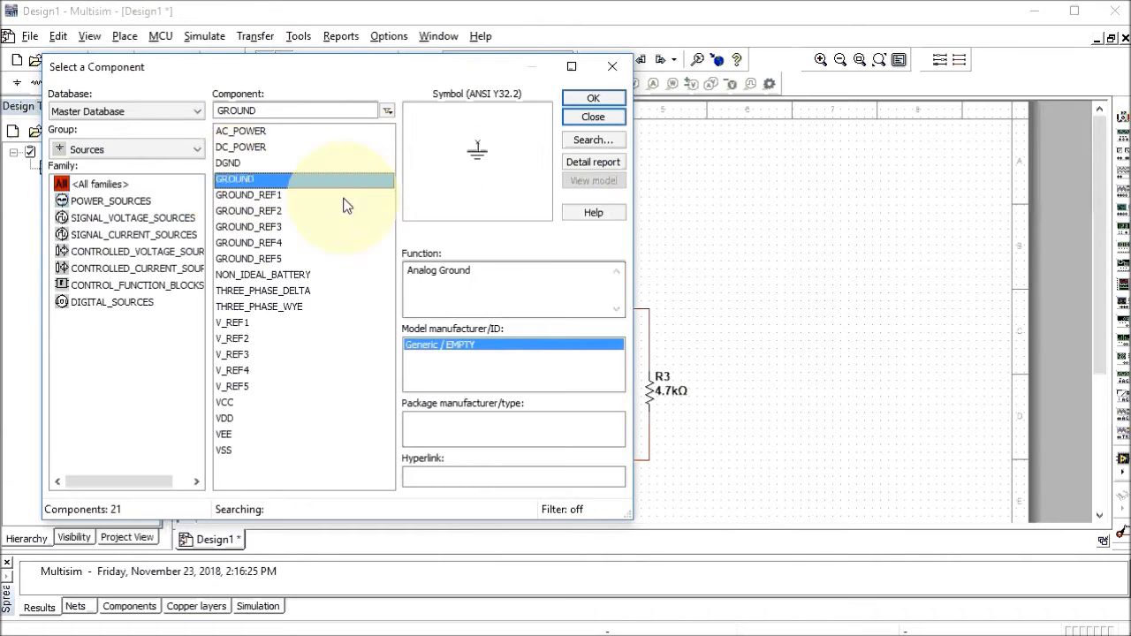
left_click(581, 96)
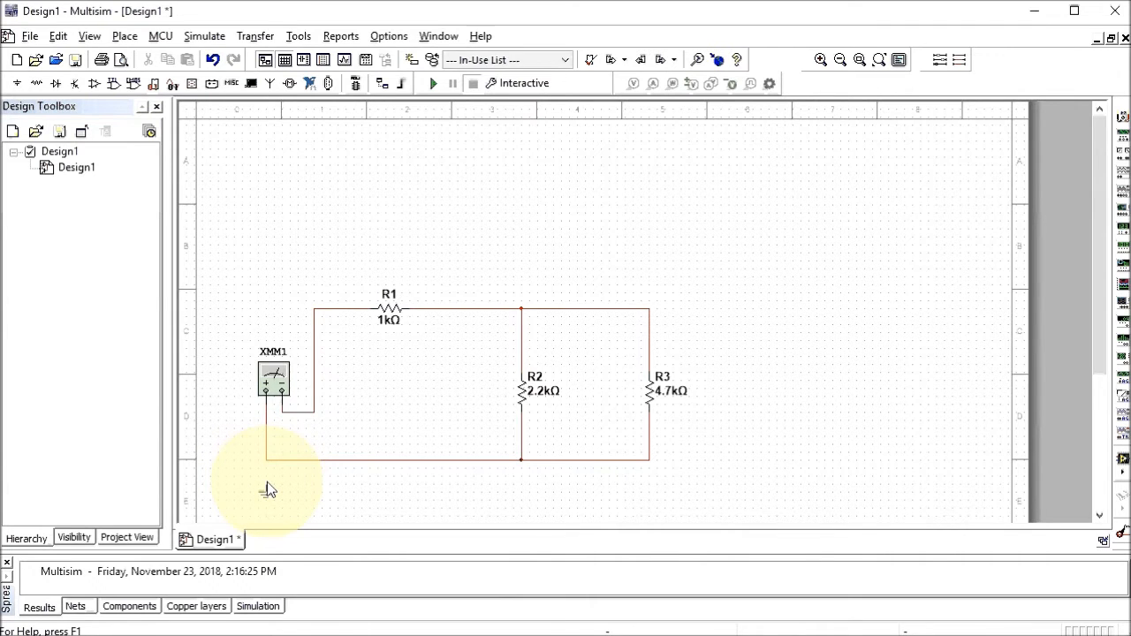
Drop the ground symbol below the circuit and wire it to the bottom wire
left_click(267, 482)
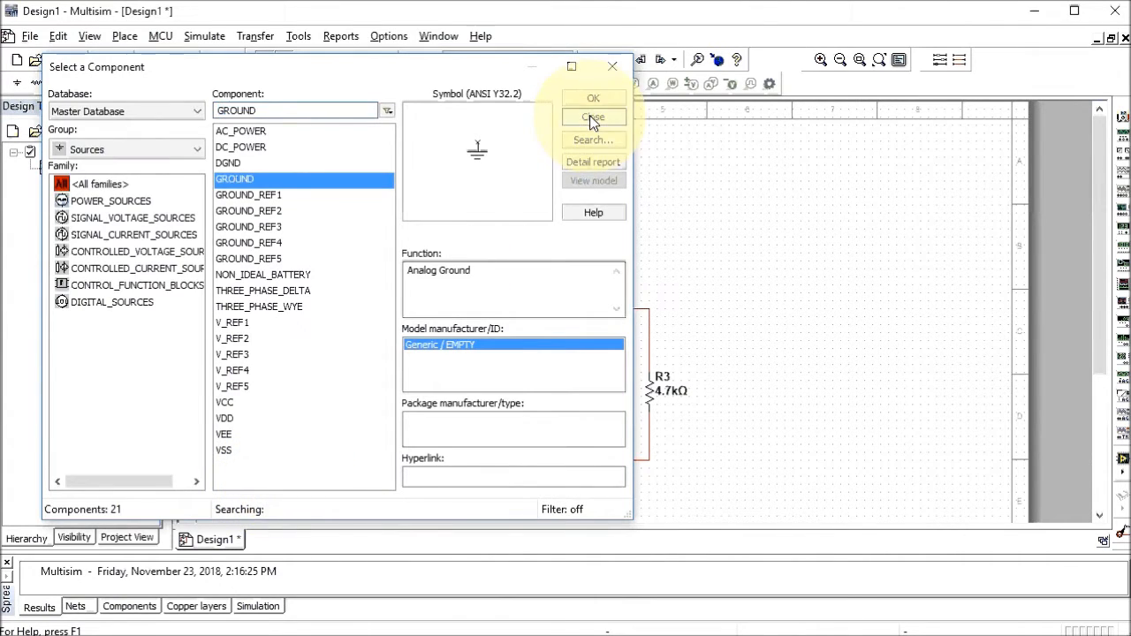
left_click(592, 118)
left_click(266, 485)
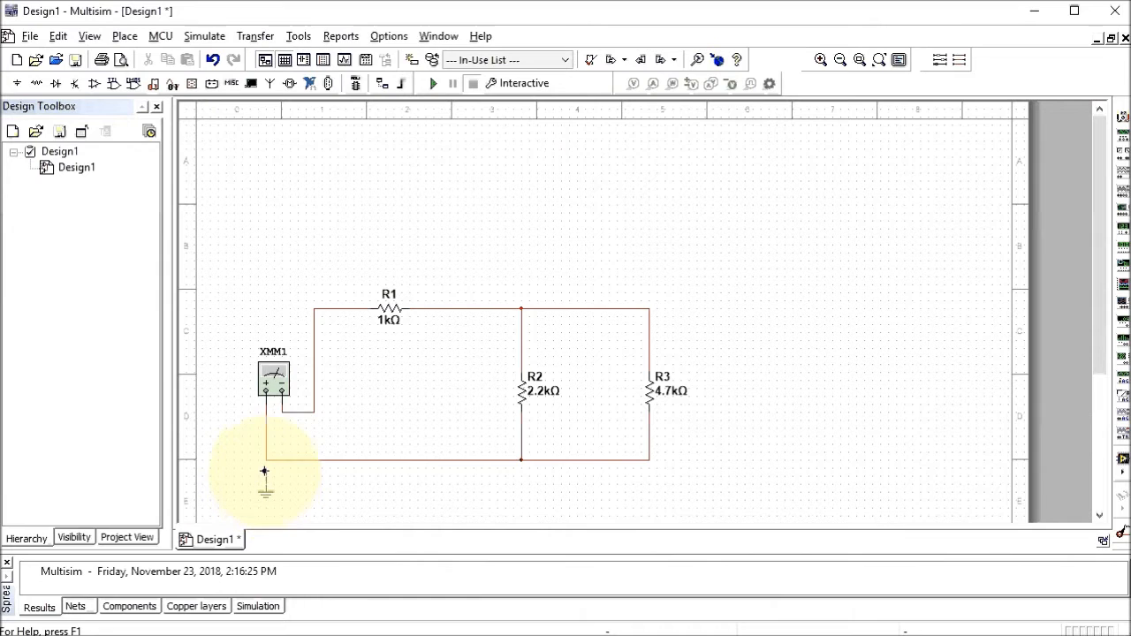
left_click(266, 460)
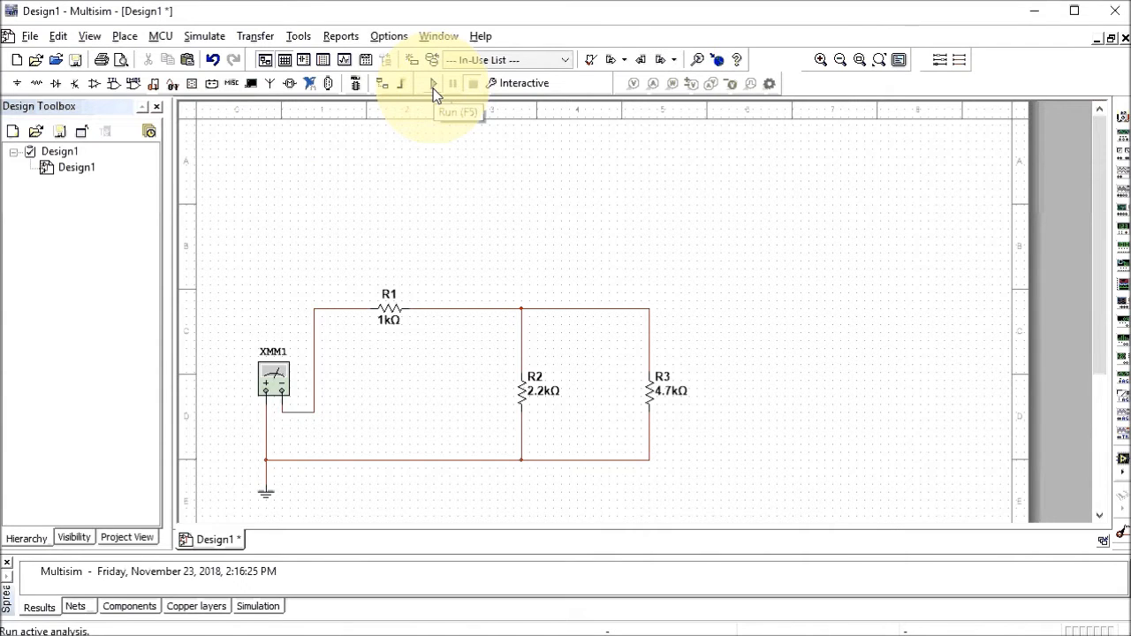
left_click(203, 40)
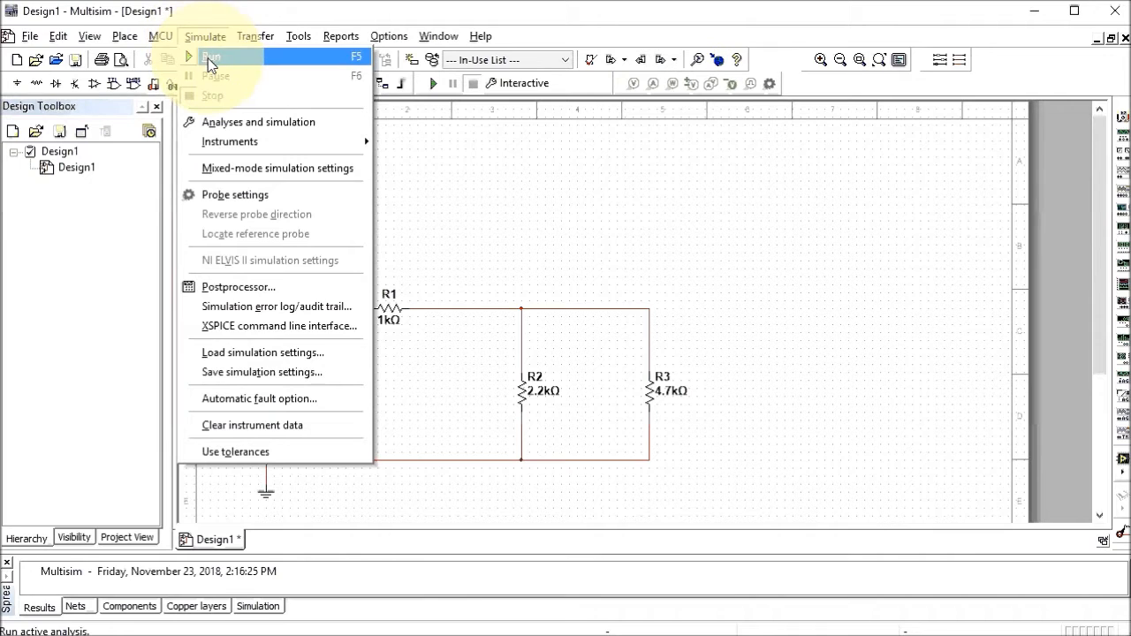
left_click(210, 60)
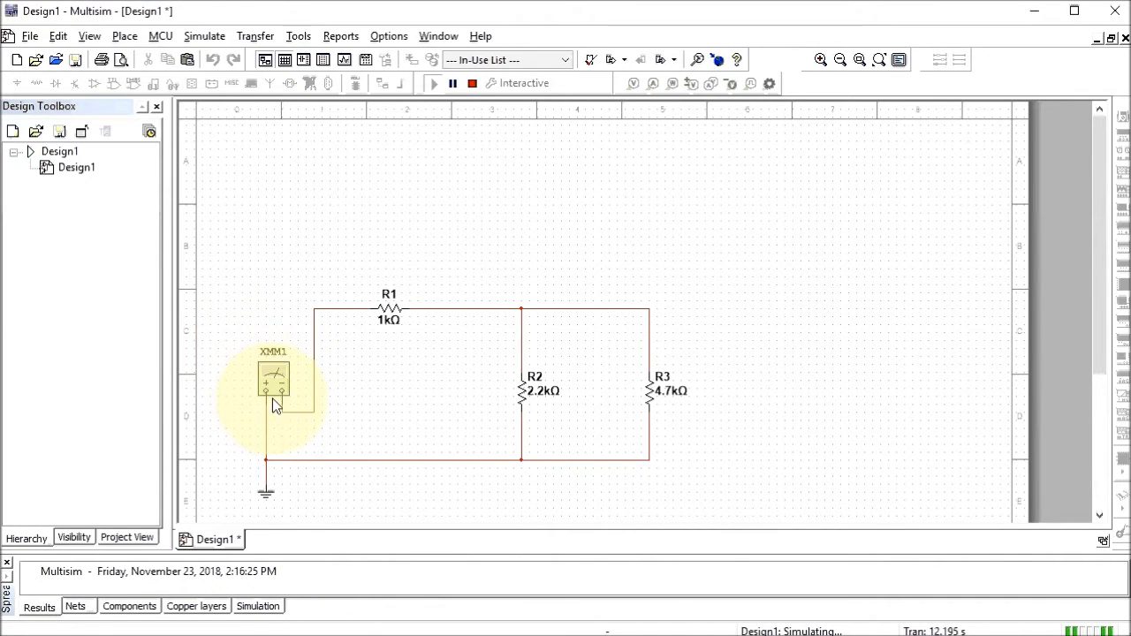
double_click(268, 376)
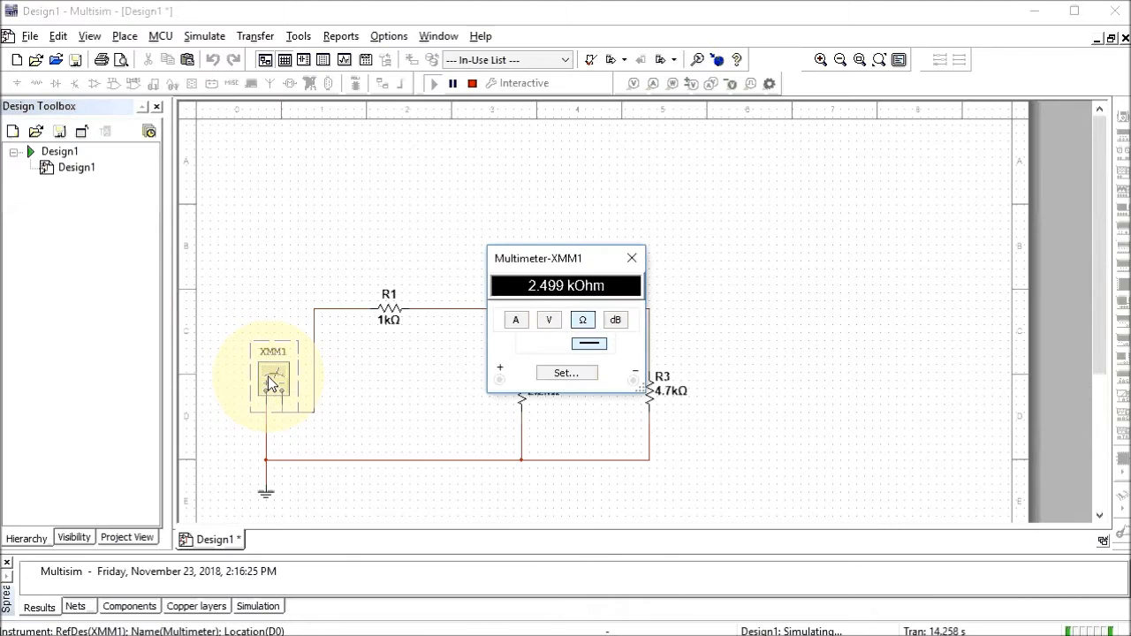
left_click_drag(526, 258, 256, 138)
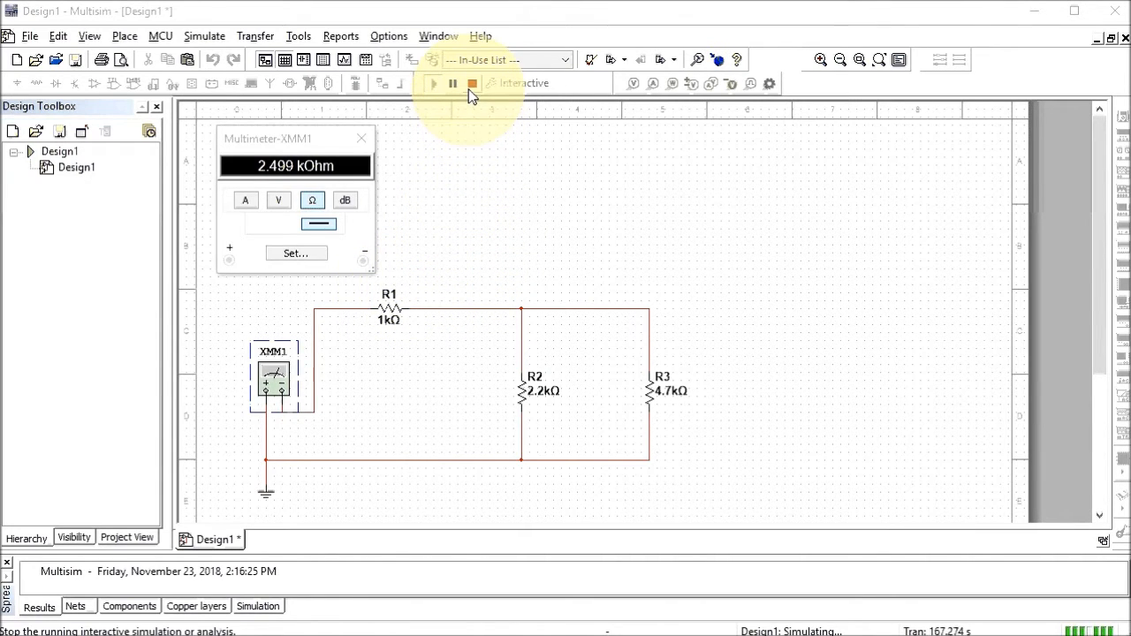
left_click(205, 37)
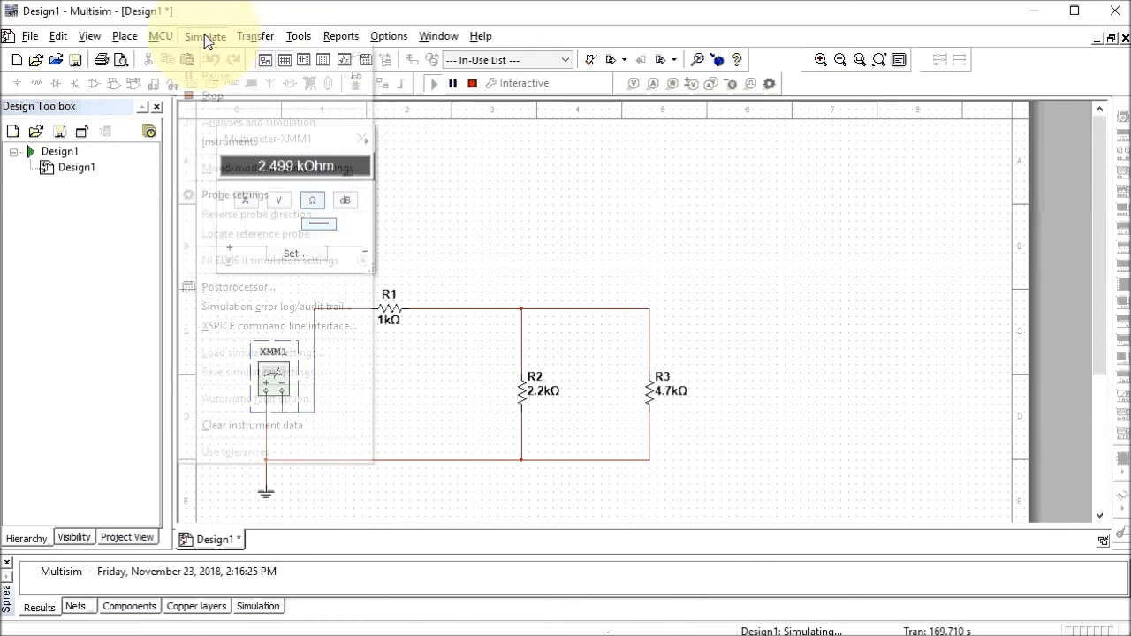
left_click(216, 94)
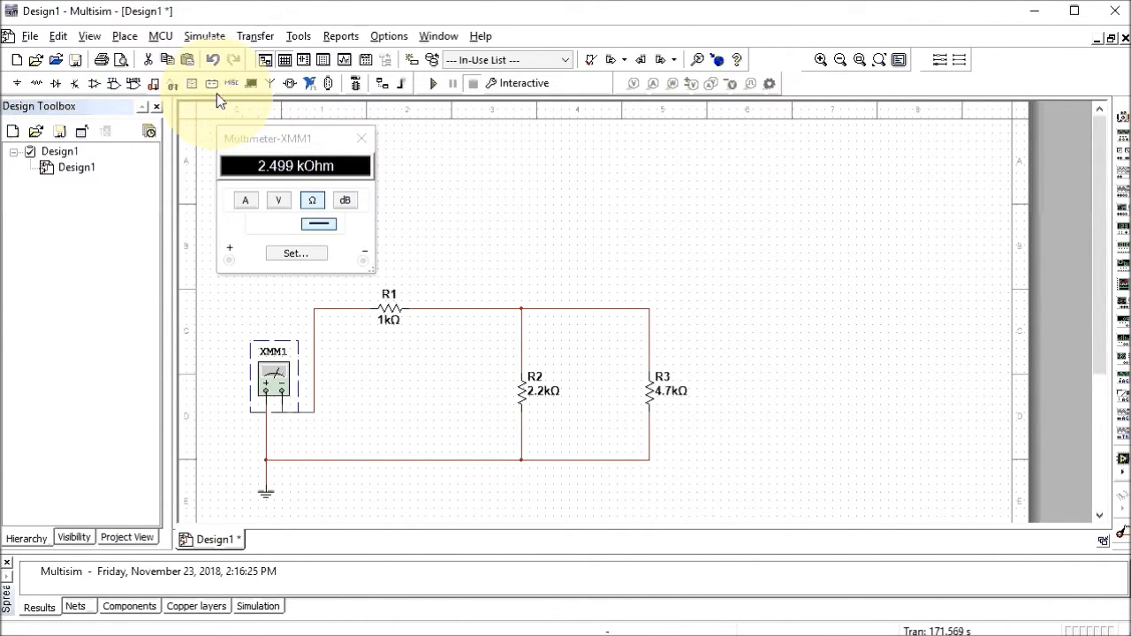
left_click(362, 139)
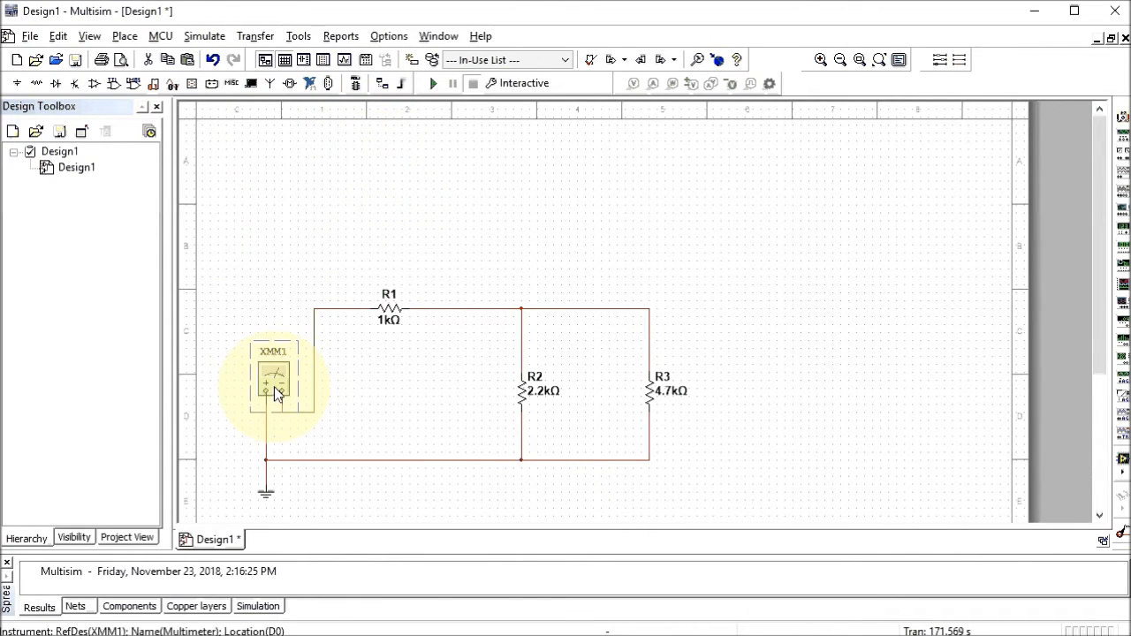
Delete multimeter XMM1 and place a 12 V DC_POWER source V1 left of the circuit
key("Delete")
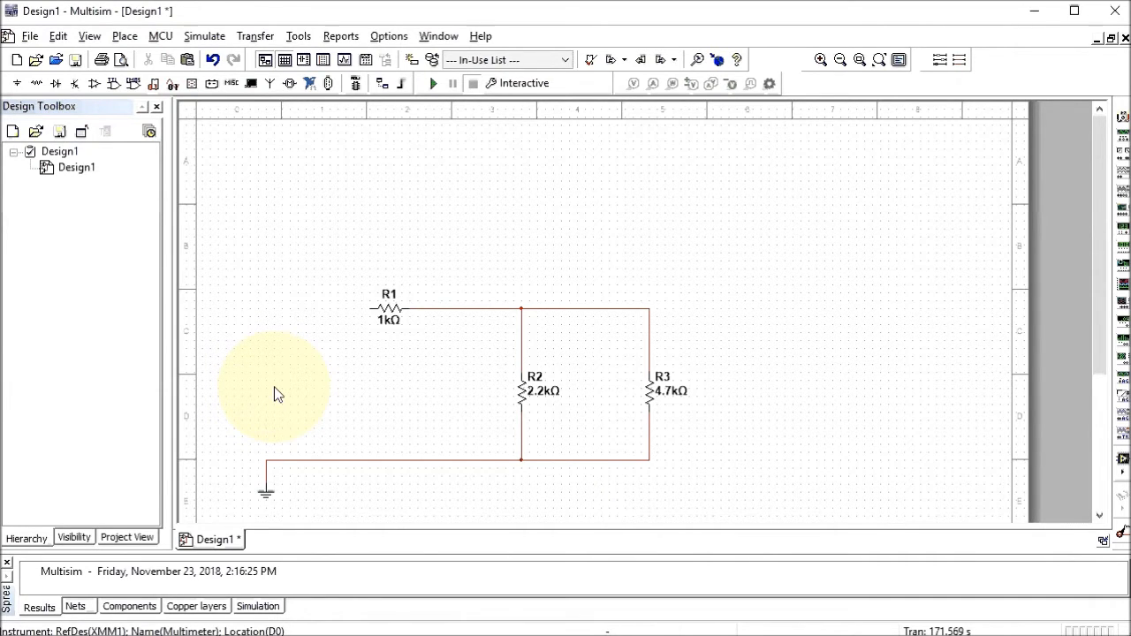
left_click(129, 42)
left_click(156, 54)
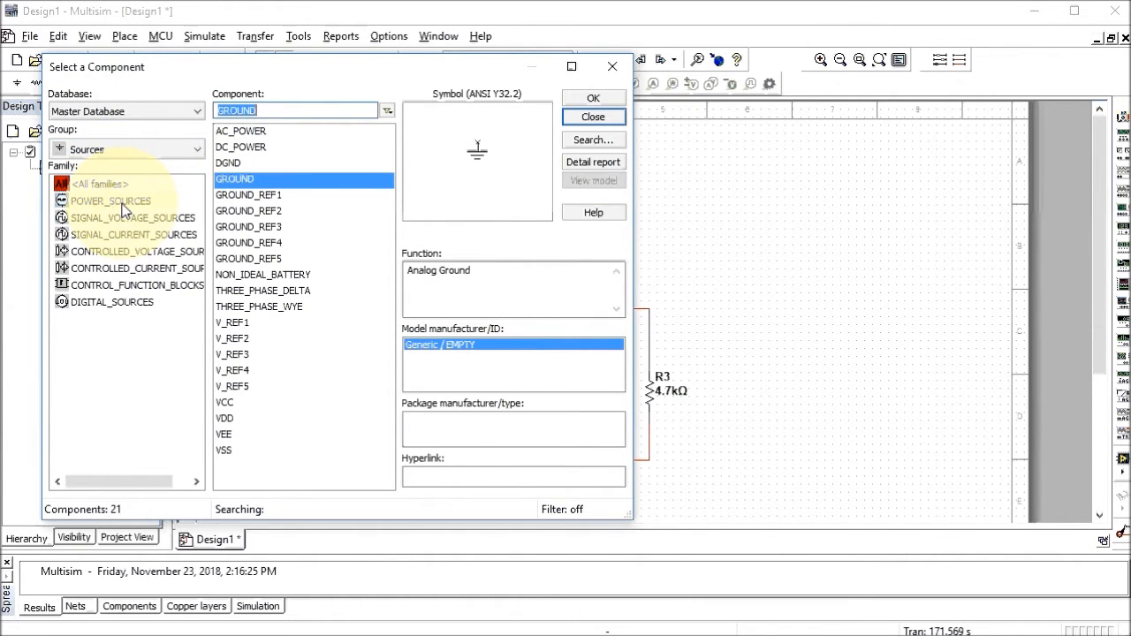
left_click(251, 146)
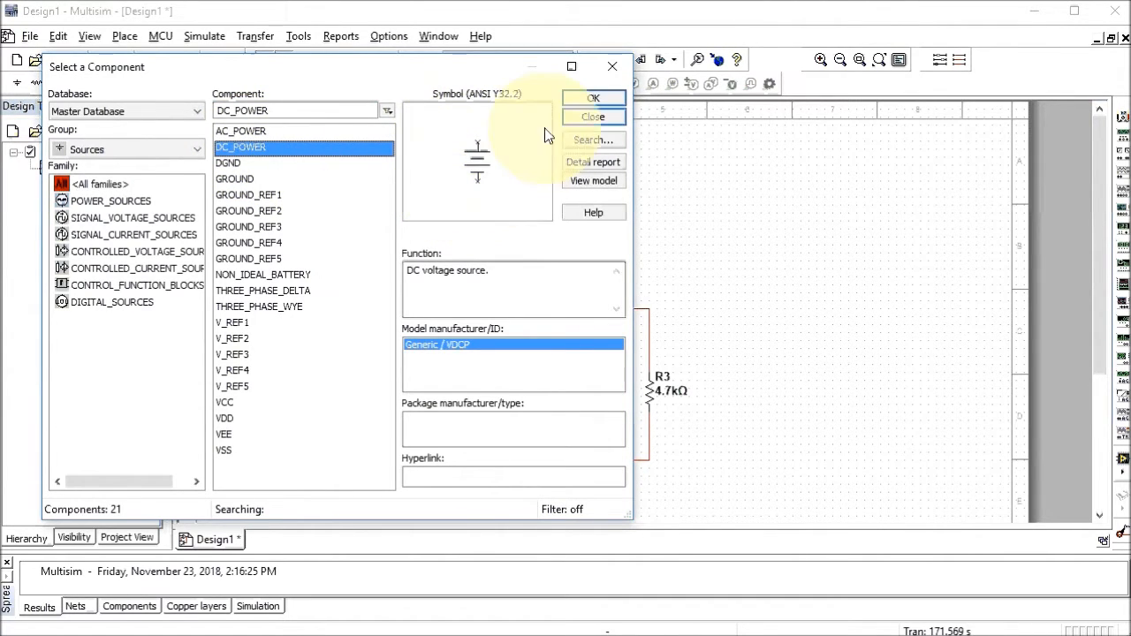
left_click(580, 99)
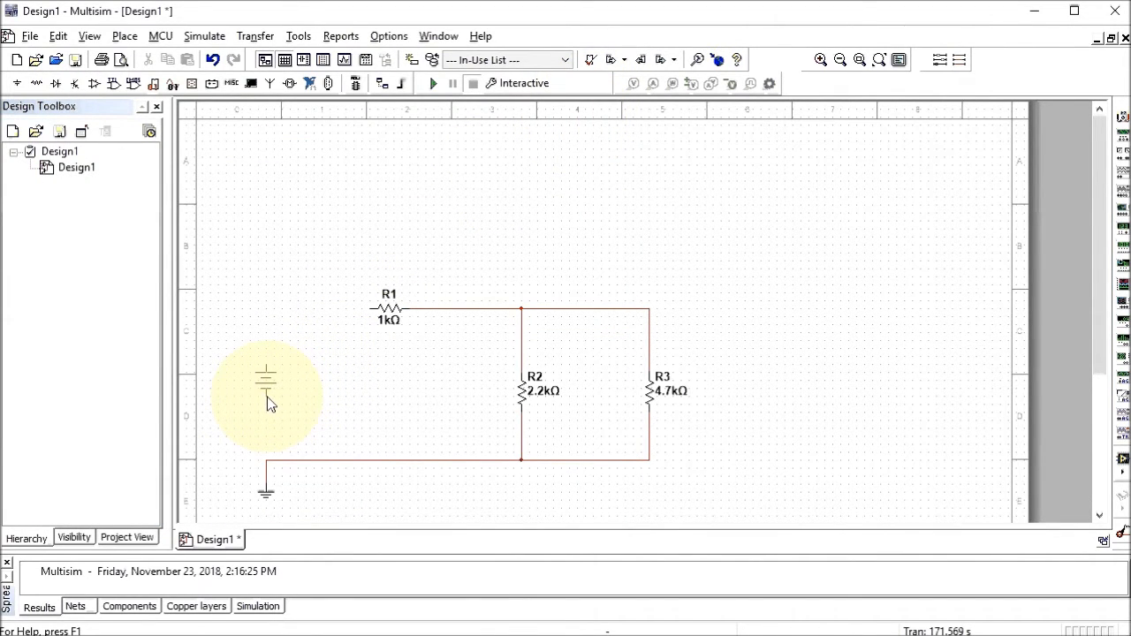
left_click(267, 397)
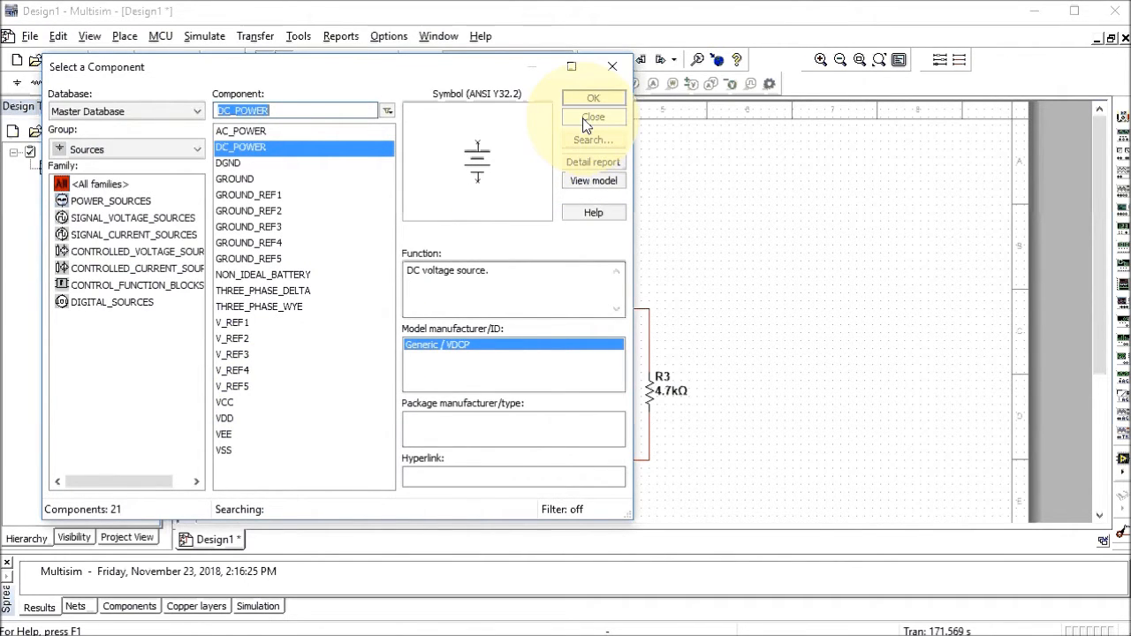
left_click(585, 120)
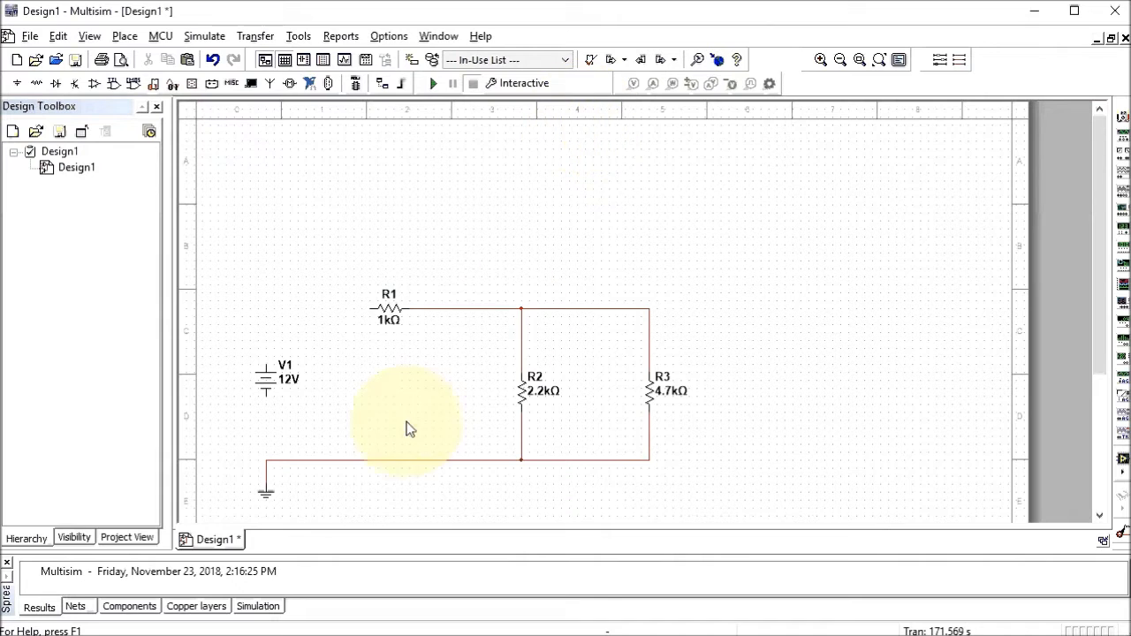
Wire V1's bottom terminal to the ground line and its top to R1's left end
left_click(266, 397)
left_click(267, 458)
left_click(267, 365)
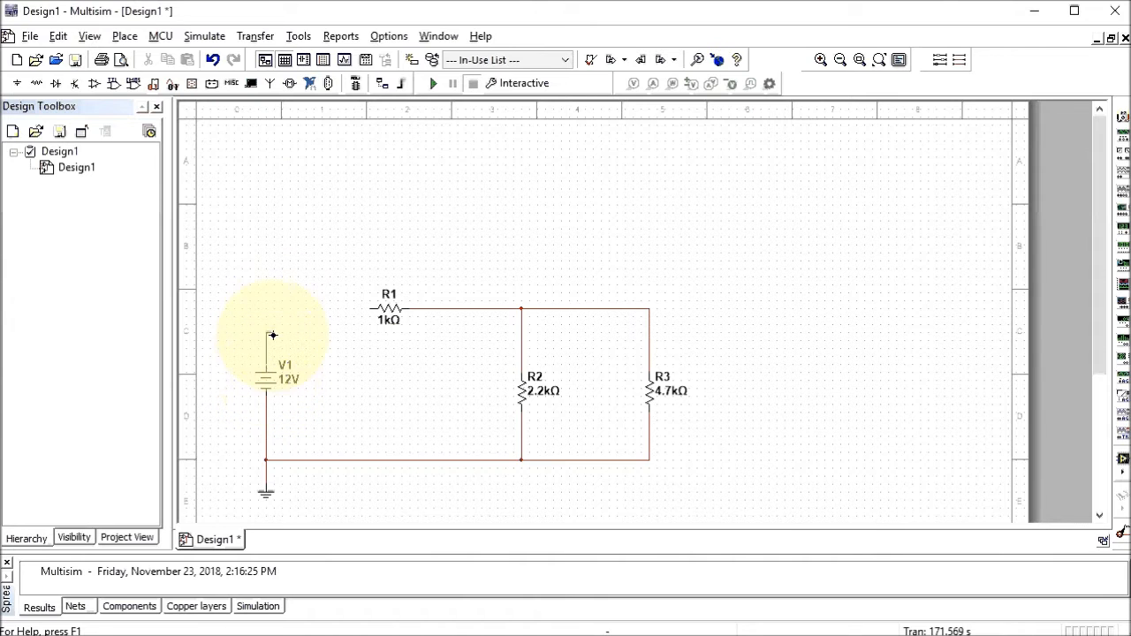
left_click(368, 308)
Change V1's Voltage (V) value from 12 to 10 on the Value tab and confirm
double_click(270, 381)
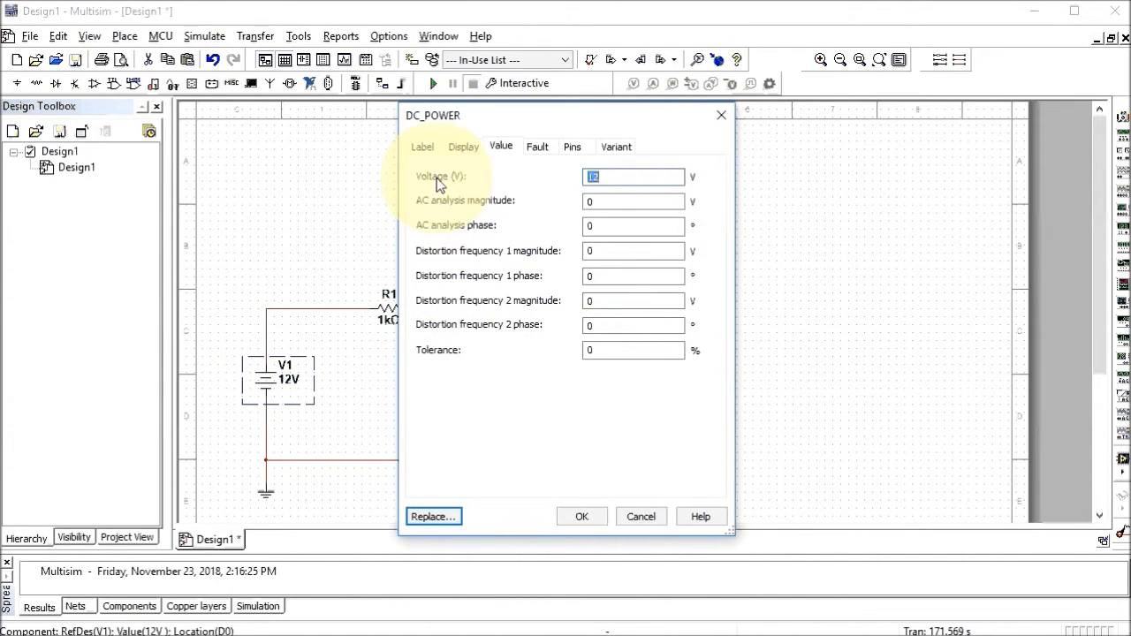
left_click(424, 149)
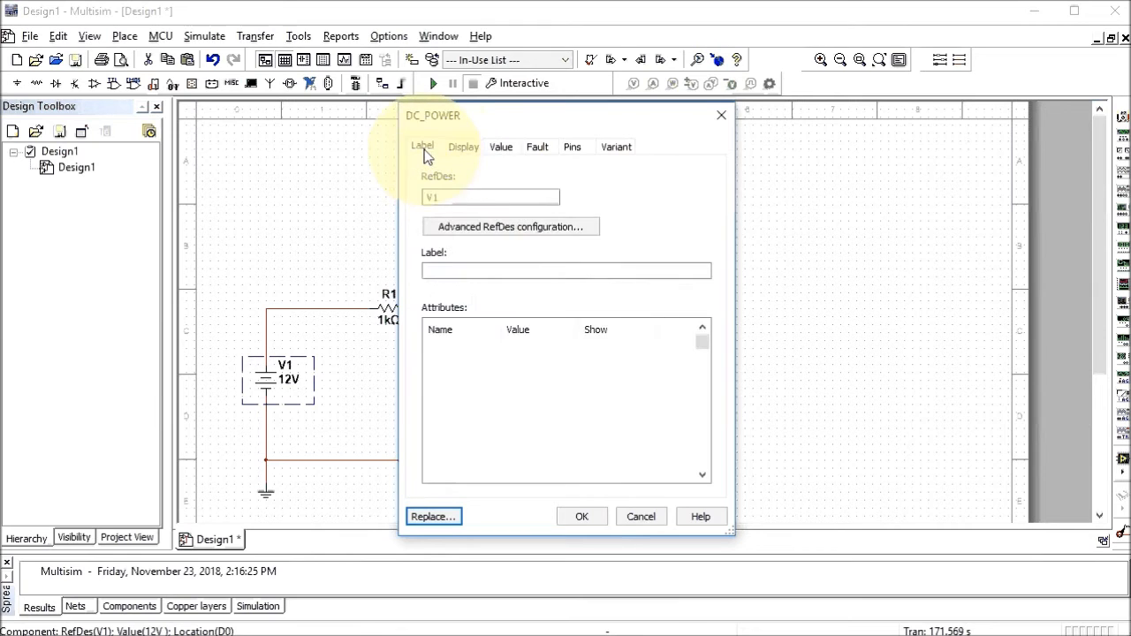
left_click(464, 150)
left_click(498, 151)
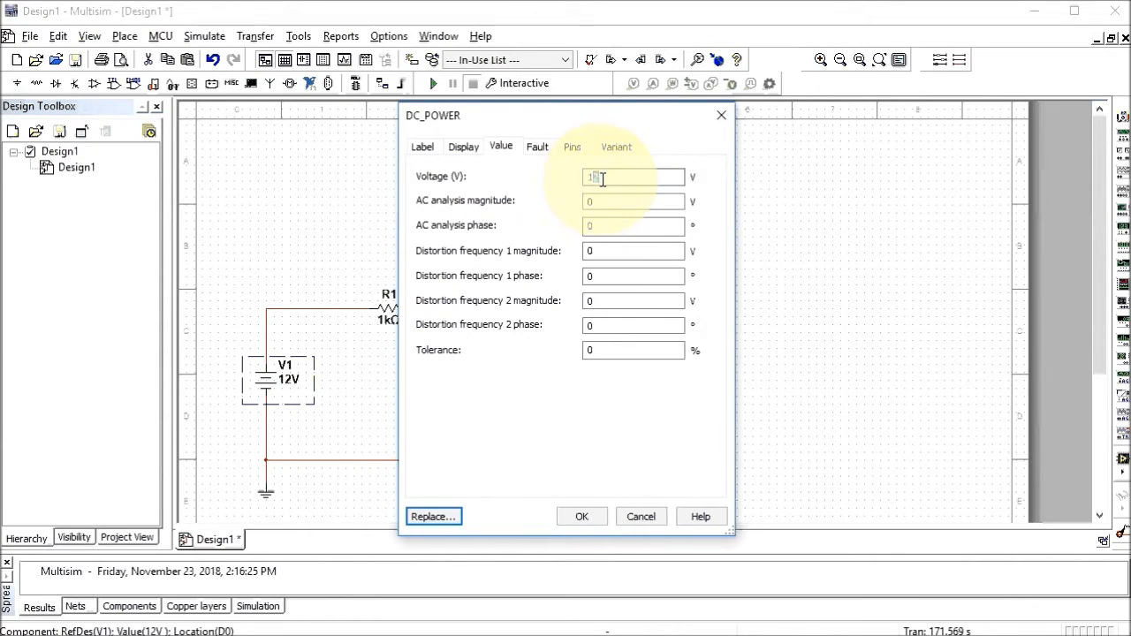
left_click_drag(603, 179, 593, 181)
type("0")
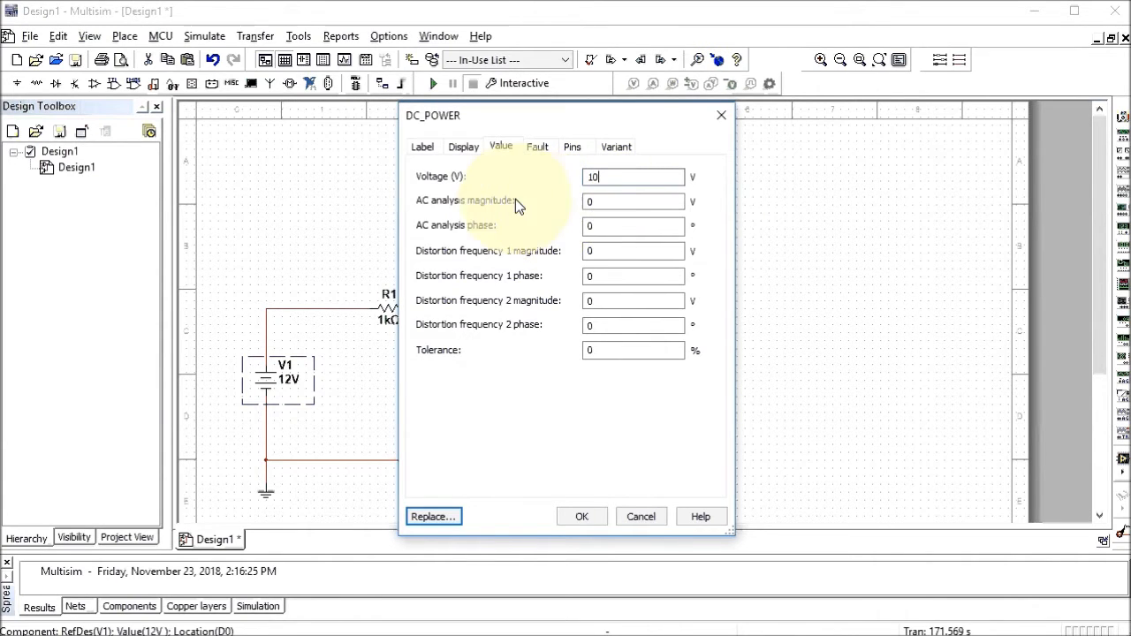
left_click(594, 518)
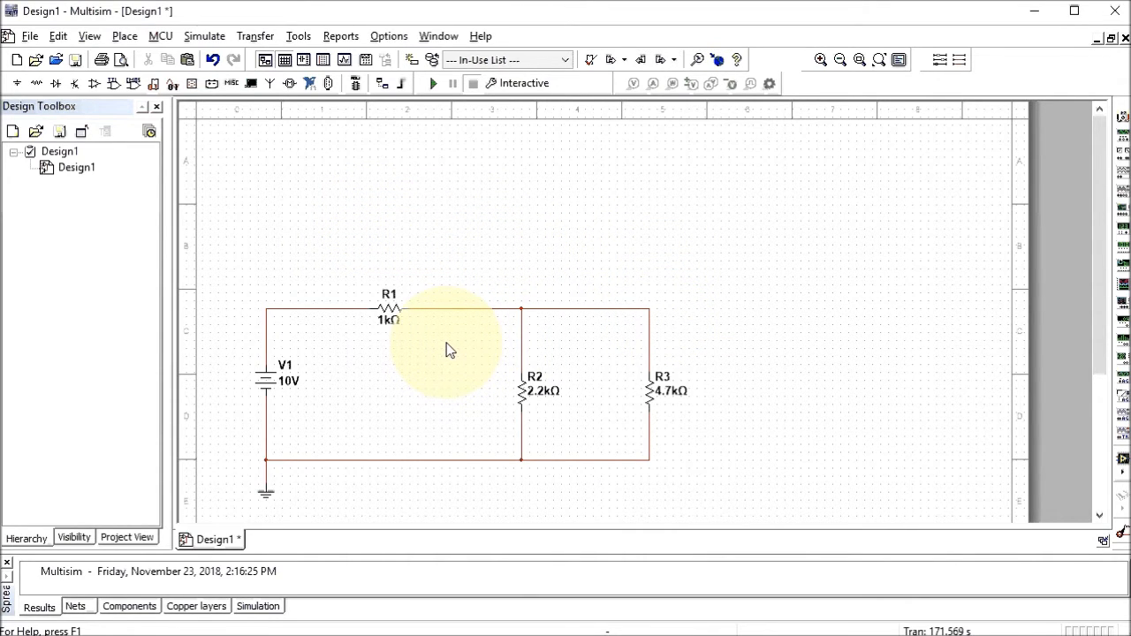
Place a vertical VOLTMETER_V indicator as U2 just right of resistor R3
left_click(125, 36)
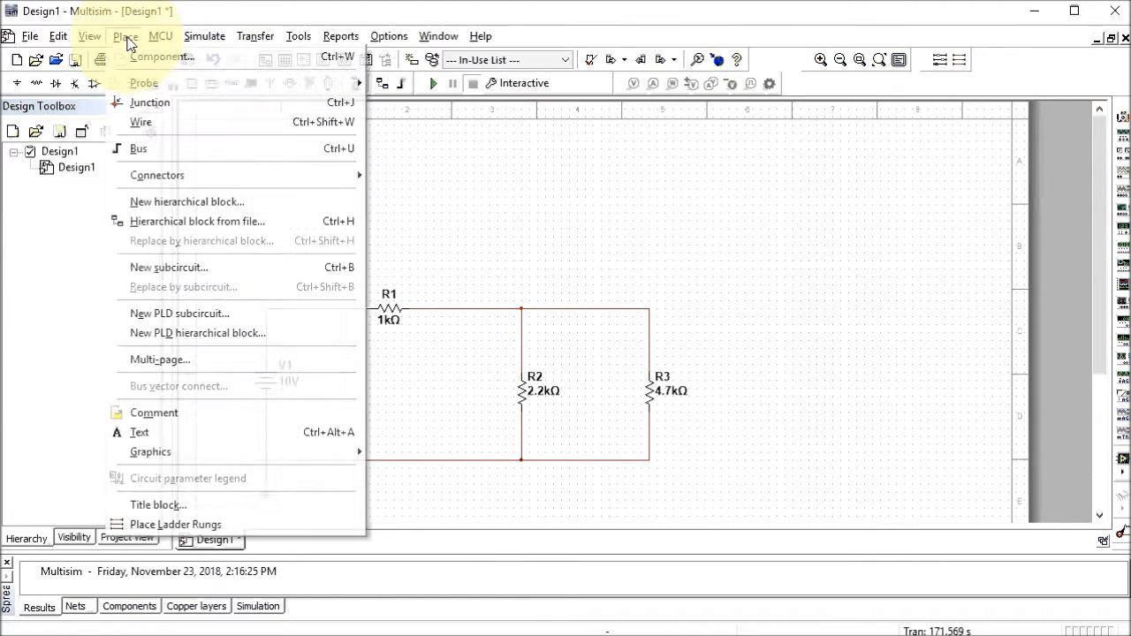
left_click(157, 66)
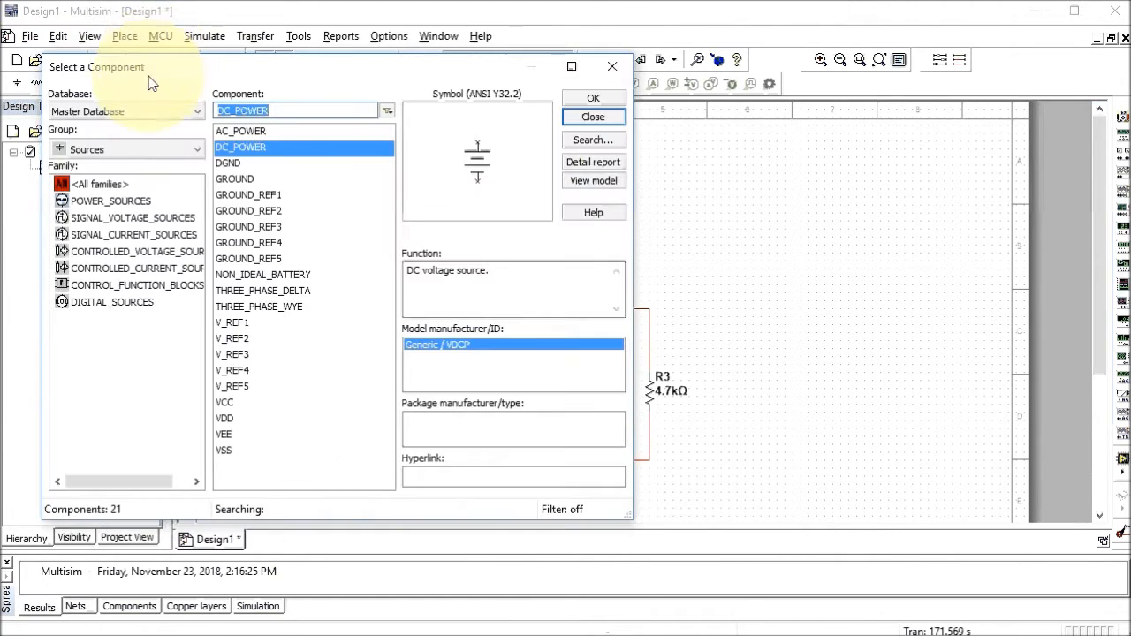
left_click(197, 150)
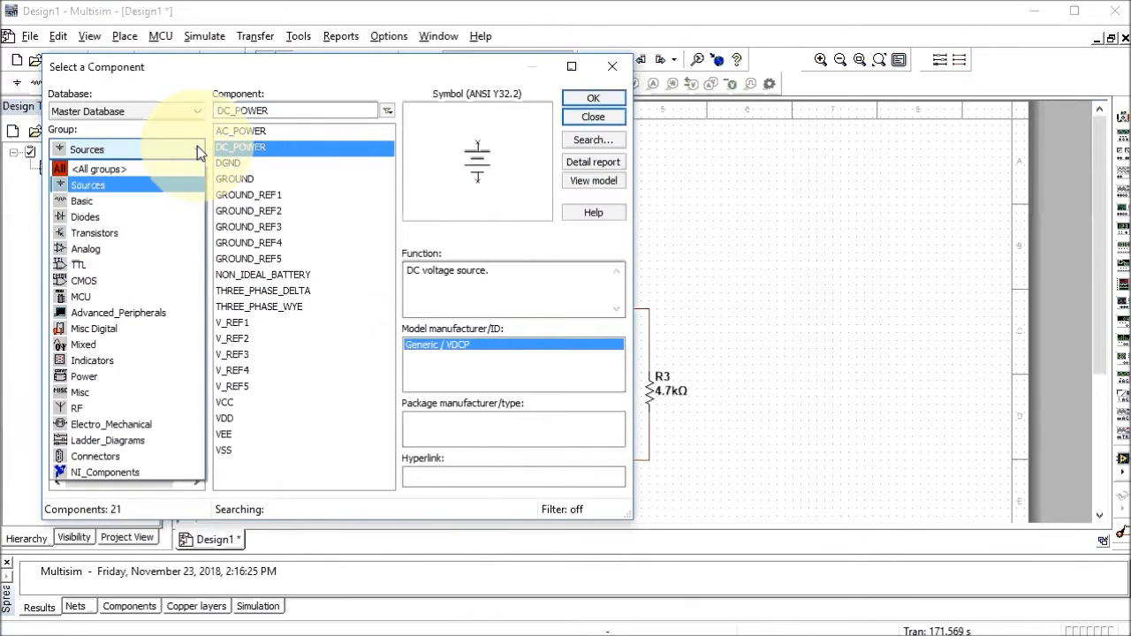
left_click(114, 361)
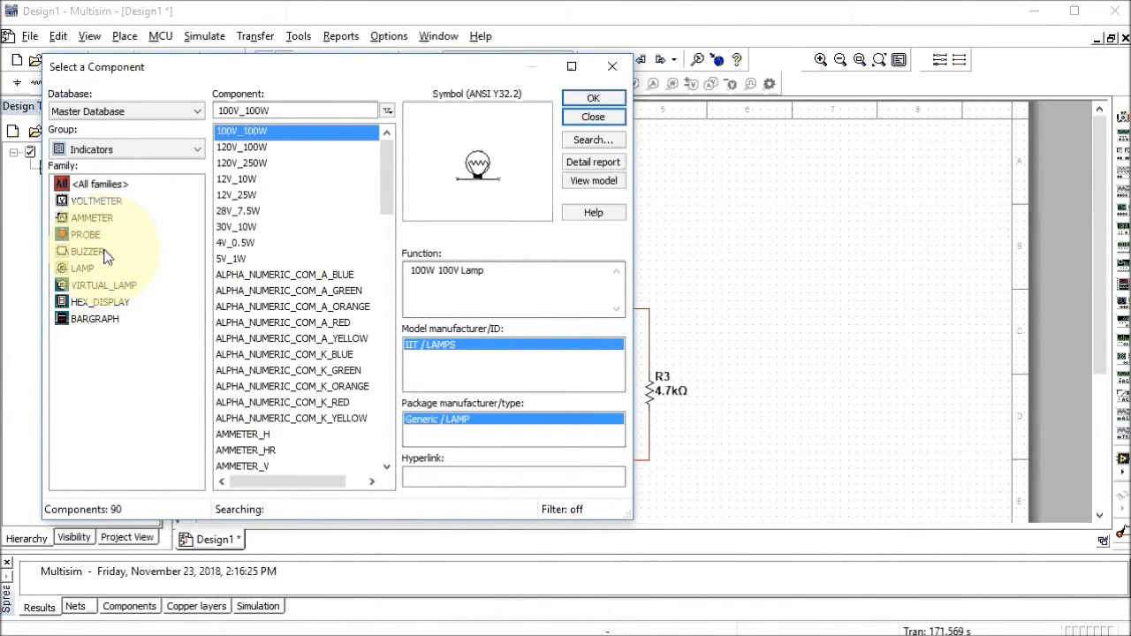
left_click(95, 204)
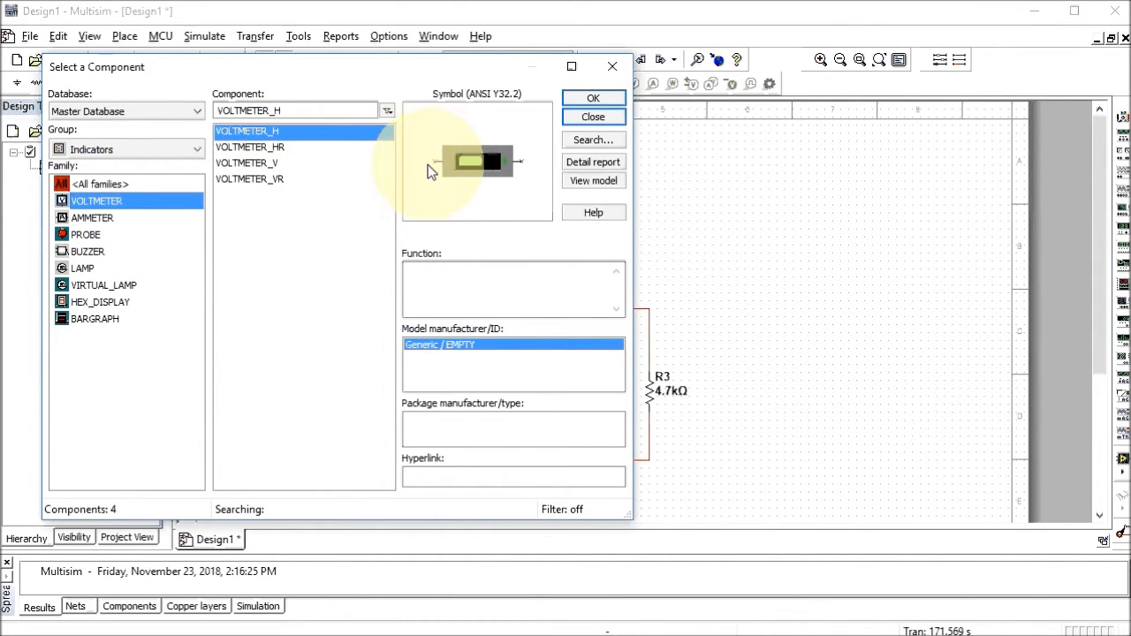
left_click(272, 132)
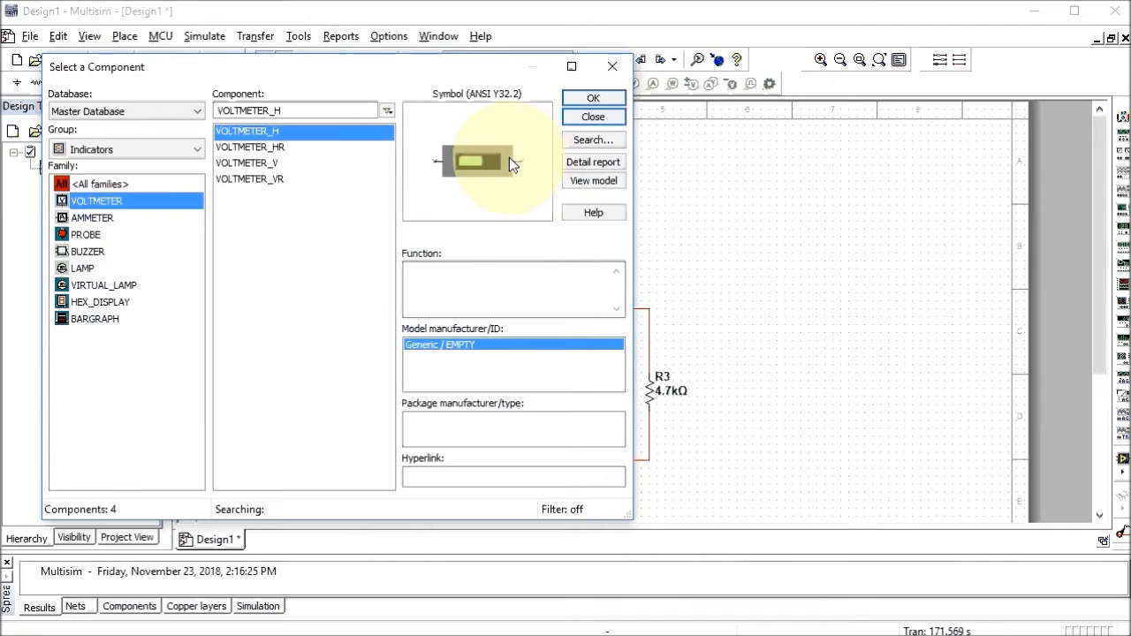
left_click(580, 100)
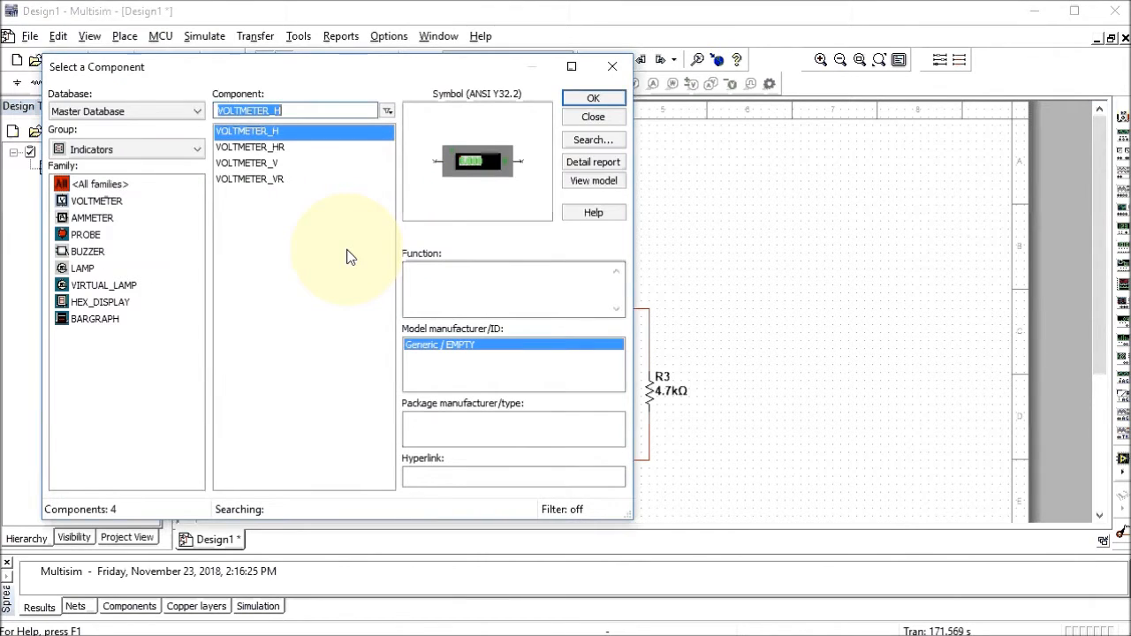
left_click(258, 148)
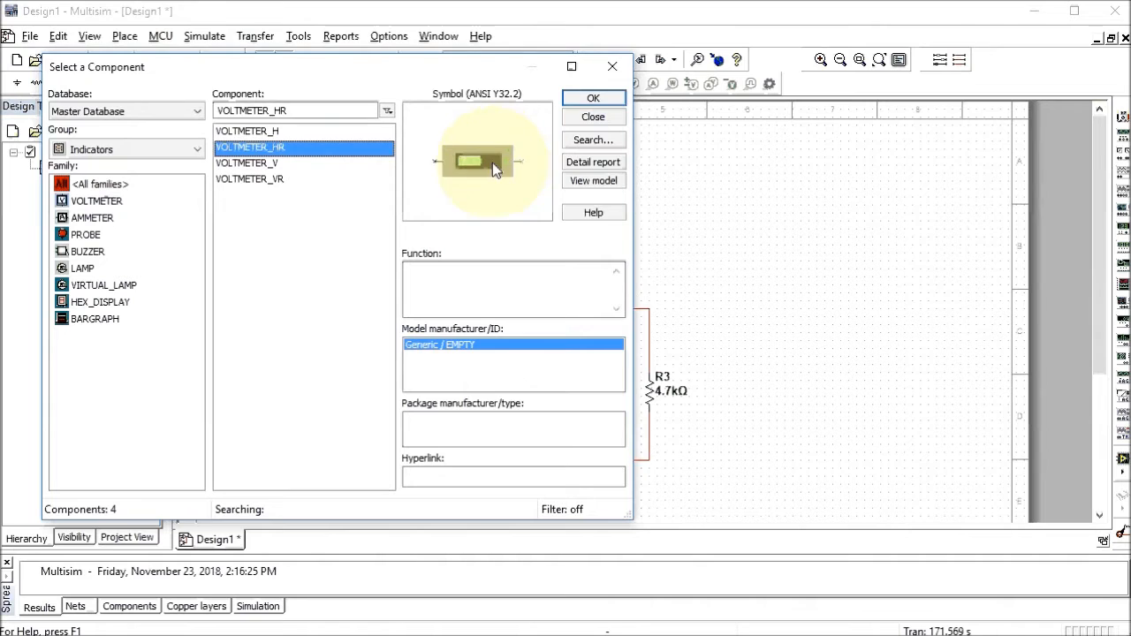
left_click(297, 166)
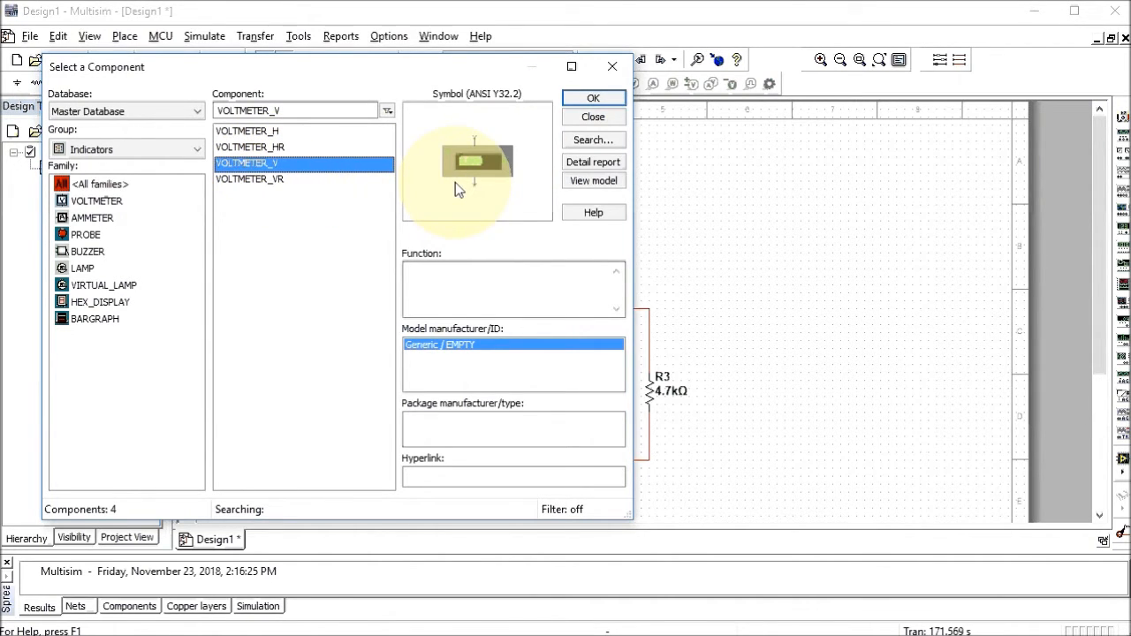
left_click(579, 98)
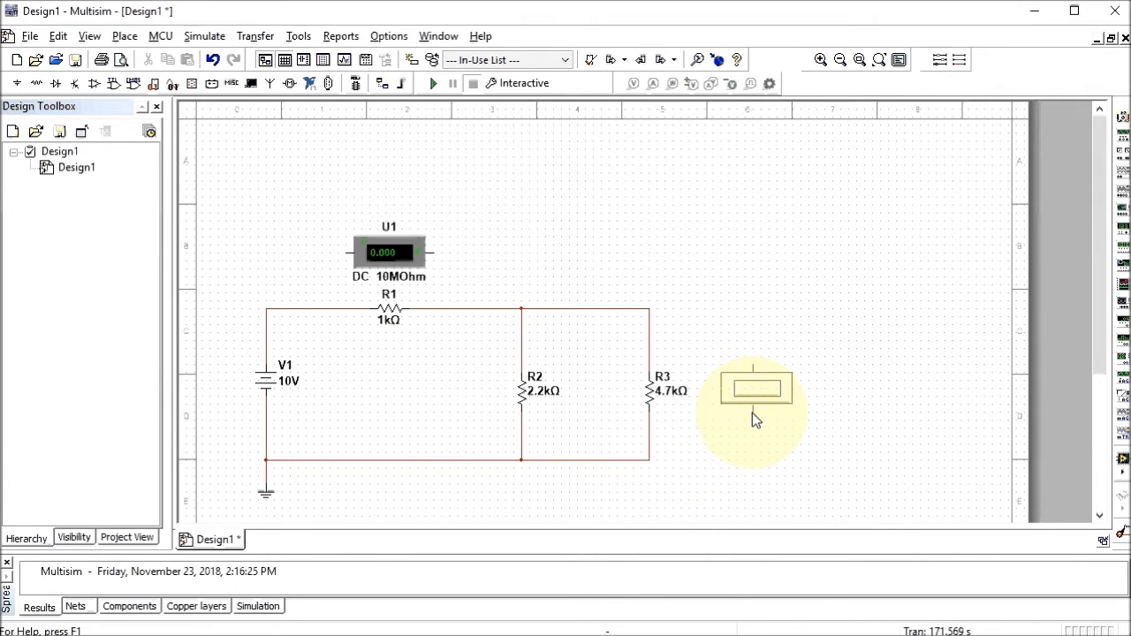
left_click(752, 413)
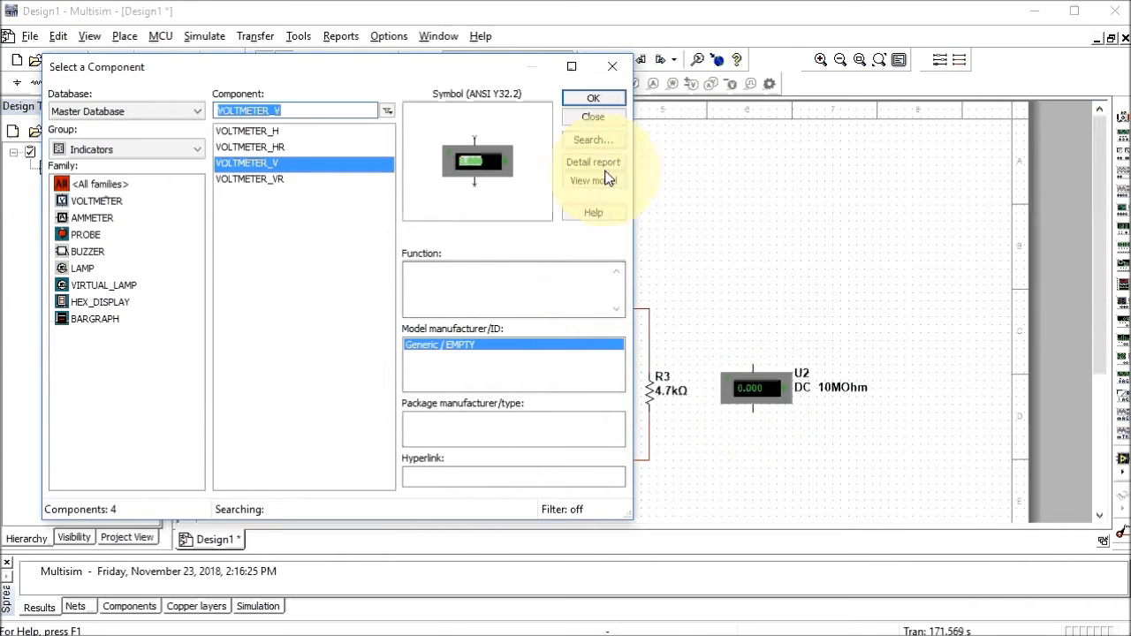
left_click(582, 118)
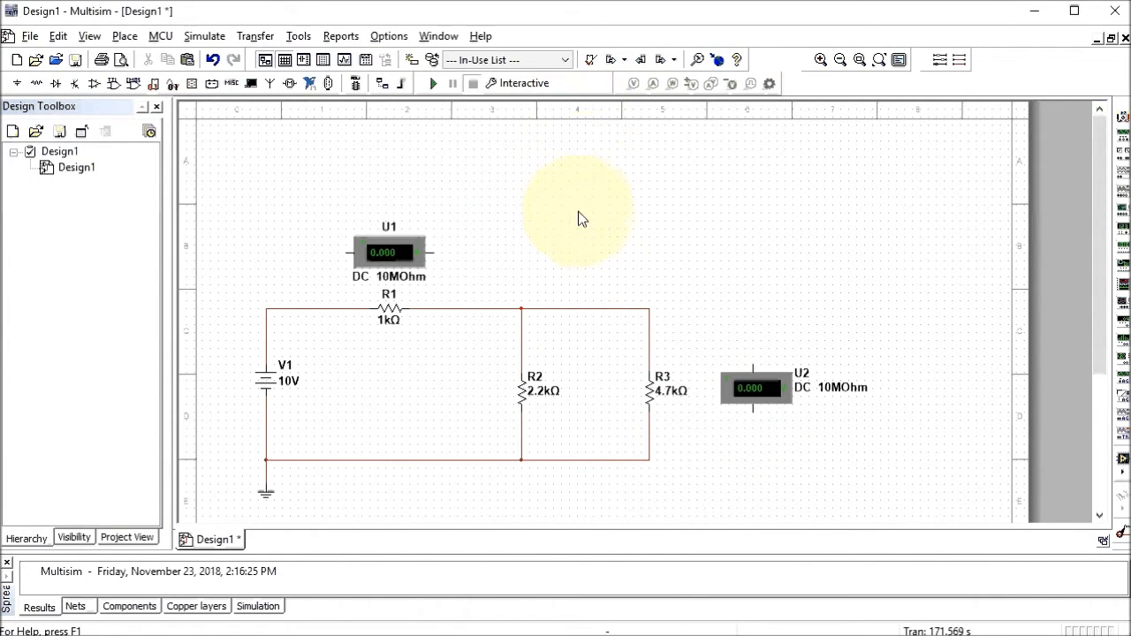
Wire voltmeter U1's terminals to the nodes on either side of R1
left_click(436, 253)
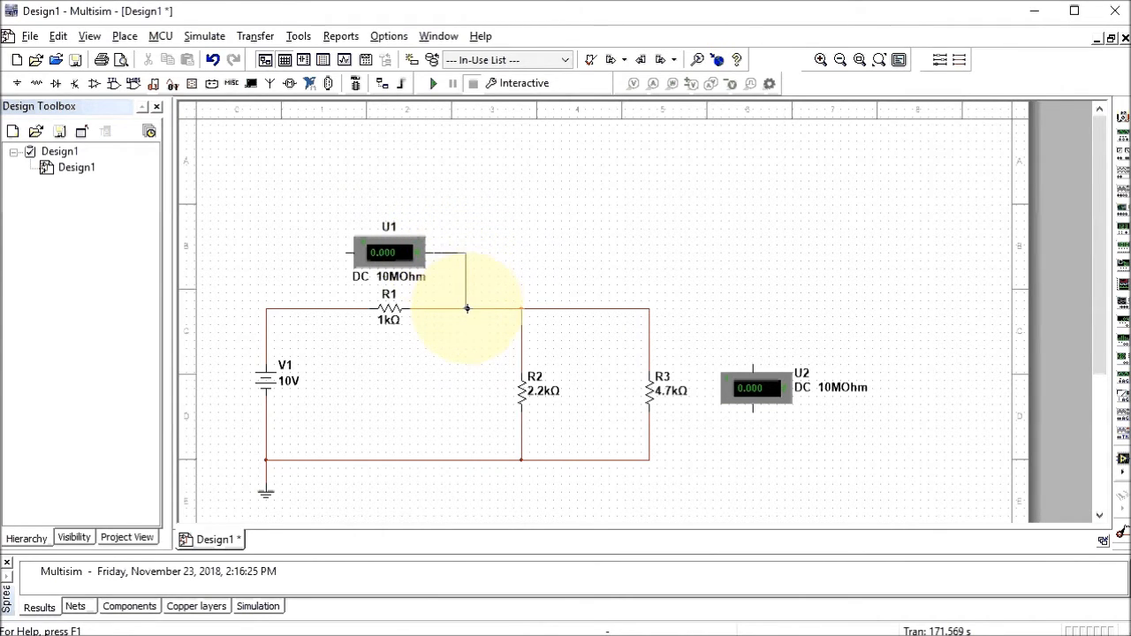
left_click(346, 253)
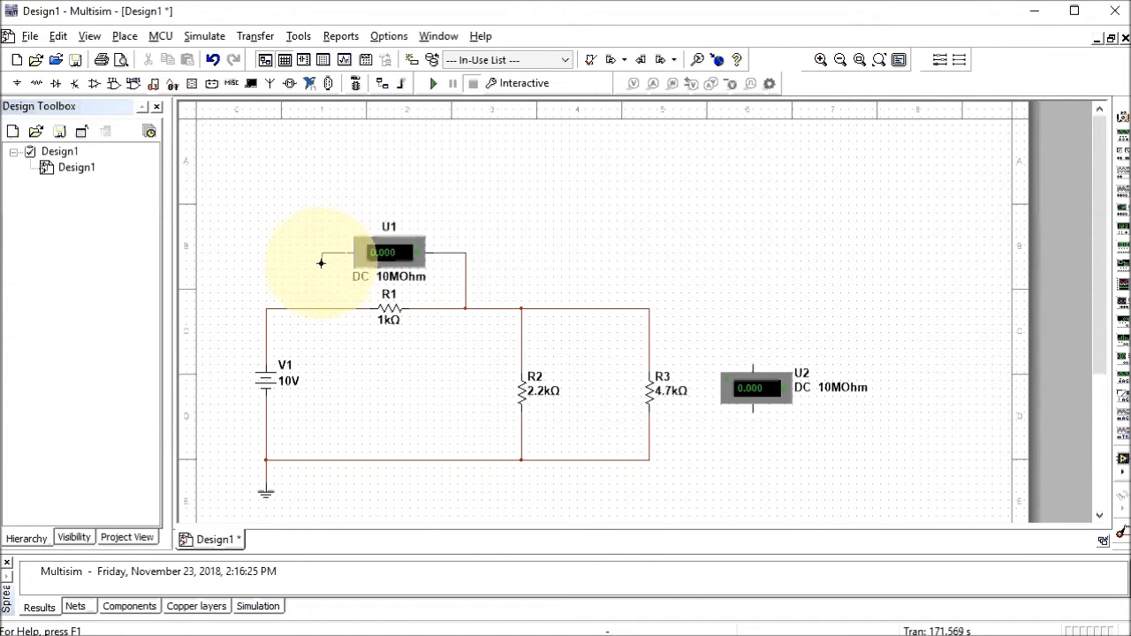
left_click(321, 309)
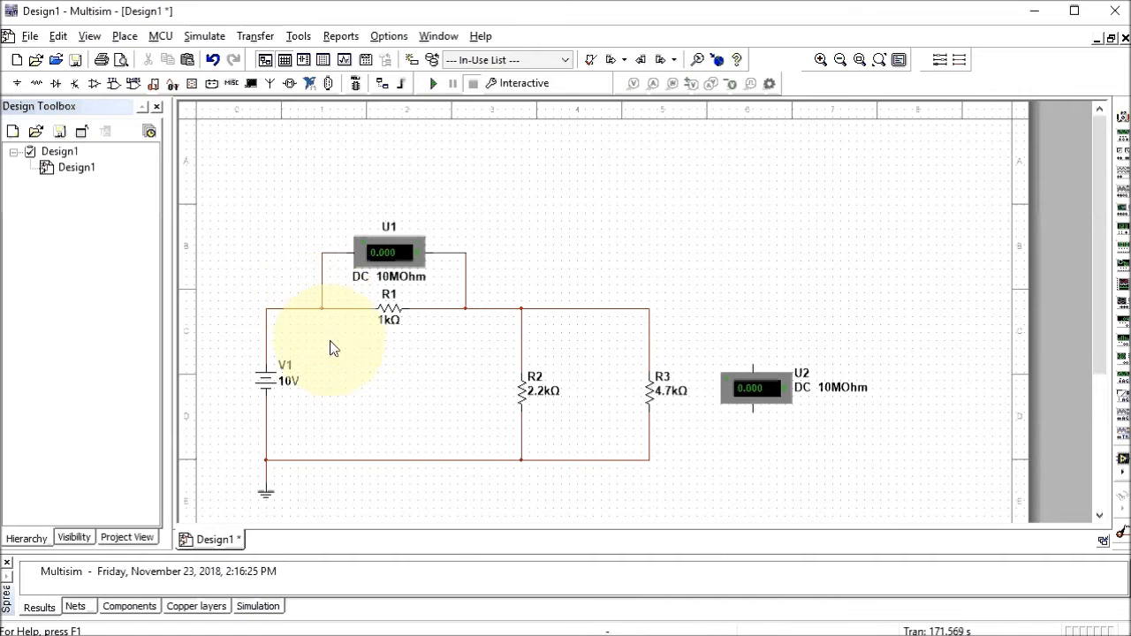
Wire voltmeter U2's top and bottom terminals to R3's upper and lower nodes
left_click(752, 365)
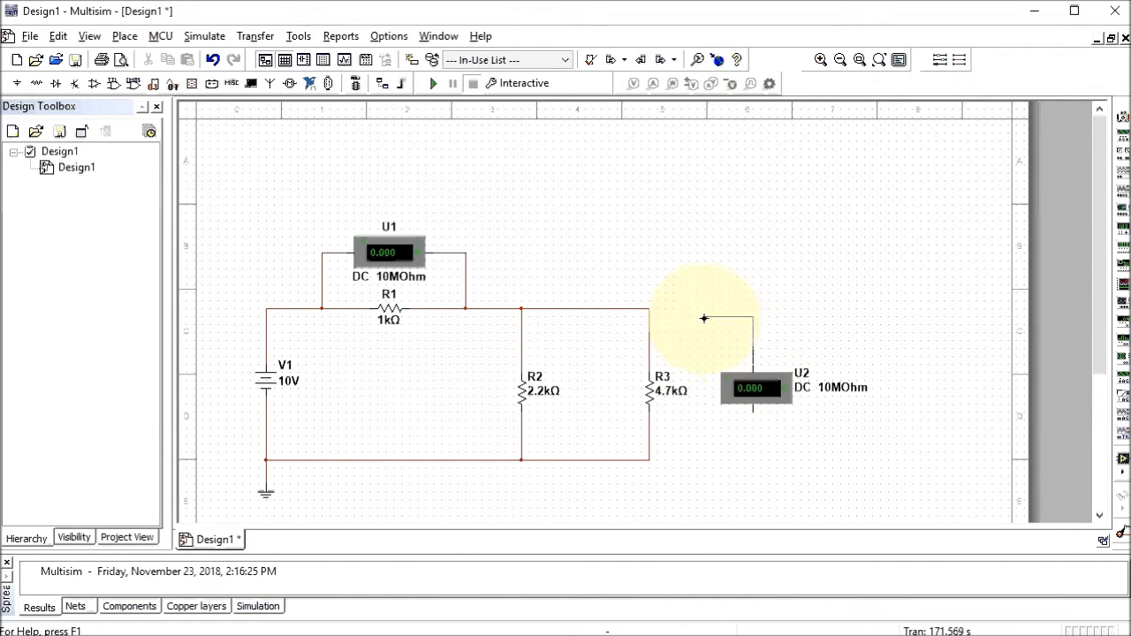
left_click(650, 311)
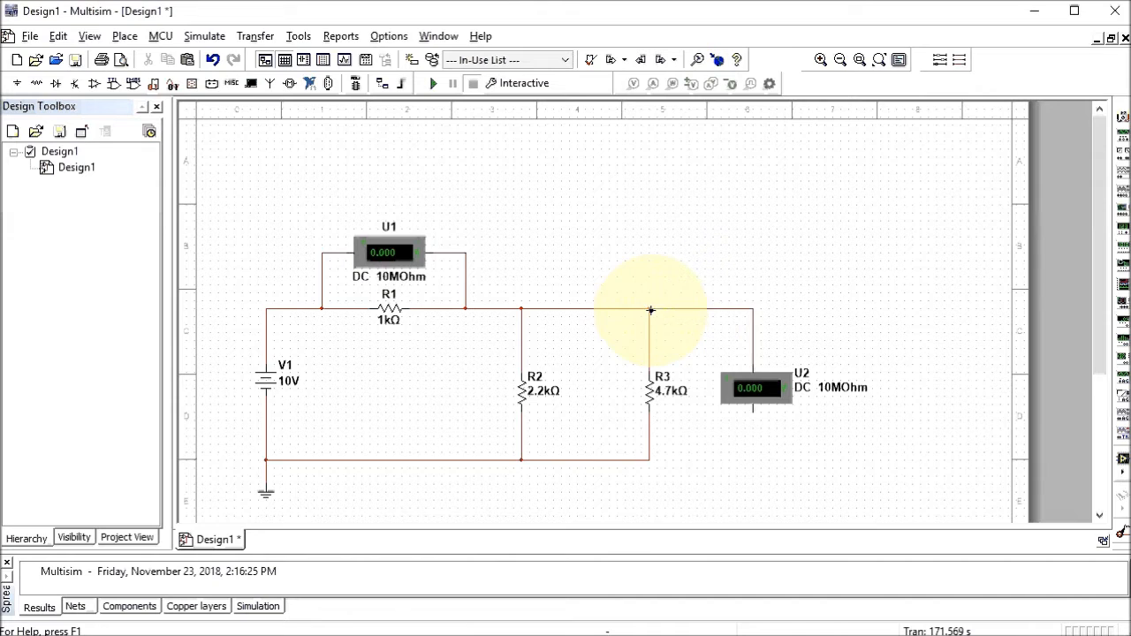
left_click(751, 413)
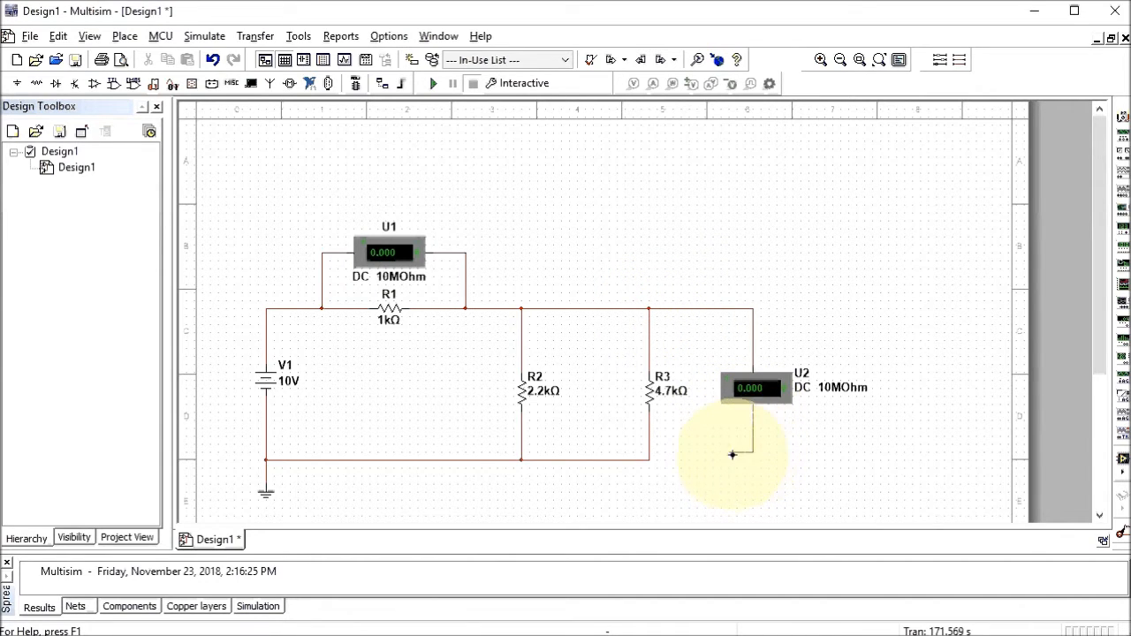
left_click(649, 462)
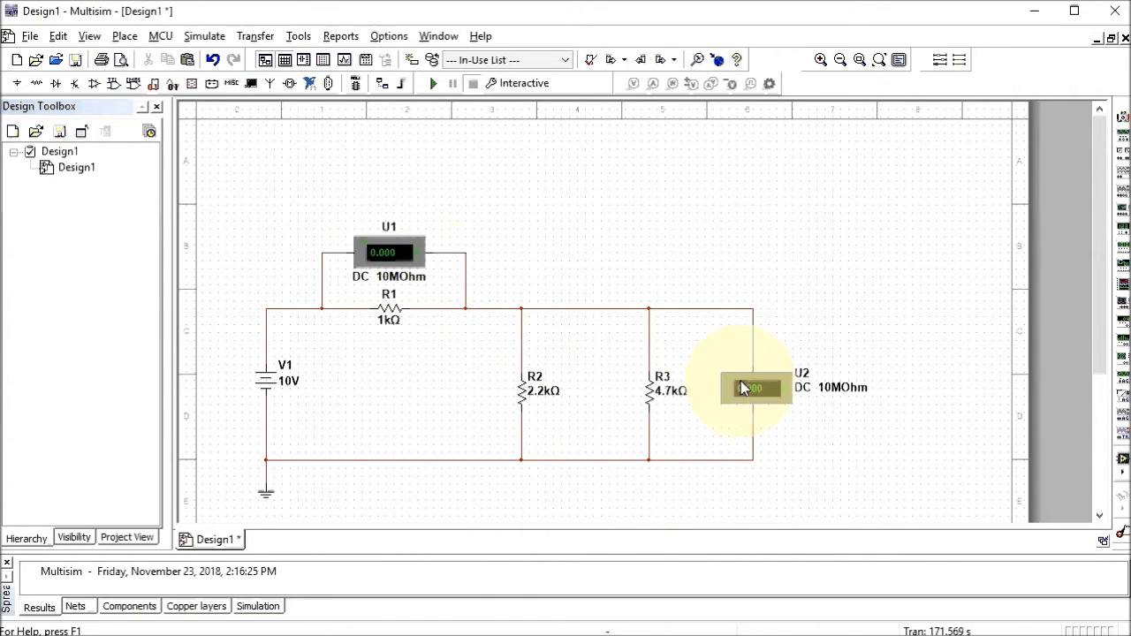
Run the simulation until U1 shows 4.002 V and U2 shows 5.998 V, then stop it
left_click(433, 84)
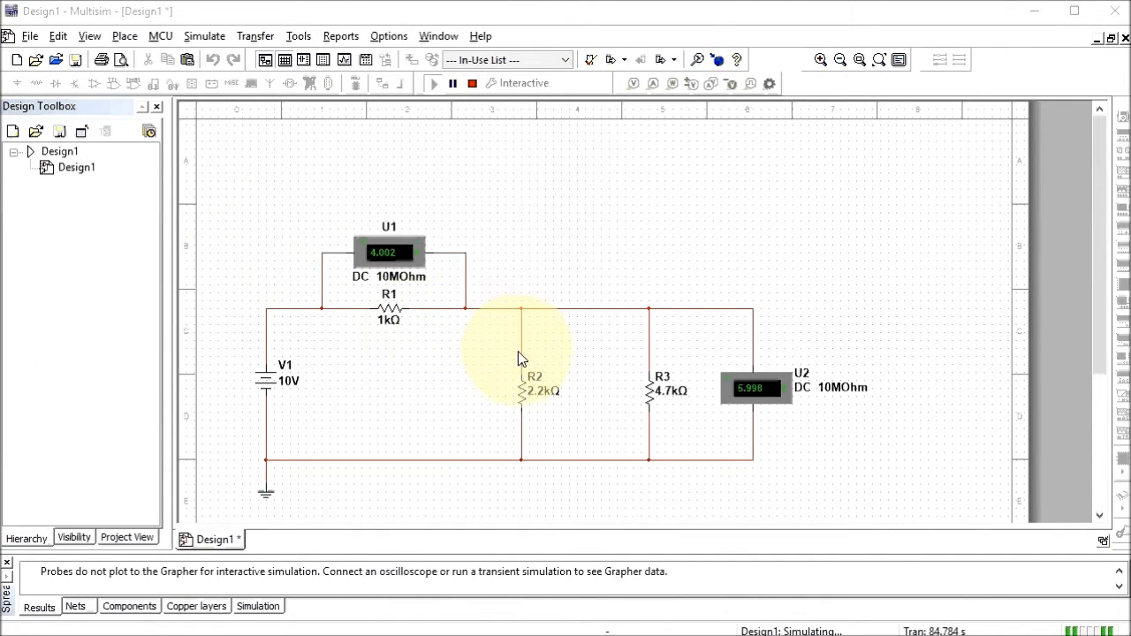
left_click(474, 85)
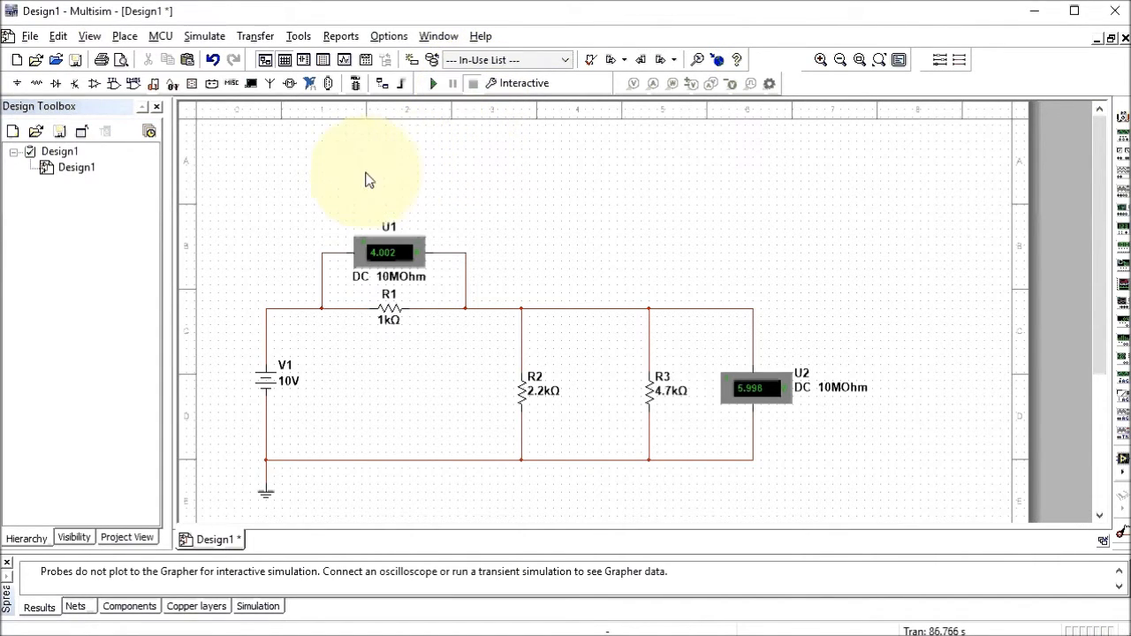
left_click(125, 39)
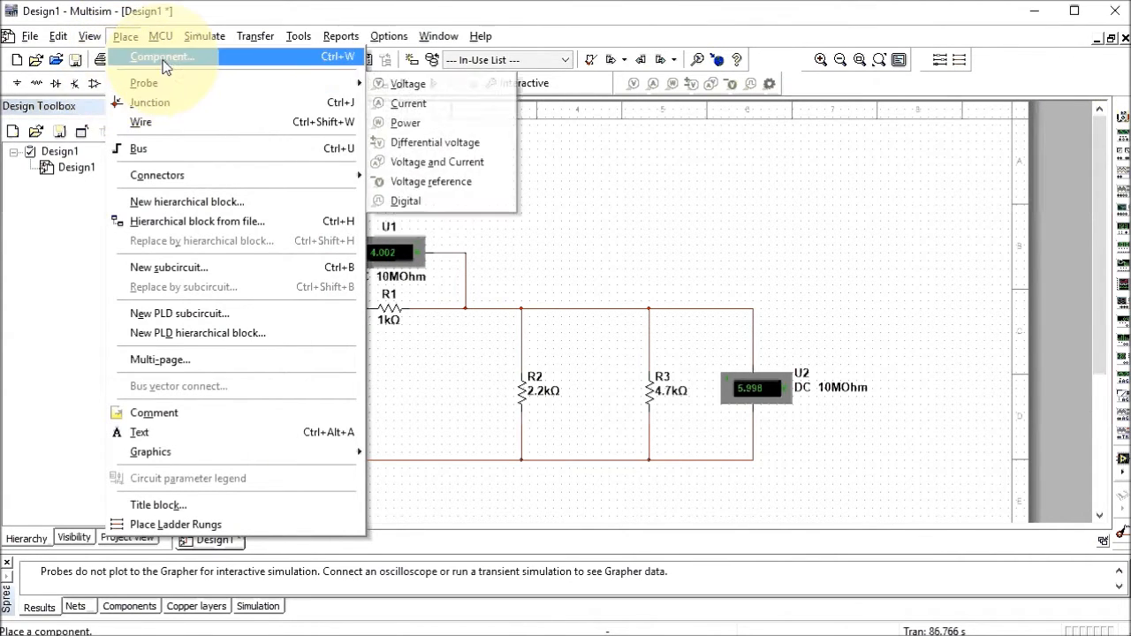
Place two AMMETER_V indicators, U3 and U4, above R2 and R3
left_click(160, 57)
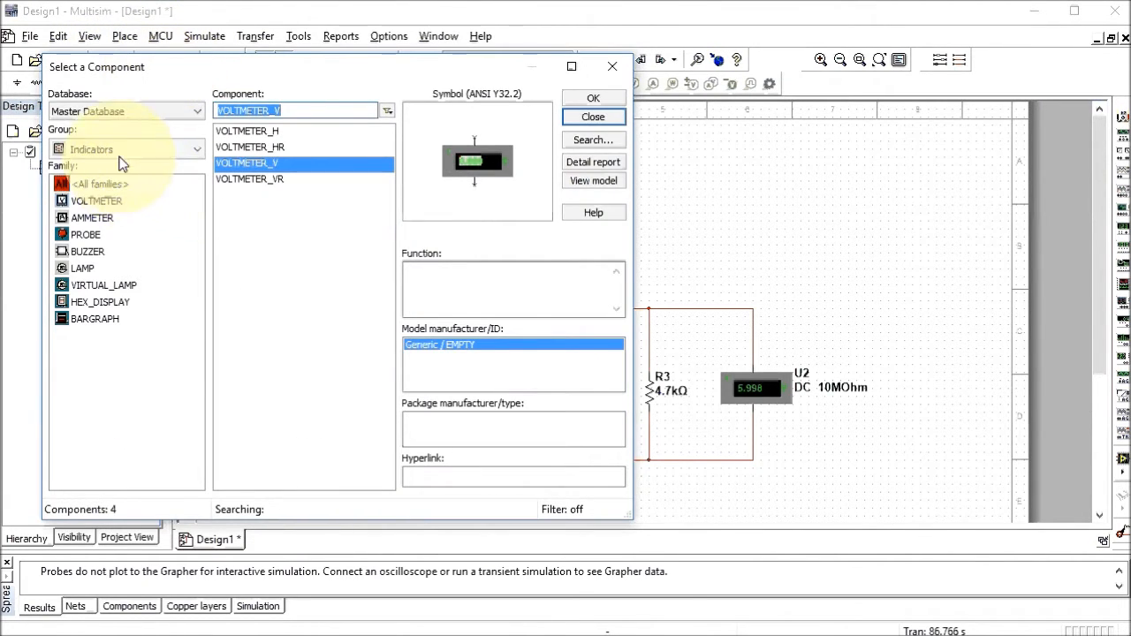
left_click(98, 223)
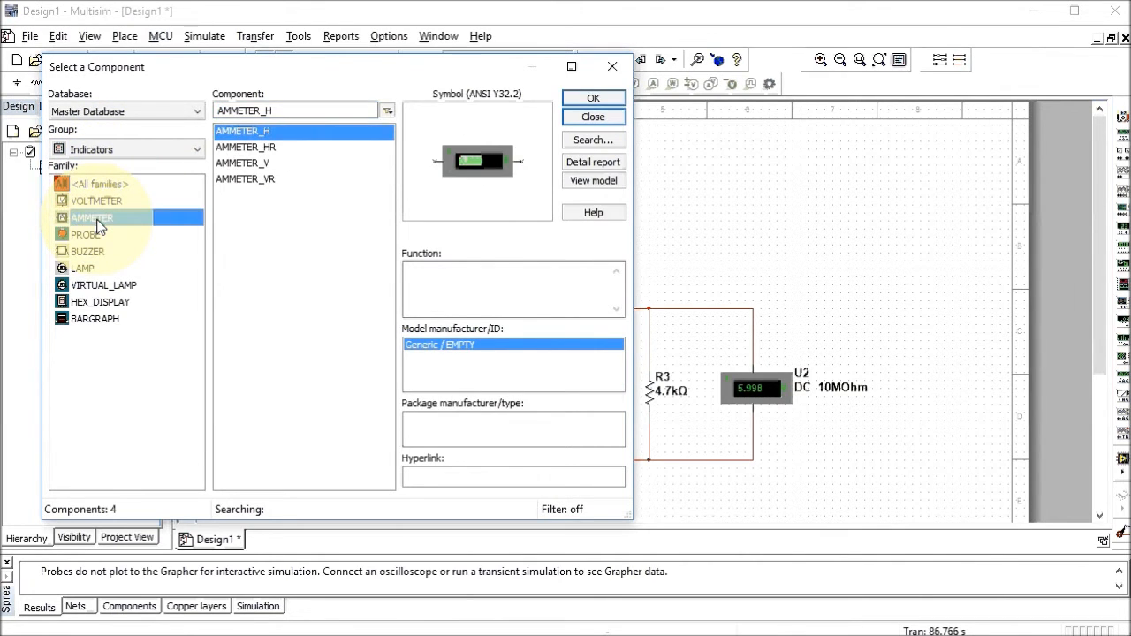
left_click(260, 163)
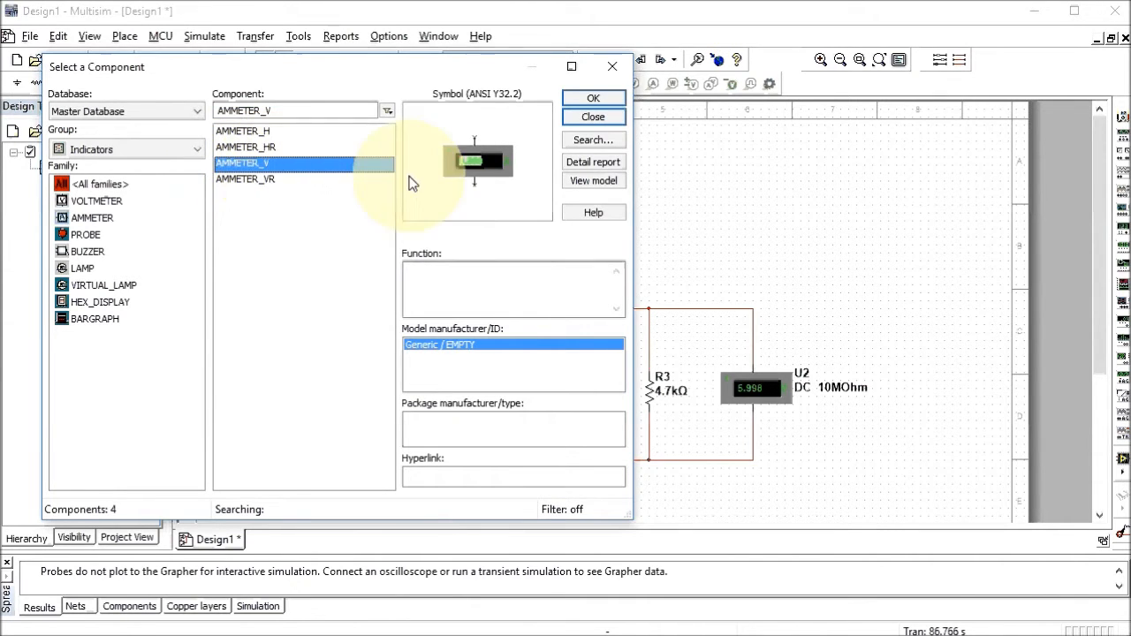
left_click(585, 99)
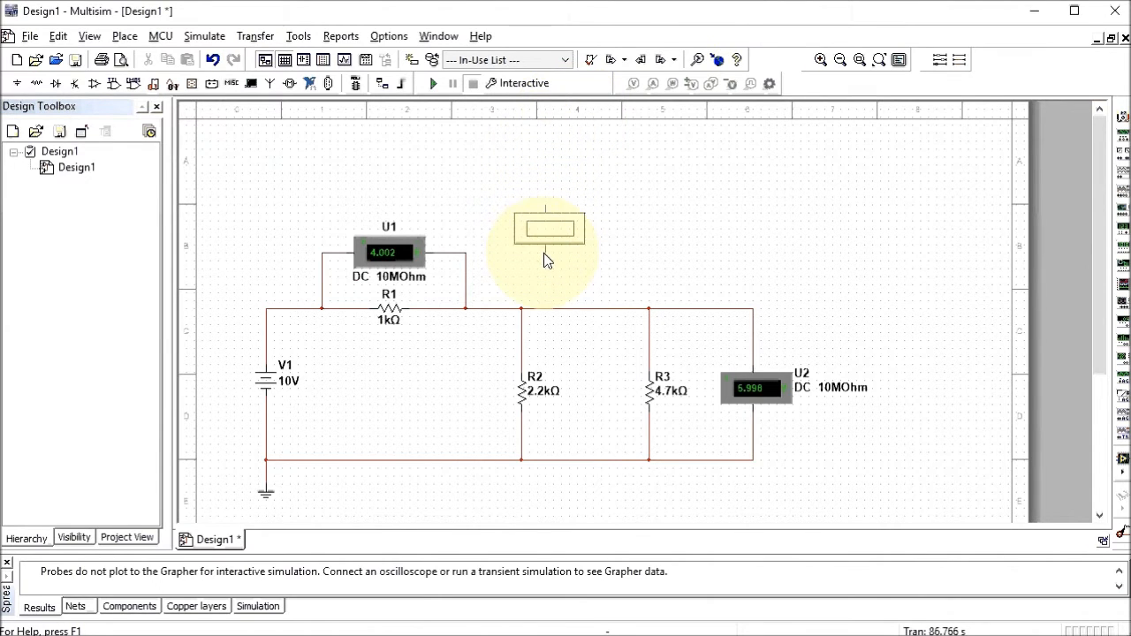
left_click(543, 252)
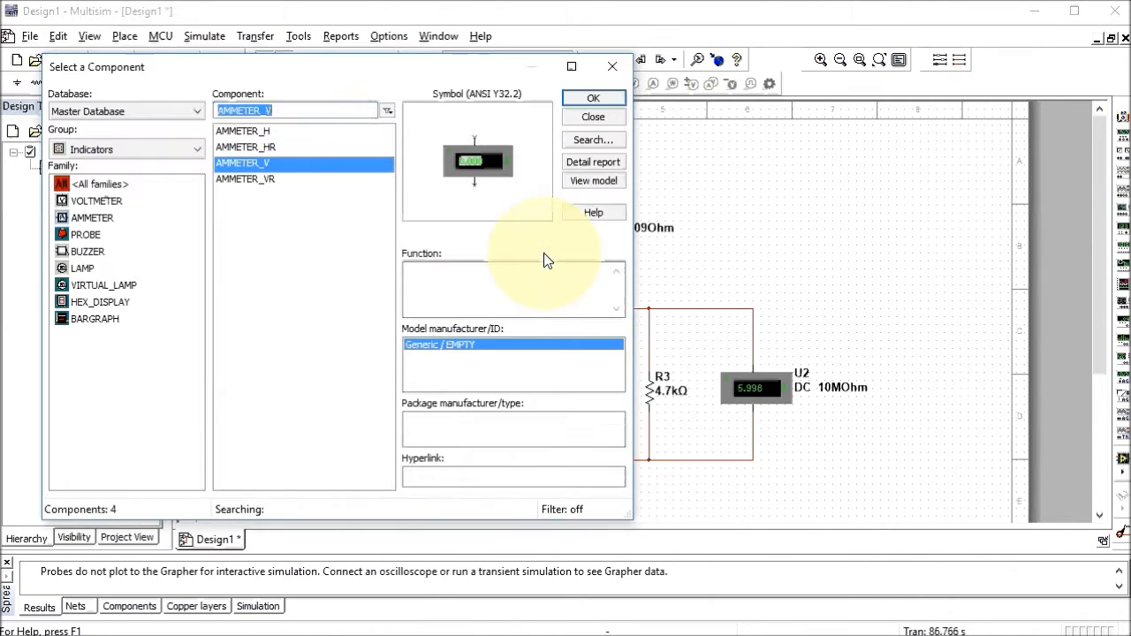
left_click(580, 102)
left_click(676, 255)
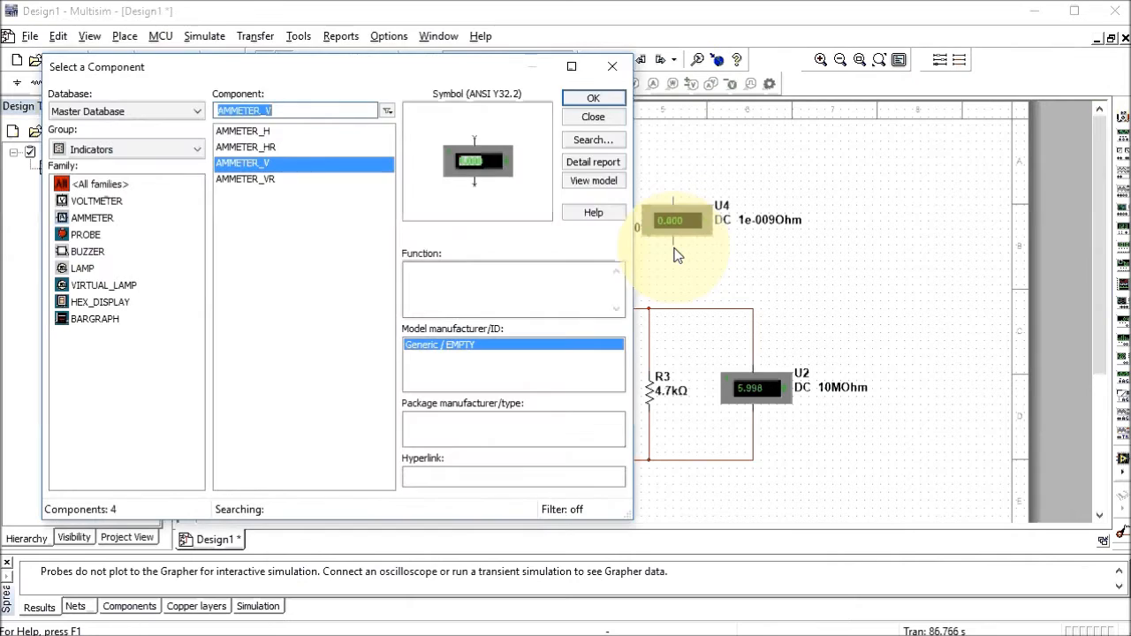
left_click(579, 120)
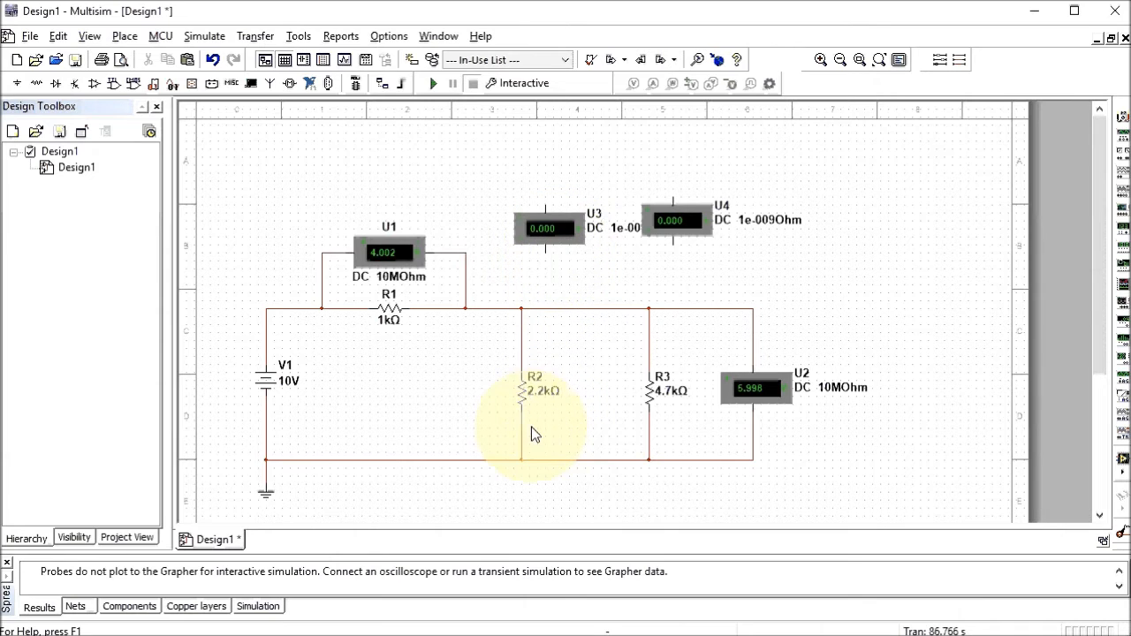
Shift resistors R2 and R3 up their branches toward the top wire
left_click(521, 394)
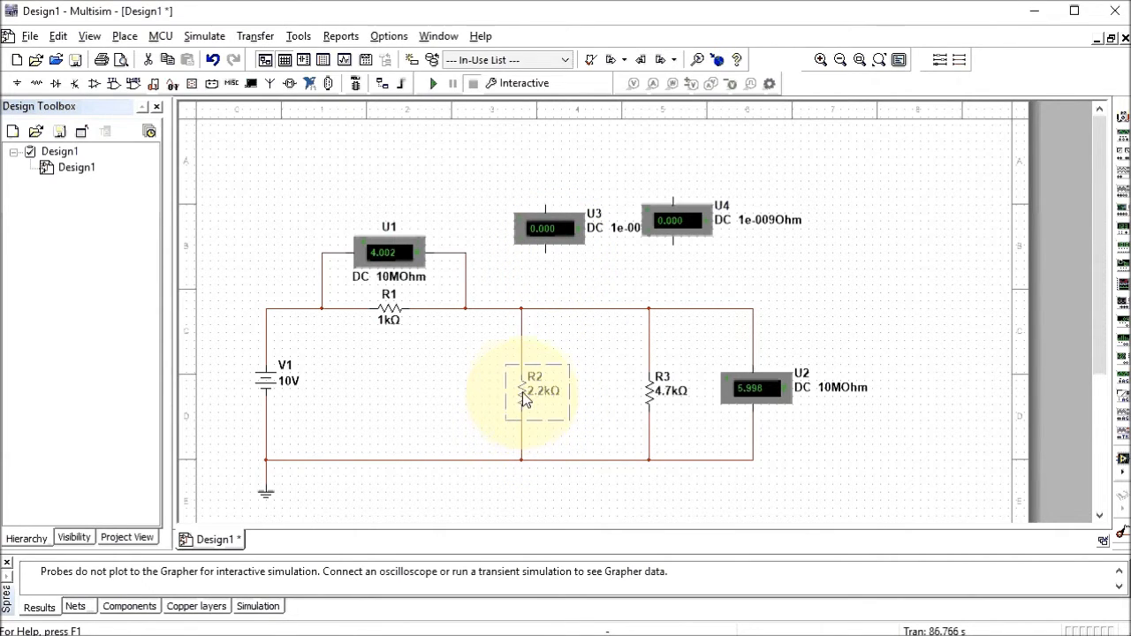
left_click_drag(522, 375, 522, 366)
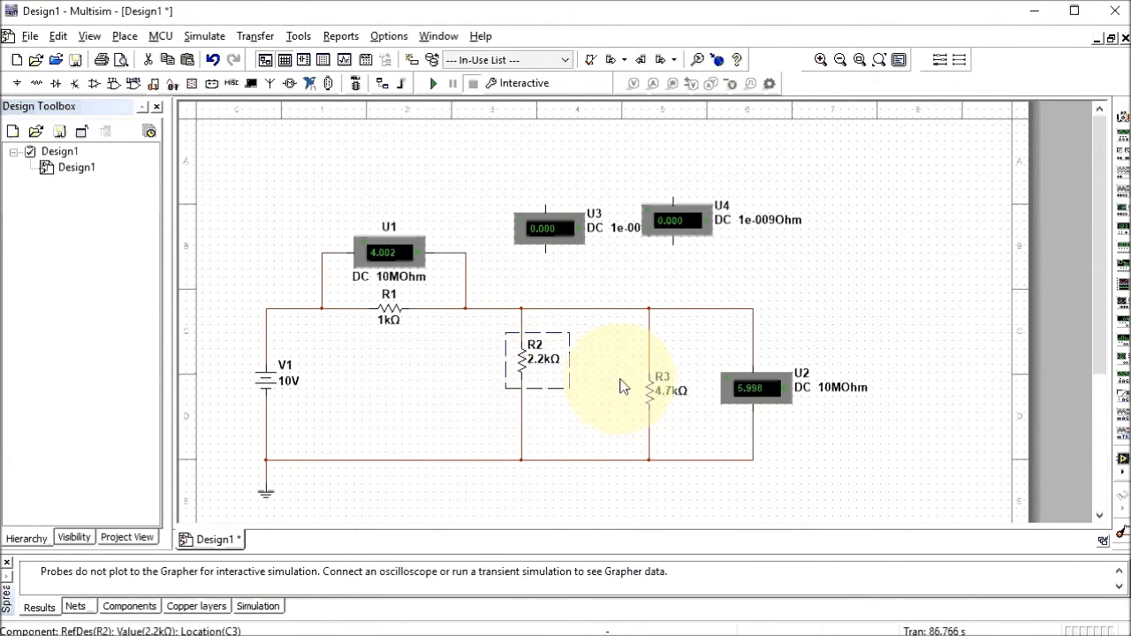
left_click_drag(650, 400, 652, 323)
left_click(522, 358)
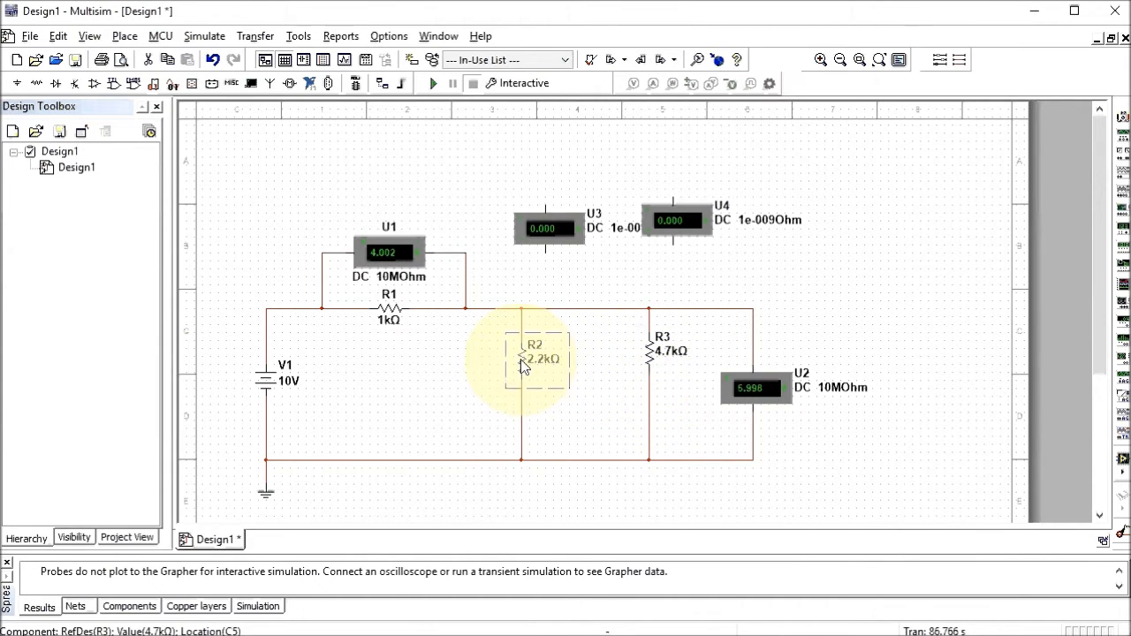
left_click_drag(521, 352, 522, 350)
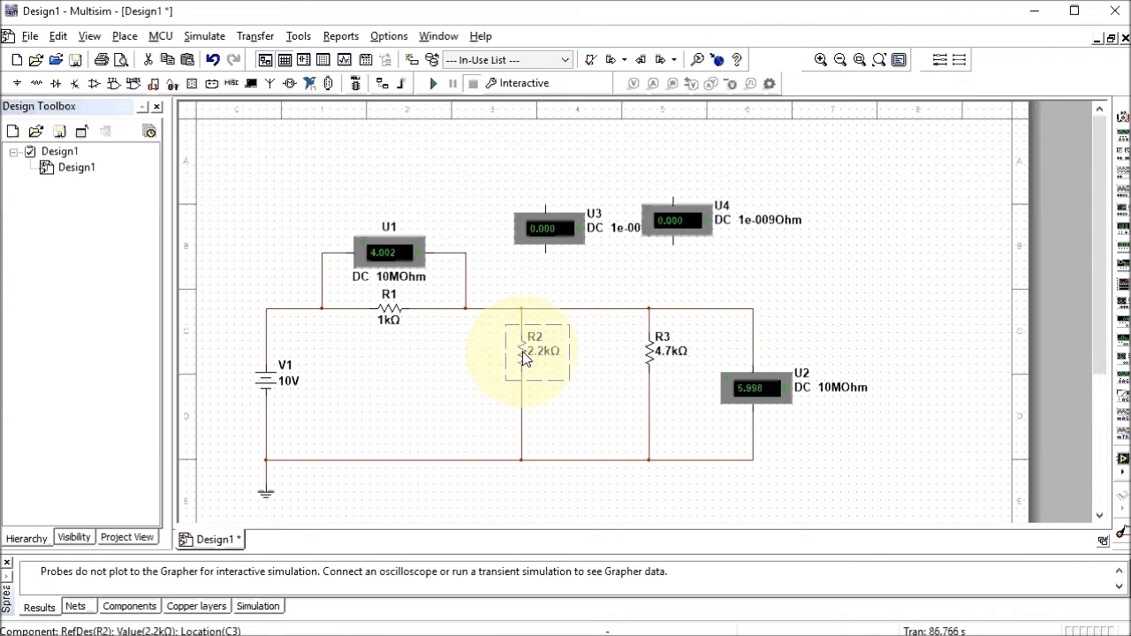
Delete the wires below R2 and R3
left_click(522, 419)
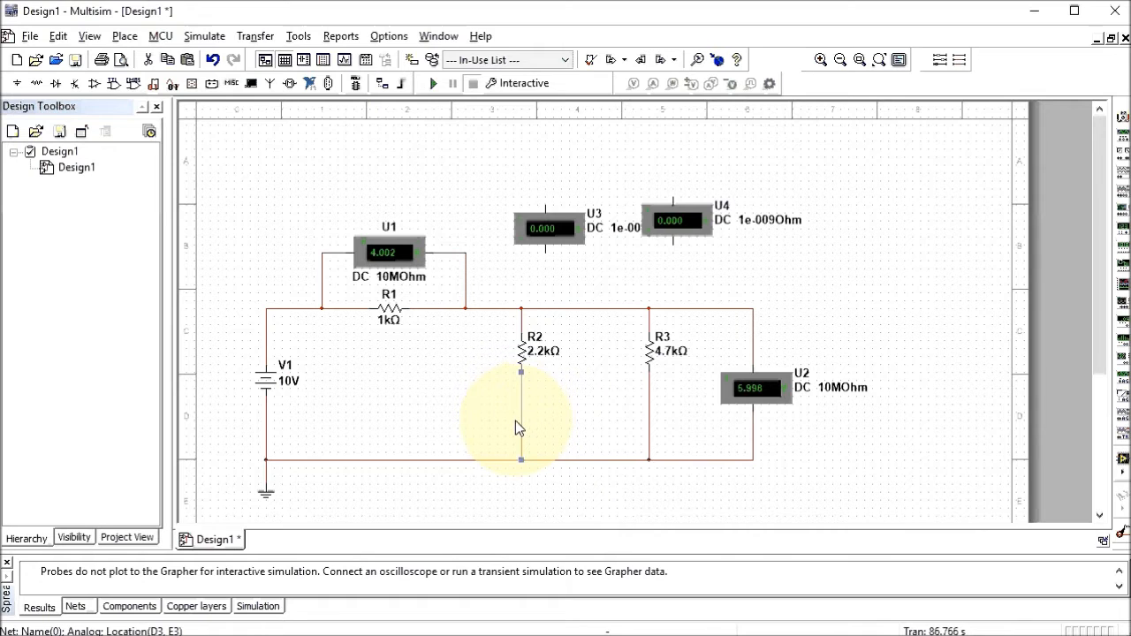
key("Delete")
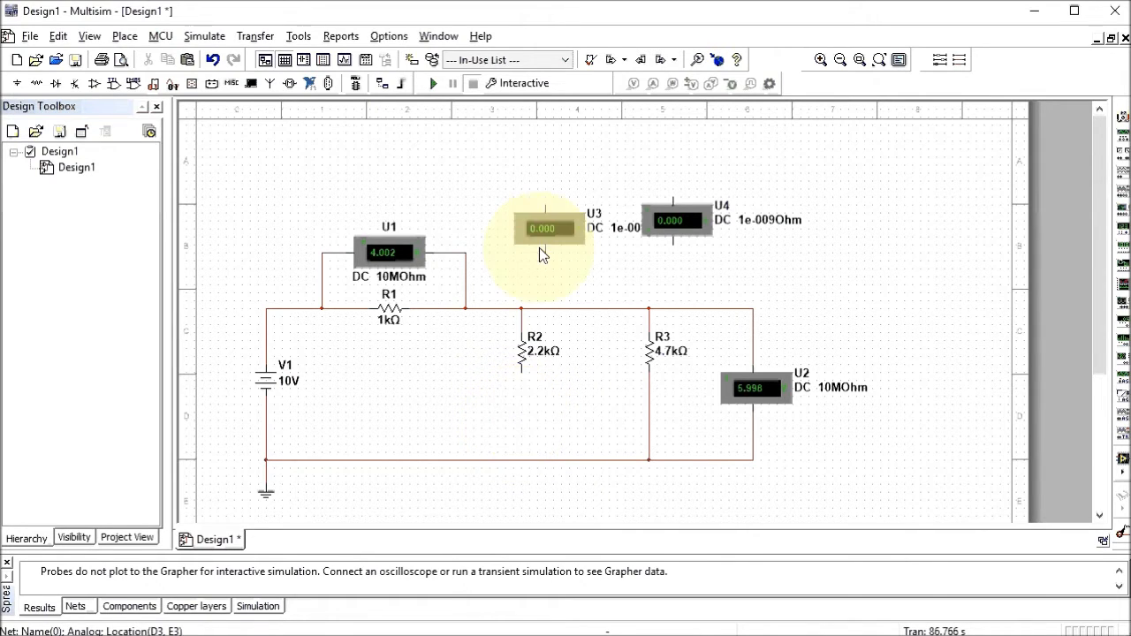
left_click(651, 413)
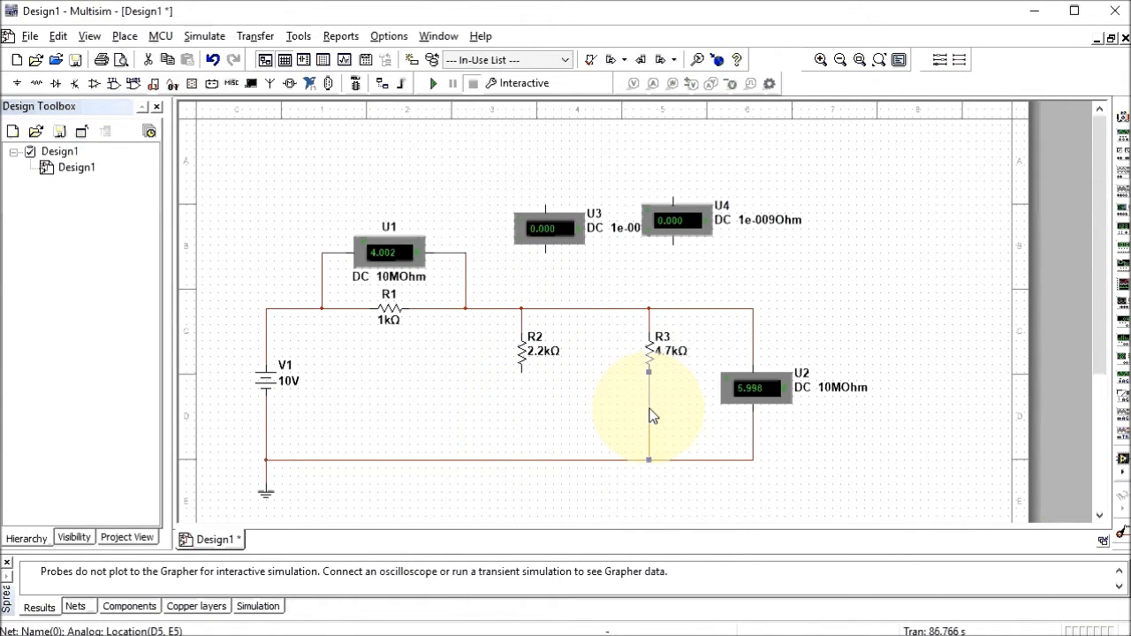
right_click(650, 416)
left_click(692, 424)
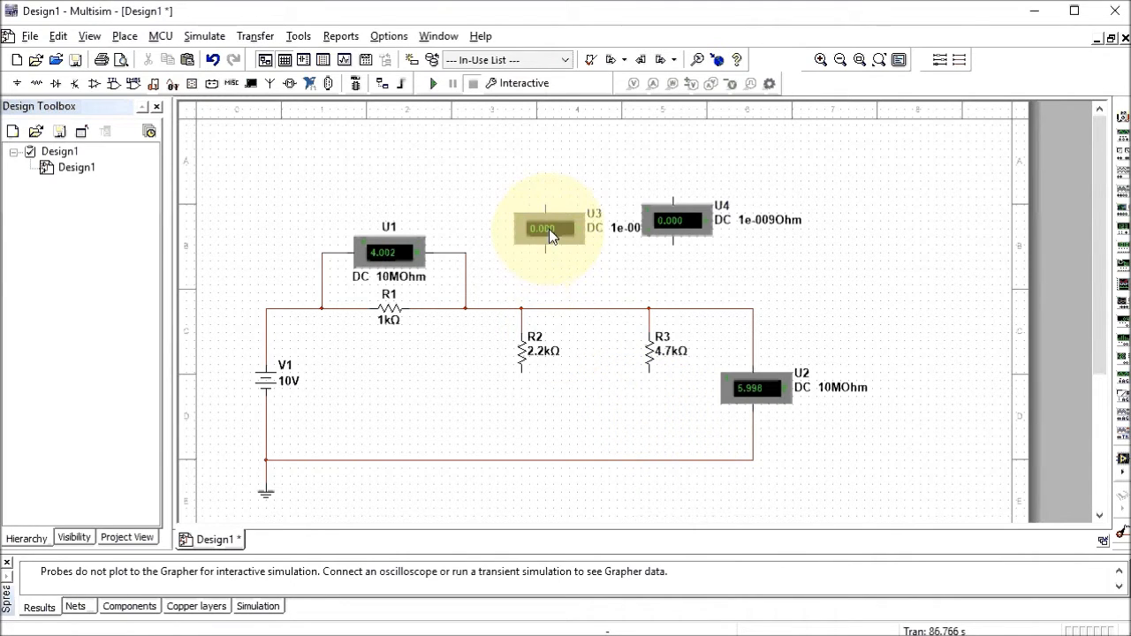
Drop ammeter U3 in the gap under R2 and U4 in the gap under R3
left_click_drag(549, 229, 523, 427)
left_click_drag(673, 237, 651, 409)
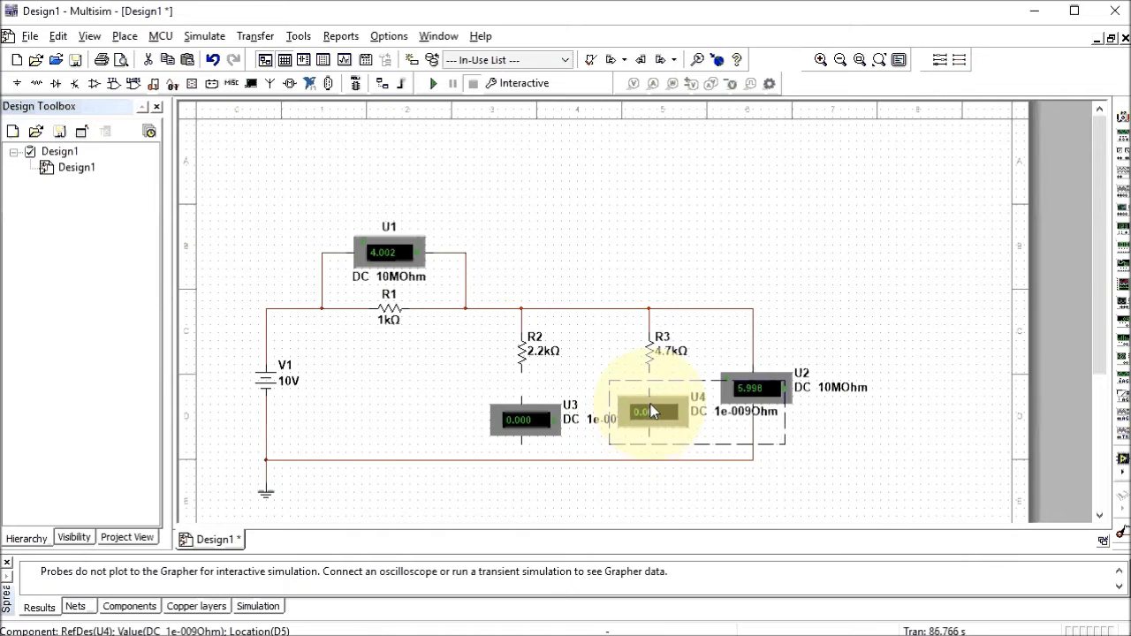
left_click(661, 239)
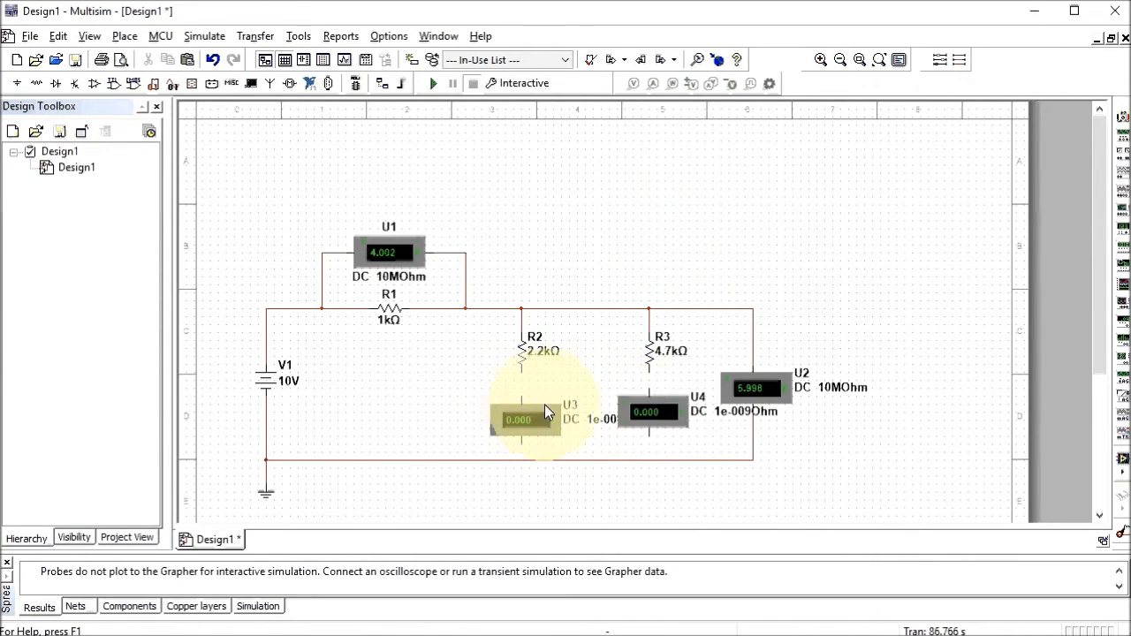
left_click_drag(652, 407, 646, 409)
left_click(452, 400)
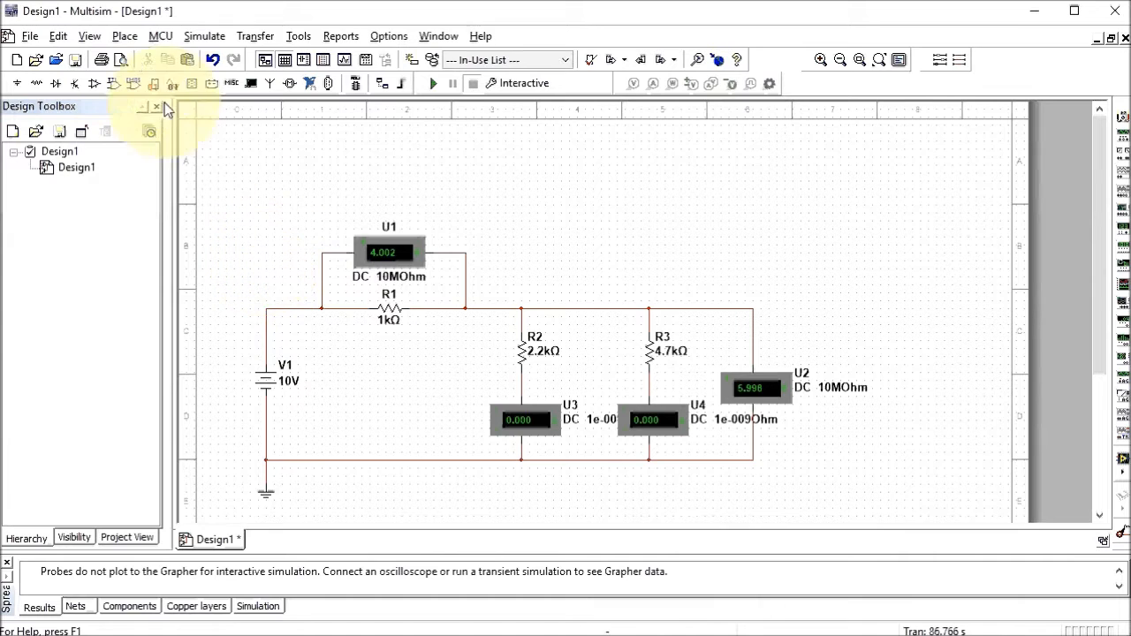
Attach a voltage-and-current probe, PR1, to the wire just above source V1
left_click(124, 36)
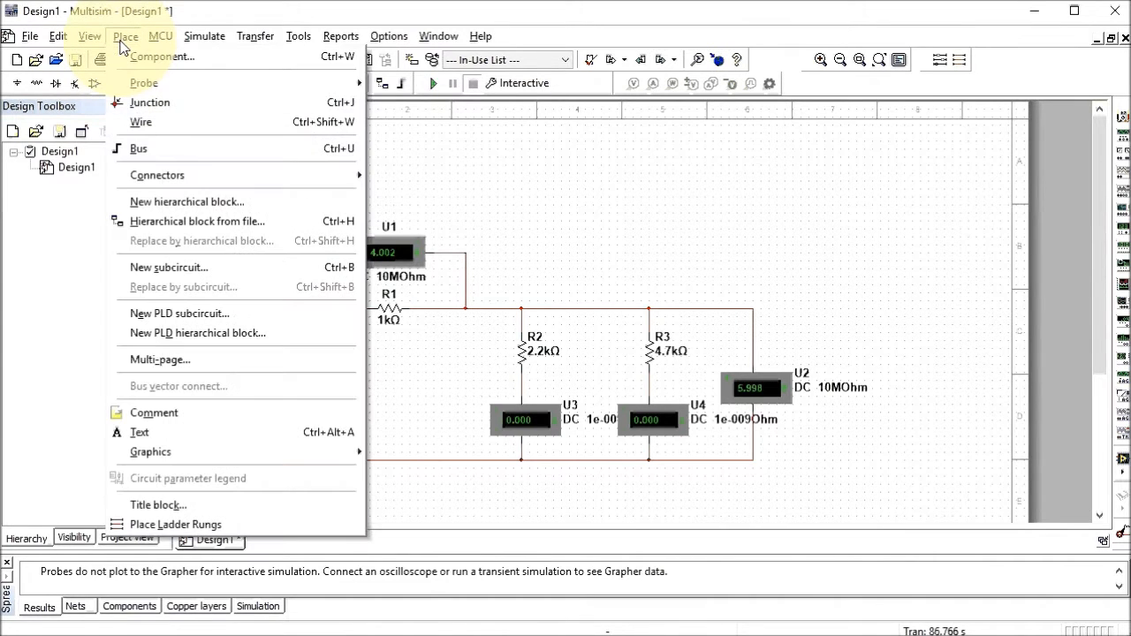
mouse_move(168, 83)
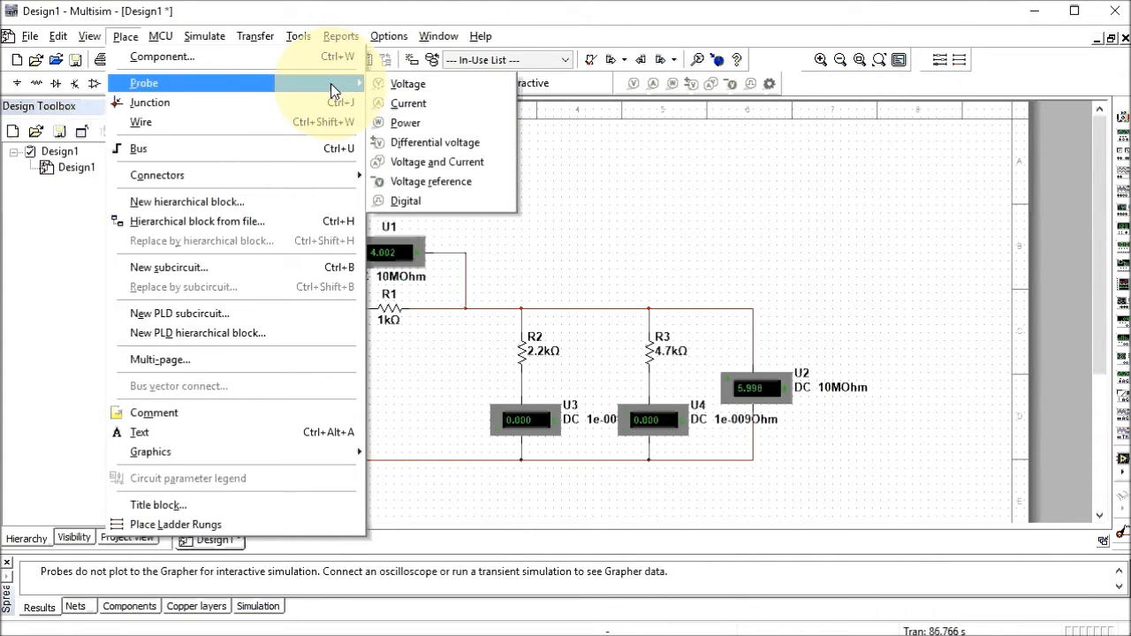
left_click(417, 164)
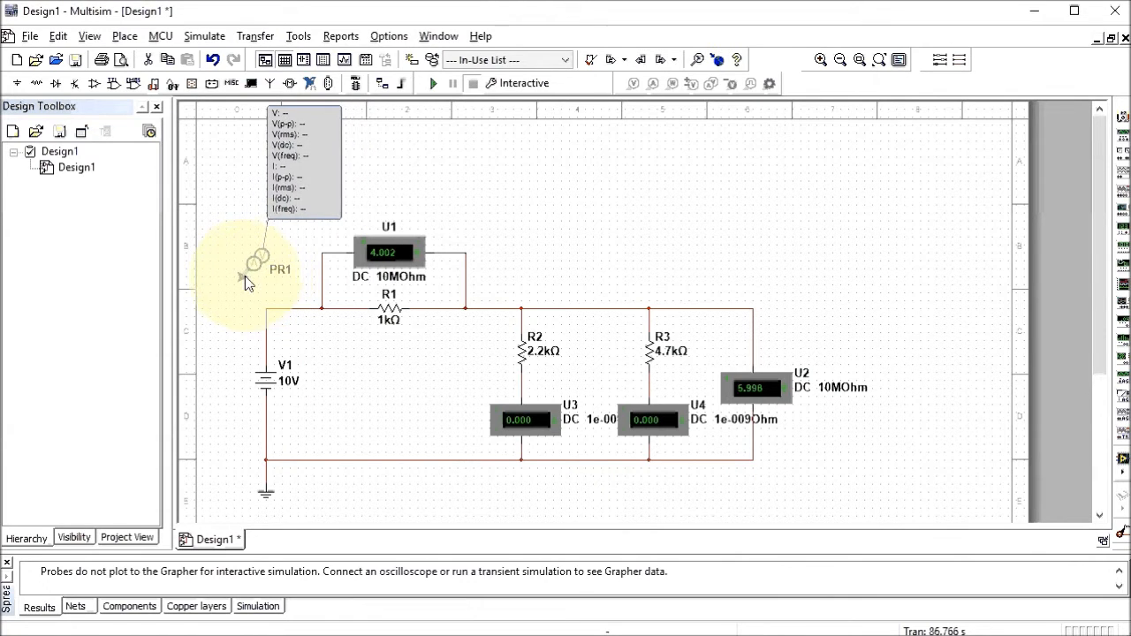
left_click(269, 311)
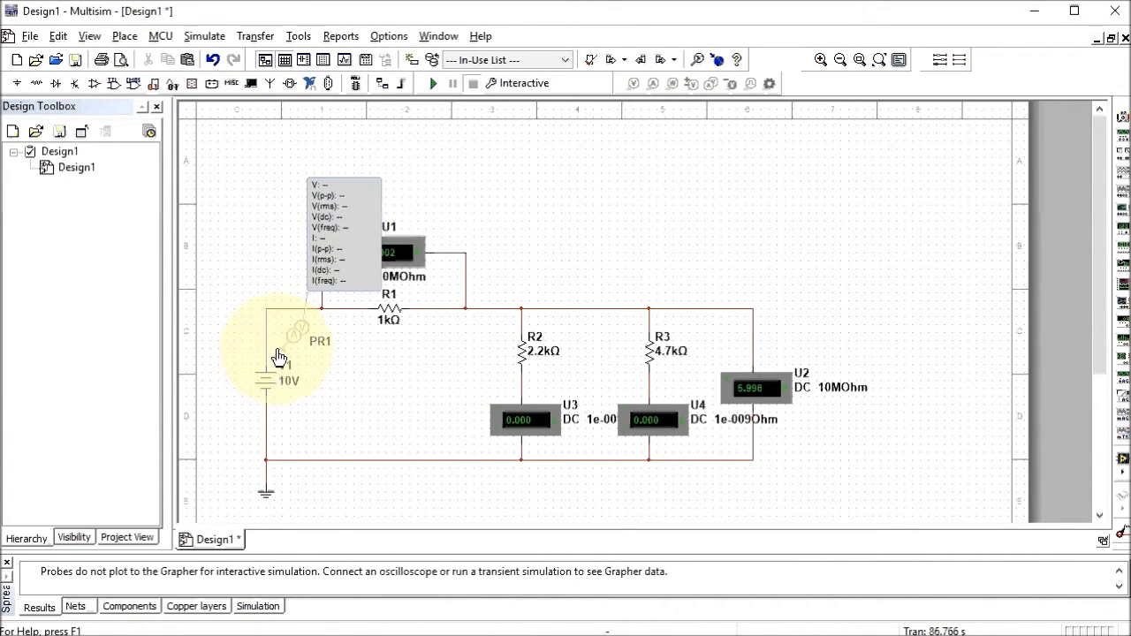
left_click(295, 344)
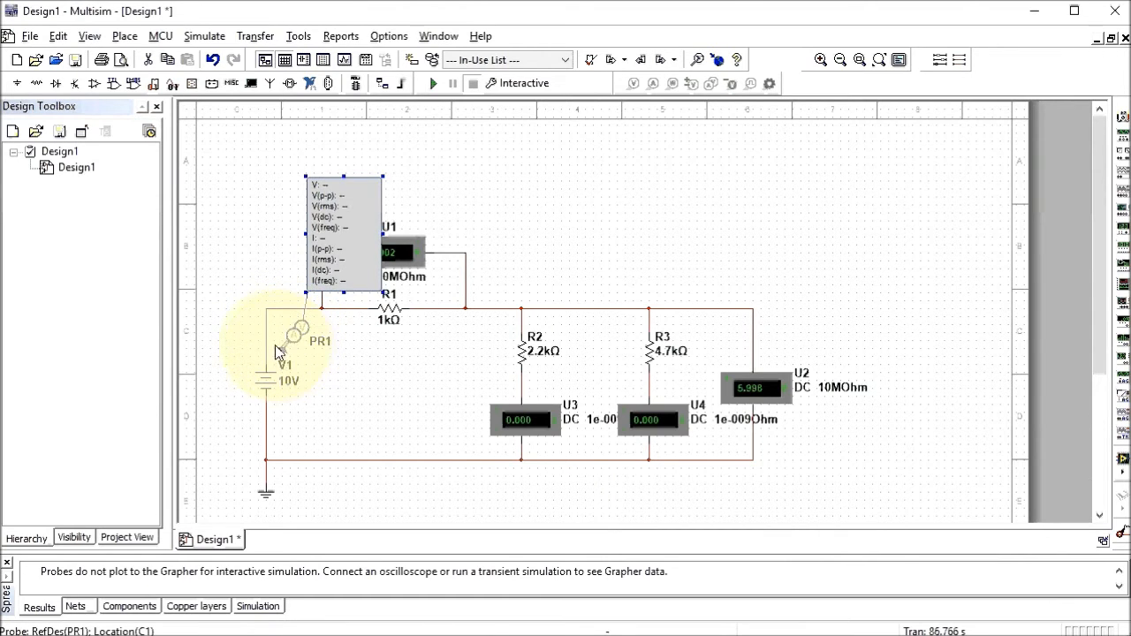
left_click(265, 341)
left_click_drag(264, 340, 291, 339)
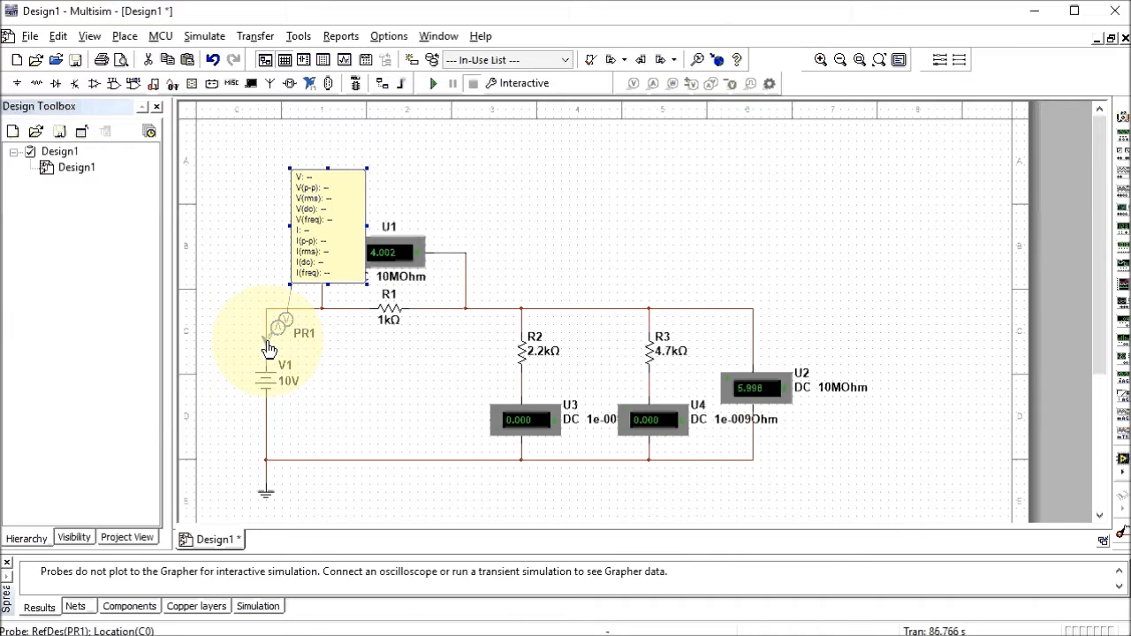
Flip and rotate probe PR1 repeatedly until it sits correctly on the wire above V1
right_click(270, 349)
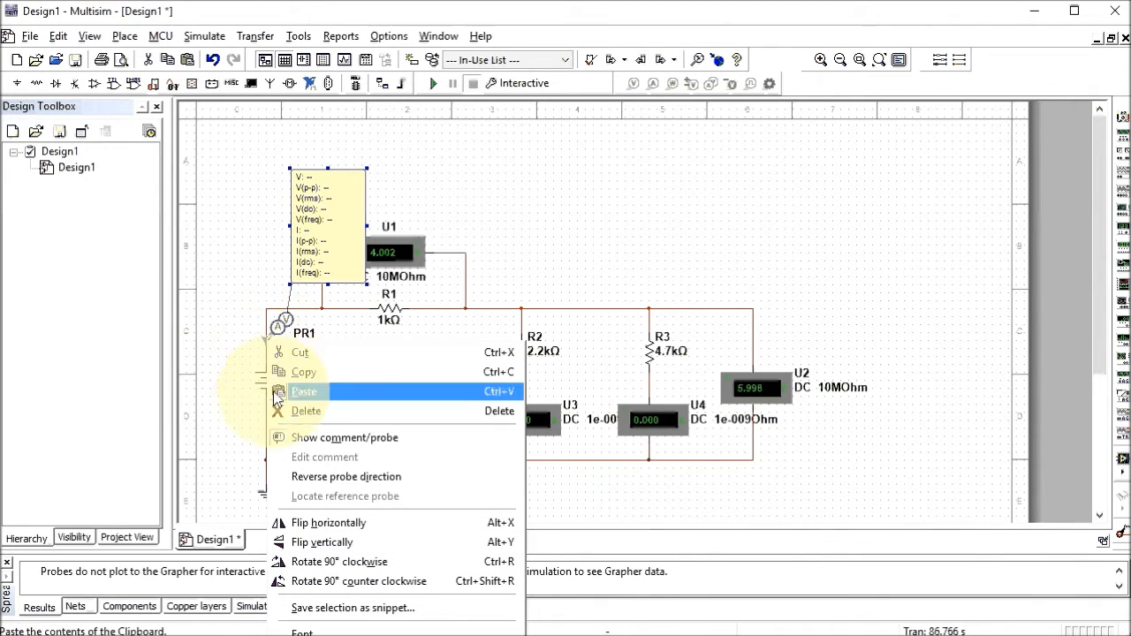
left_click(317, 543)
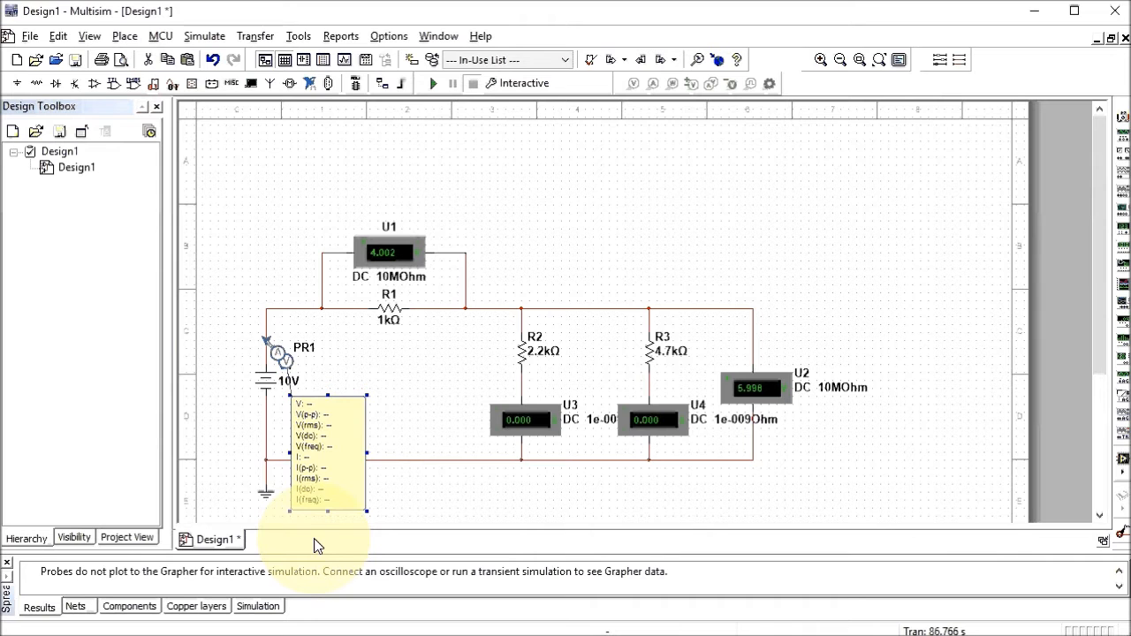
scroll(315, 507, "down", 3)
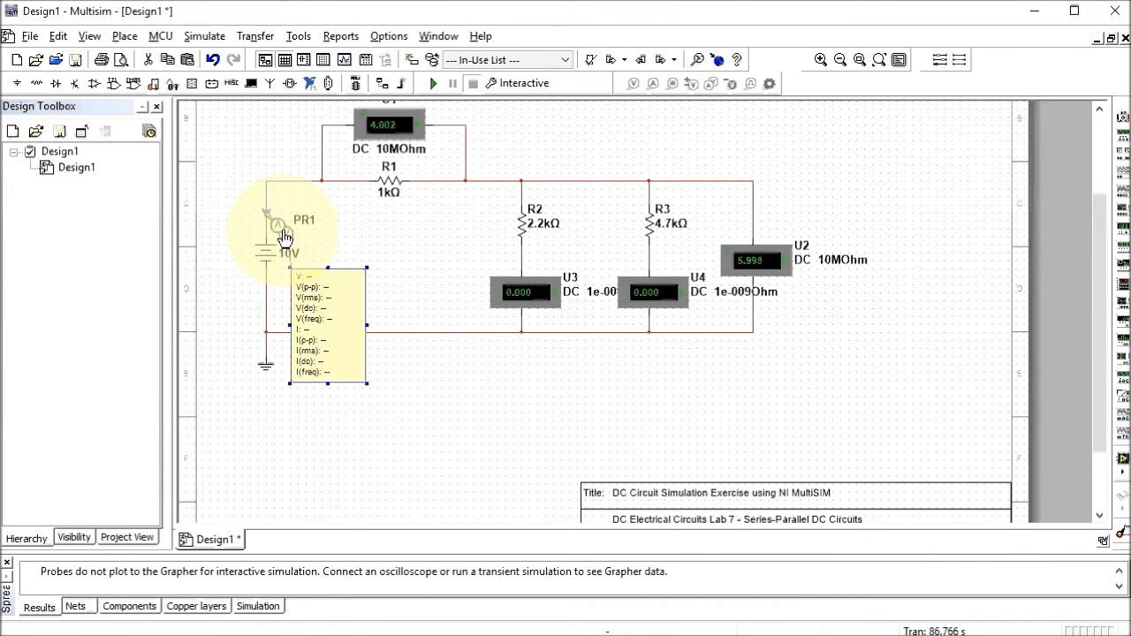
right_click(285, 239)
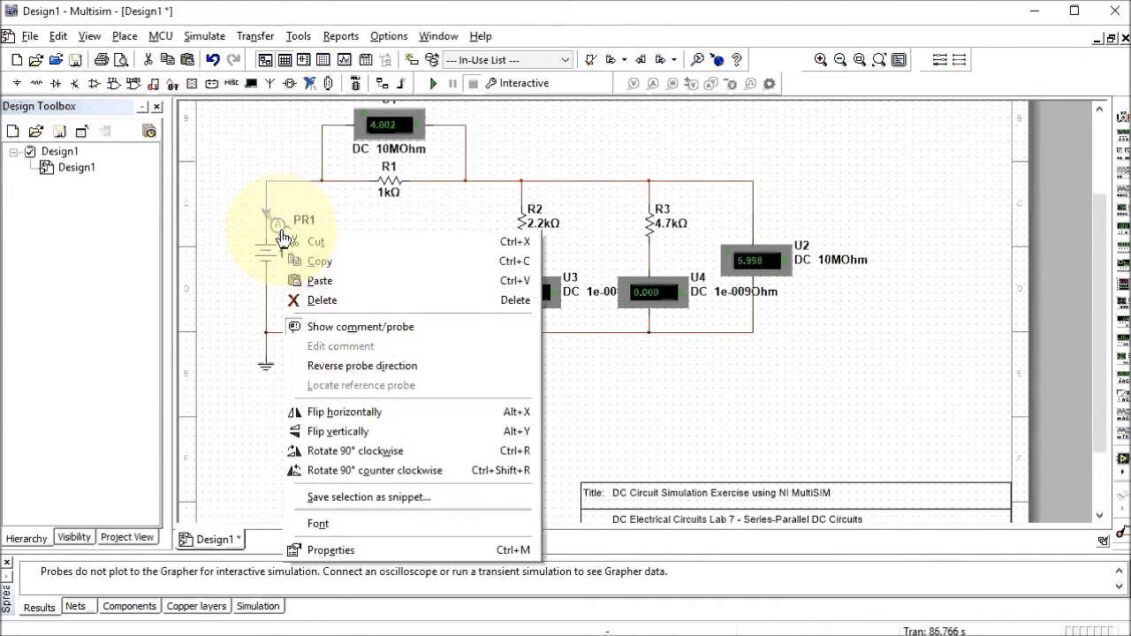
left_click(312, 451)
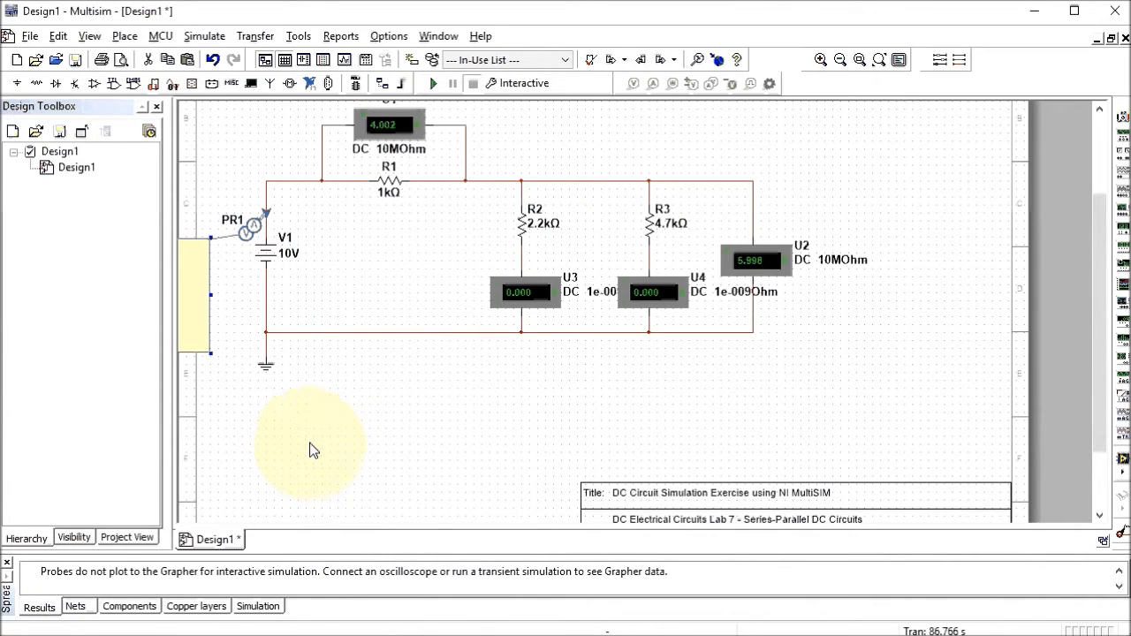
right_click(250, 235)
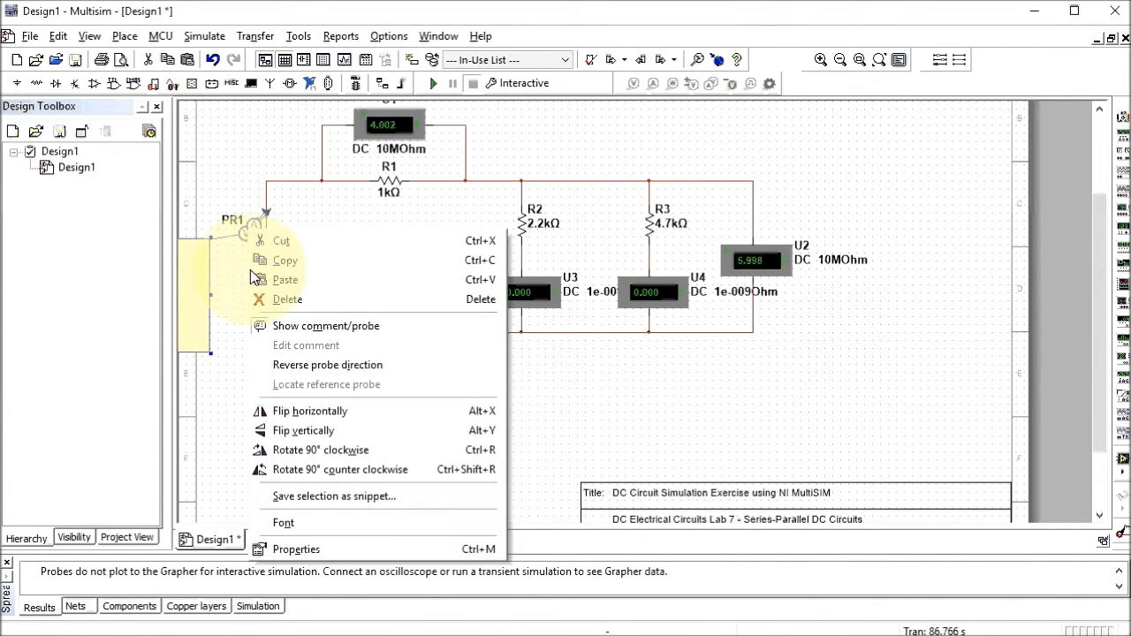
left_click(280, 416)
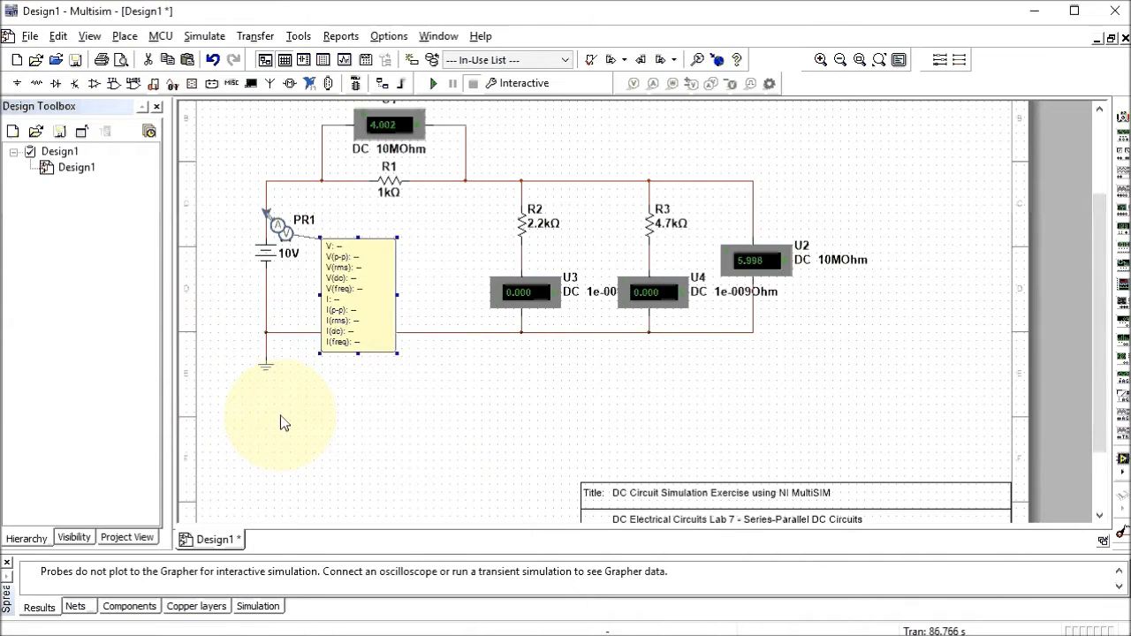
right_click(277, 230)
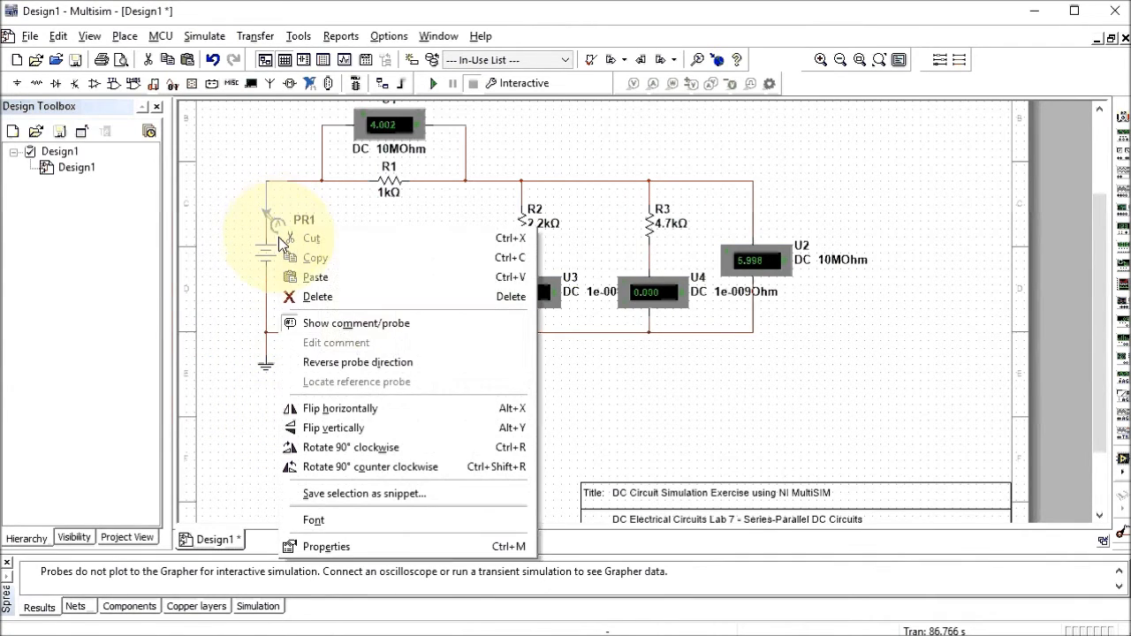
left_click(318, 470)
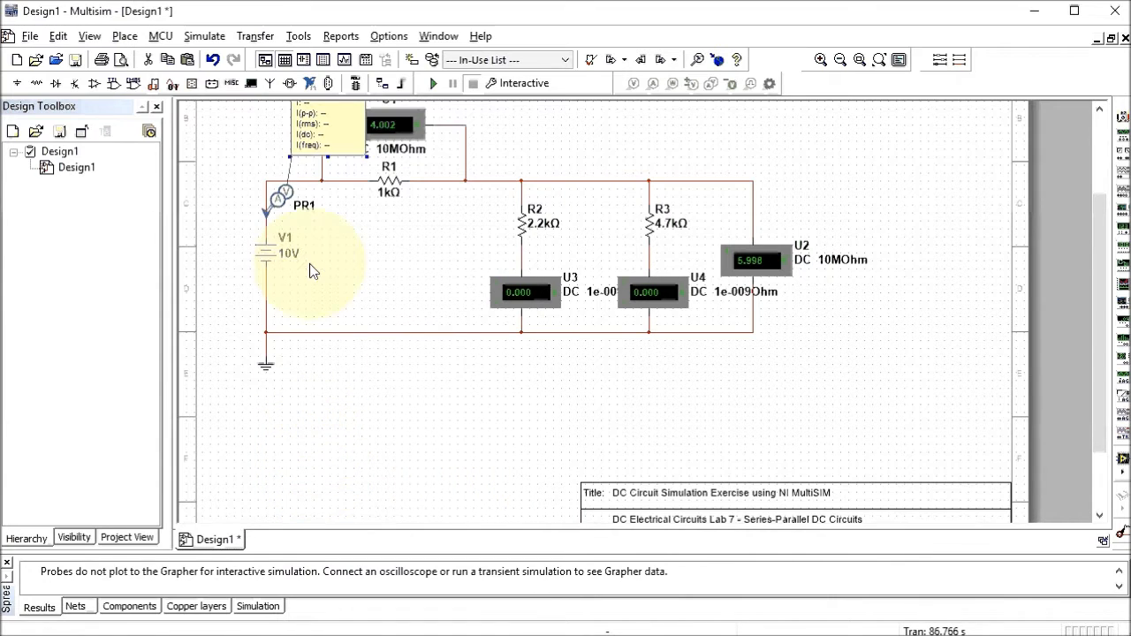
right_click(278, 205)
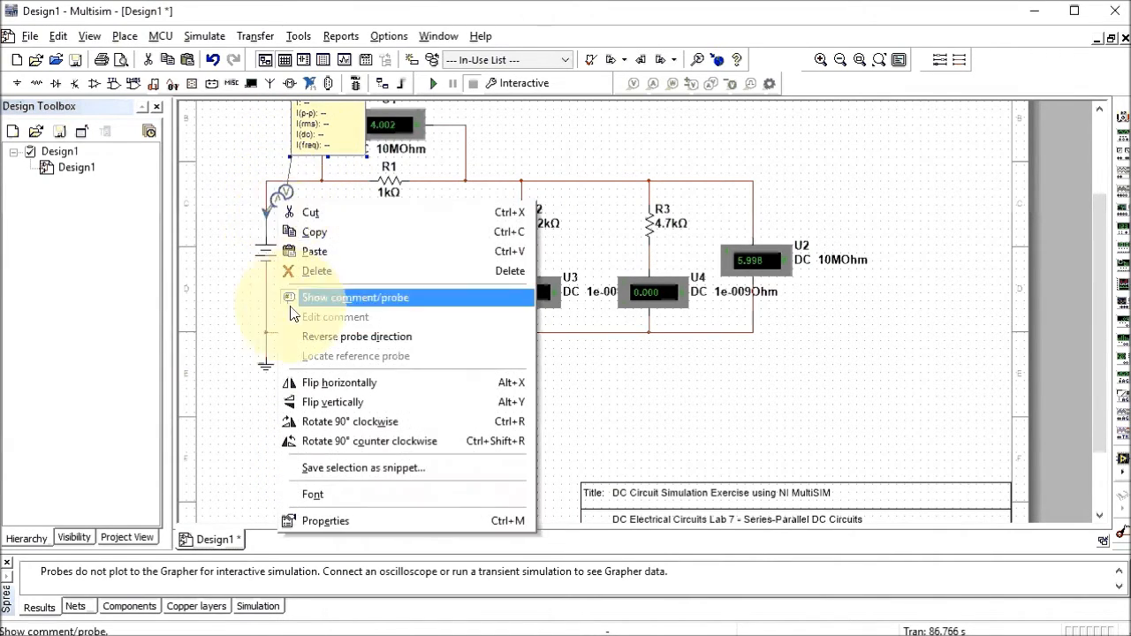
left_click(303, 382)
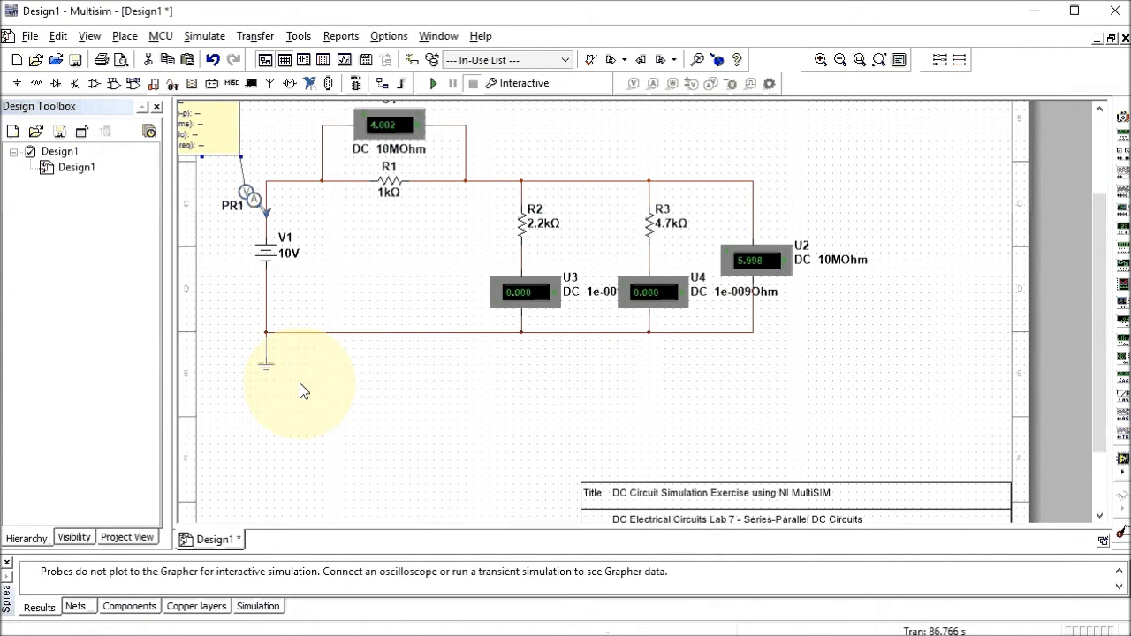
Reverse PR1's probe direction and drag its readout box fully onto the sheet
scroll(586, 520, "down", 3)
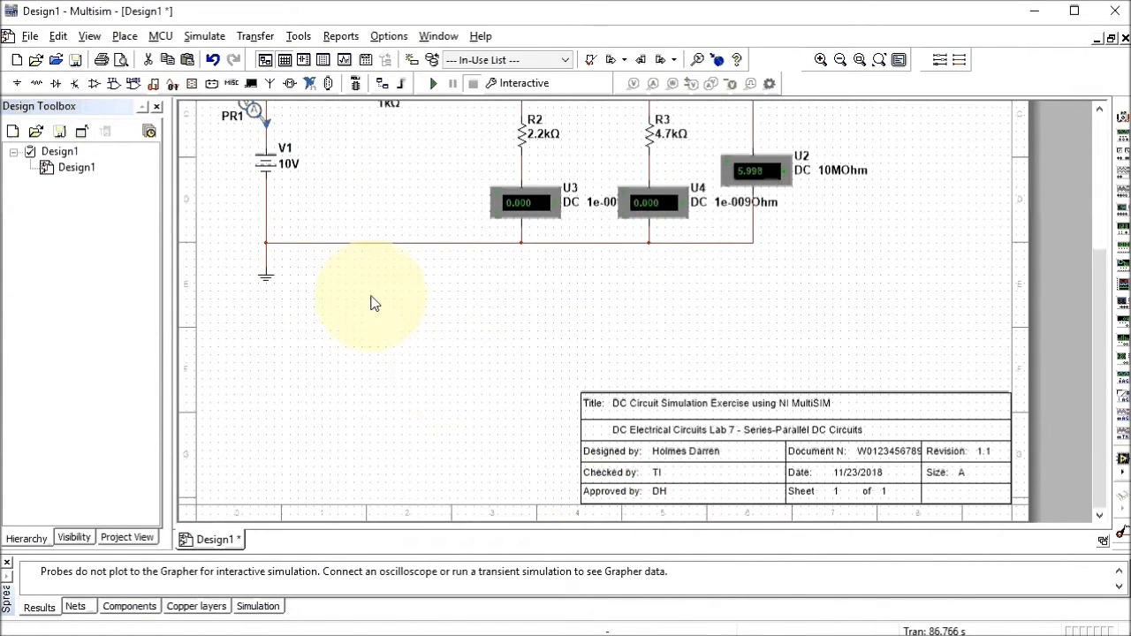
scroll(424, 133, "up", 5)
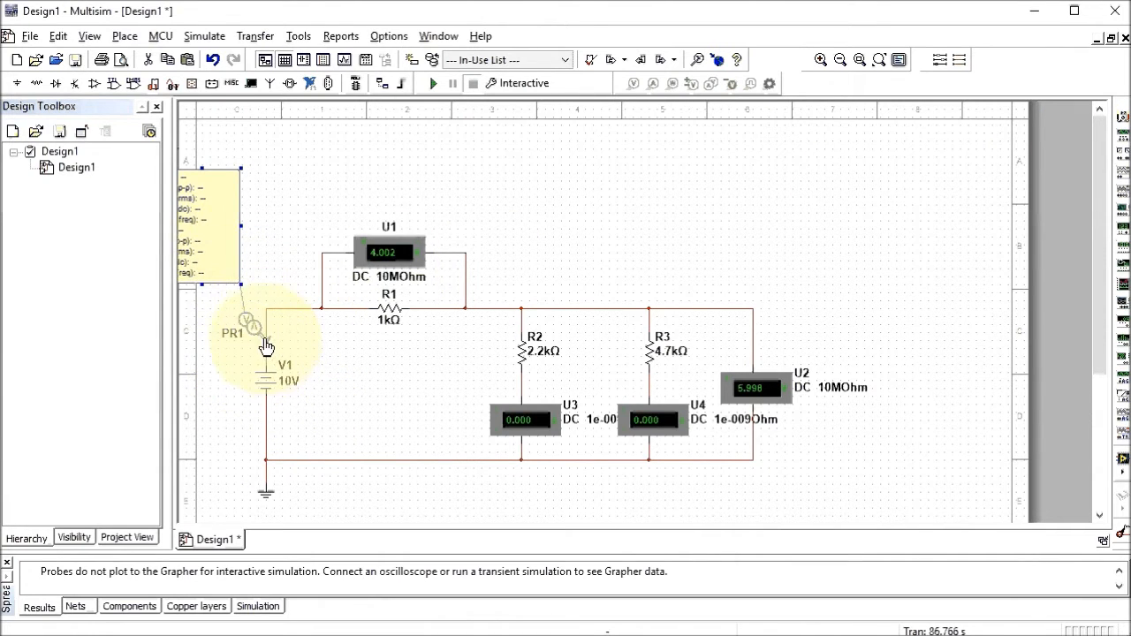
right_click(255, 335)
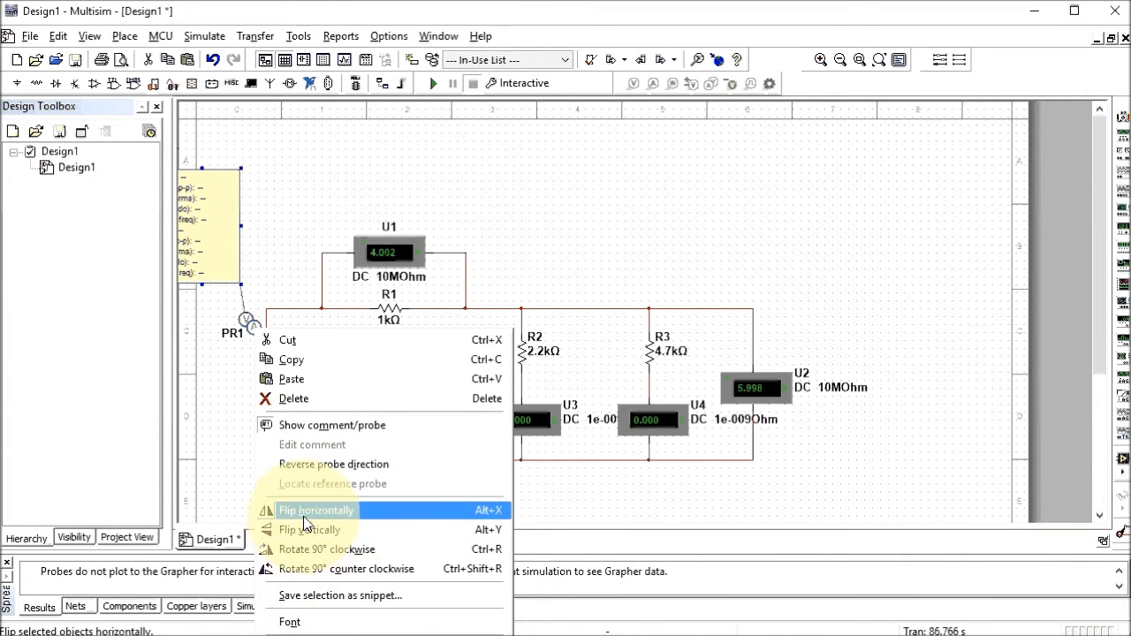
left_click(316, 470)
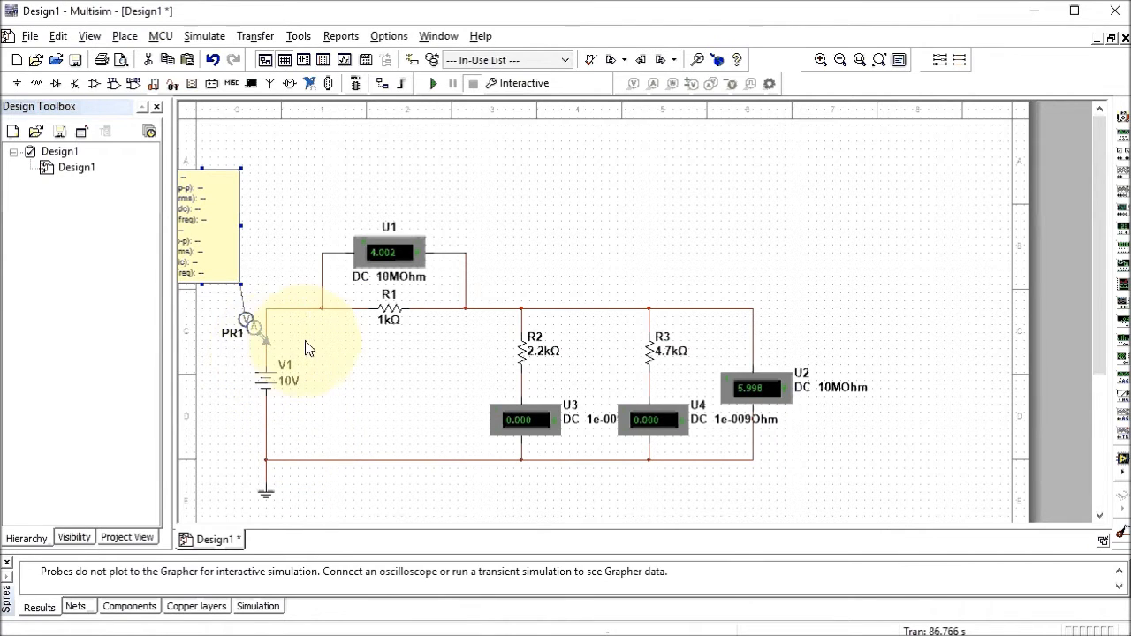
left_click_drag(218, 249, 264, 232)
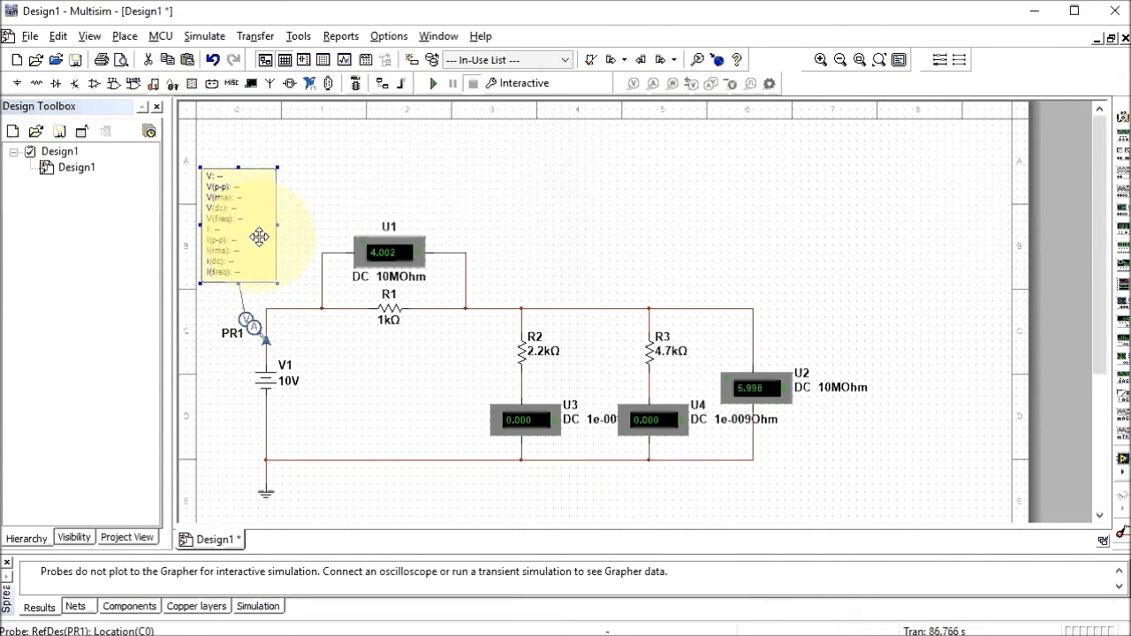
left_click(320, 196)
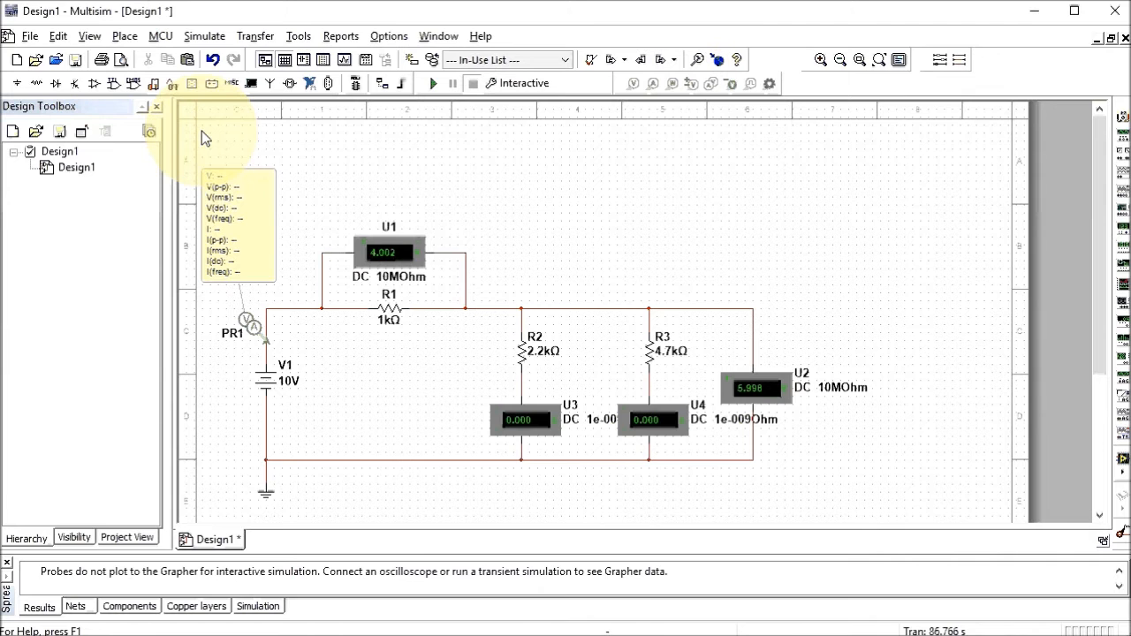
Box-select the circuit and move it right, then set PR1's readout box left of the probe
scroll(460, 486, "down", 3)
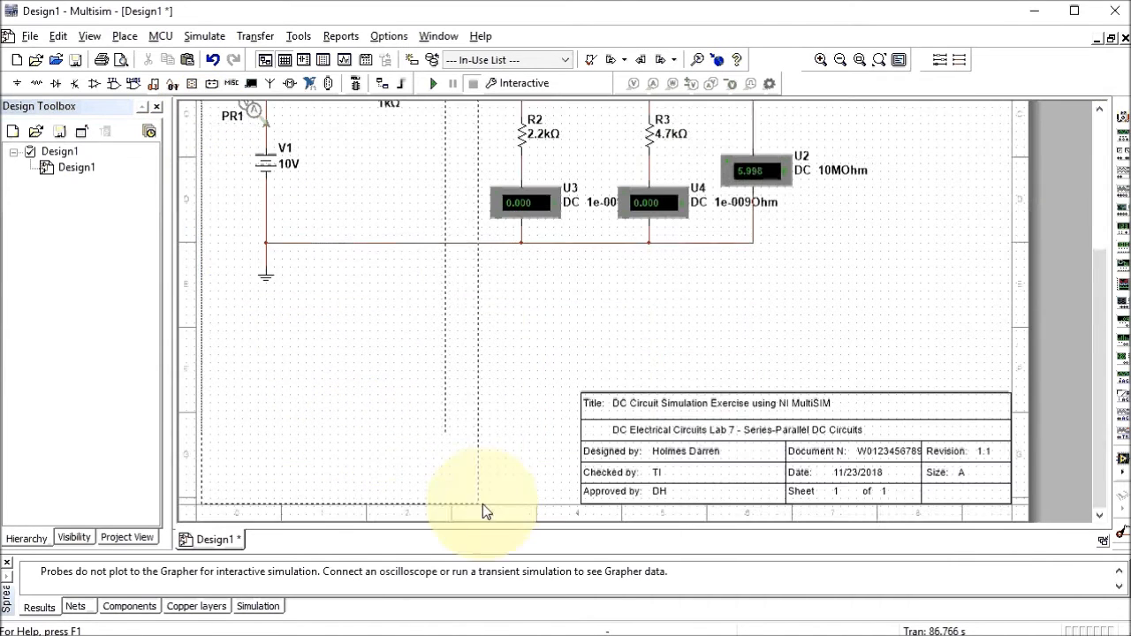
left_click_drag(594, 470, 903, 324)
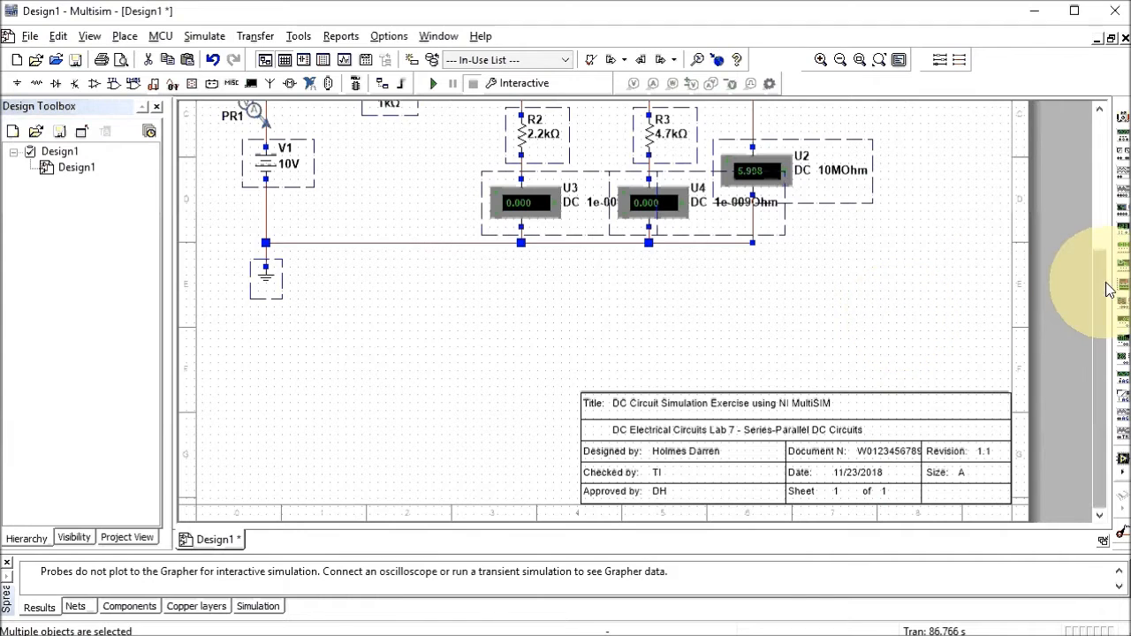
left_click_drag(1100, 291, 1100, 132)
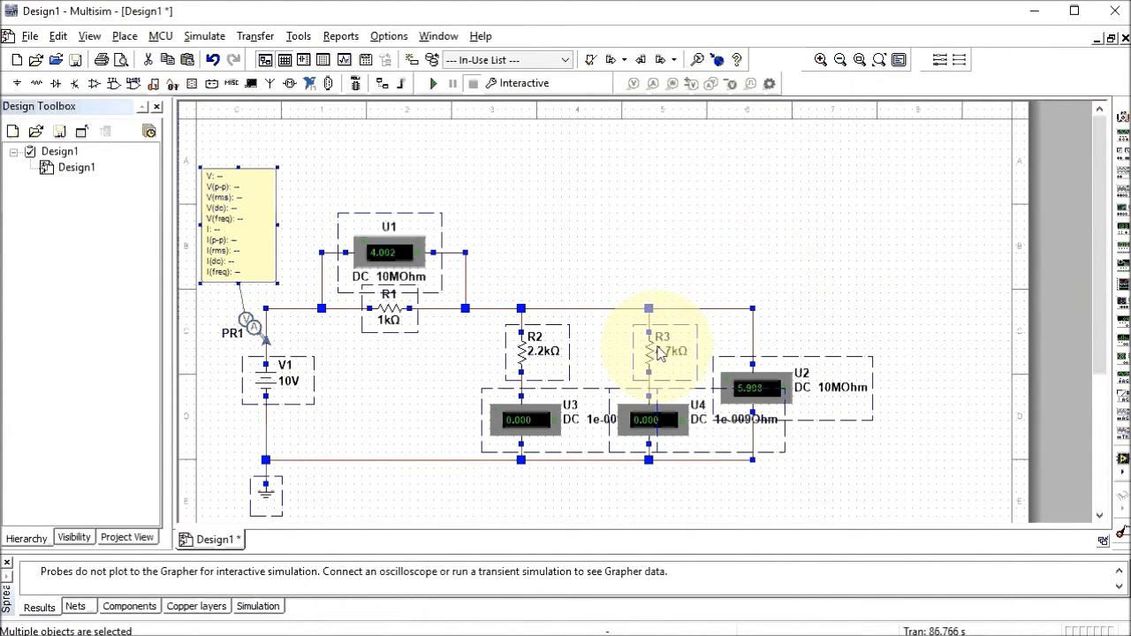
left_click_drag(663, 350, 740, 353)
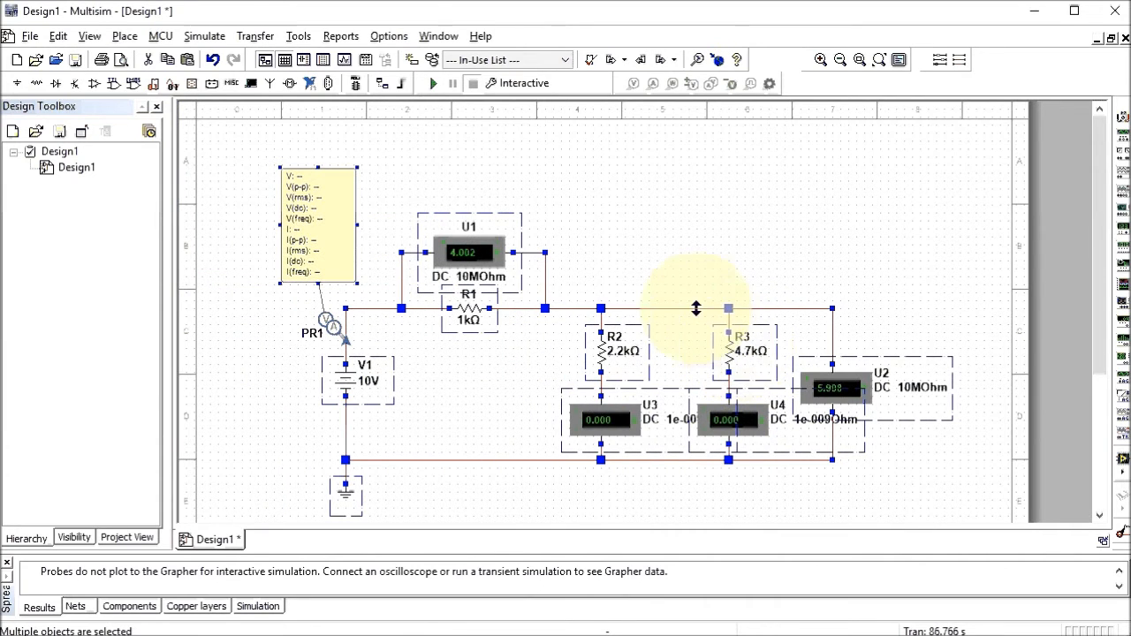
left_click(529, 276)
left_click_drag(306, 218, 251, 271)
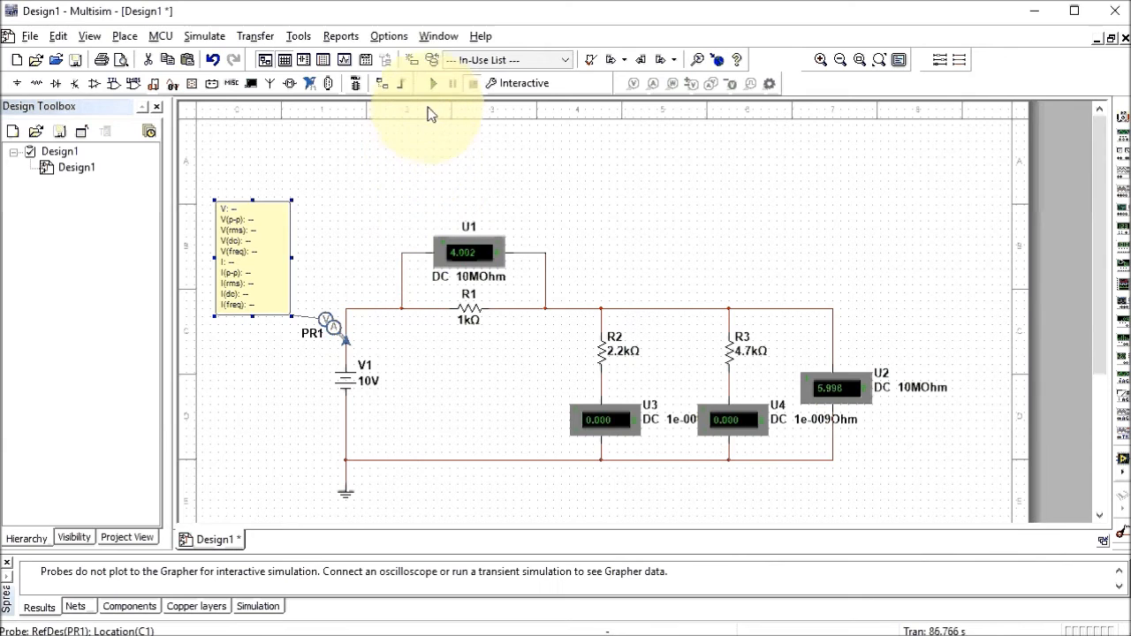
Run the simulation: PR1 reads 10.0 V and 4.00 mA, U3 2.726m, U4 1.276m; then stop
left_click(431, 85)
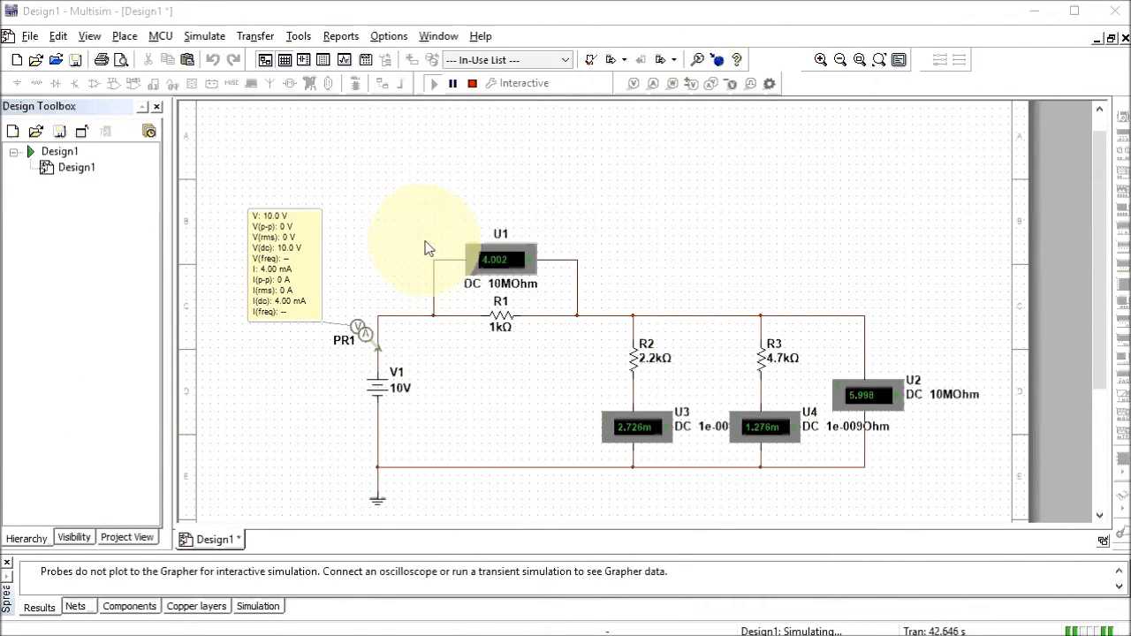
left_click(475, 83)
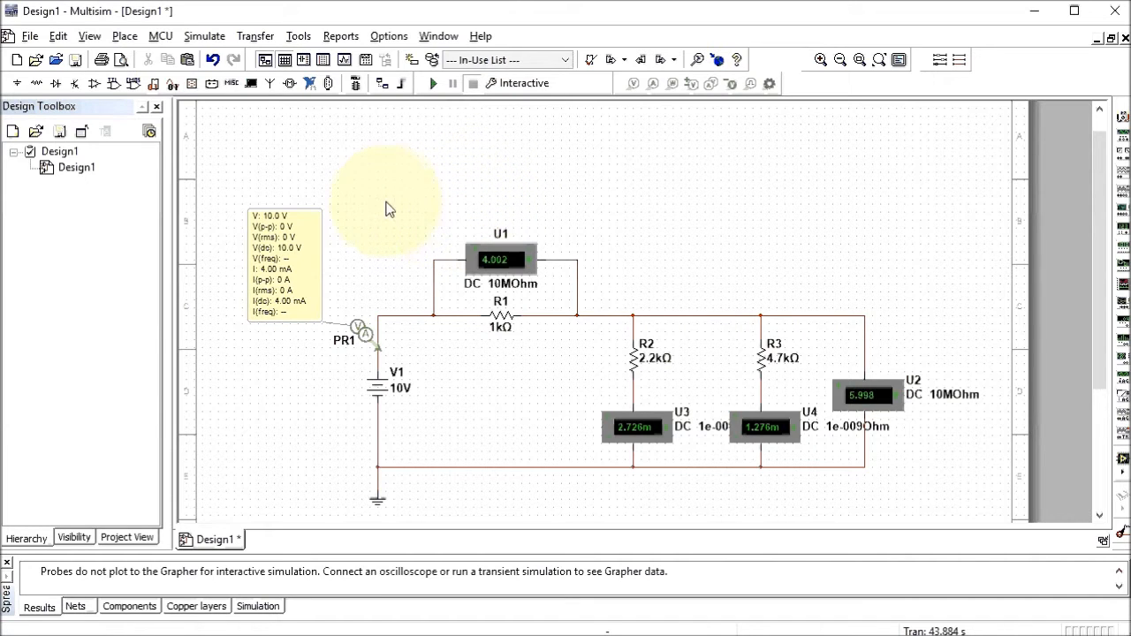
Add the text title 'DC Circuit Simulation S 1' above the circuit
left_click(125, 36)
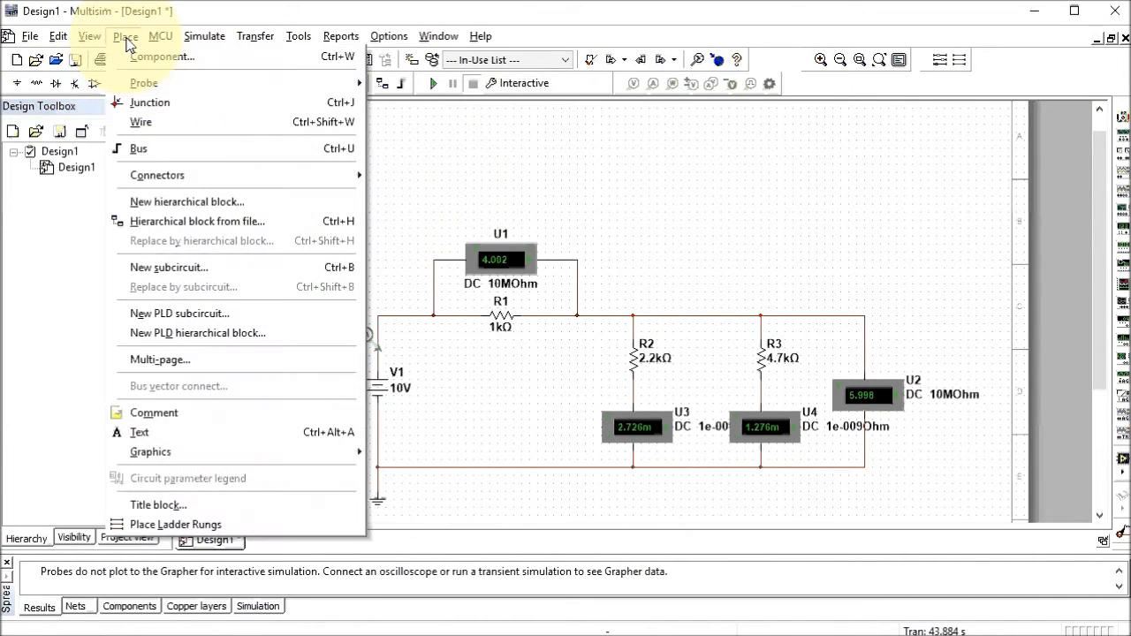
left_click(151, 432)
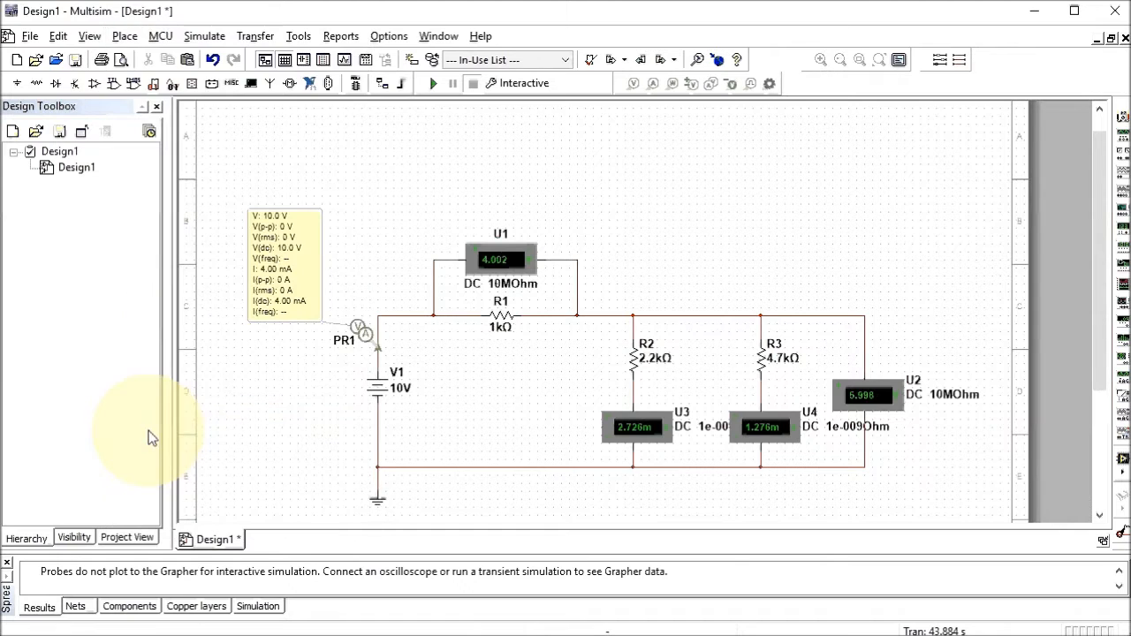
left_click(373, 153)
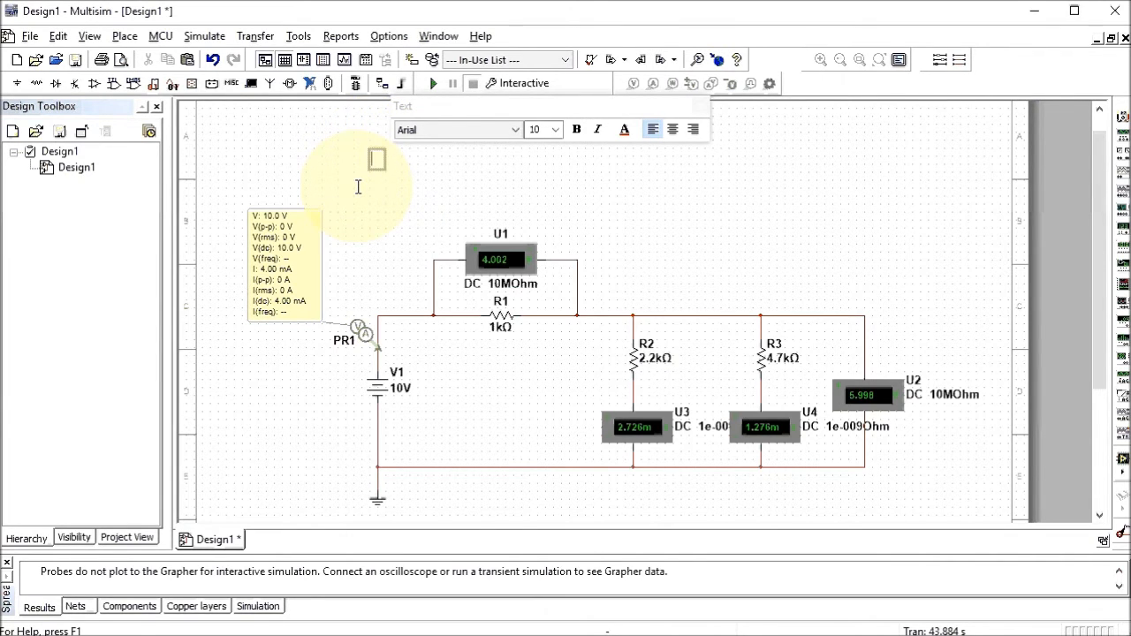
type("DC Cir")
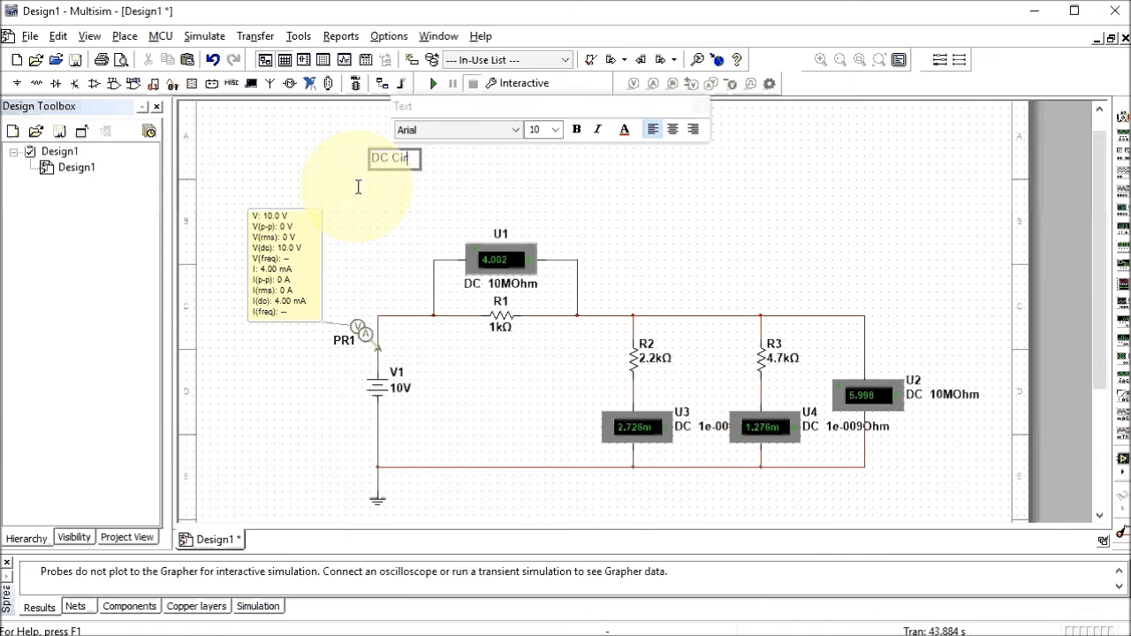
type("cuit Sim")
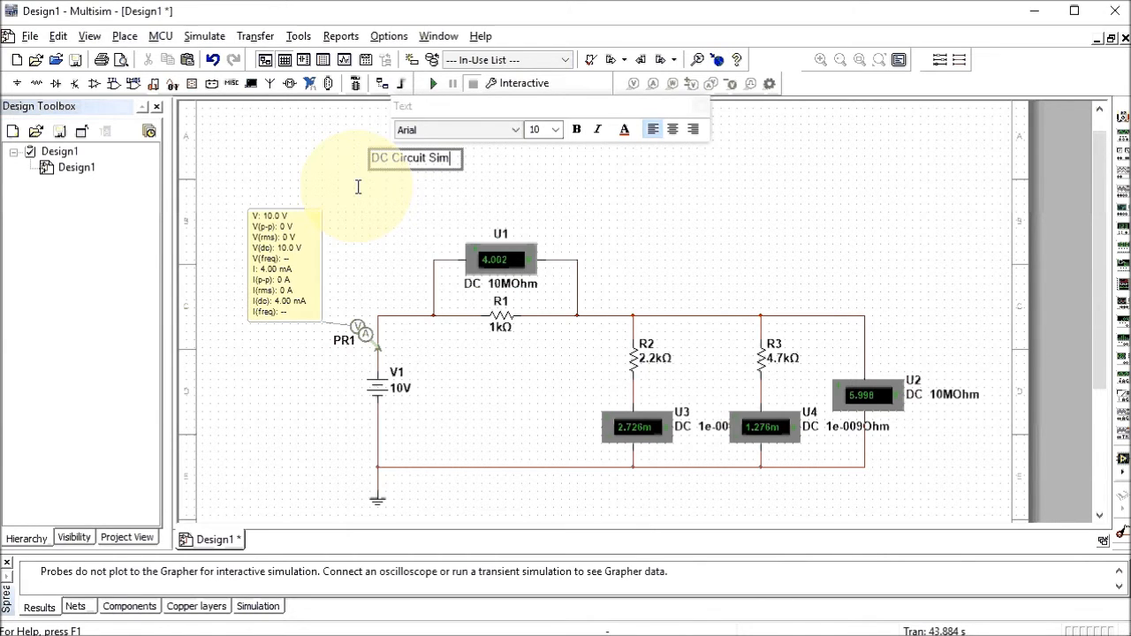
type("ulati")
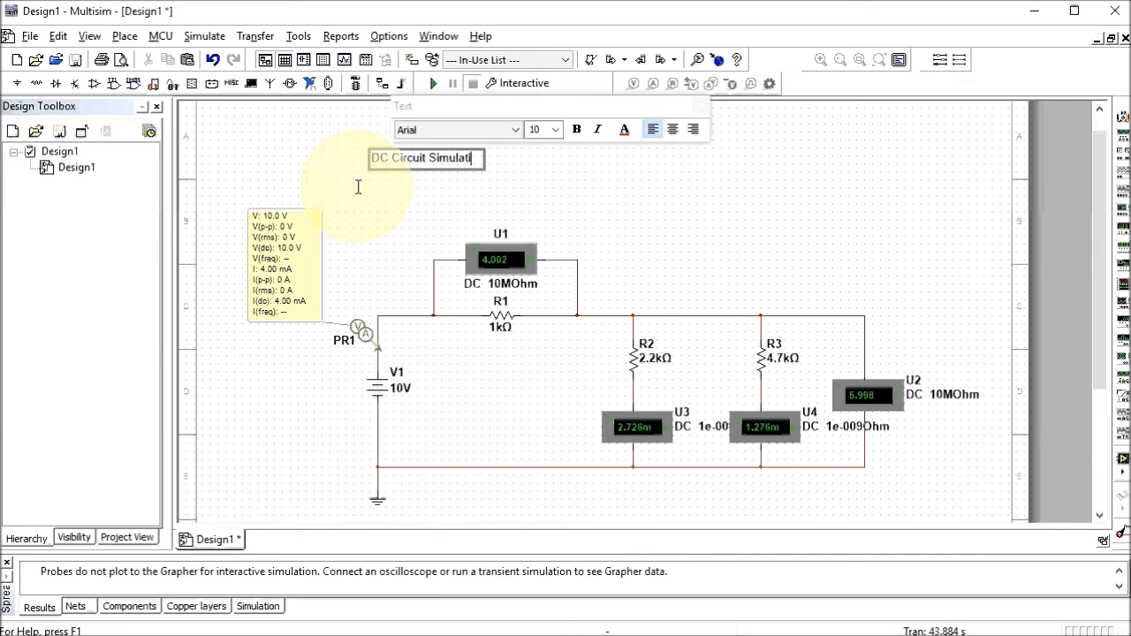
type("on S 1")
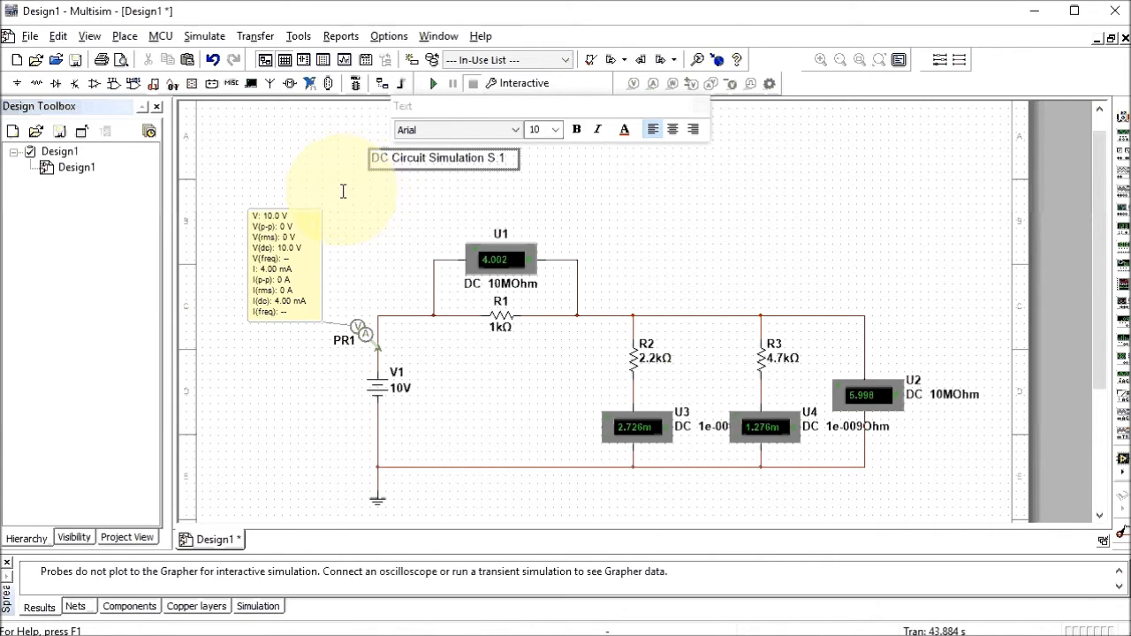
Format the 'DC Circuit Simulation S.1' title as bold 32-point Times New Roman
left_click(516, 130)
left_click_drag(515, 172, 517, 448)
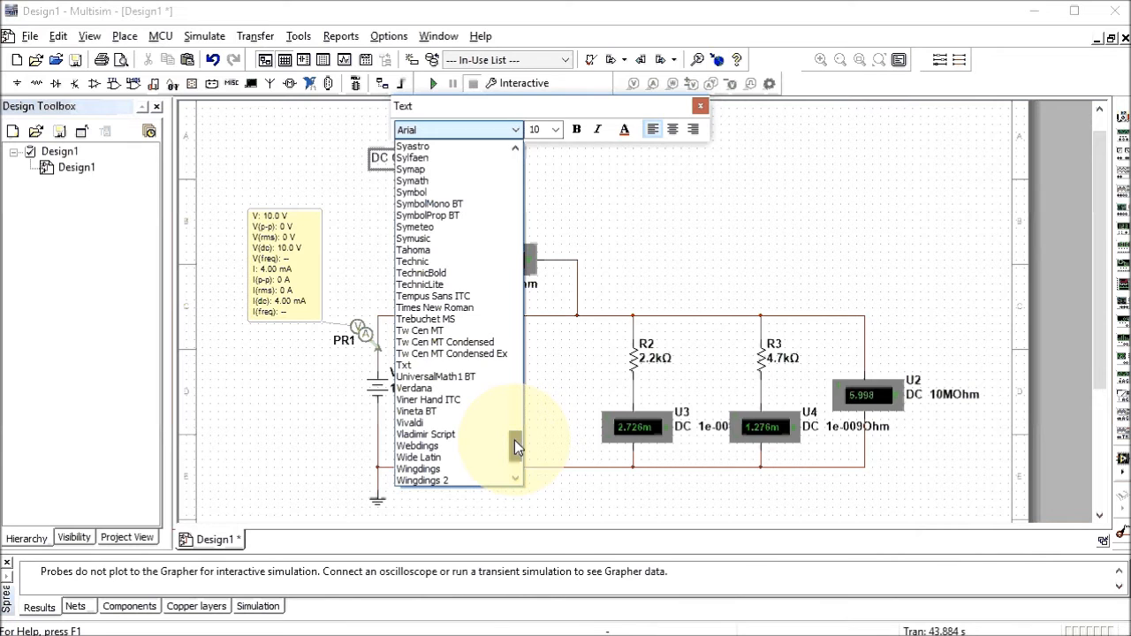
left_click(446, 307)
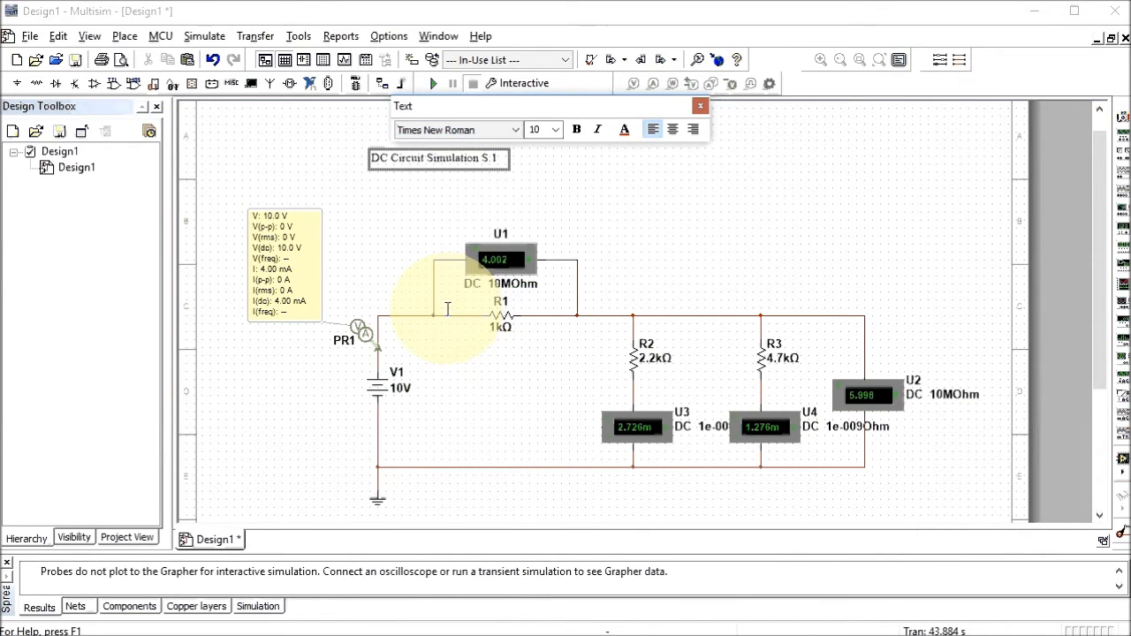
left_click(555, 130)
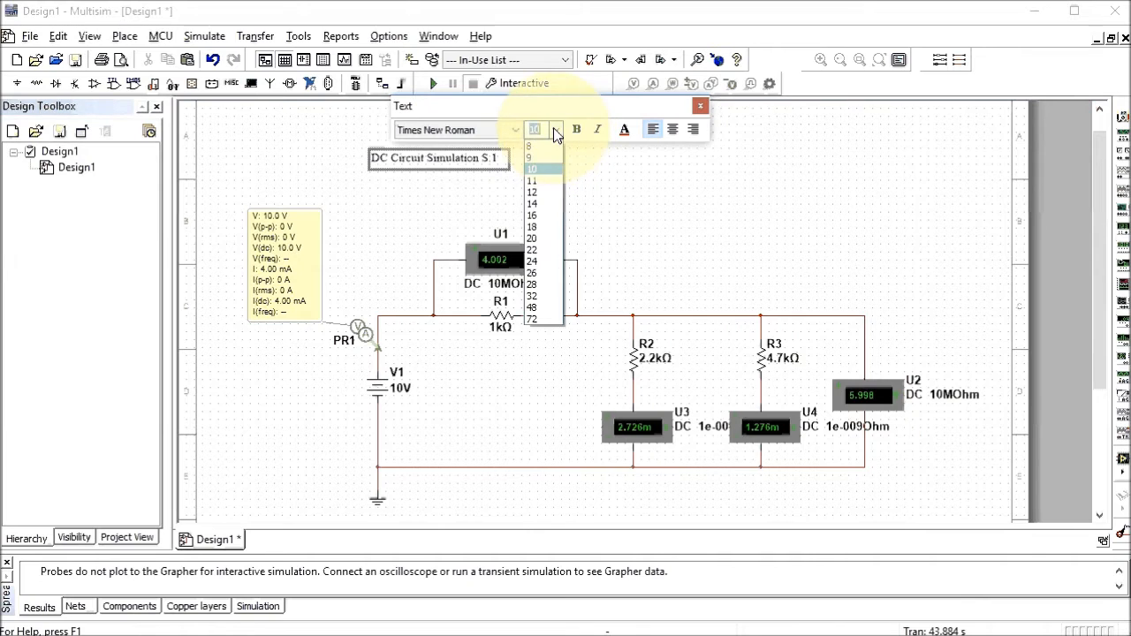
left_click(543, 297)
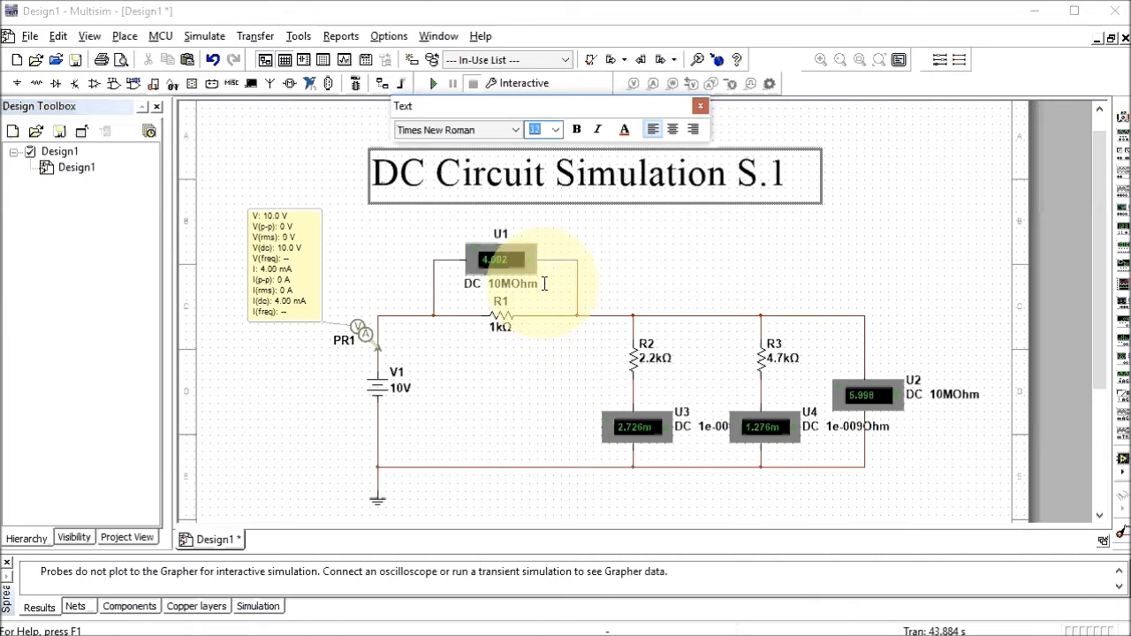
left_click(575, 131)
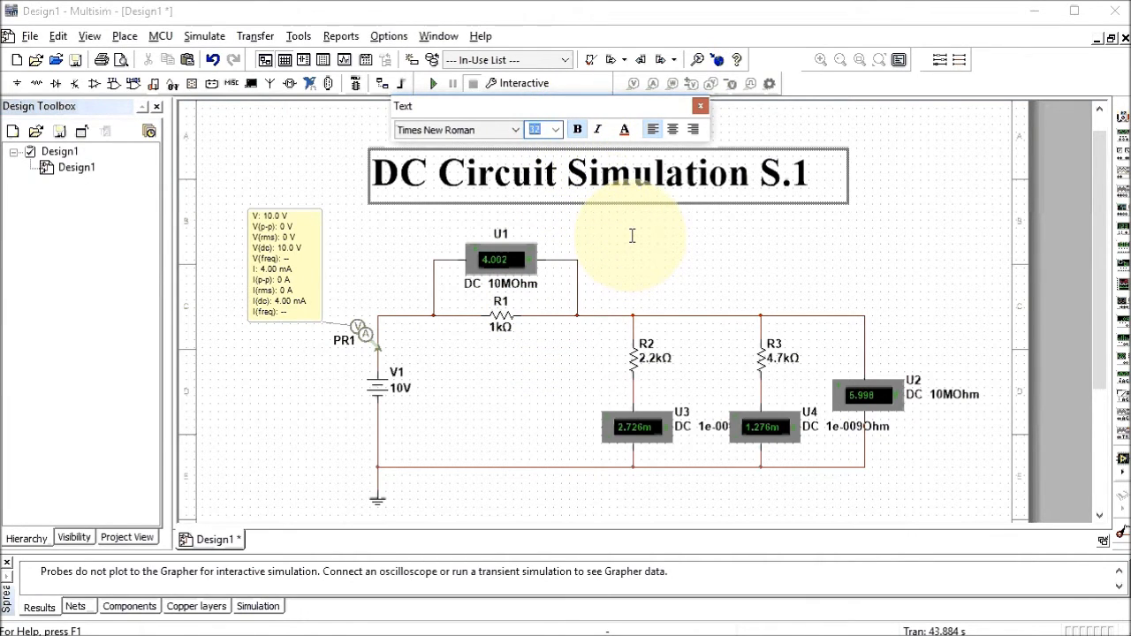
left_click(807, 236)
left_click(654, 182)
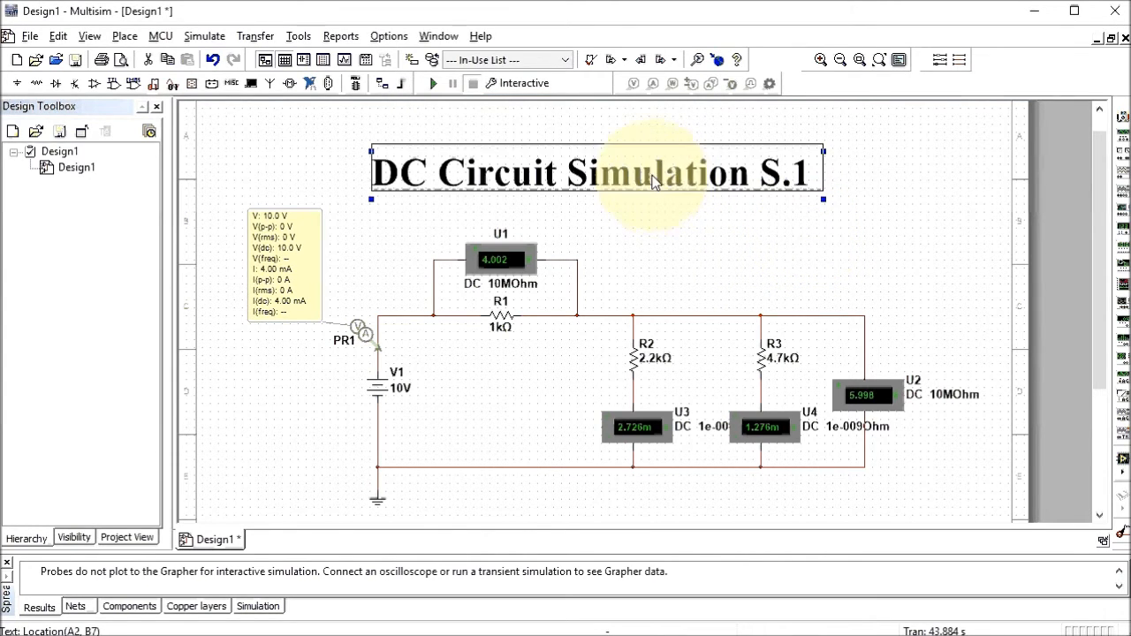
Drag the title up to the top centre above the circuit and deselect it
left_click_drag(654, 181, 643, 167)
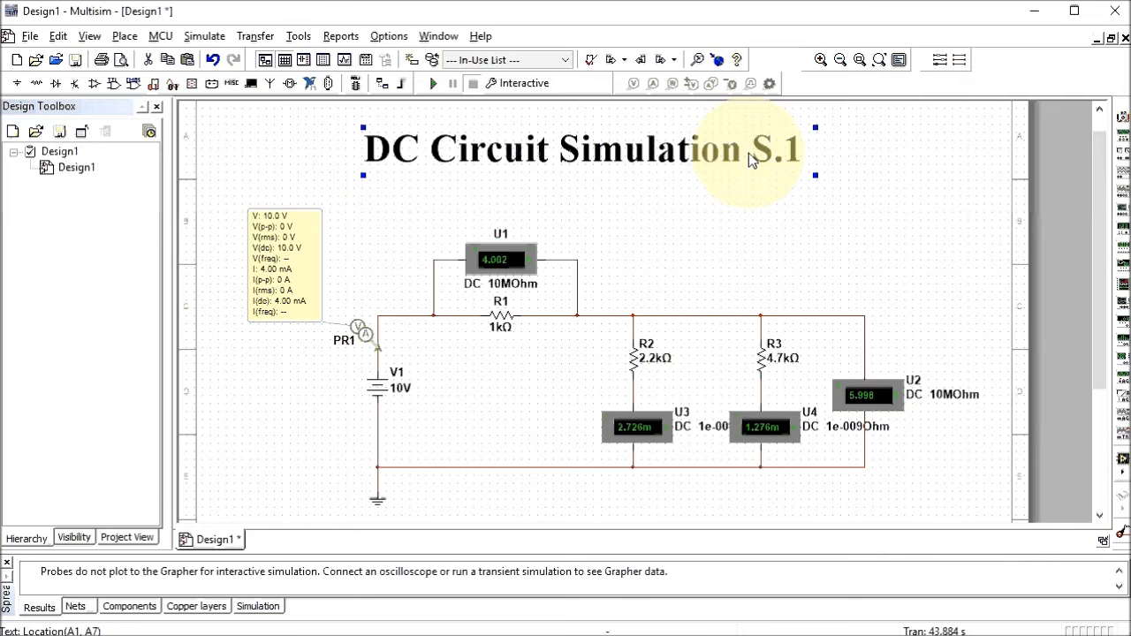
left_click(681, 217)
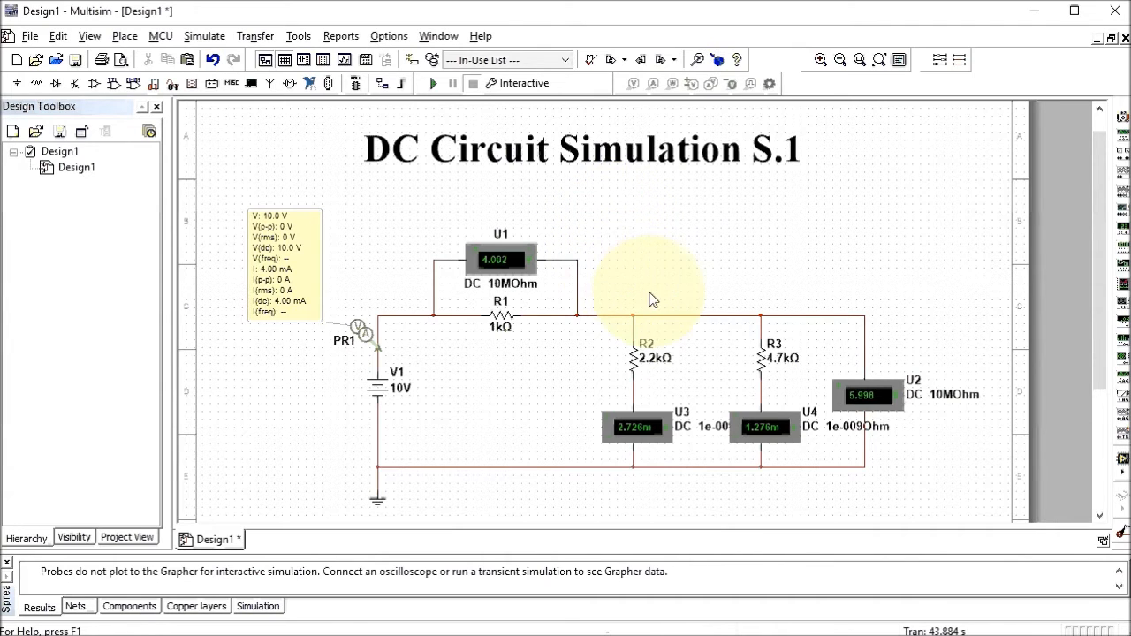
Rename probe PR1 to IT in its properties
double_click(281, 277)
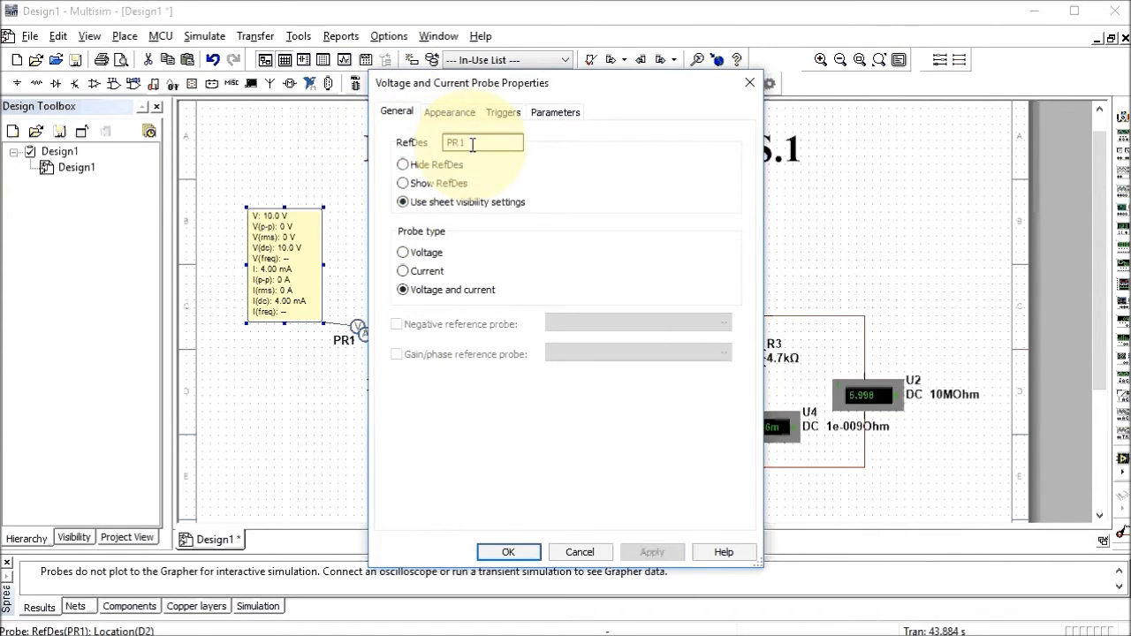
double_click(473, 144)
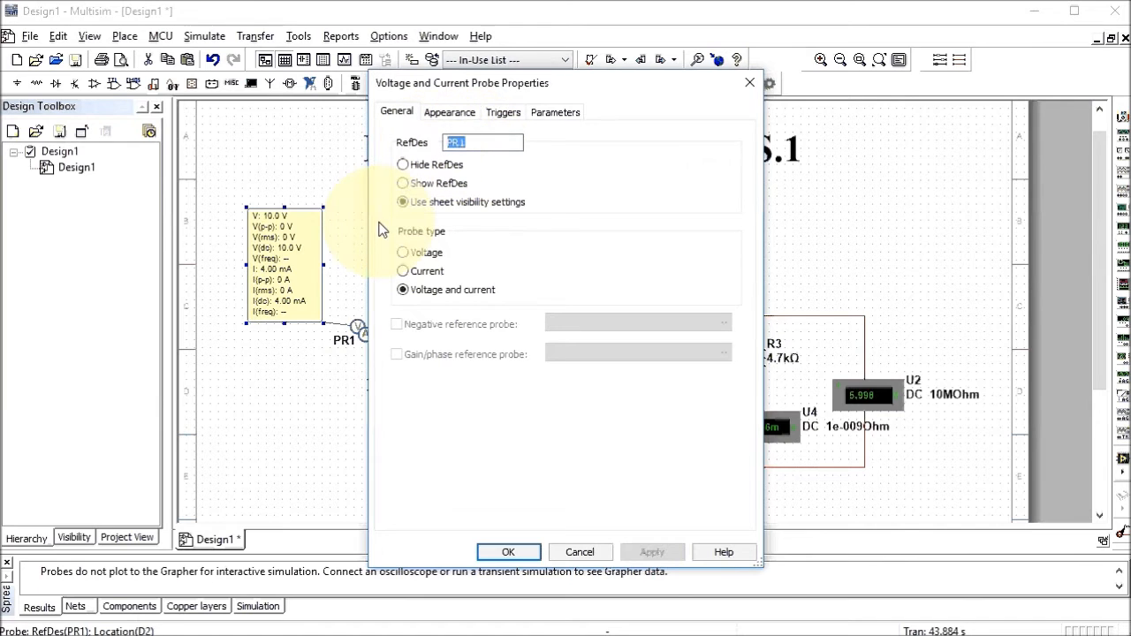
type("IT")
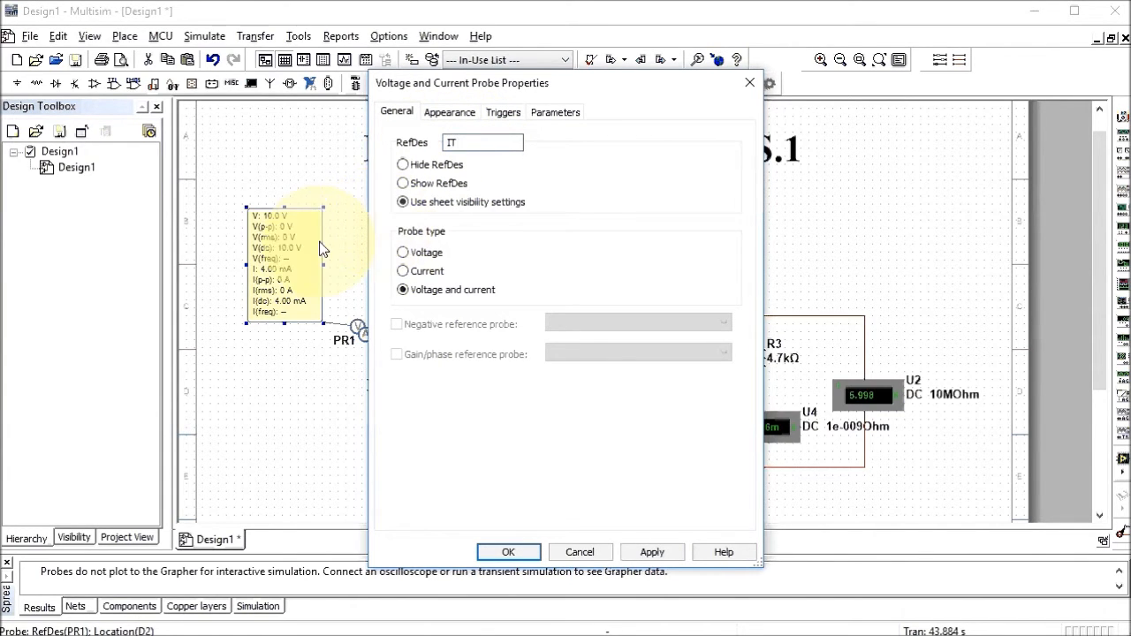
Set the probe to custom readings showing only V(dc) and I(dc), and apply
left_click(548, 114)
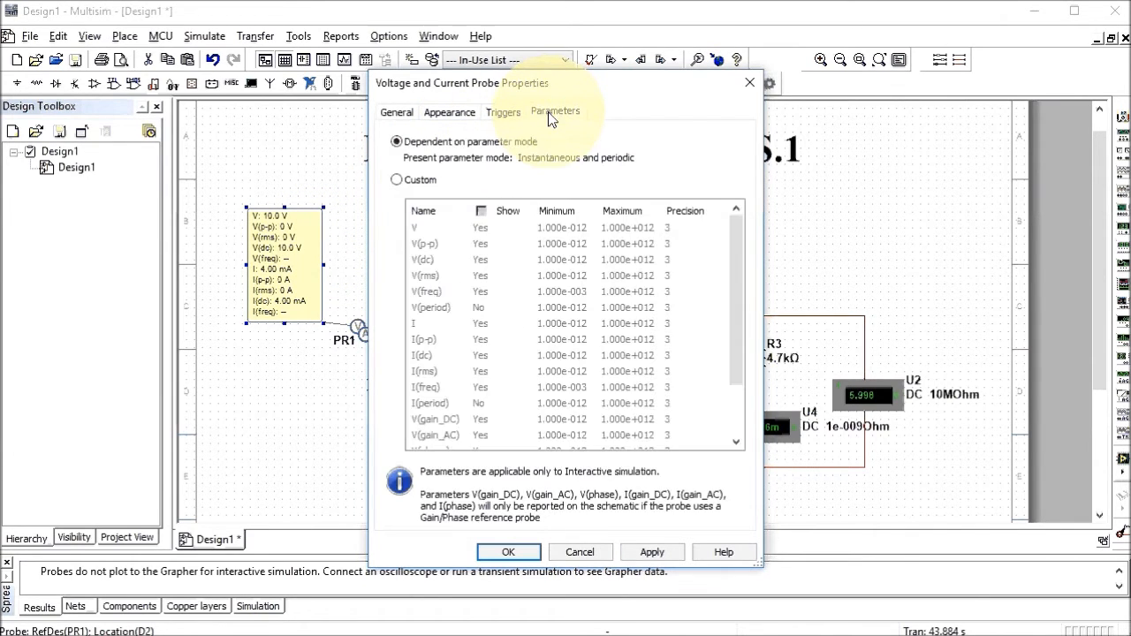
left_click(396, 179)
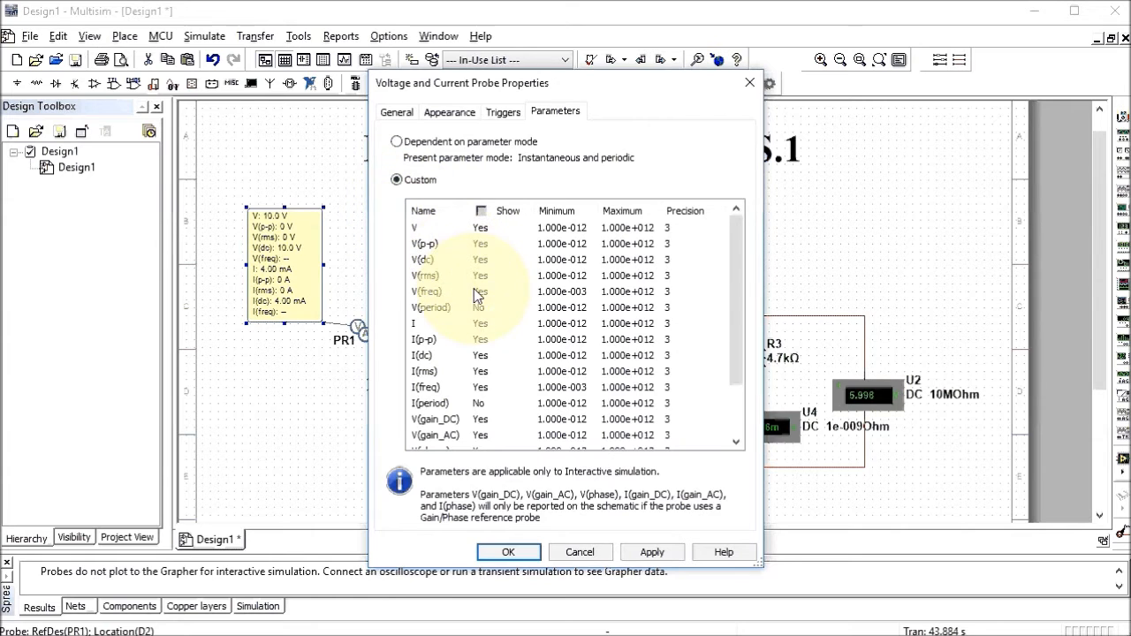
left_click(482, 212)
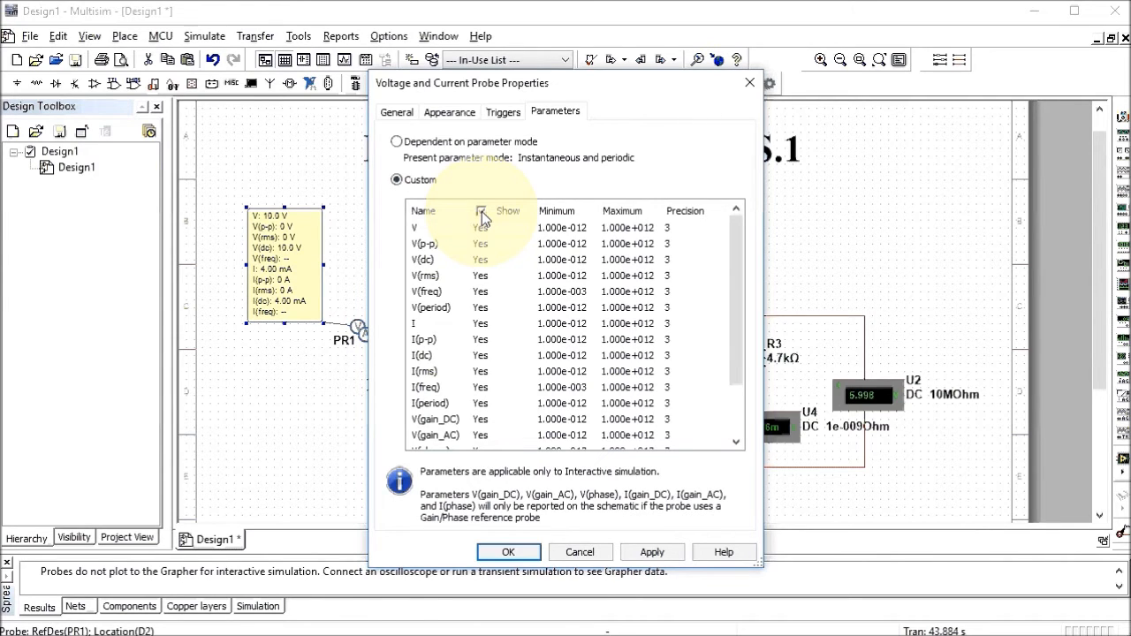
left_click(481, 211)
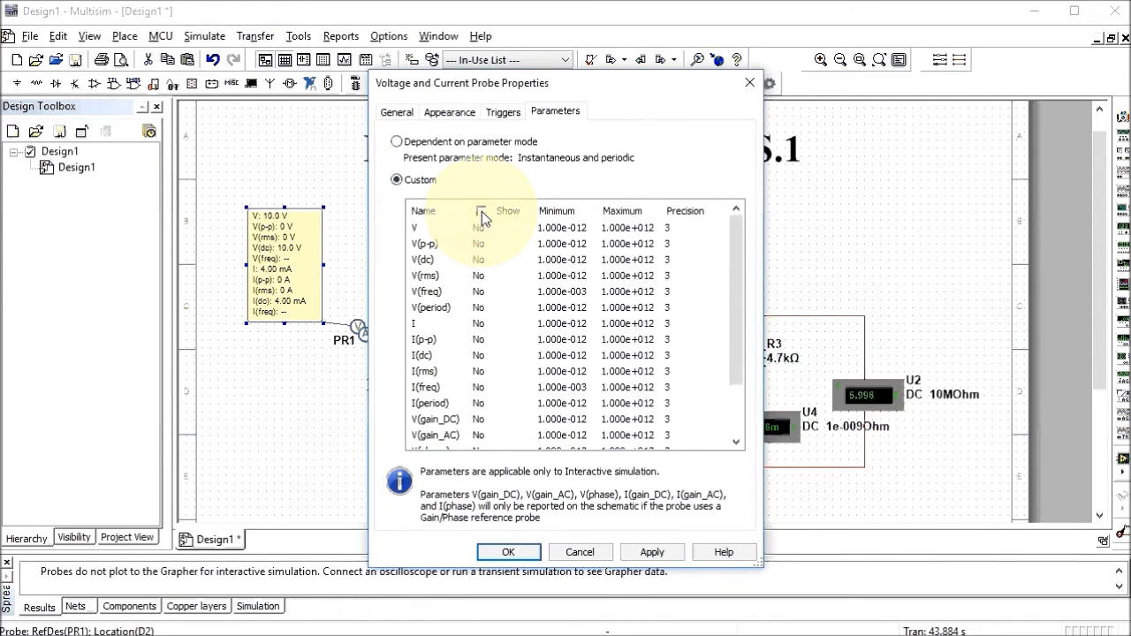
left_click(483, 259)
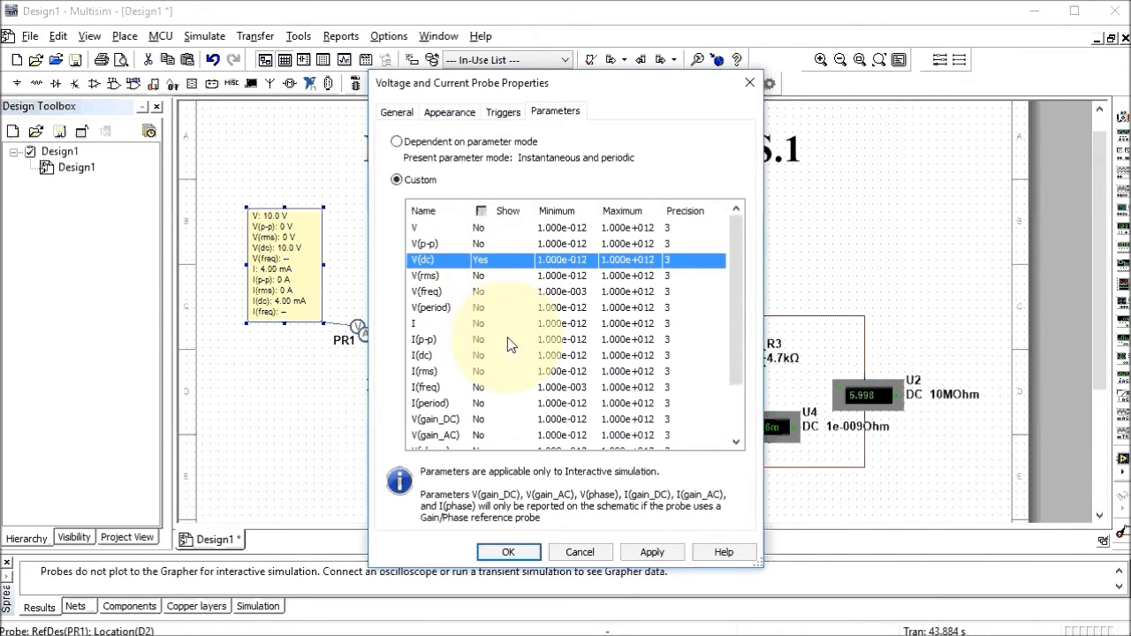
left_click(490, 355)
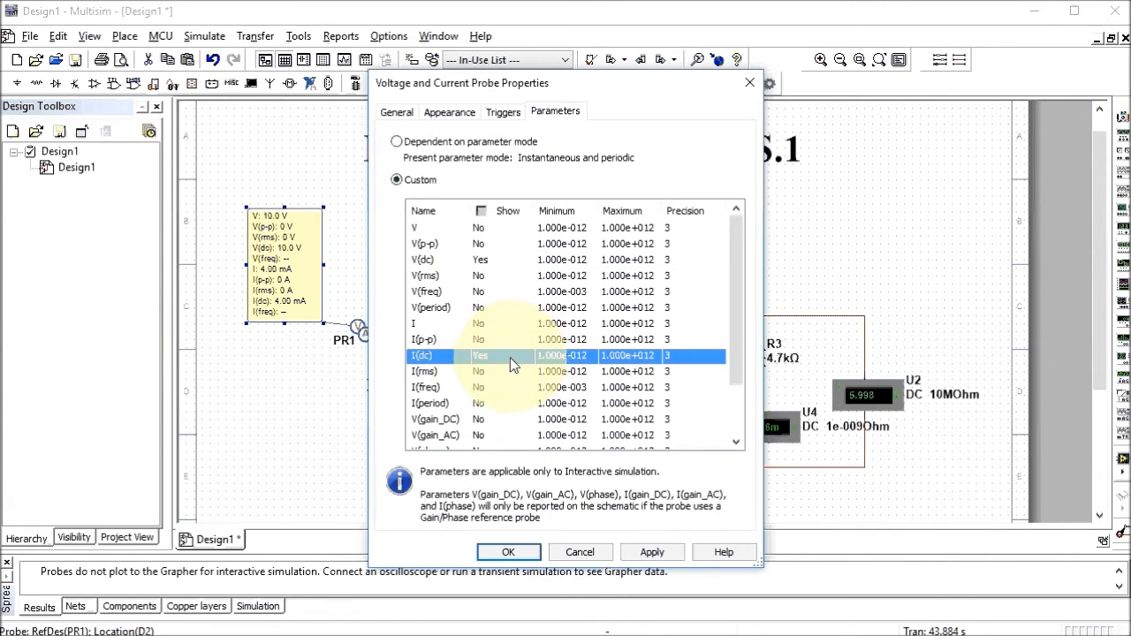
left_click(528, 552)
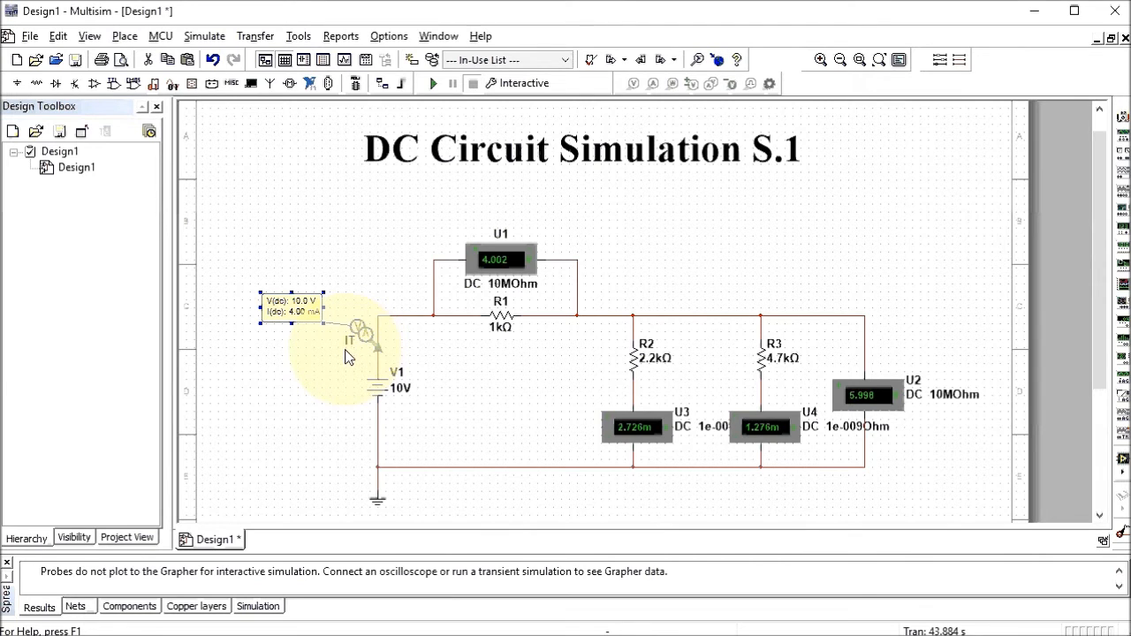
Rename voltmeter U1 to VR1 in its properties
double_click(505, 260)
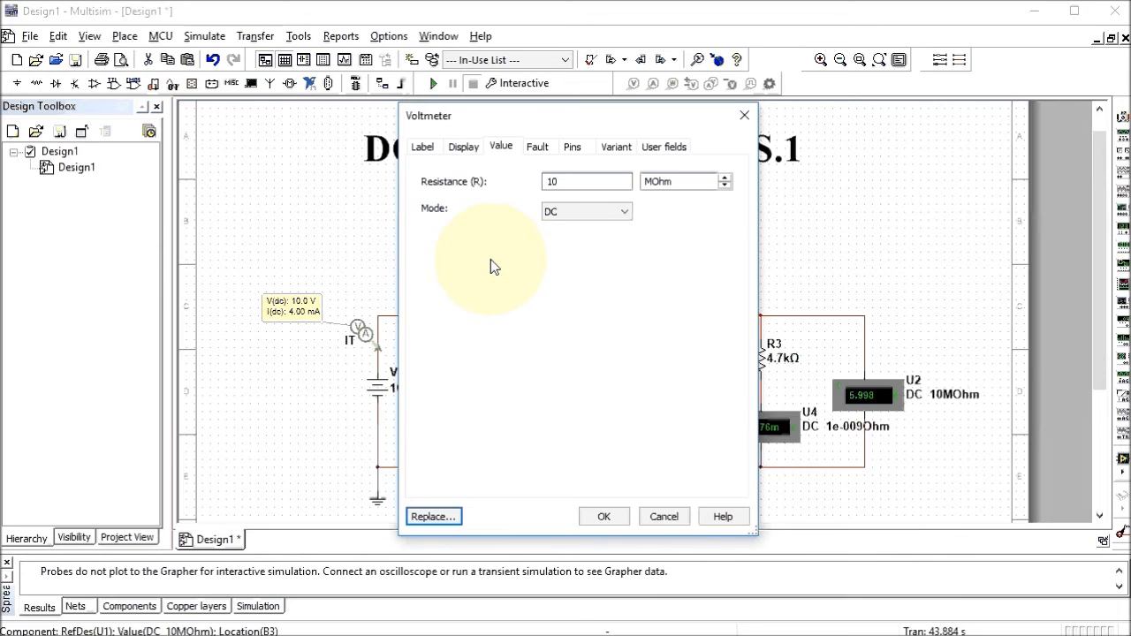
left_click(422, 148)
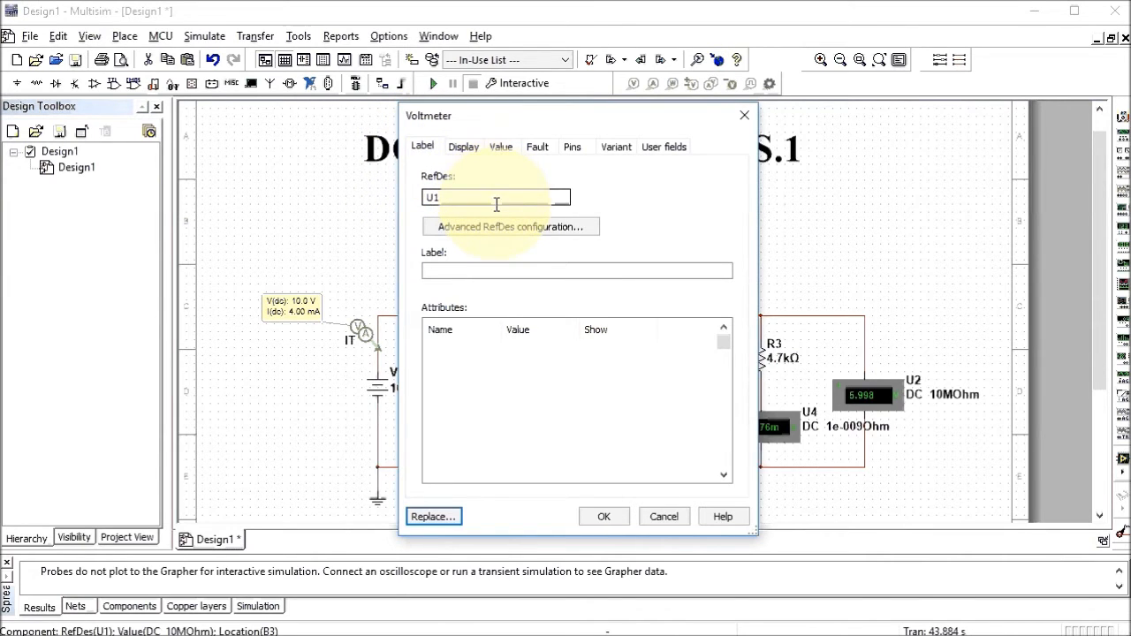
double_click(431, 197)
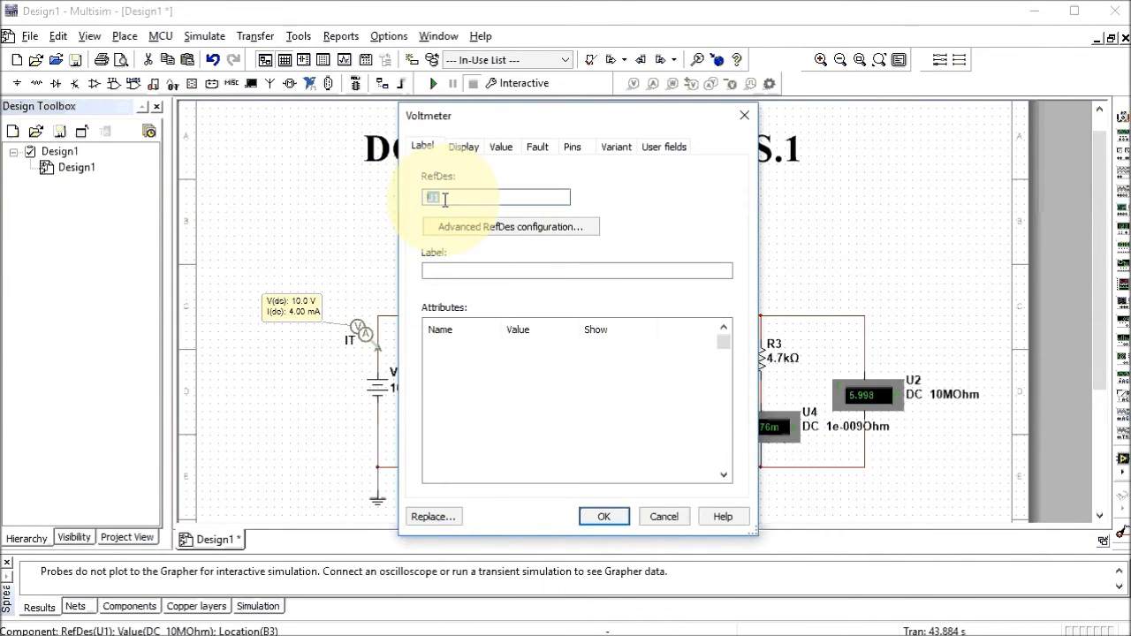
type("VR")
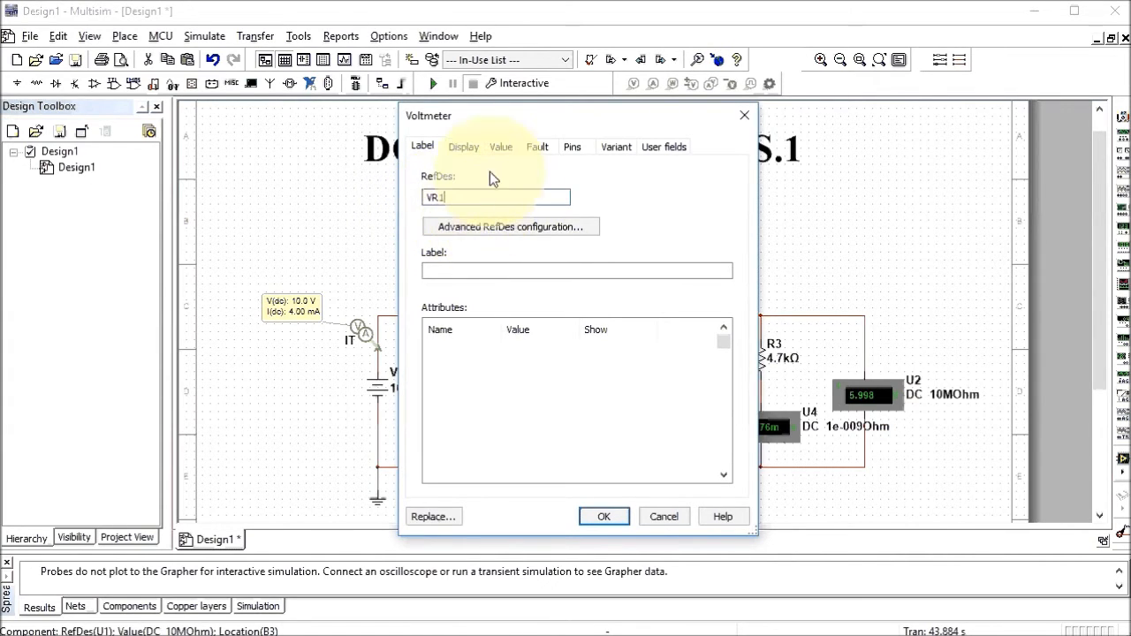
Use component-specific visibility with labels, values and attributes hidden, and apply
left_click(461, 149)
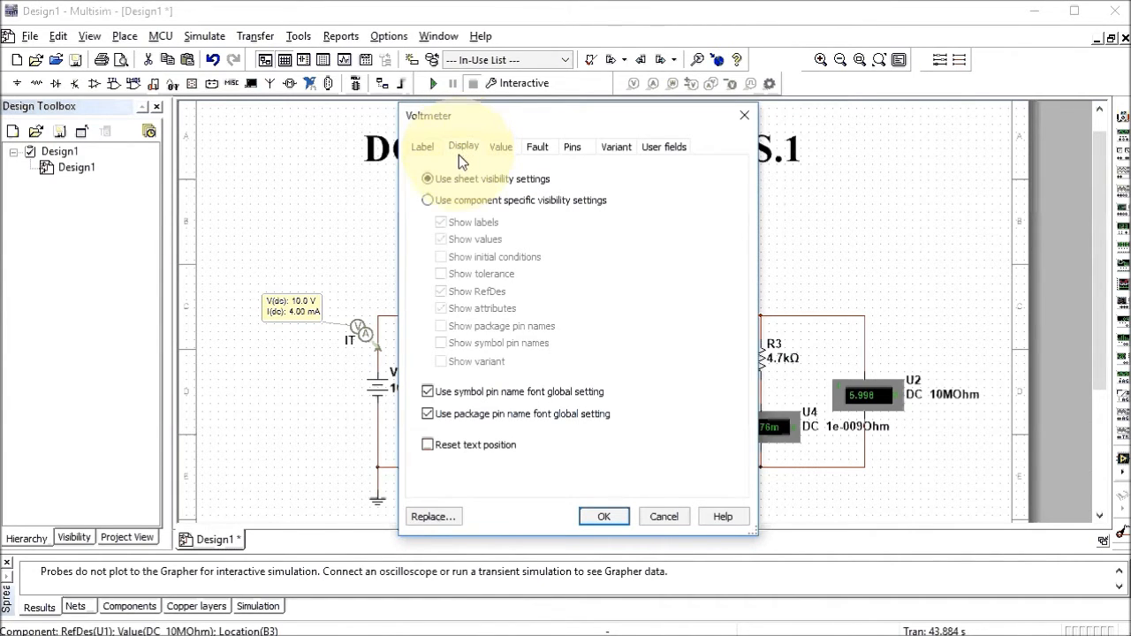
left_click(428, 201)
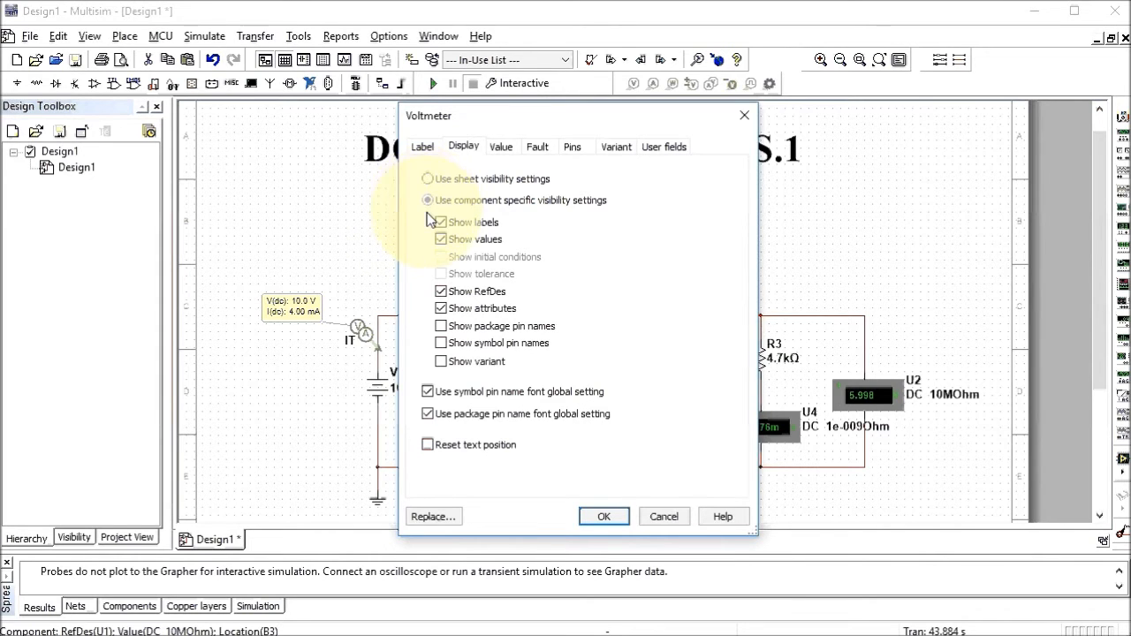
left_click(441, 225)
left_click(442, 238)
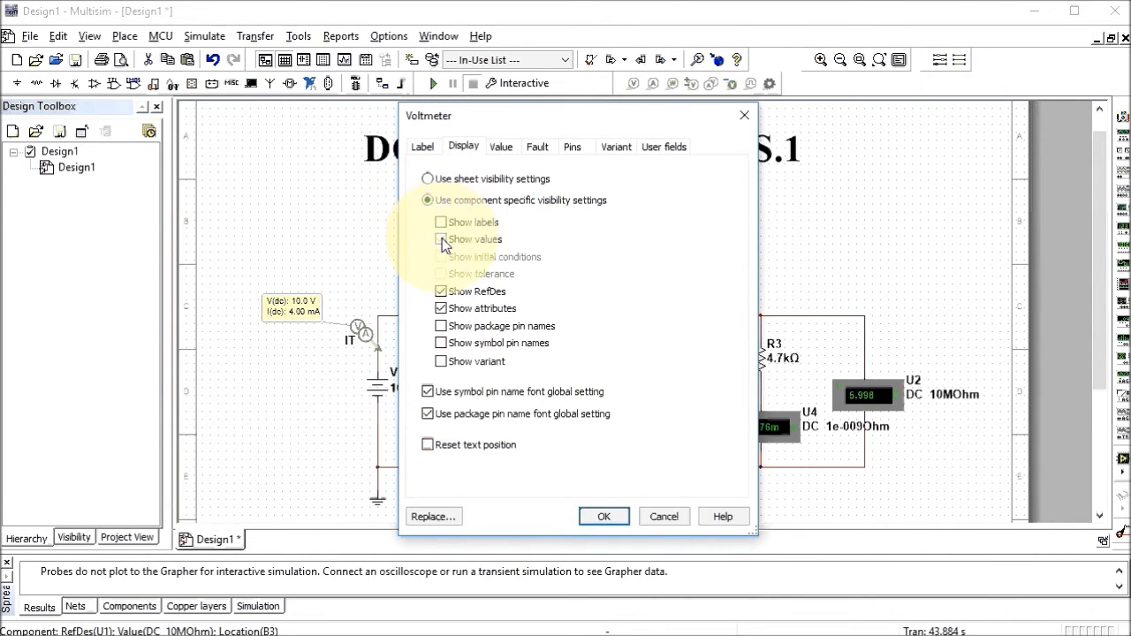
left_click(442, 310)
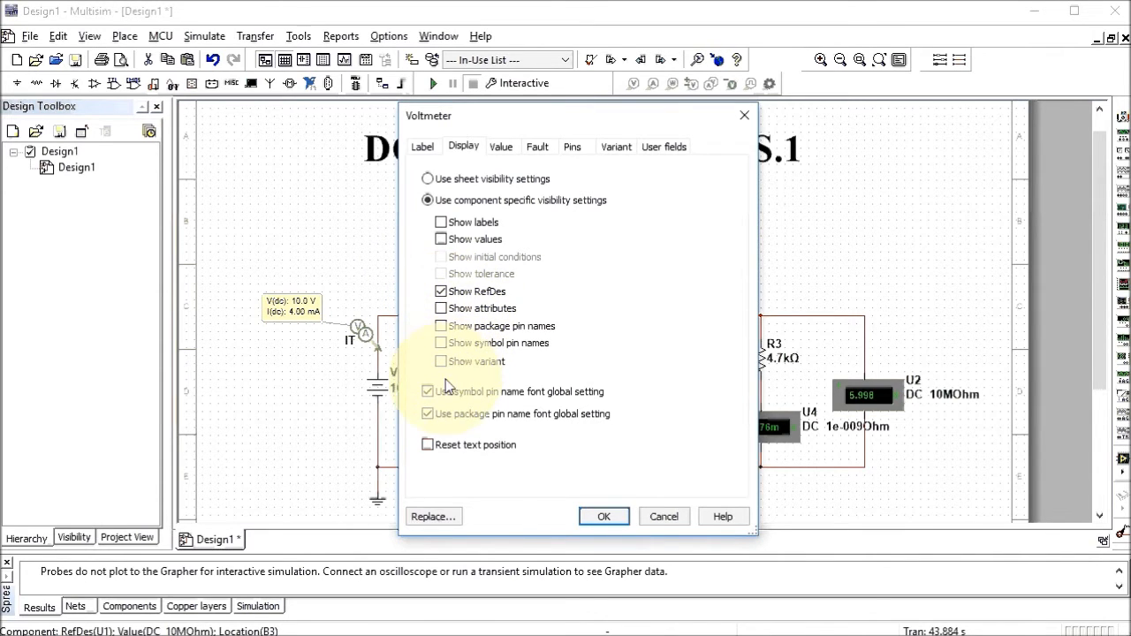
left_click(601, 518)
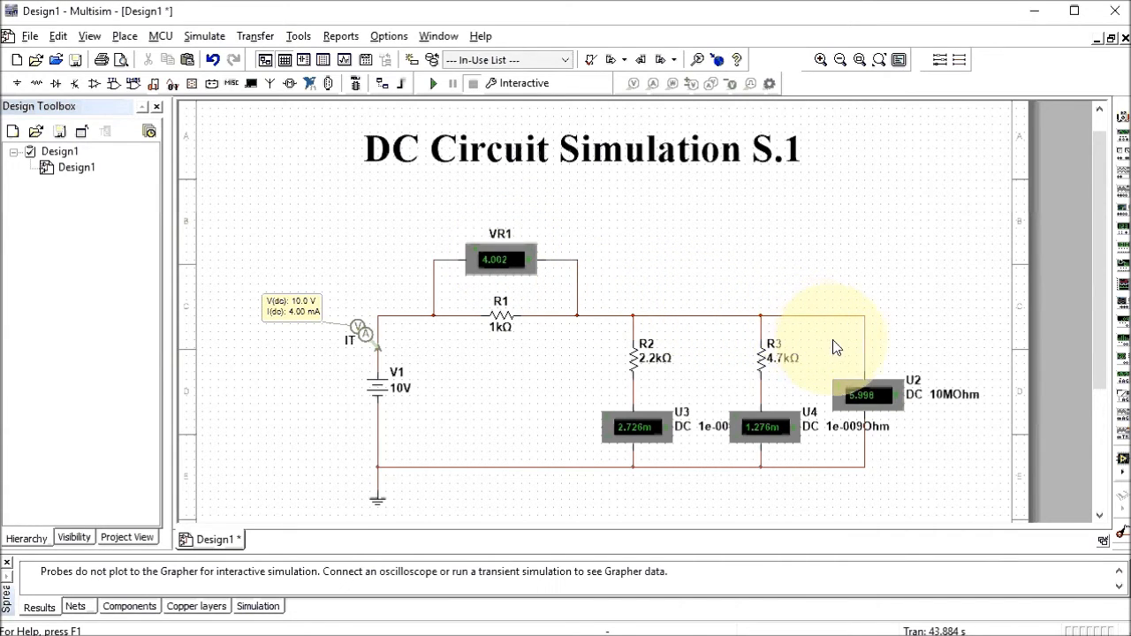
Rename voltmeter U2 to VC in its properties
double_click(880, 397)
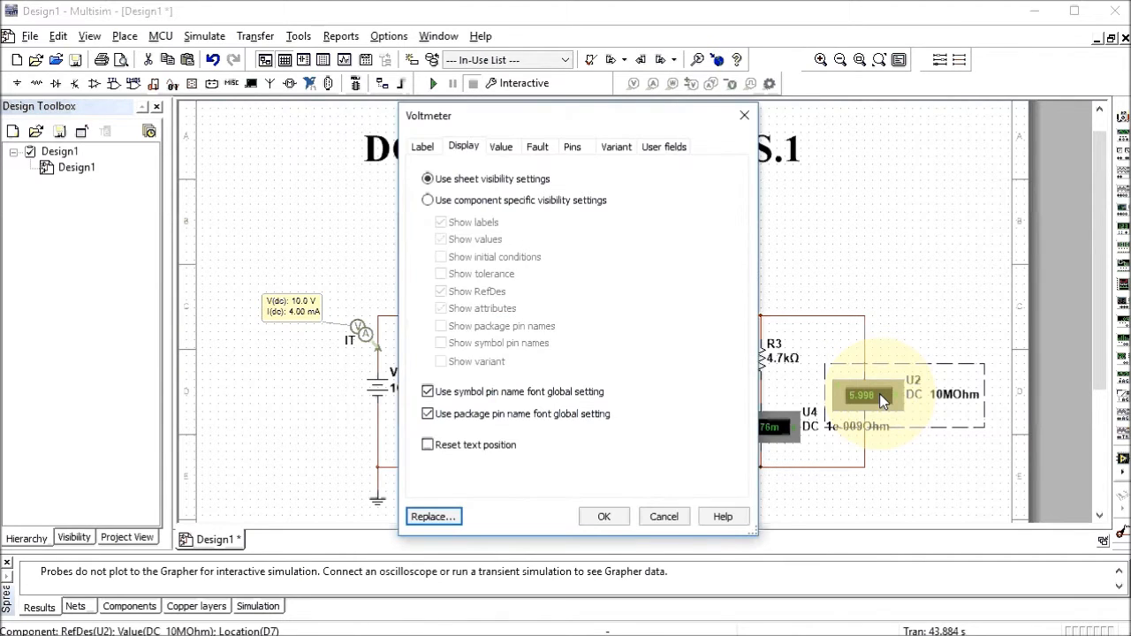
left_click(424, 147)
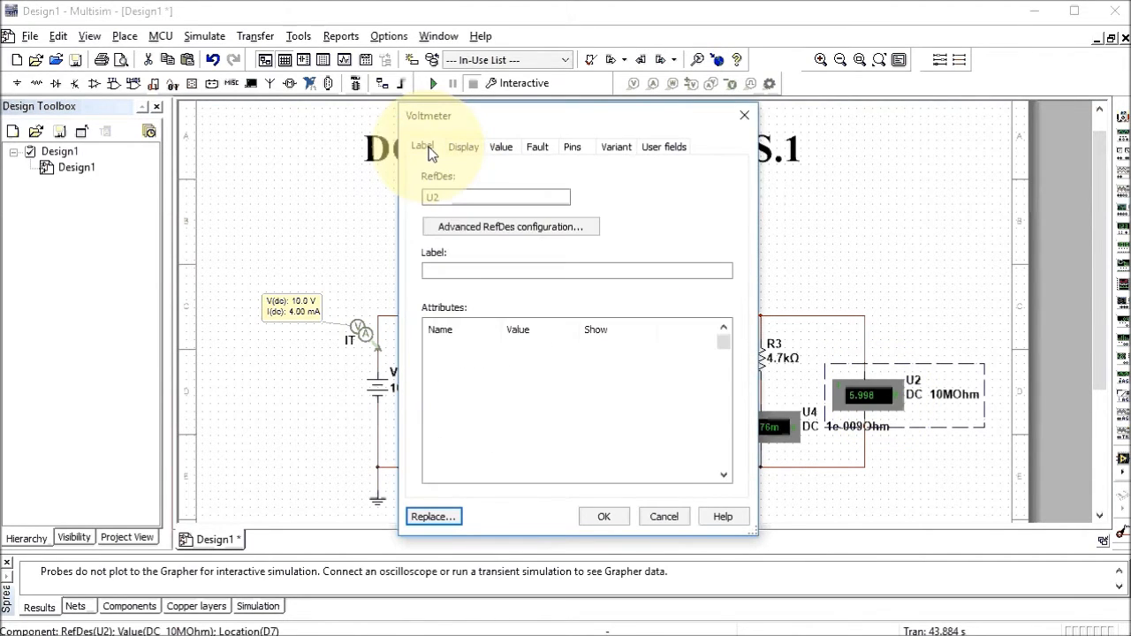
left_click_drag(449, 197, 427, 197)
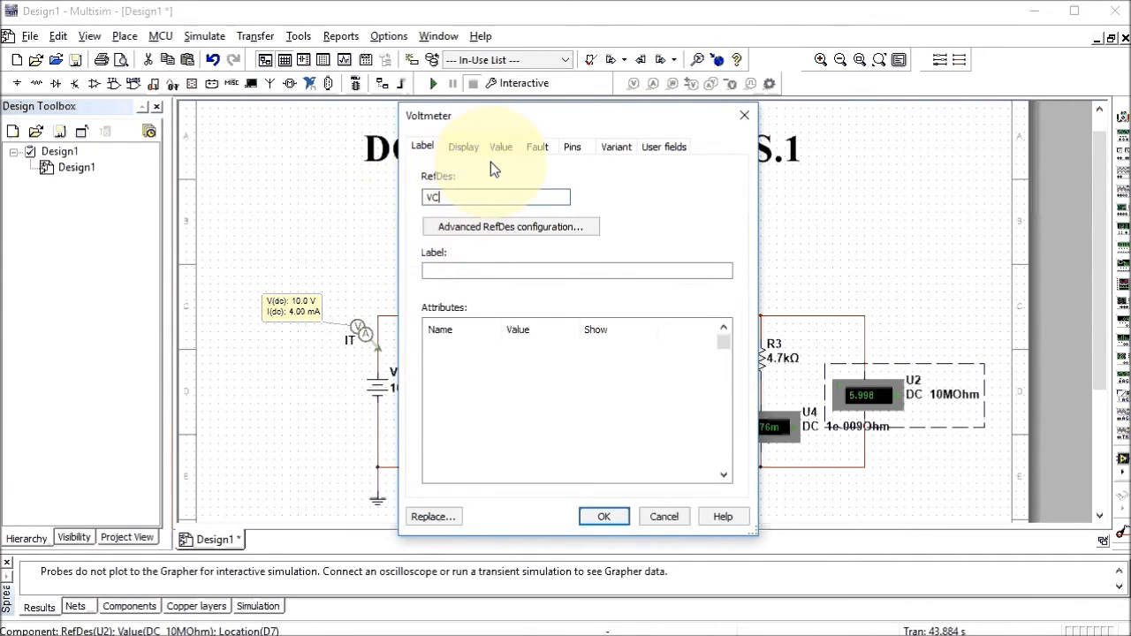
Hide labels, values and attributes so only VC shows, then place that name above the meter
left_click(466, 147)
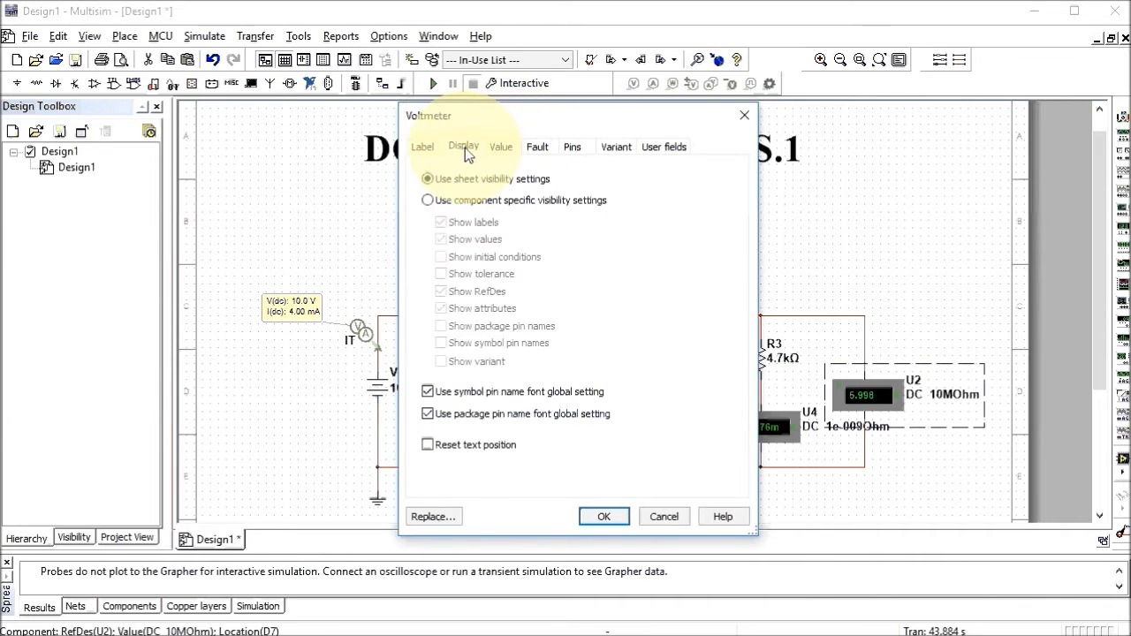
left_click(427, 201)
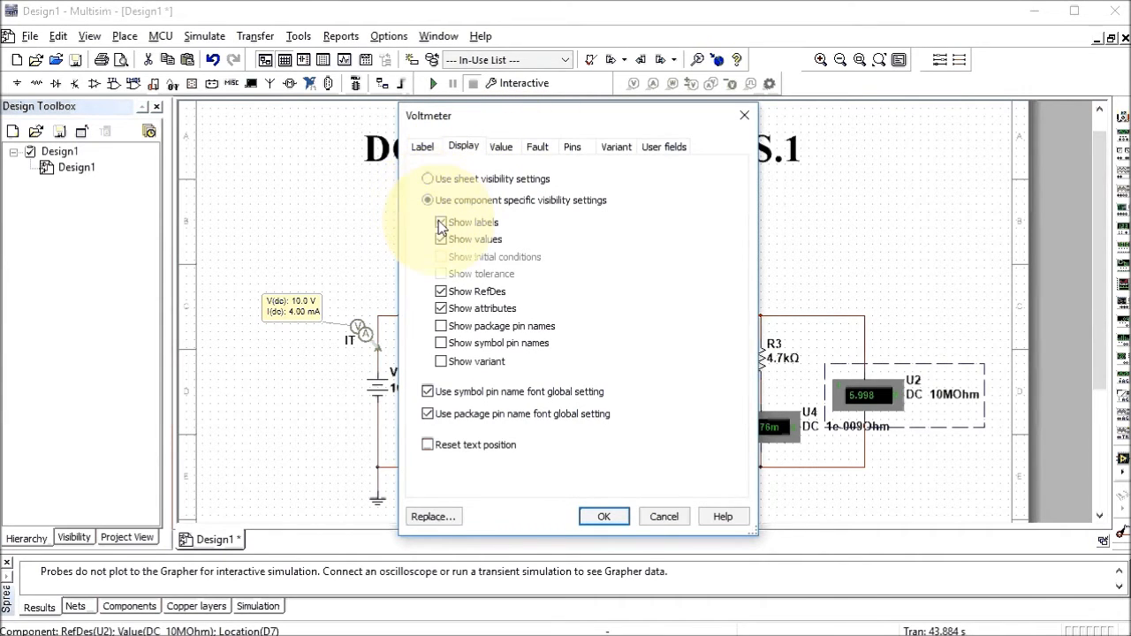
left_click(441, 222)
left_click(440, 238)
left_click(440, 309)
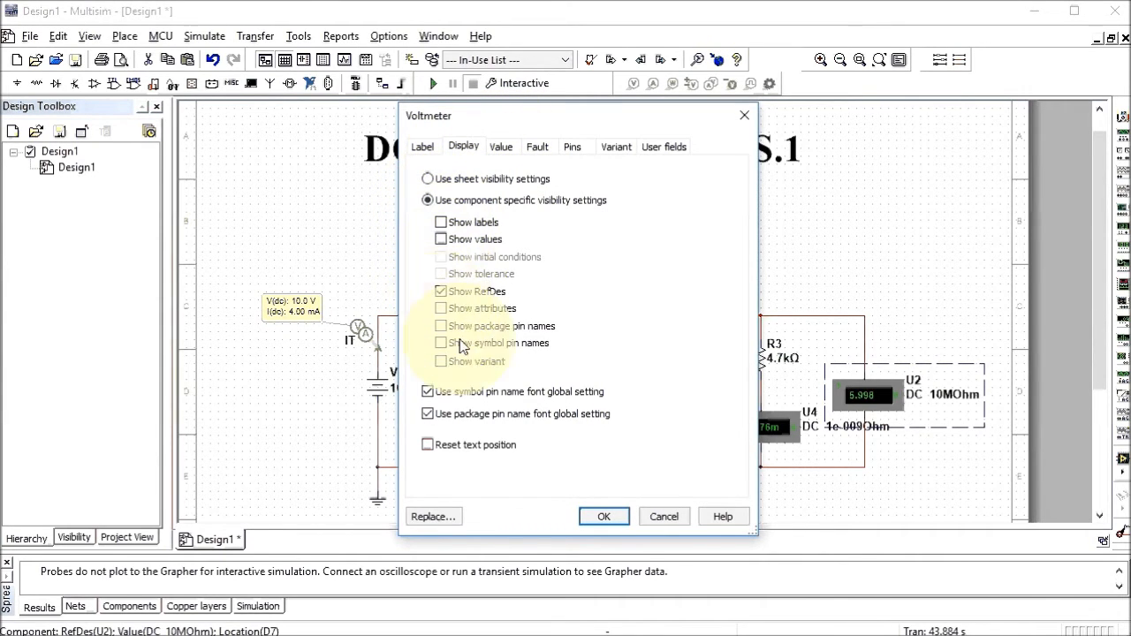
left_click(604, 517)
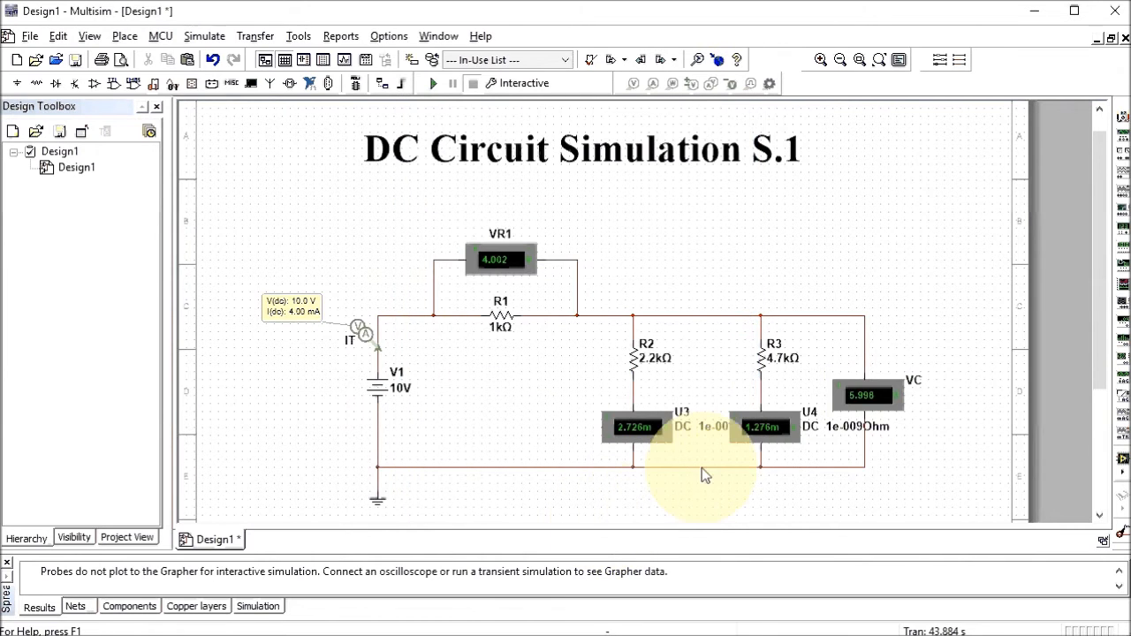
left_click(917, 386)
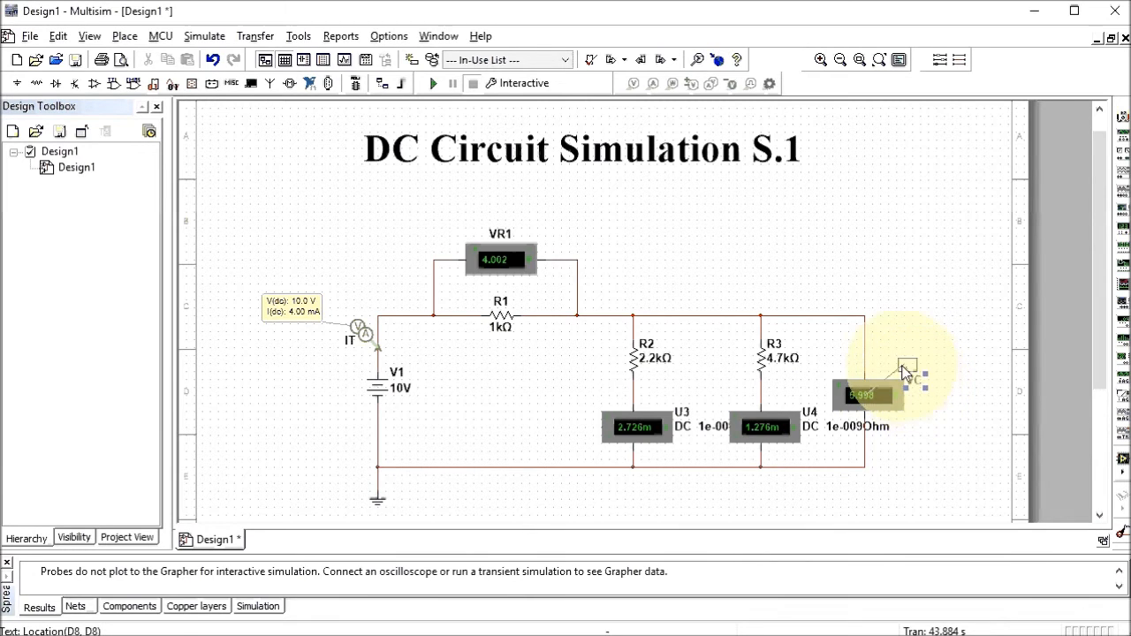
left_click_drag(882, 370, 882, 370)
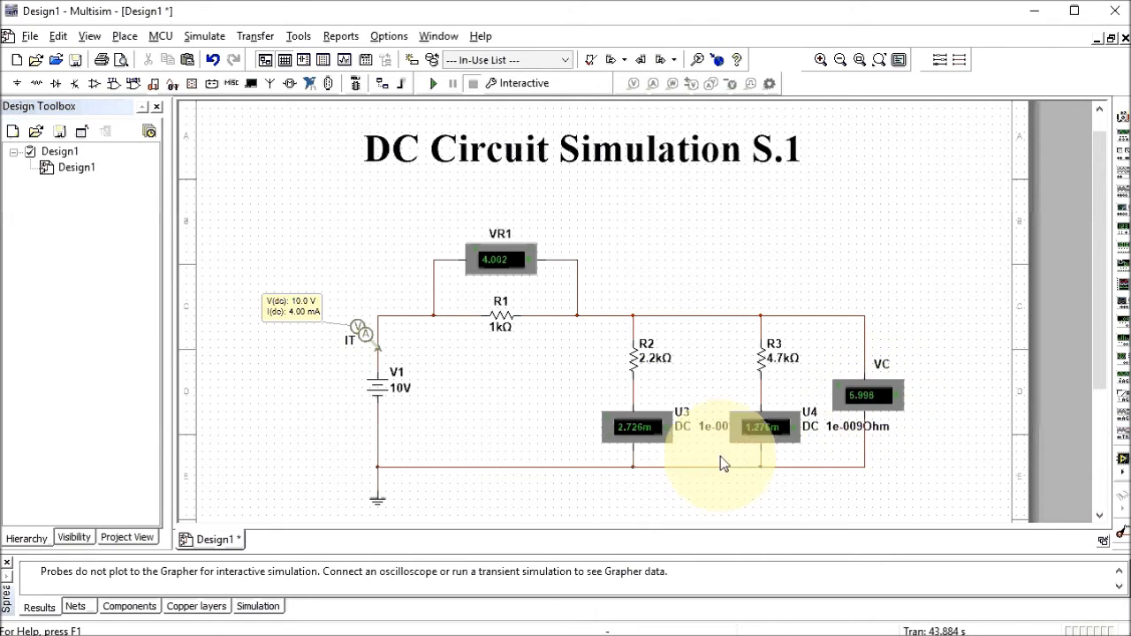
Rename ammeter U3 to IR2, show only its name, and move the label above it
double_click(643, 428)
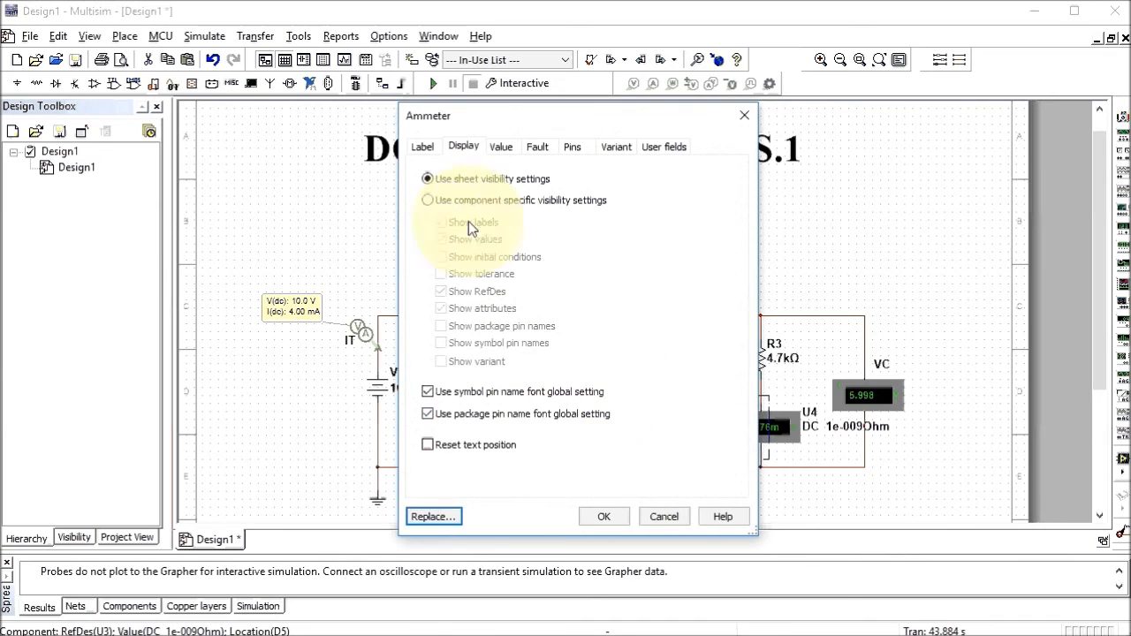
left_click(423, 146)
double_click(444, 197)
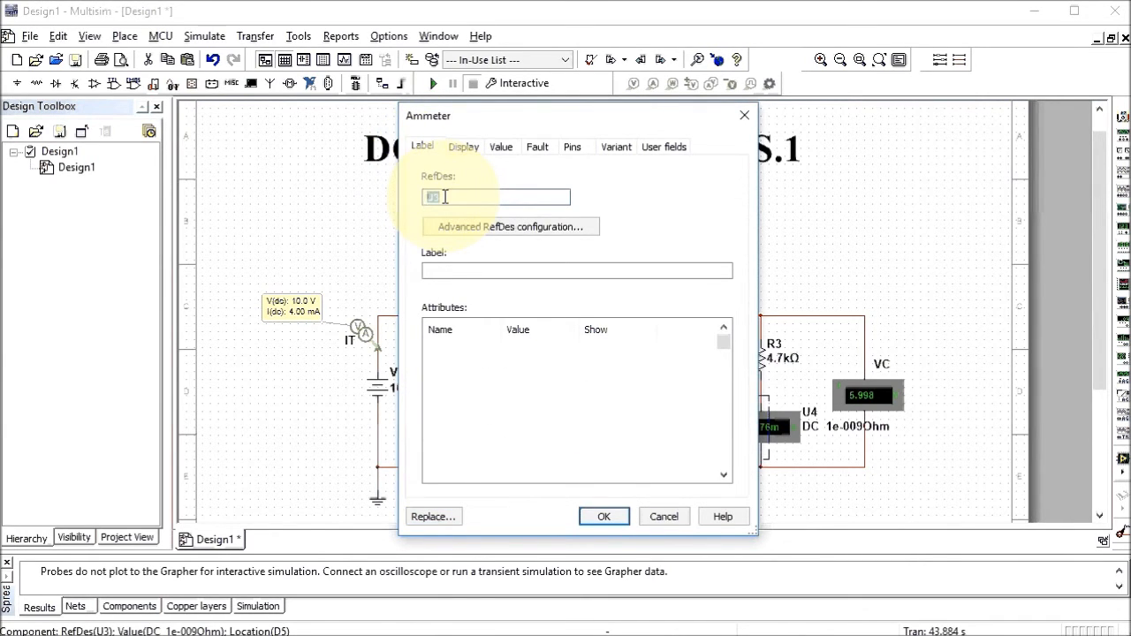
type("IR2")
left_click(456, 142)
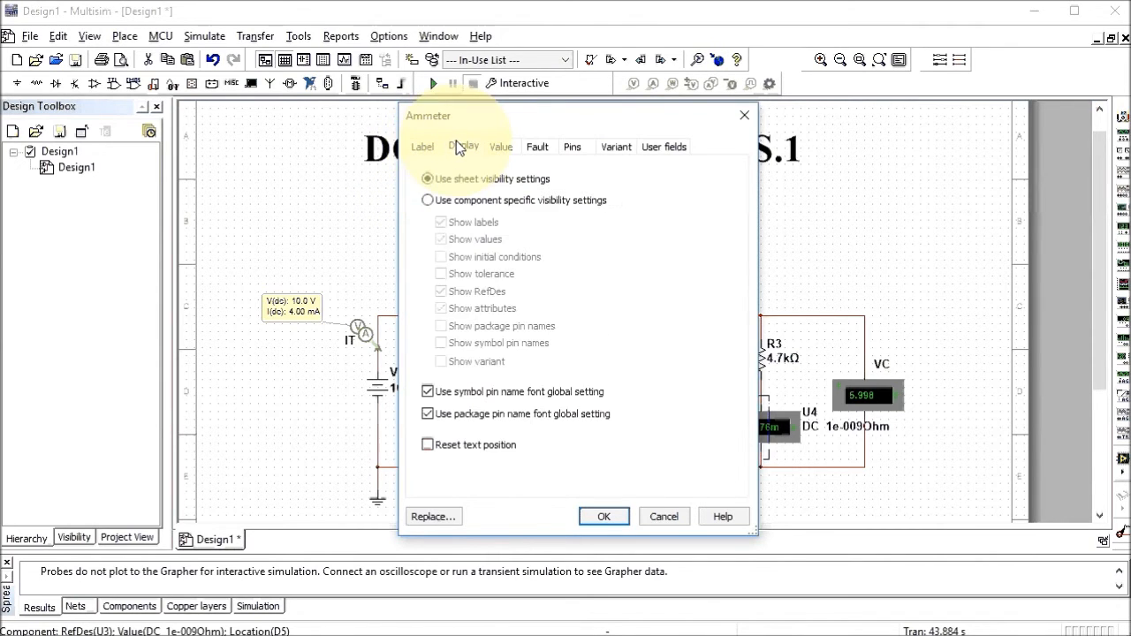
left_click(436, 210)
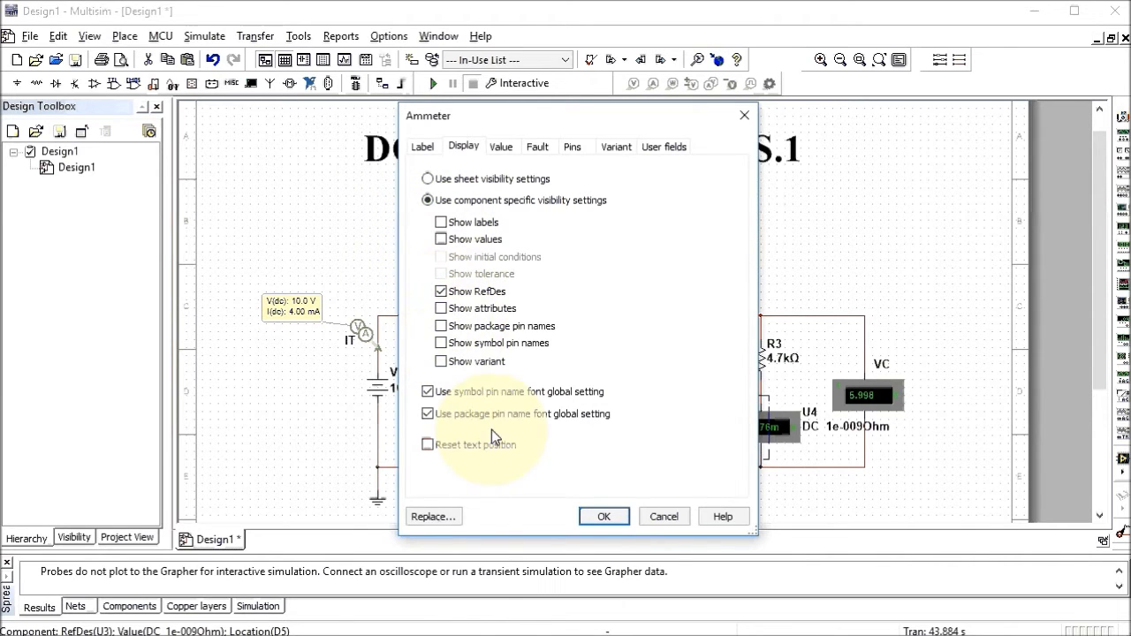
left_click(597, 518)
left_click_drag(688, 412, 653, 393)
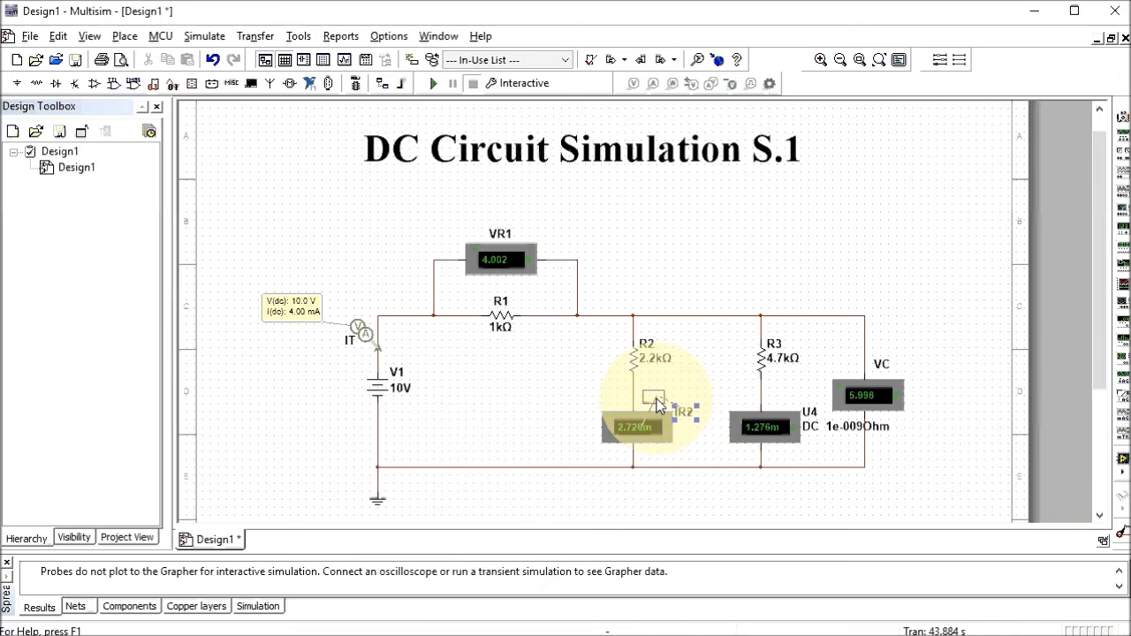
Rename ammeter U4 to IR3, hide its attributes, and move the label above it
left_click(761, 427)
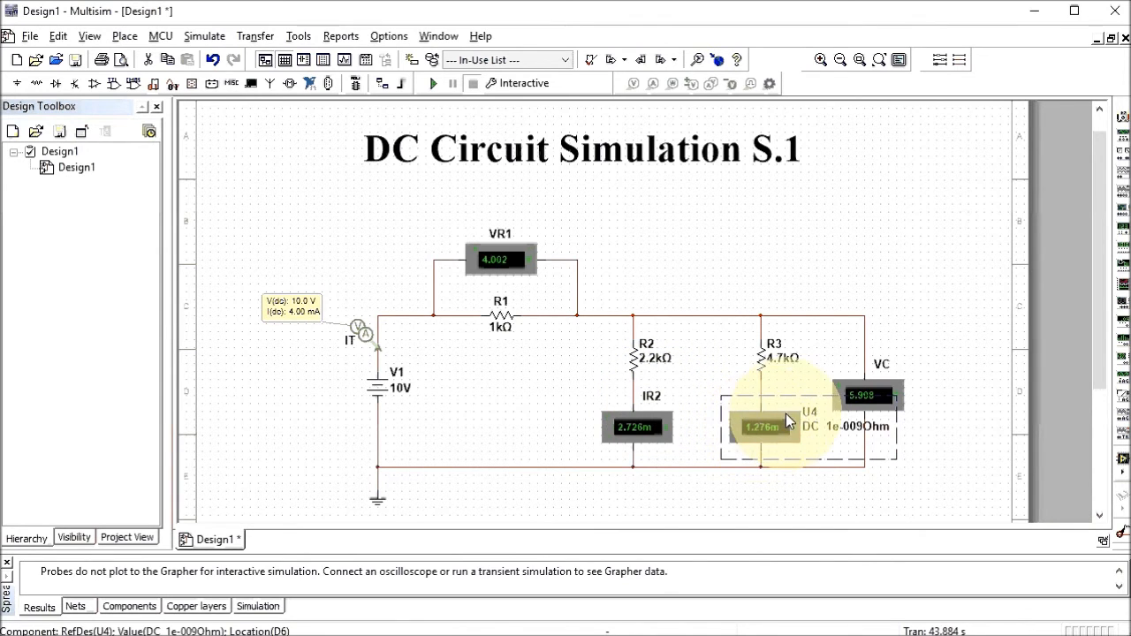
double_click(760, 427)
left_click(423, 147)
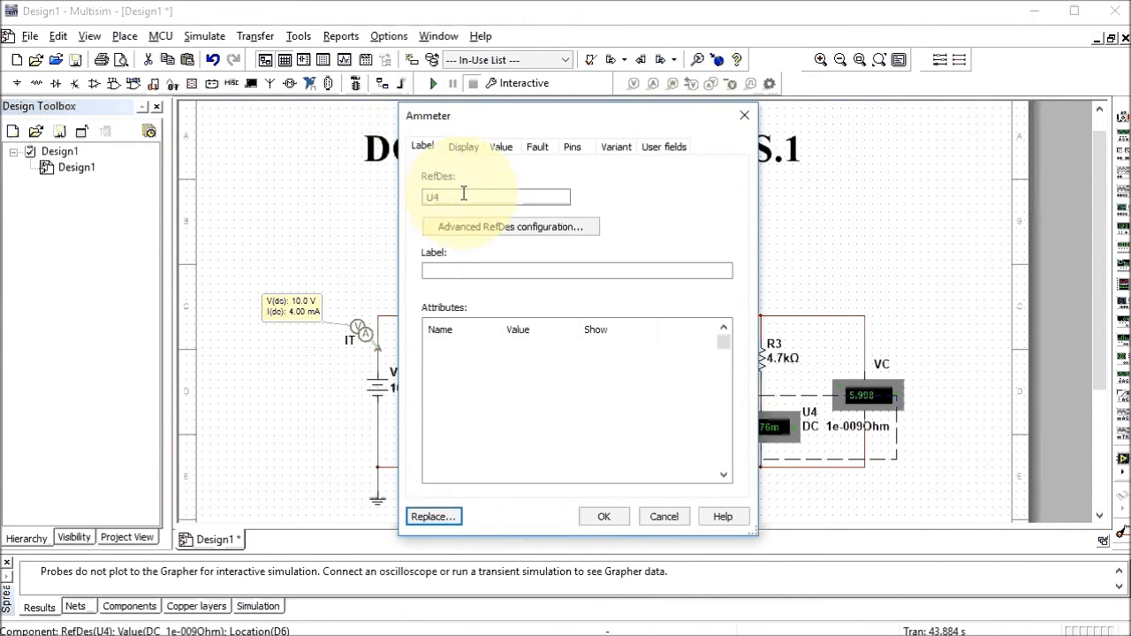
double_click(430, 196)
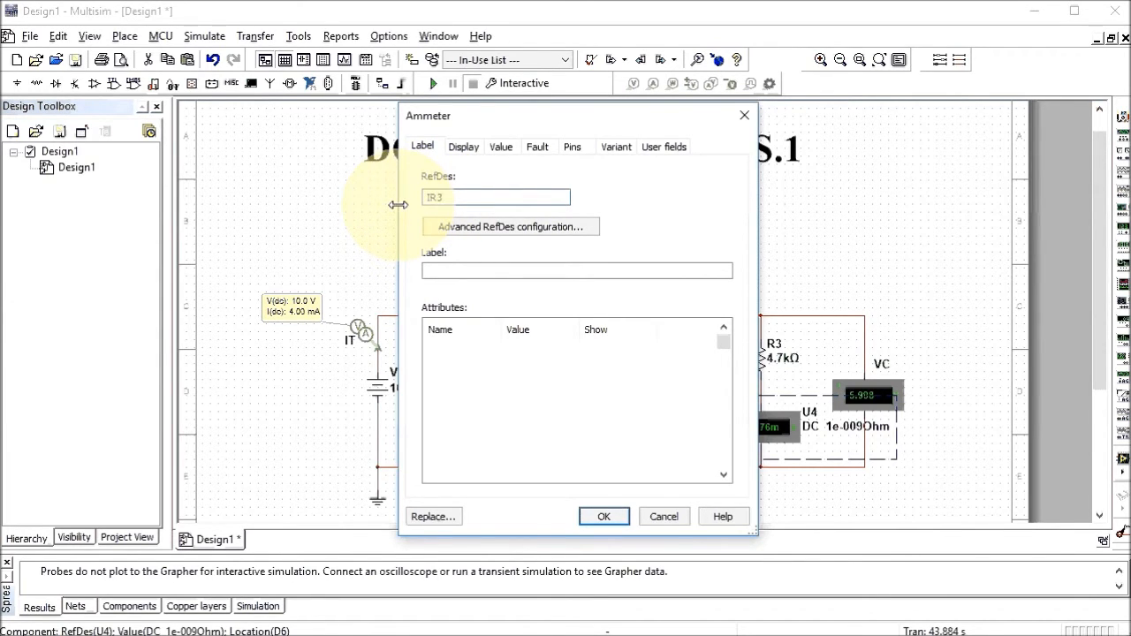
left_click(459, 151)
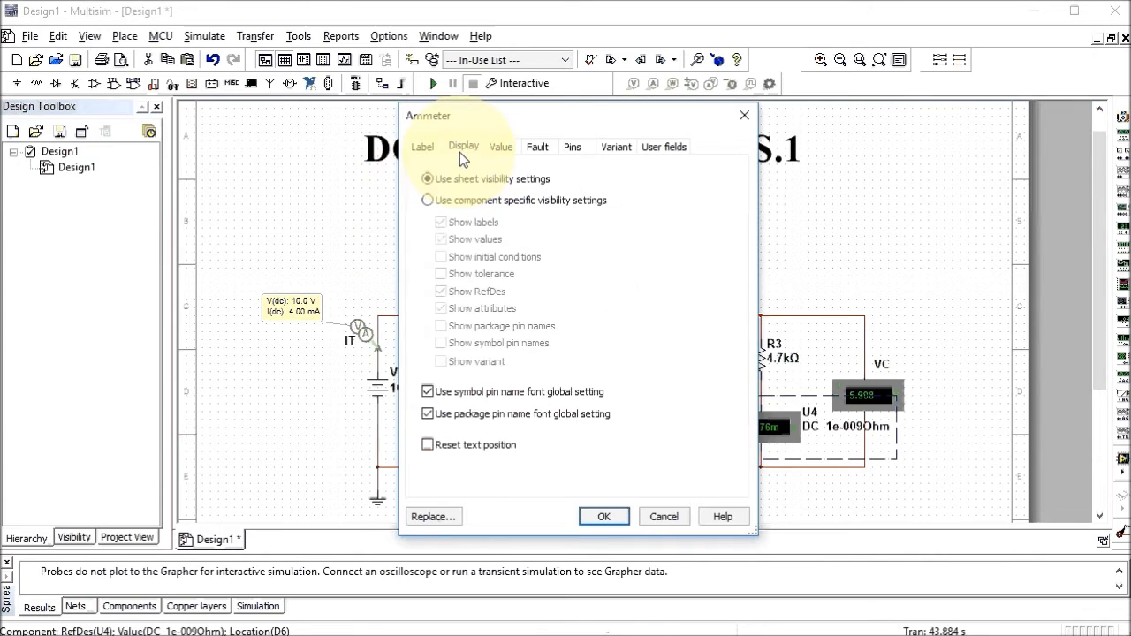
left_click(427, 201)
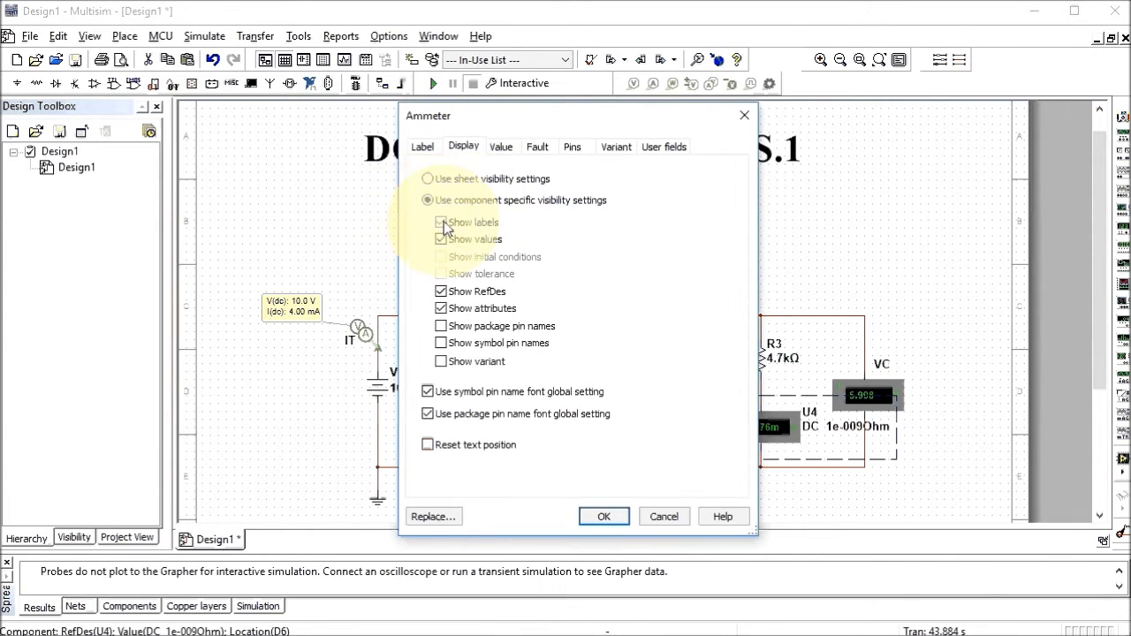
left_click(442, 309)
left_click(604, 518)
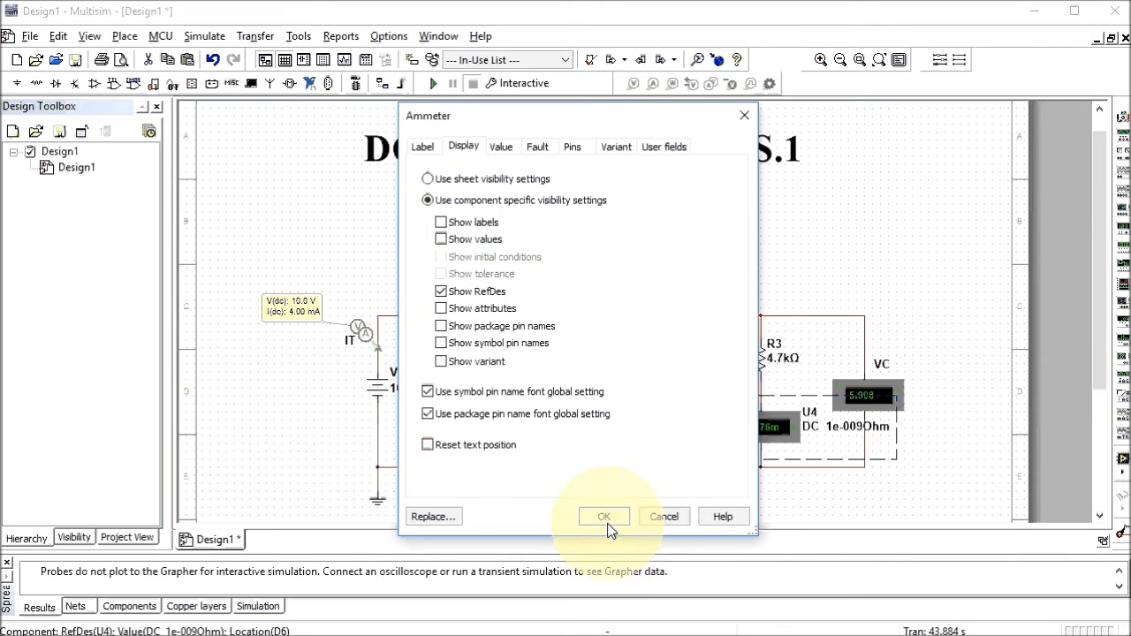
left_click_drag(807, 415, 778, 399)
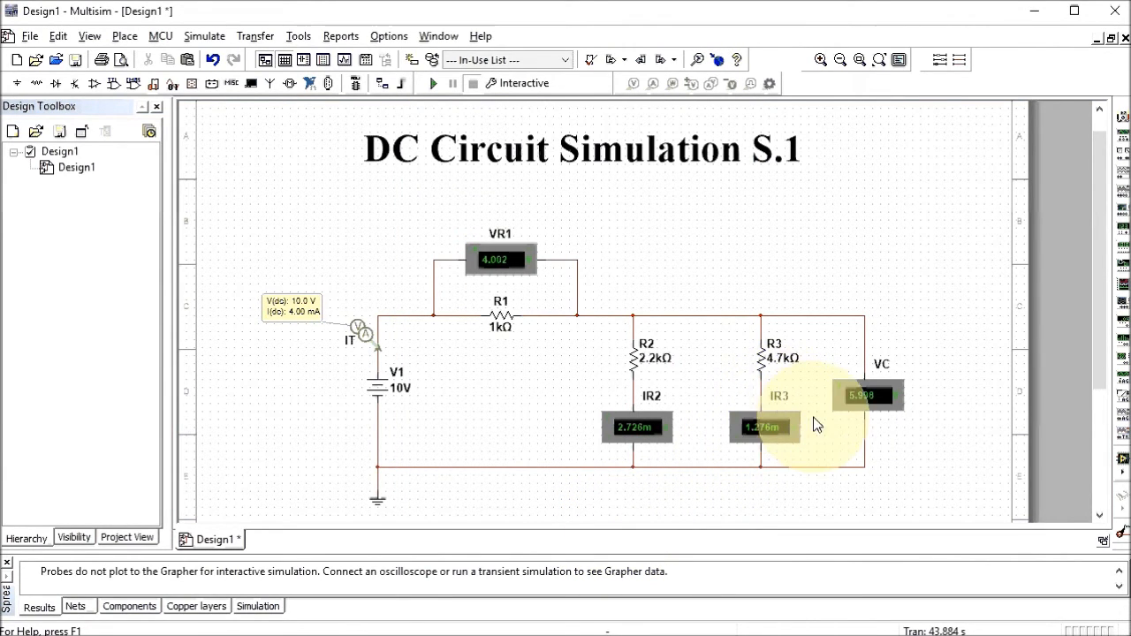
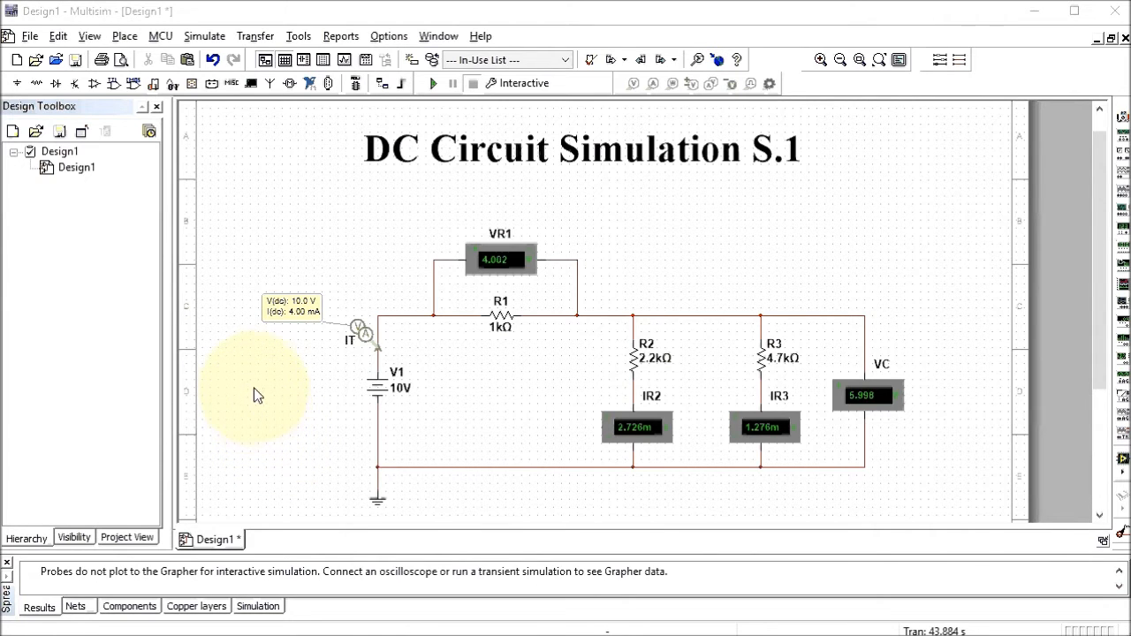
Begin creating a new design from the File menu, then cancel it
left_click(30, 36)
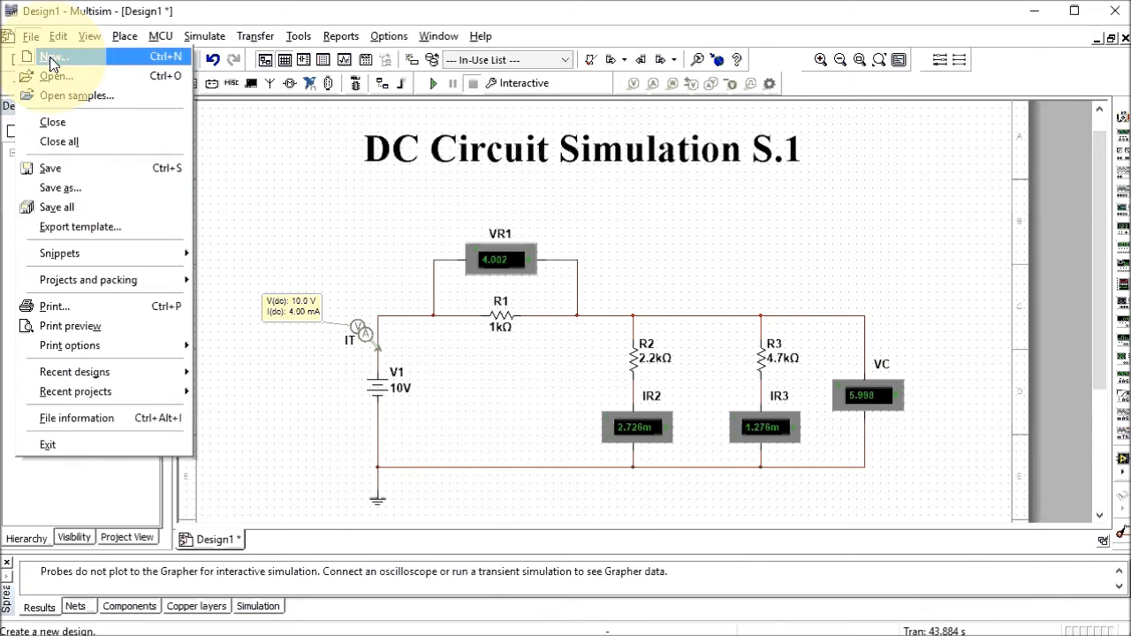
left_click(52, 58)
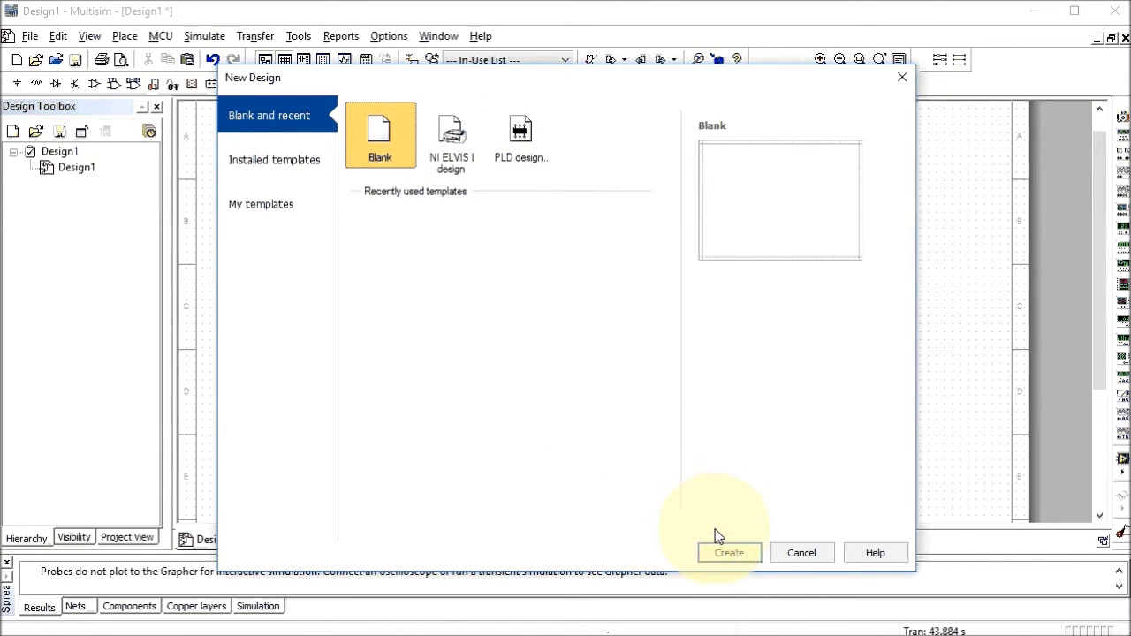
left_click(811, 554)
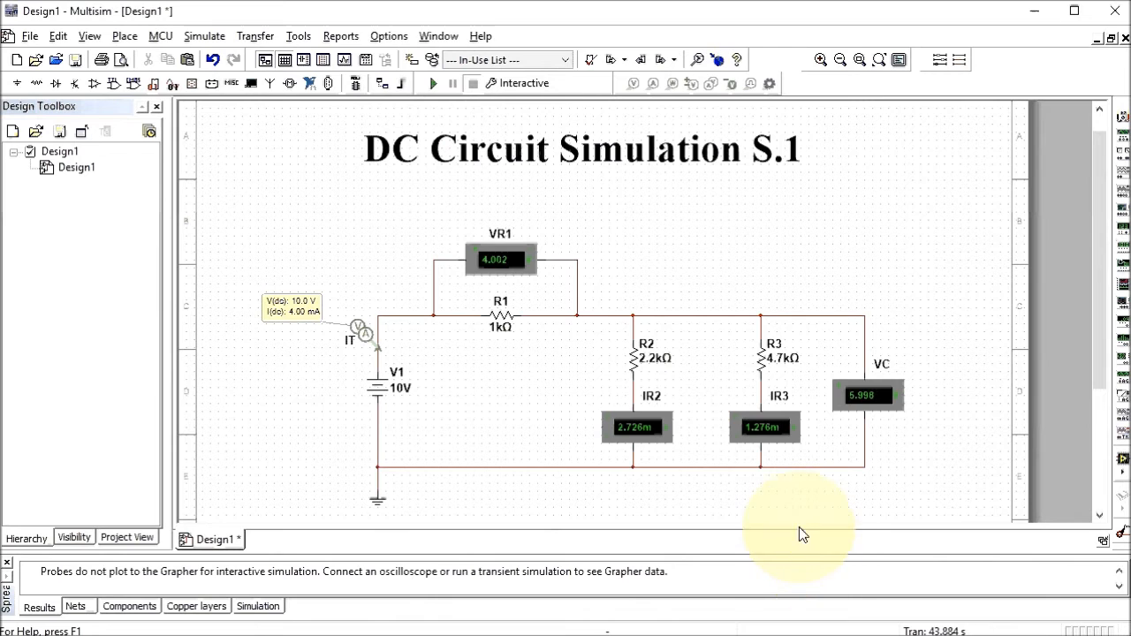
Add a new page with Multi-page, keeping the default page name 2
left_click(123, 41)
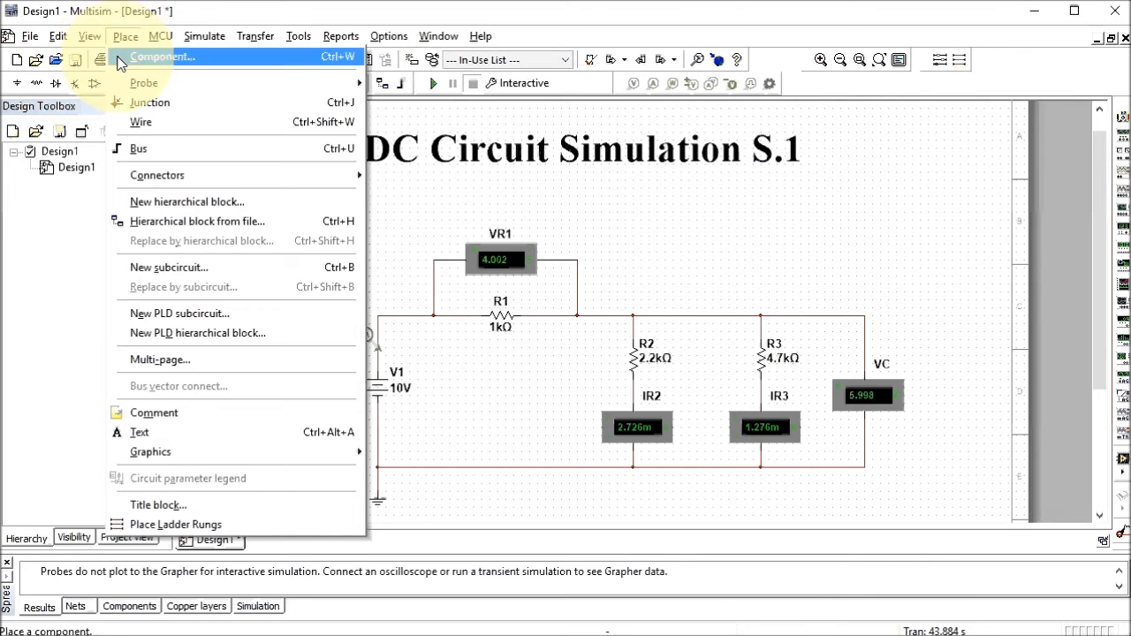
left_click(164, 360)
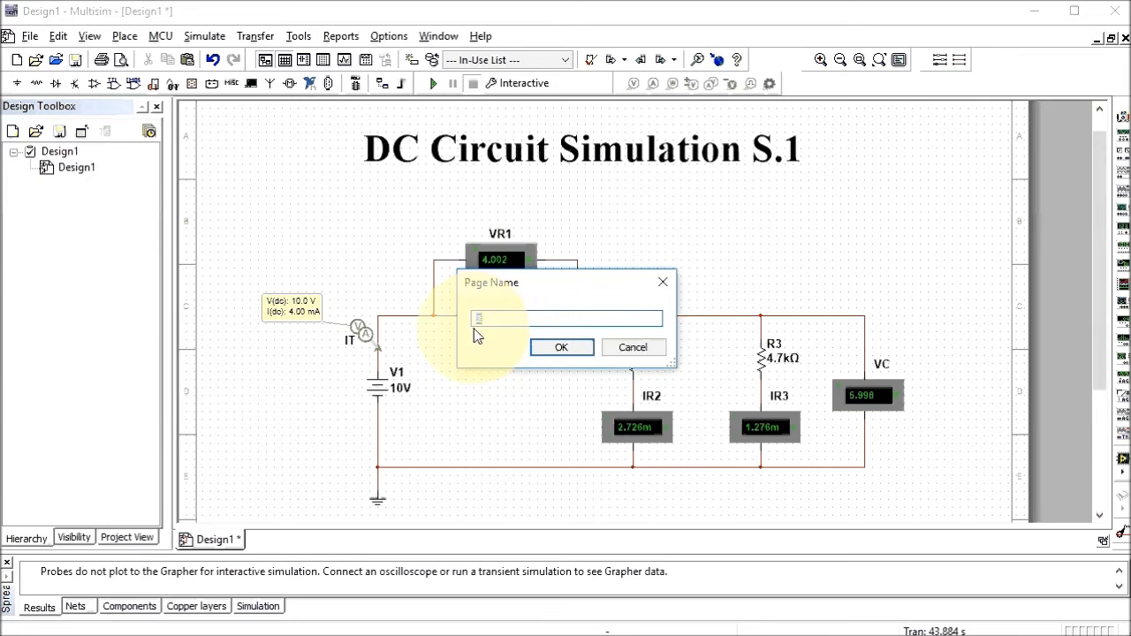
left_click(547, 347)
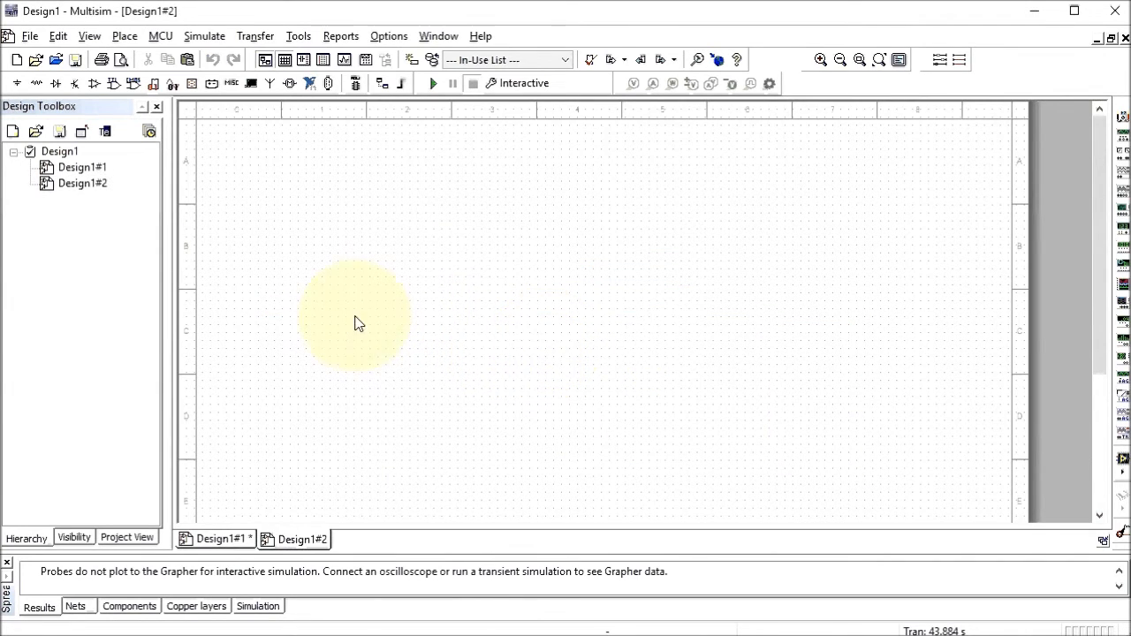
Switch between Design1#1 and Design1#2, end on page 1, and select its Sheet 1 of 2 title block
double_click(71, 170)
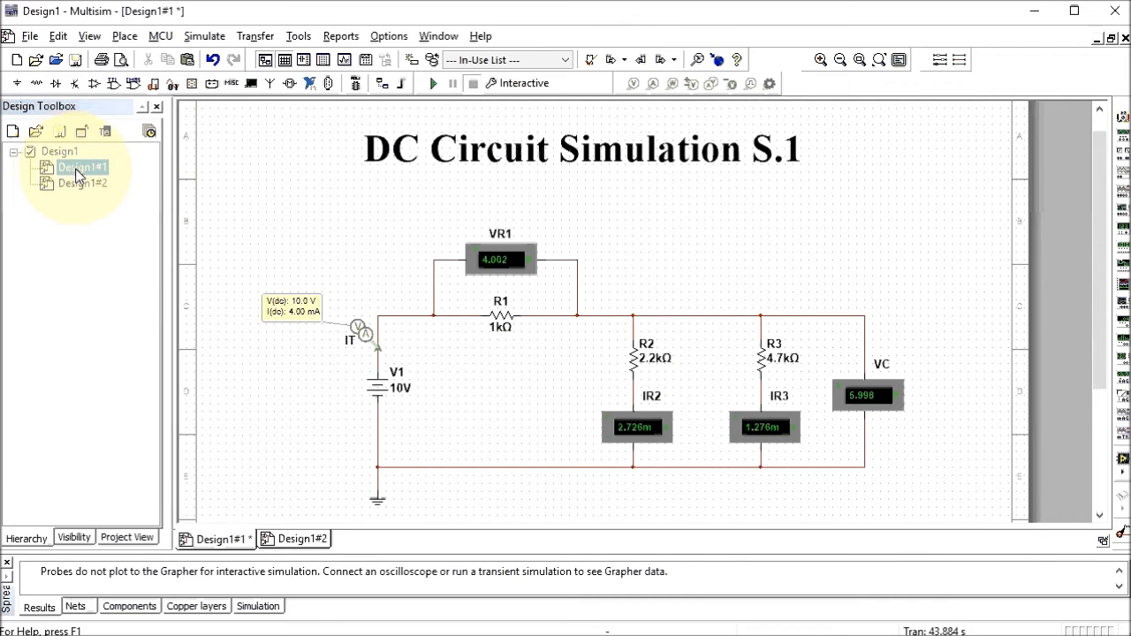
double_click(77, 184)
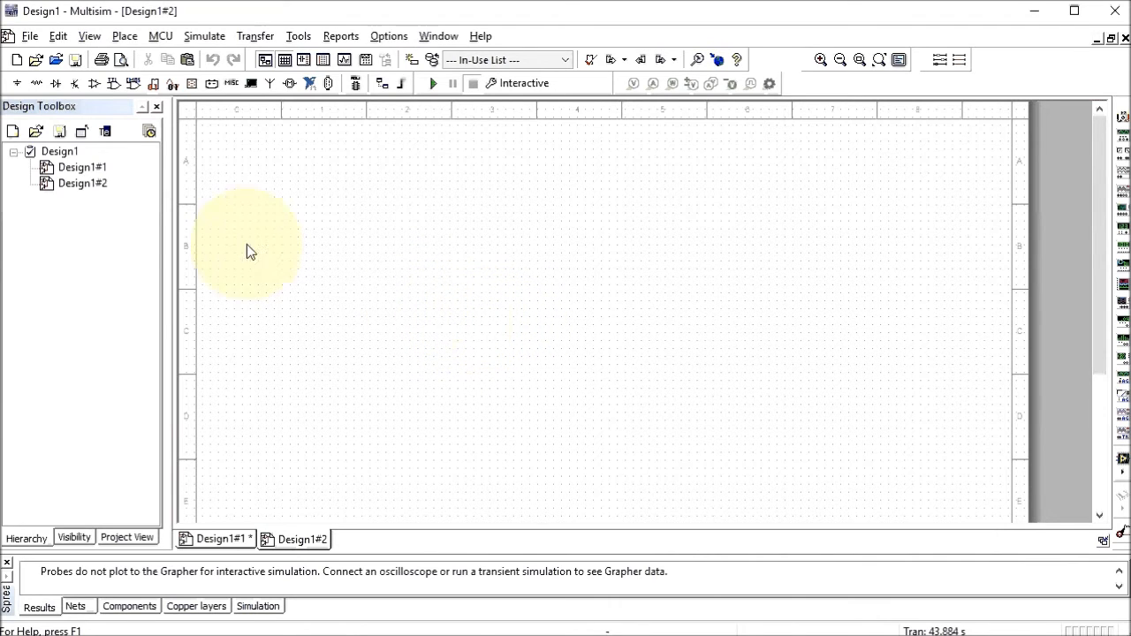
double_click(81, 168)
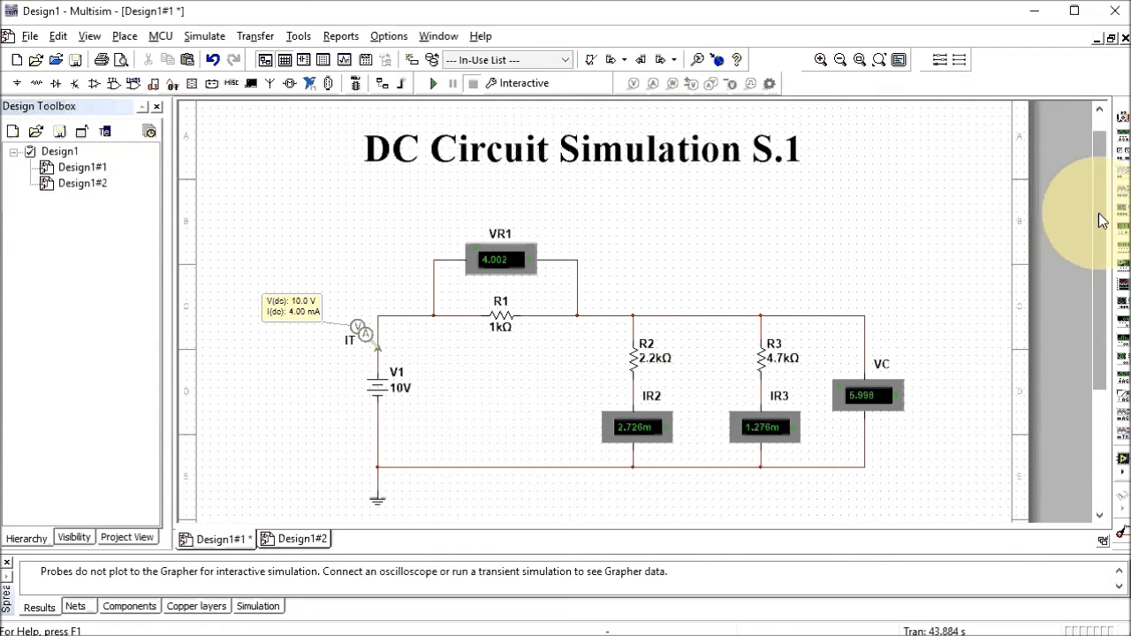
left_click_drag(1102, 221, 1091, 329)
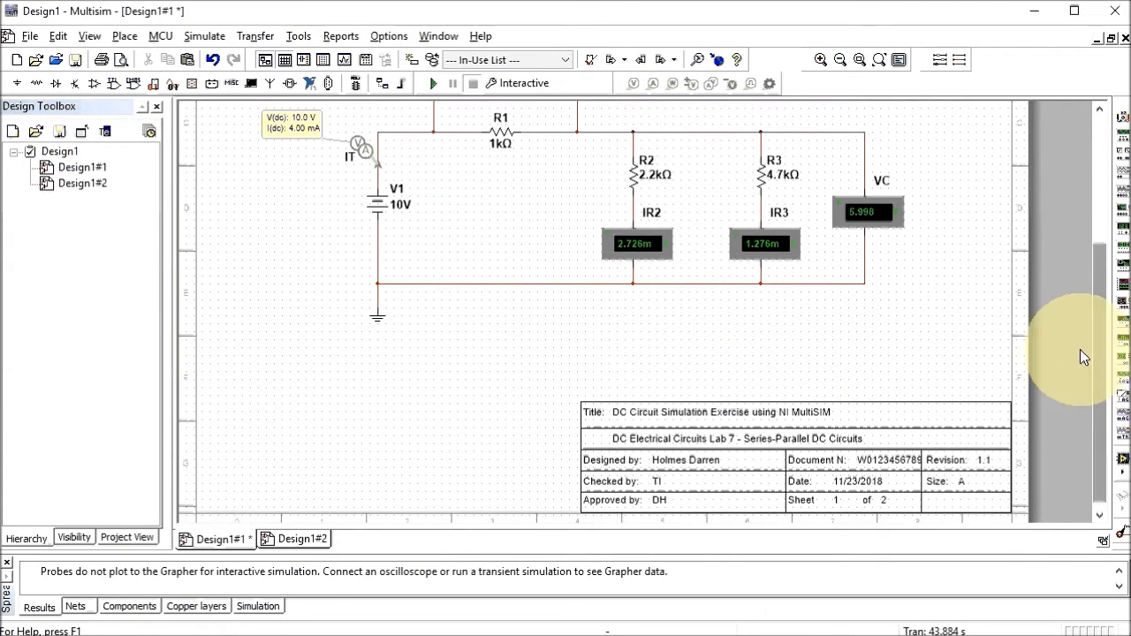
left_click(634, 446)
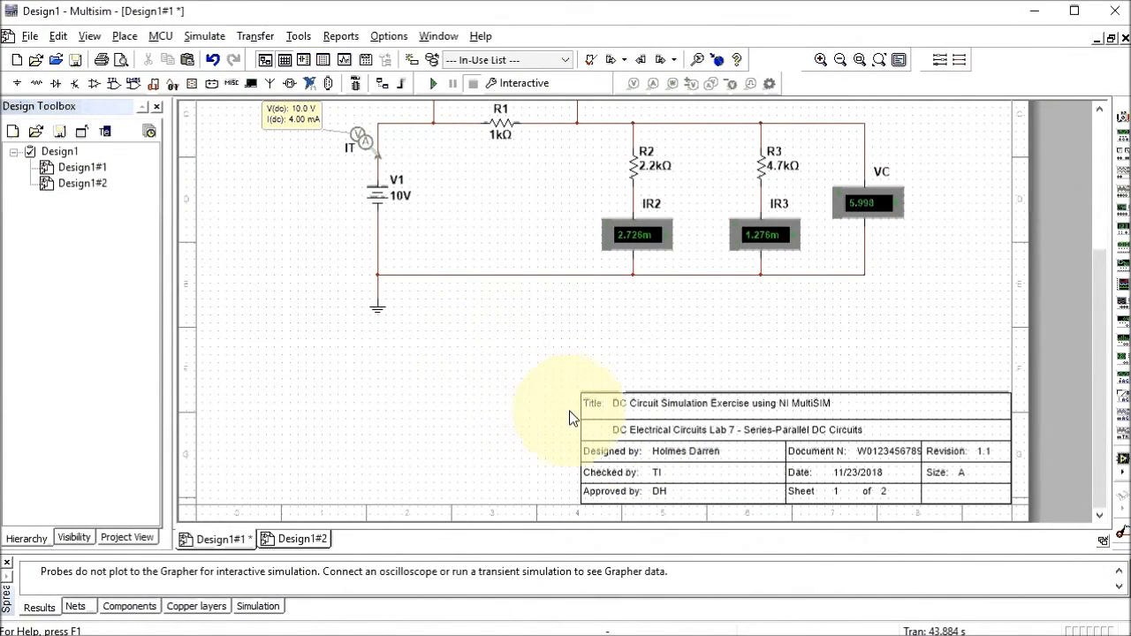
left_click(672, 431)
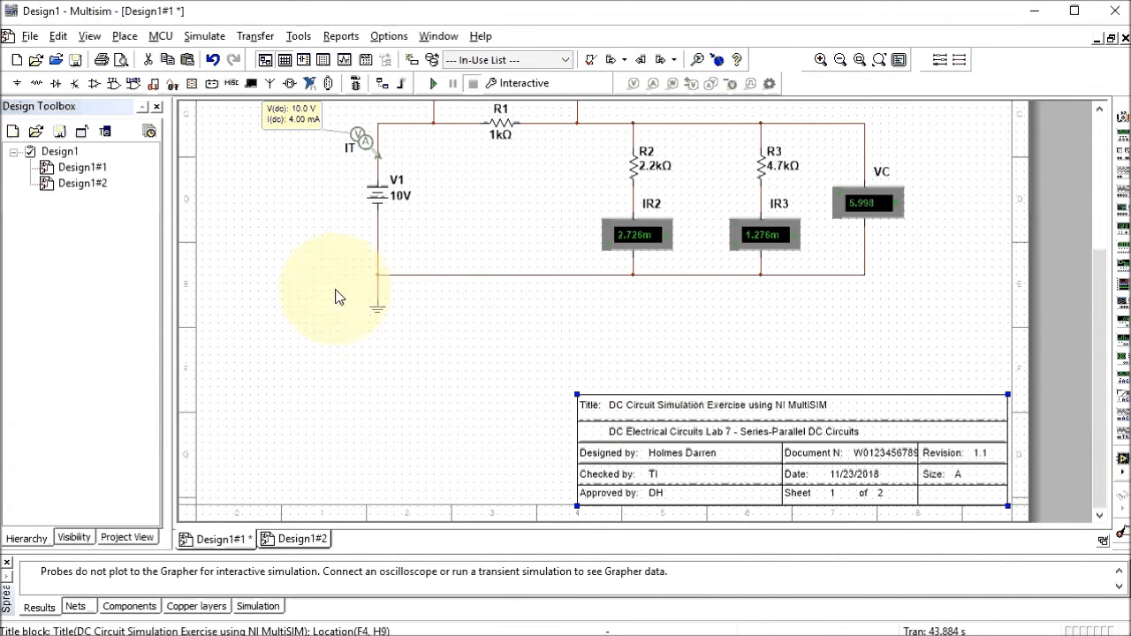
Copy page 1's title block and paste it onto Design1#2, where it reads Sheet 2 of 2
left_click(59, 38)
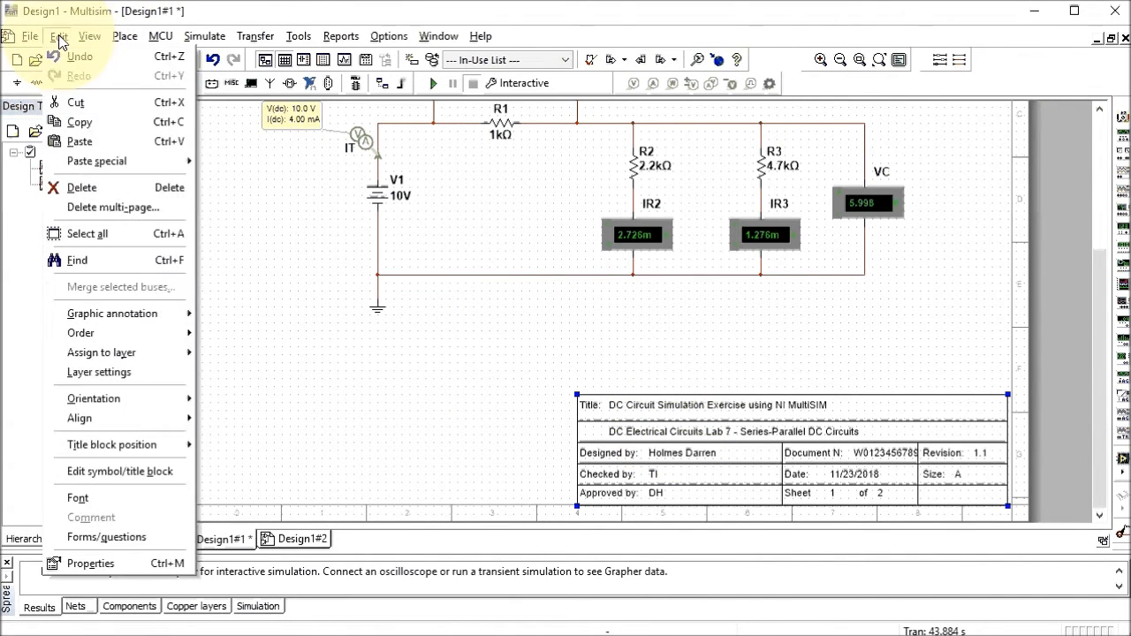
left_click(82, 130)
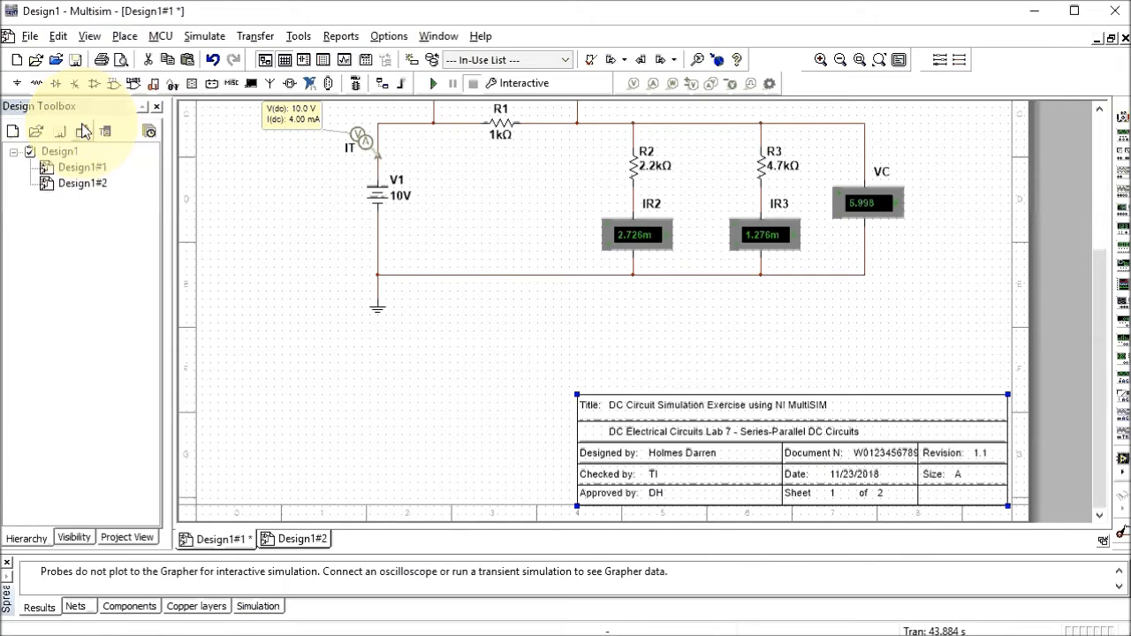
double_click(88, 187)
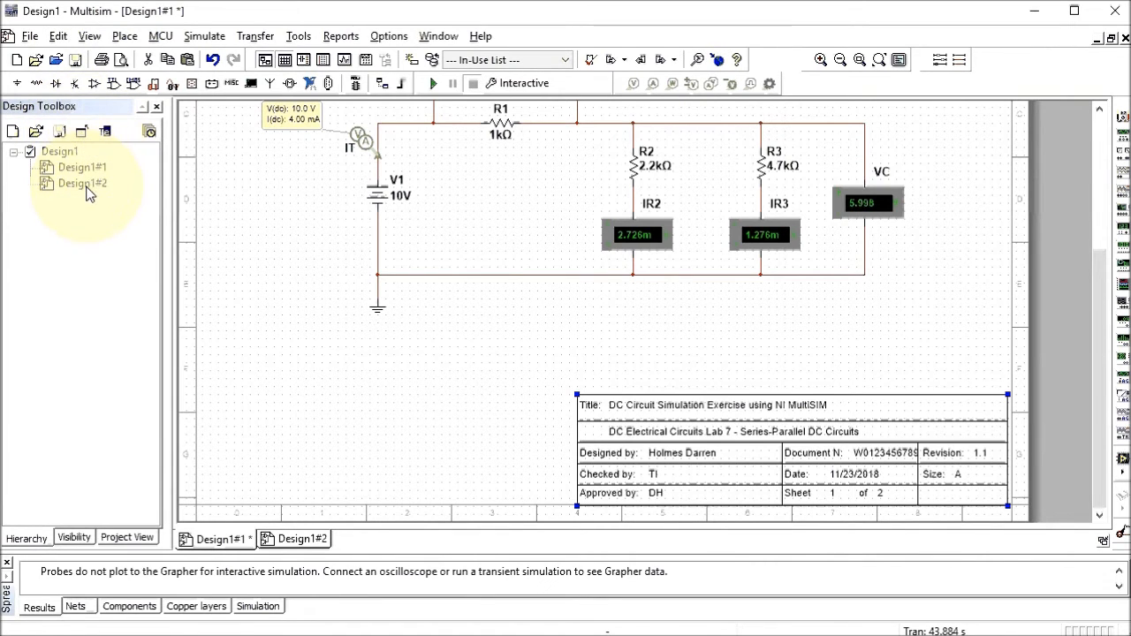
right_click(555, 383)
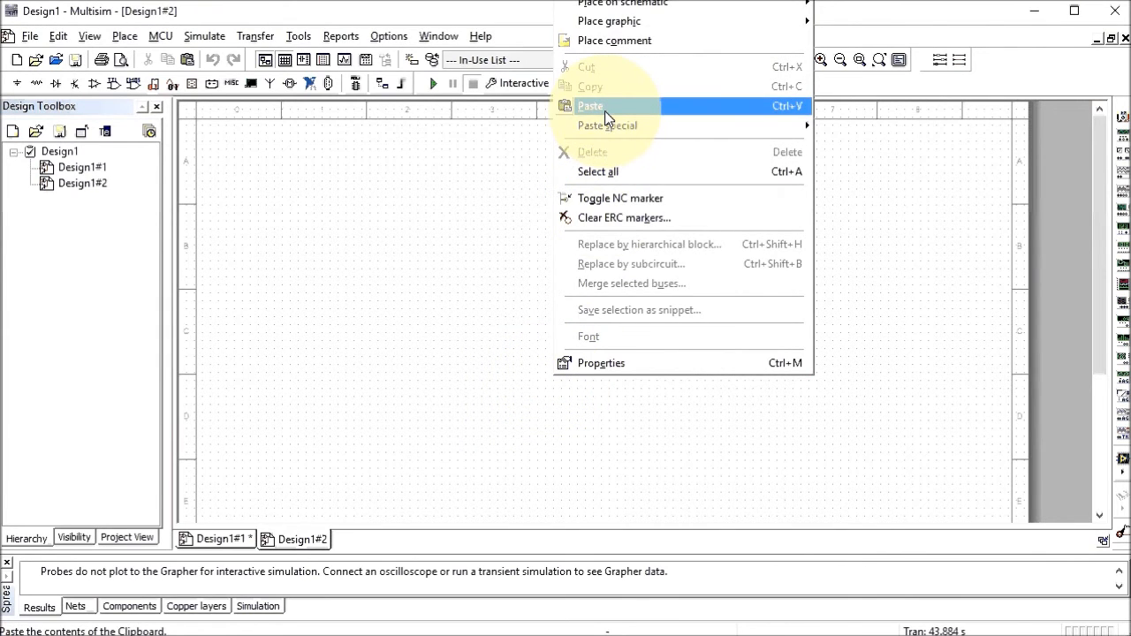
left_click(493, 216)
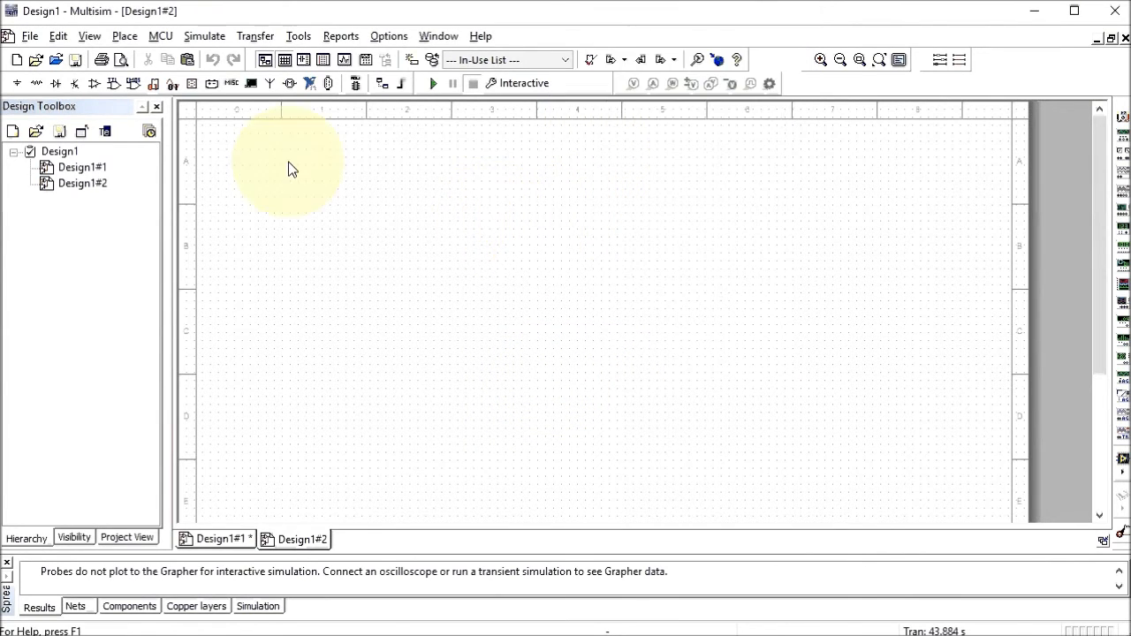
left_click(58, 36)
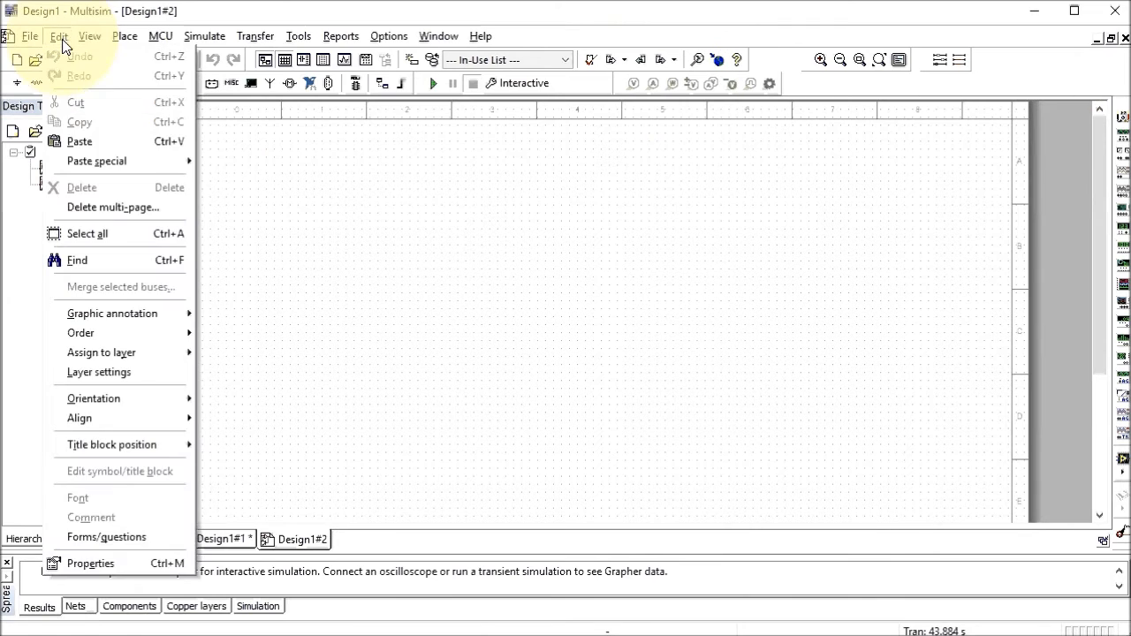
left_click(94, 144)
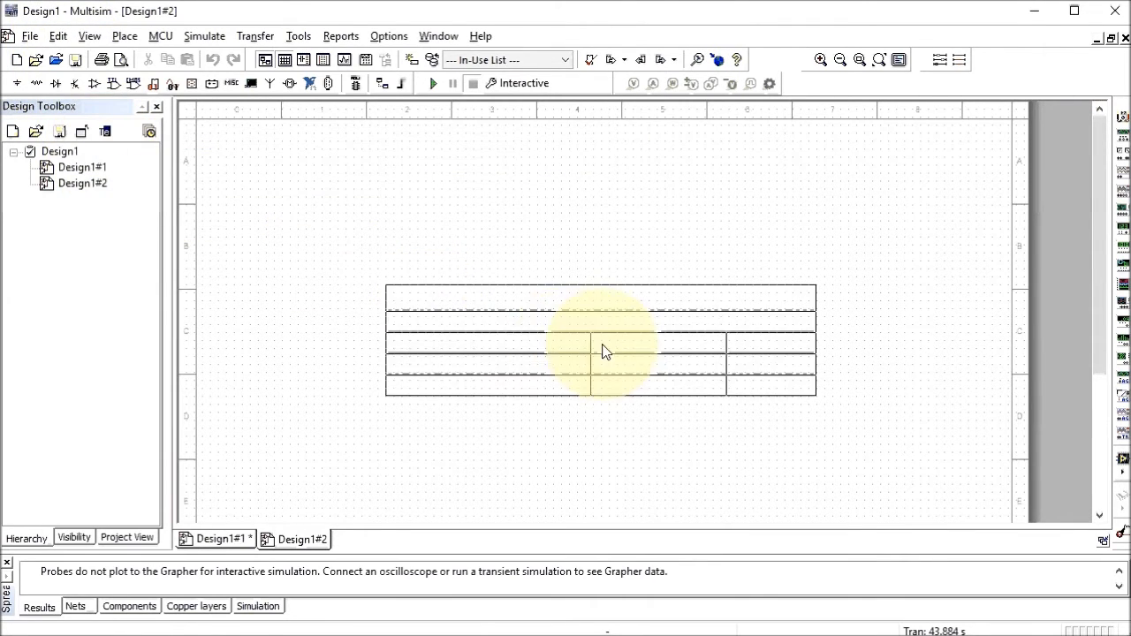
left_click(665, 370)
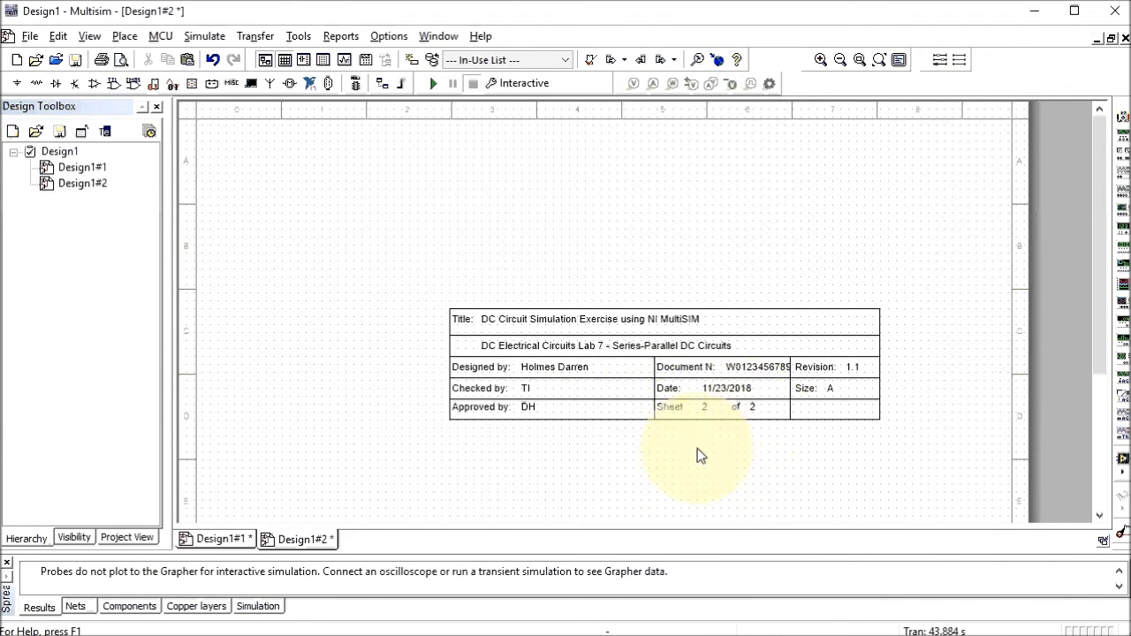
Snap page 2's title block to the sheet's bottom-right corner
right_click(575, 350)
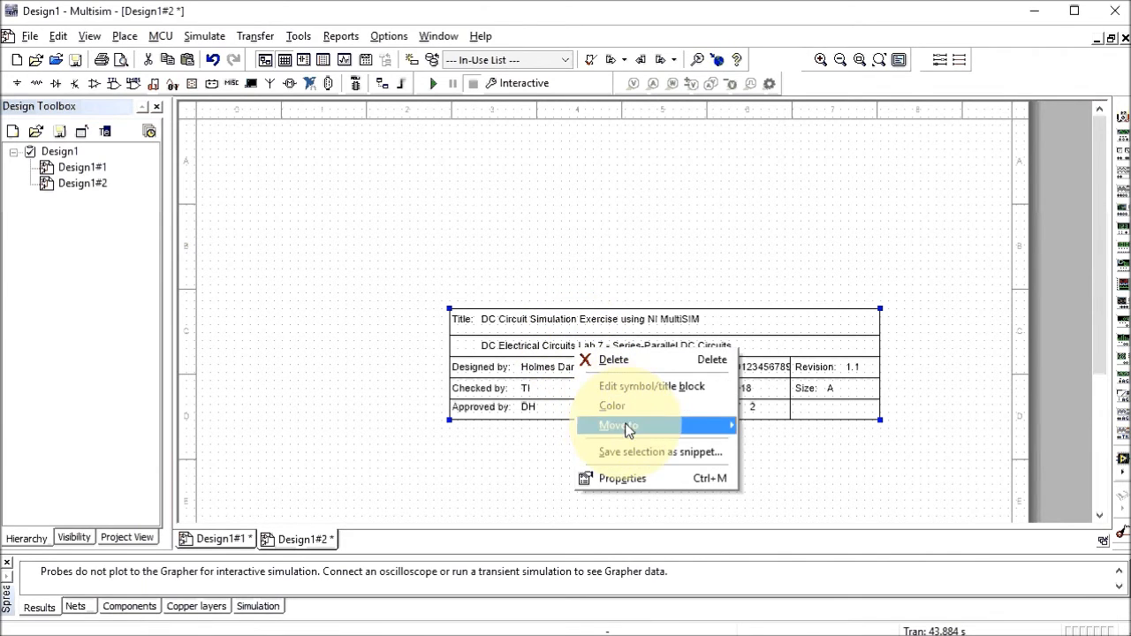
mouse_move(690, 431)
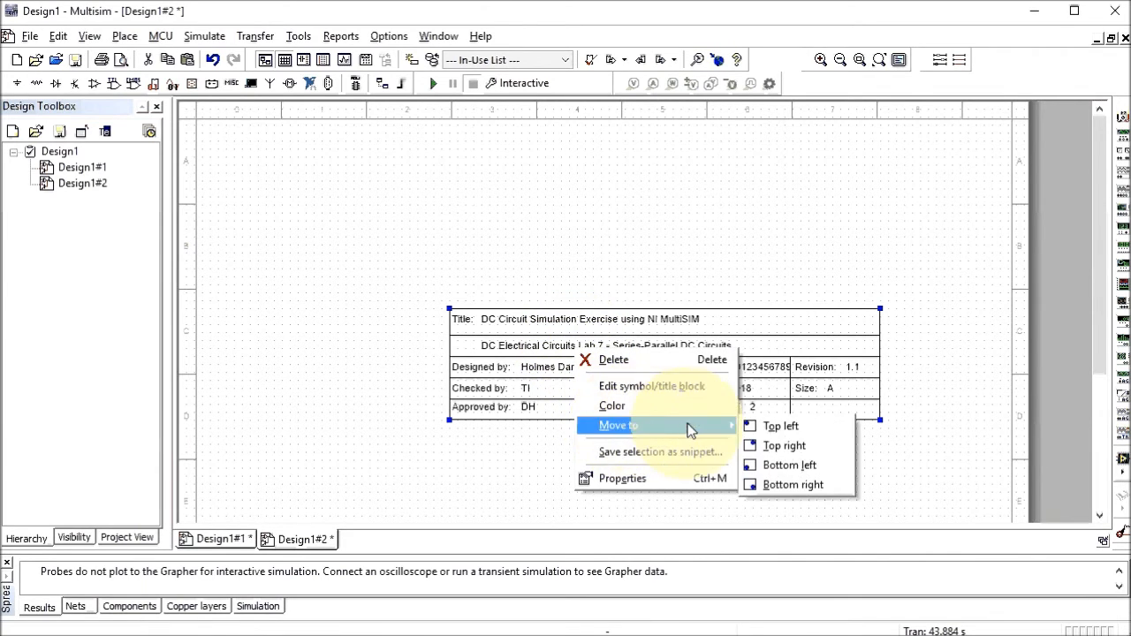
left_click(786, 486)
left_click_drag(1101, 349, 1104, 492)
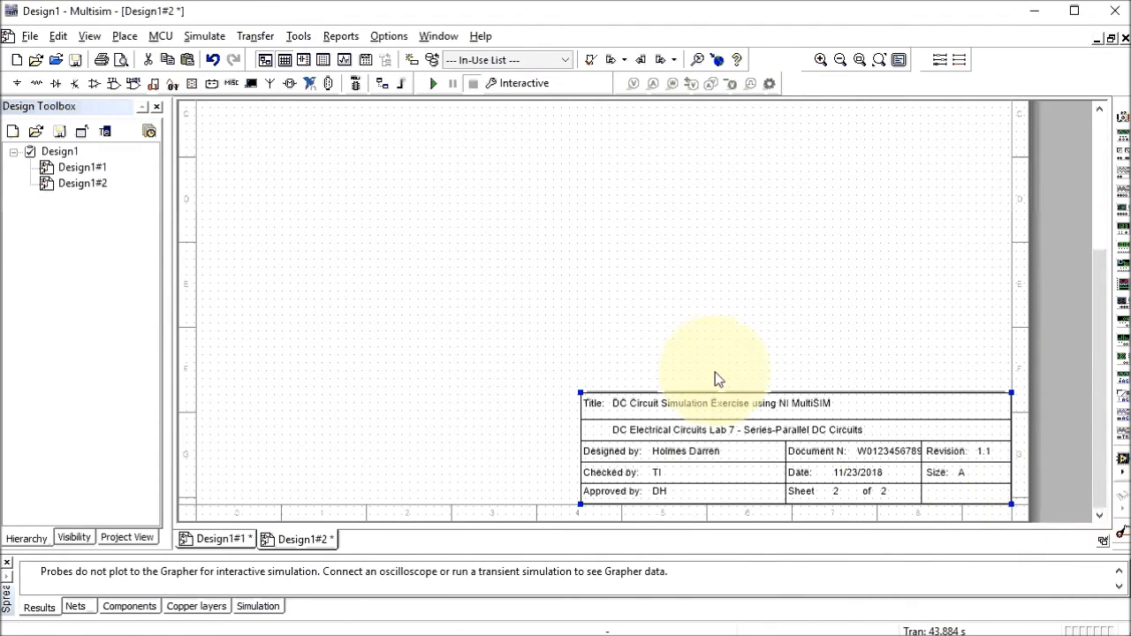
left_click(536, 339)
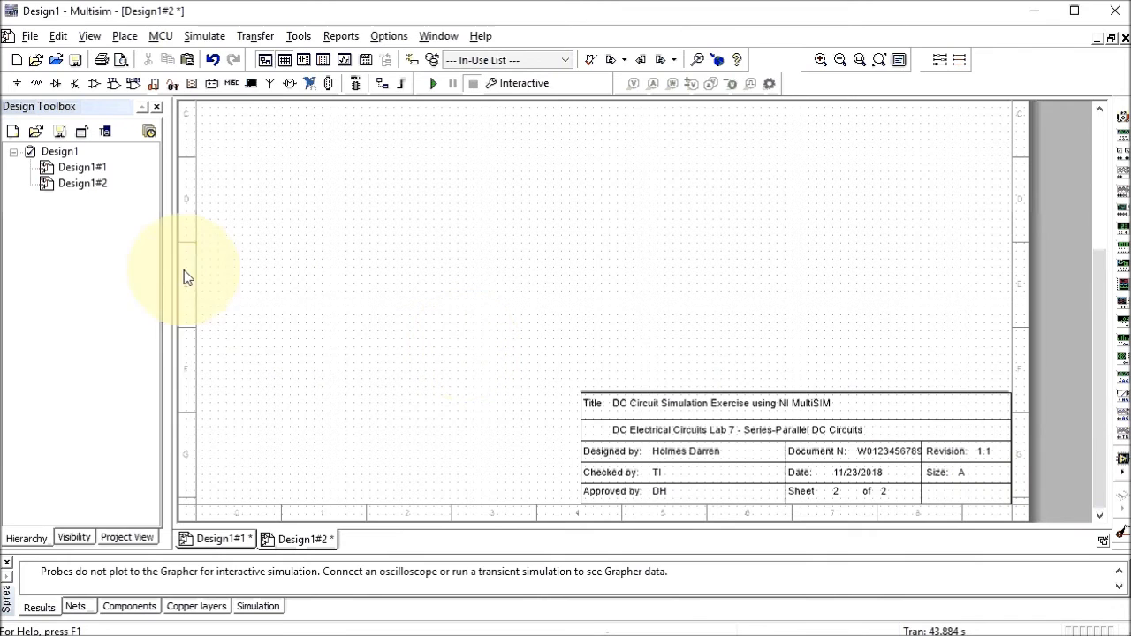
On Design1#1, move the title block to the bottom-right corner as well
double_click(94, 169)
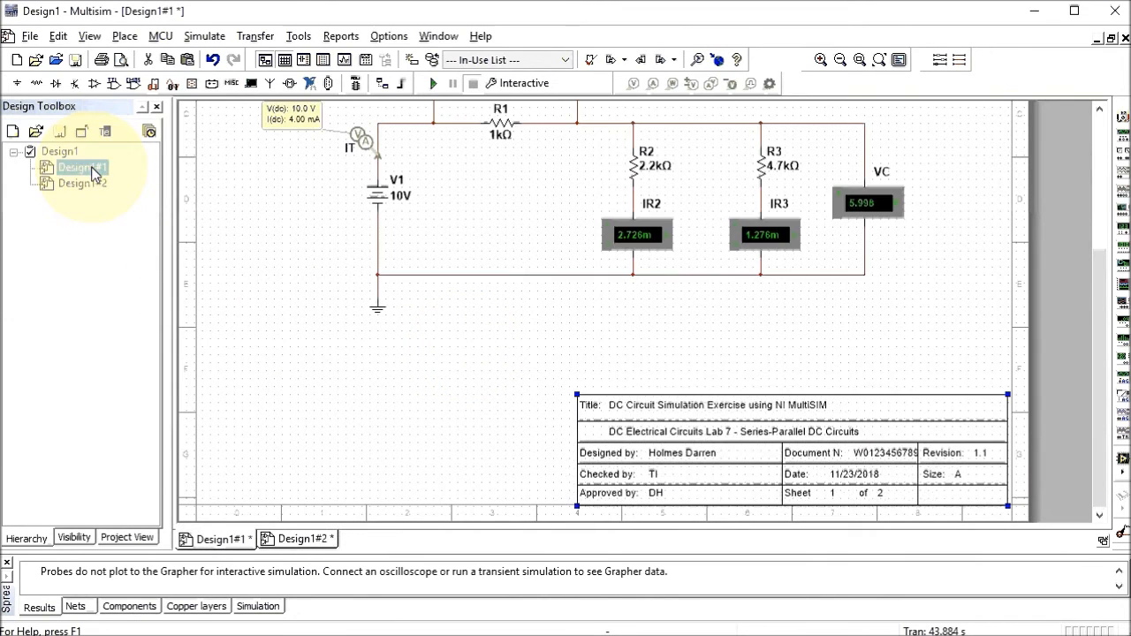
left_click(654, 439)
right_click(654, 440)
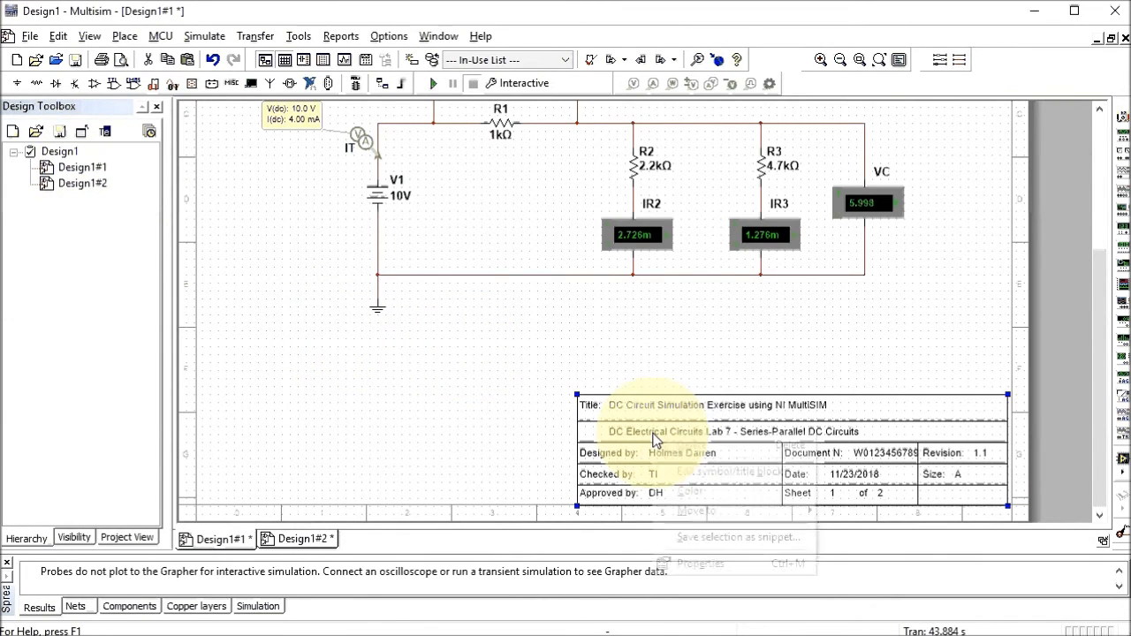
mouse_move(707, 513)
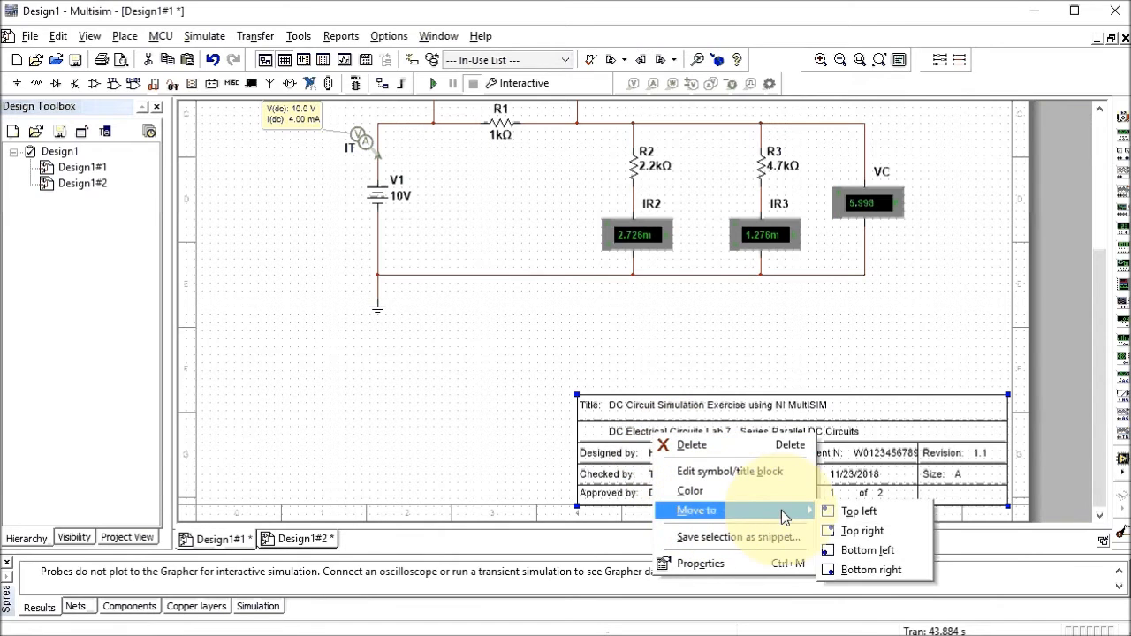
left_click(862, 570)
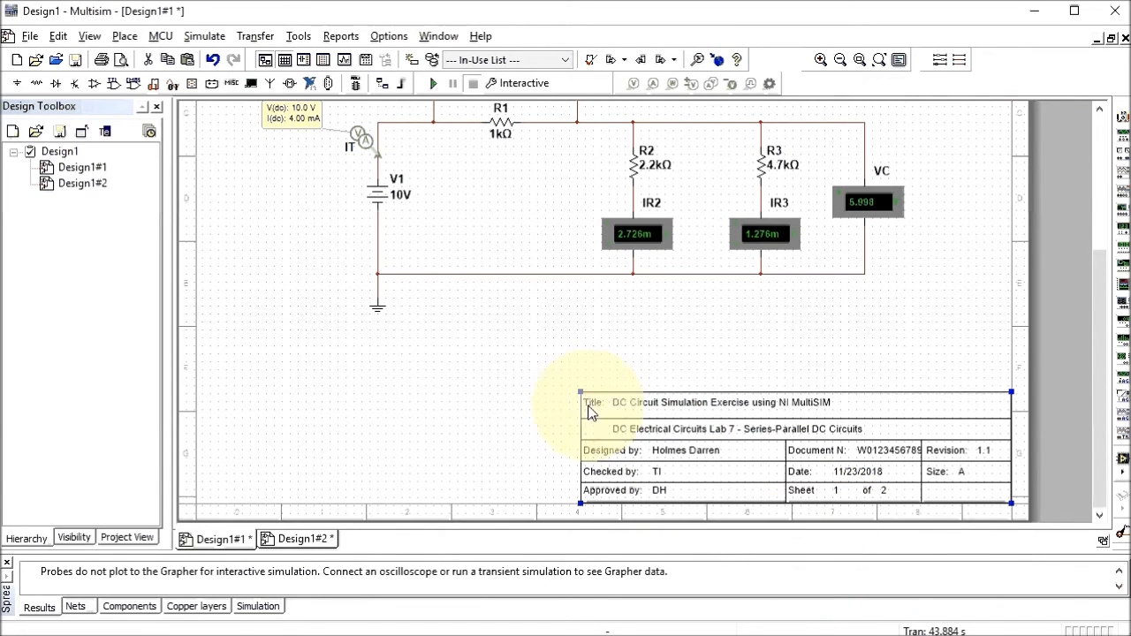
left_click(512, 362)
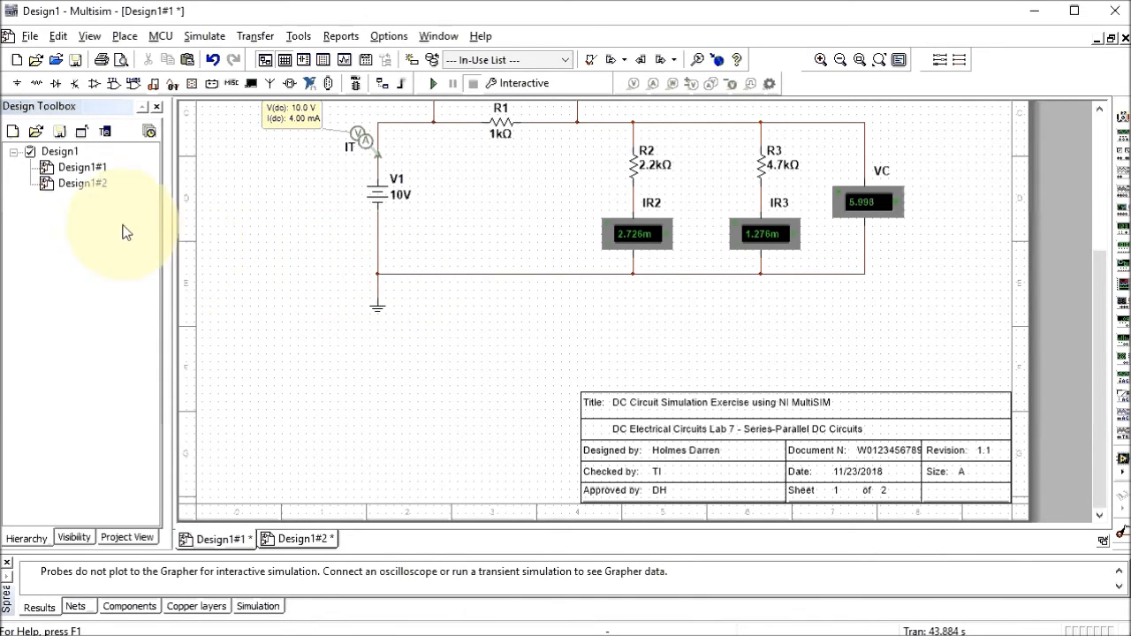
On Design1#2, place a 1kΩ resistor from the Basic RESISTOR family
double_click(88, 187)
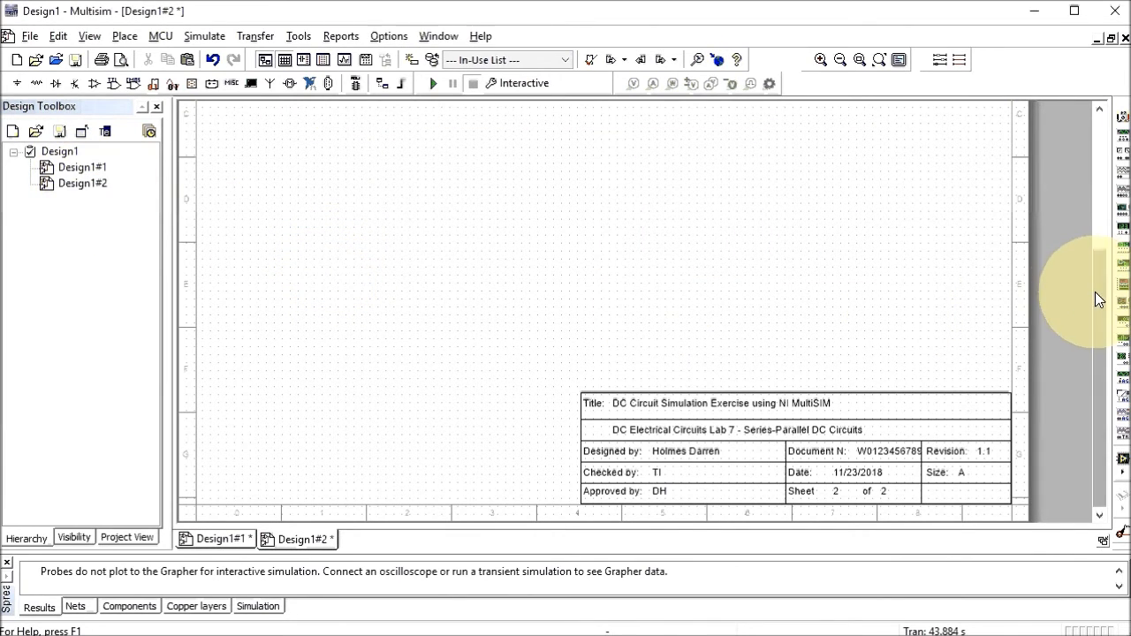
left_click_drag(1097, 288, 1097, 142)
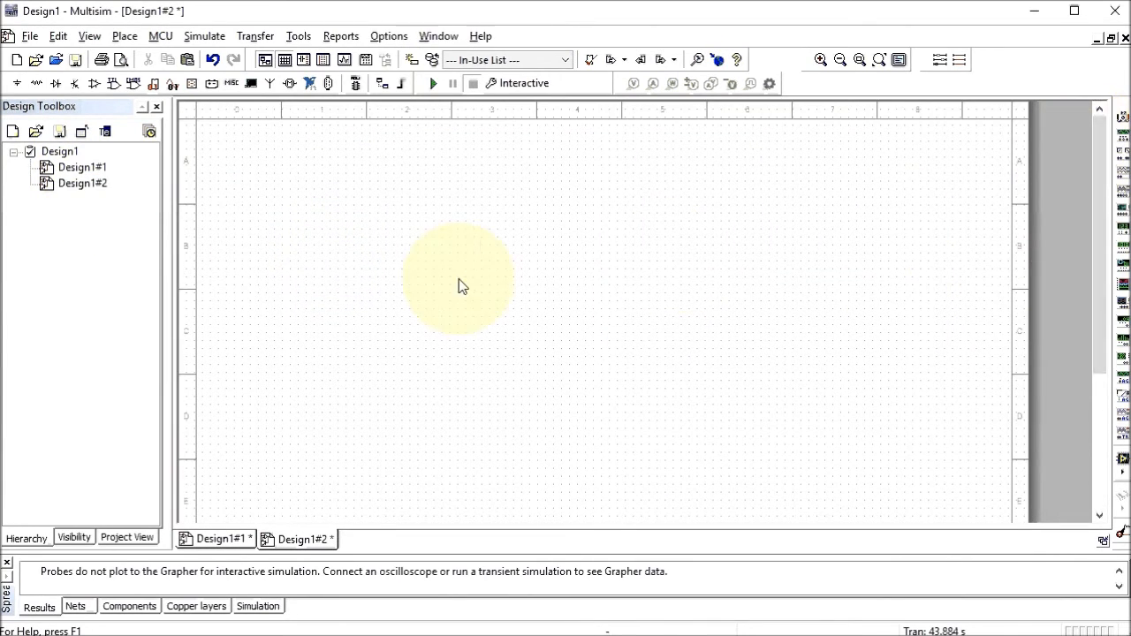
left_click(124, 37)
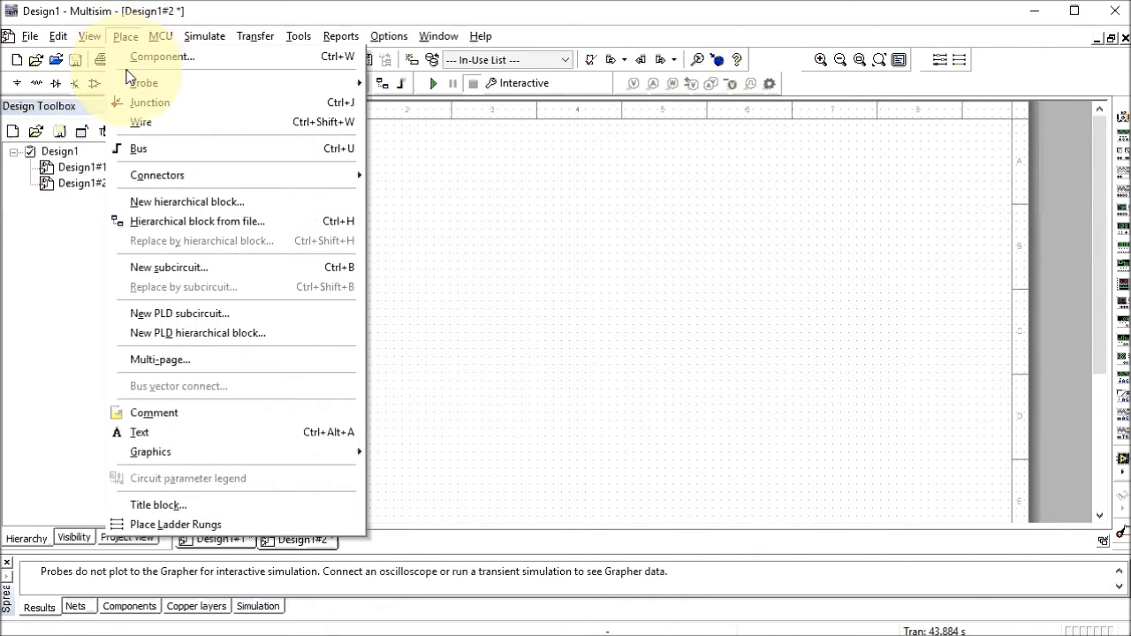
left_click(152, 54)
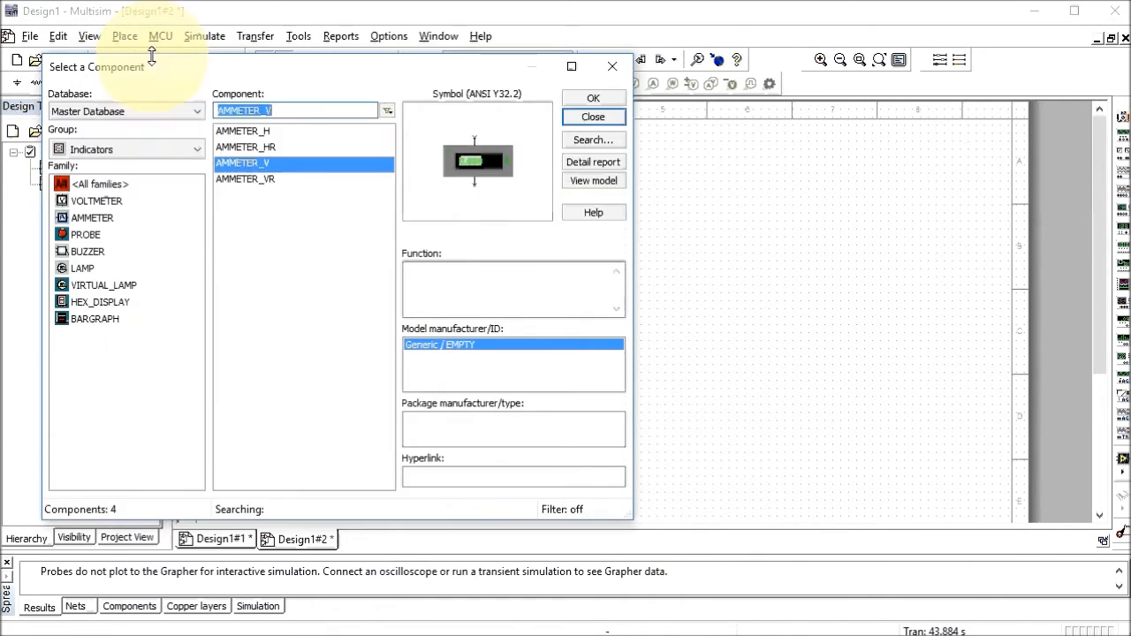
left_click(194, 149)
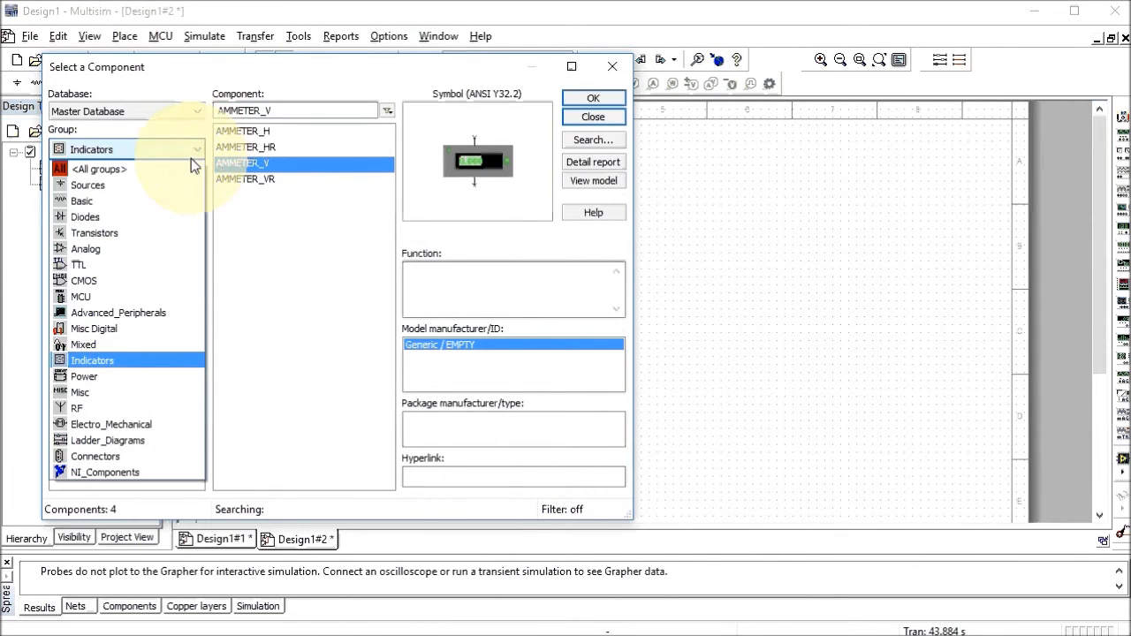
left_click(167, 204)
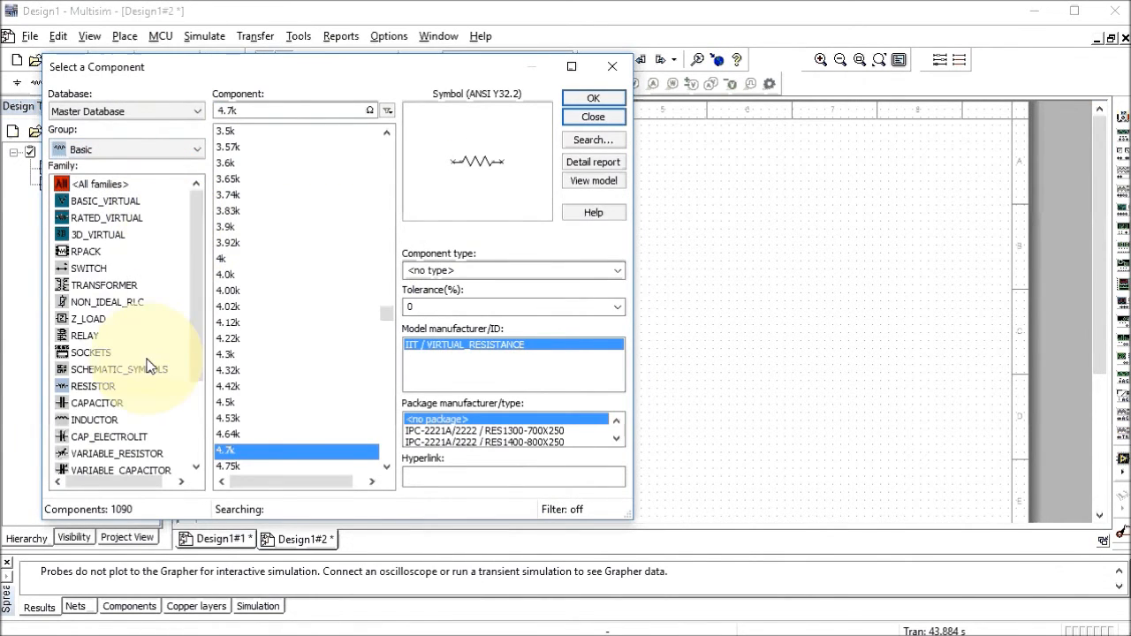
left_click(93, 388)
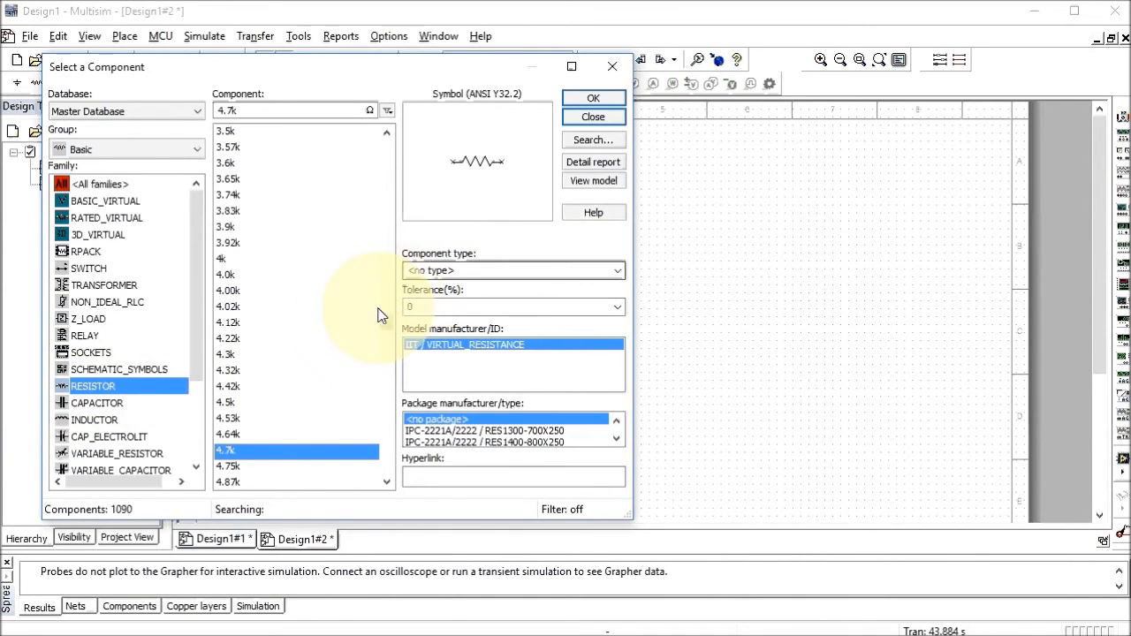
scroll(305, 343, "up", 13)
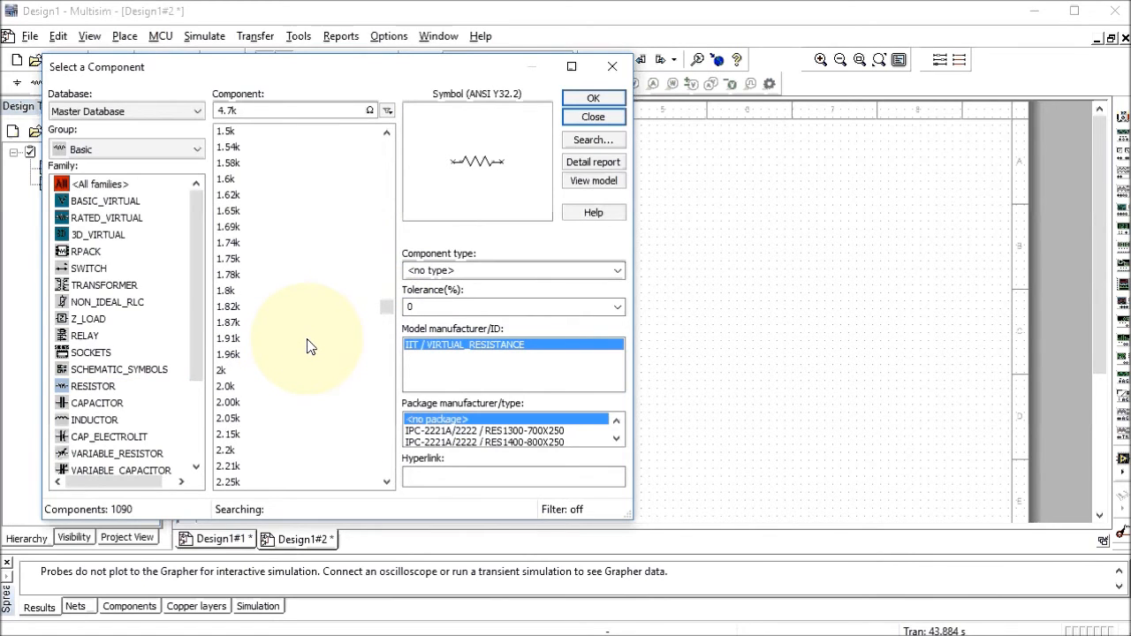
scroll(308, 346, "up", 7)
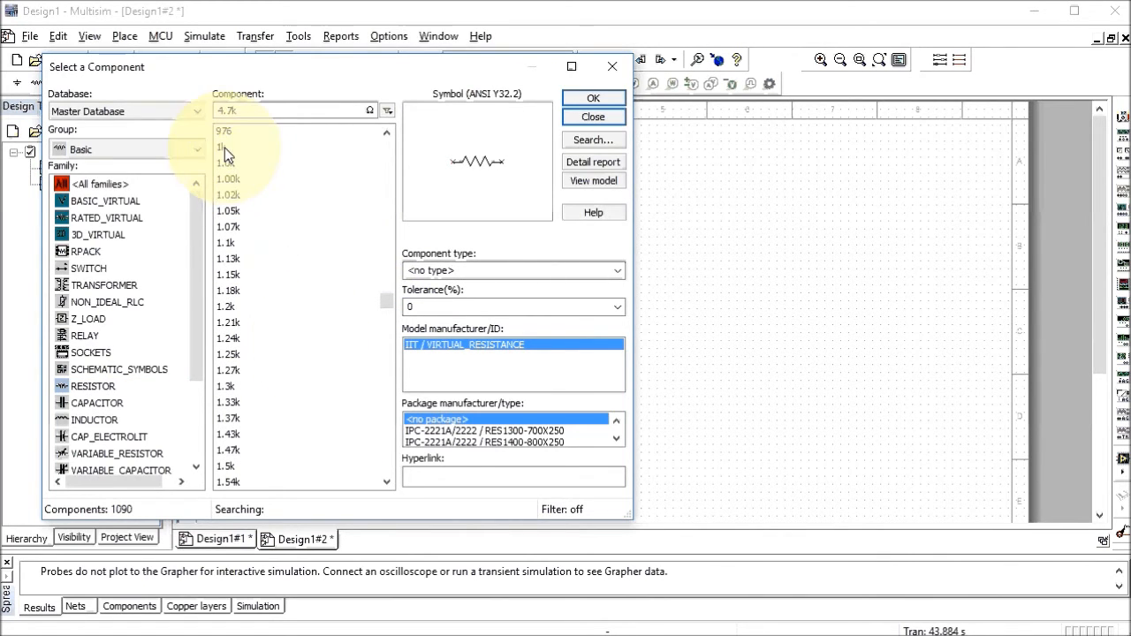
left_click(225, 148)
left_click(593, 99)
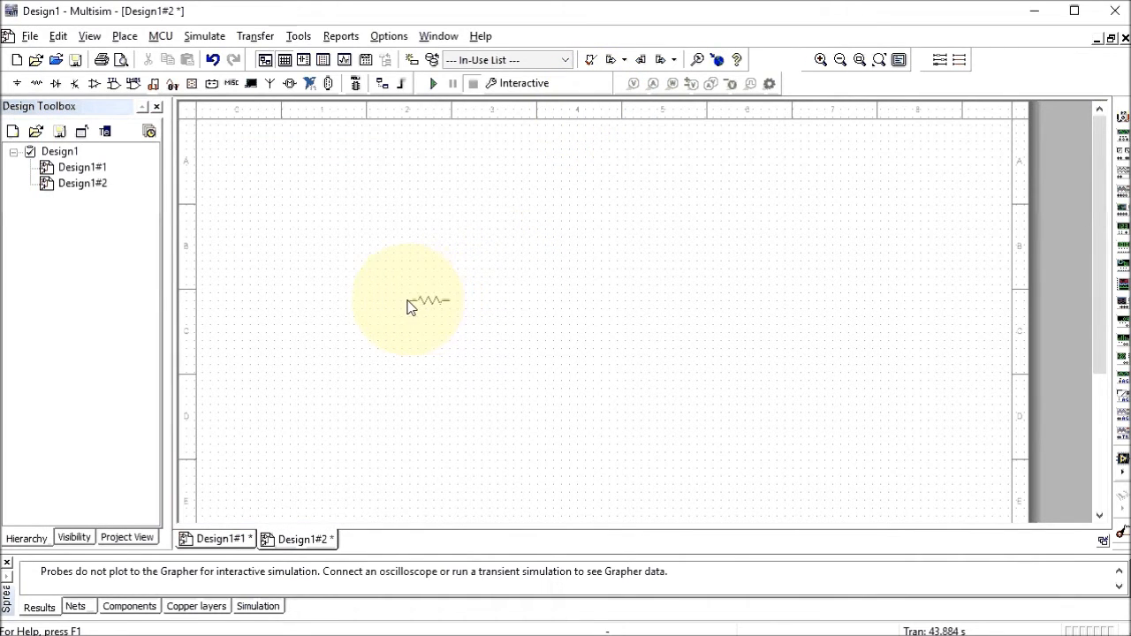
left_click(396, 366)
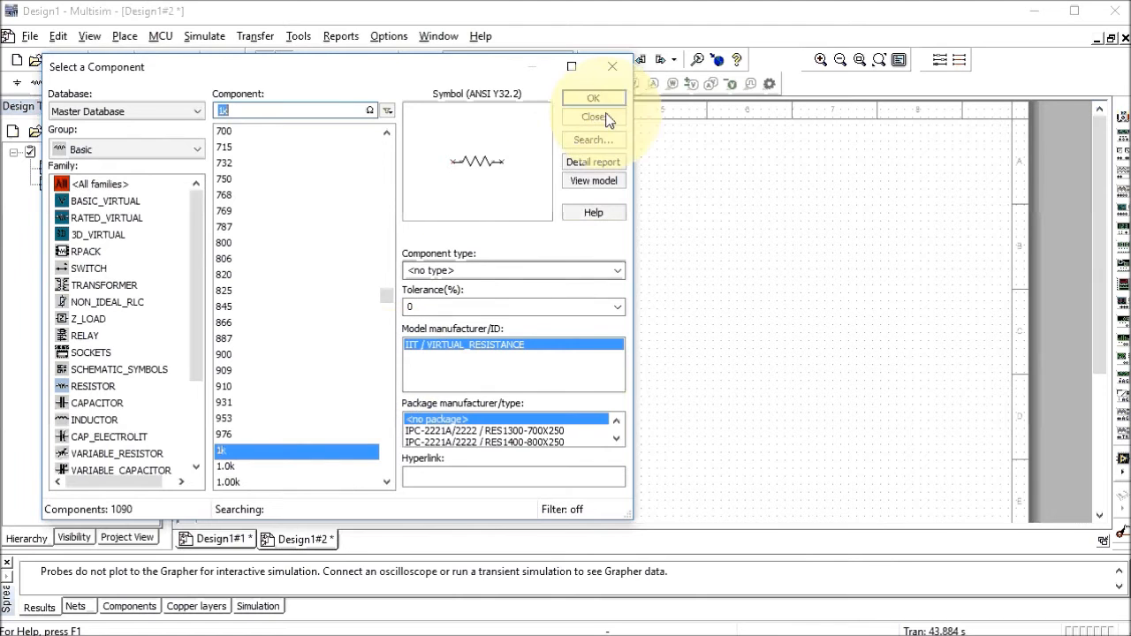
left_click(613, 68)
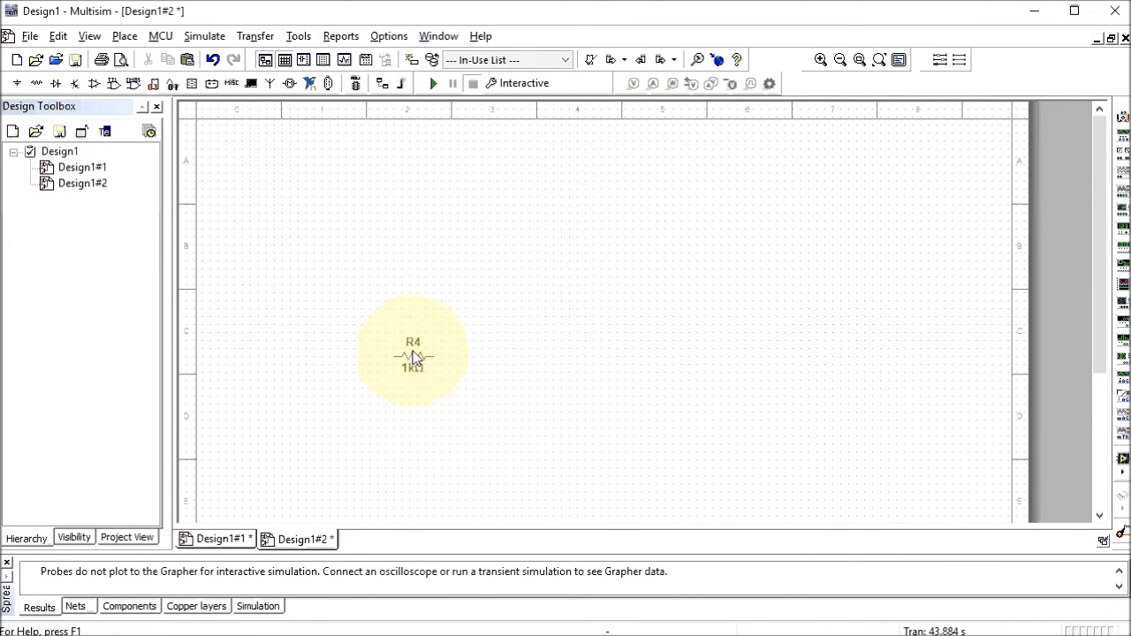
Place a 2.2kΩ resistor on page 2
double_click(101, 168)
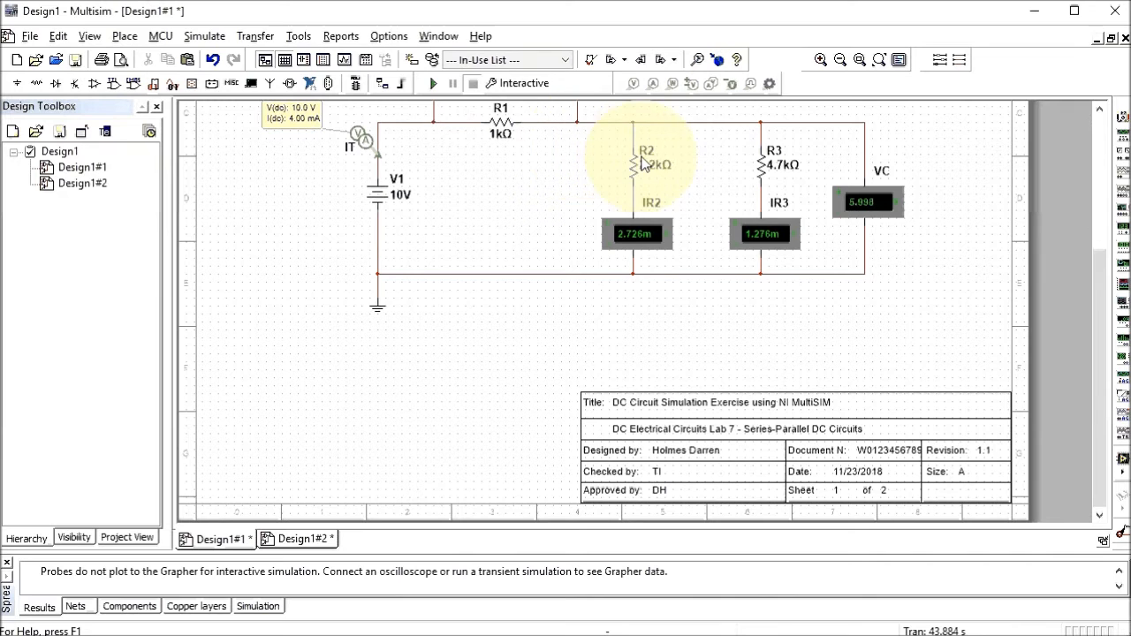
double_click(93, 184)
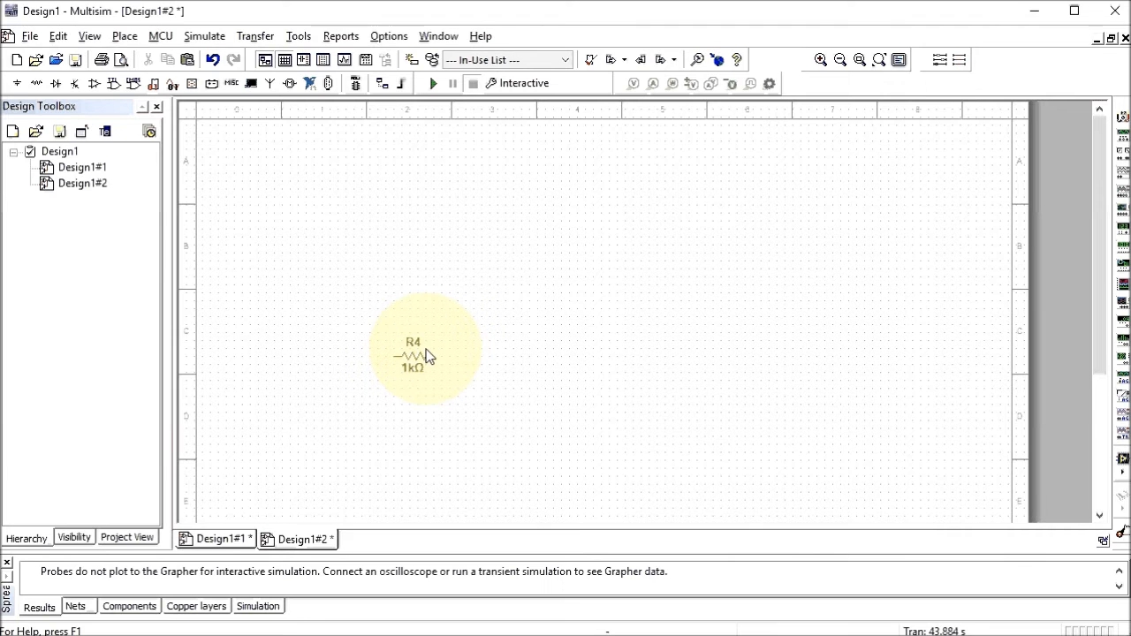
left_click(125, 36)
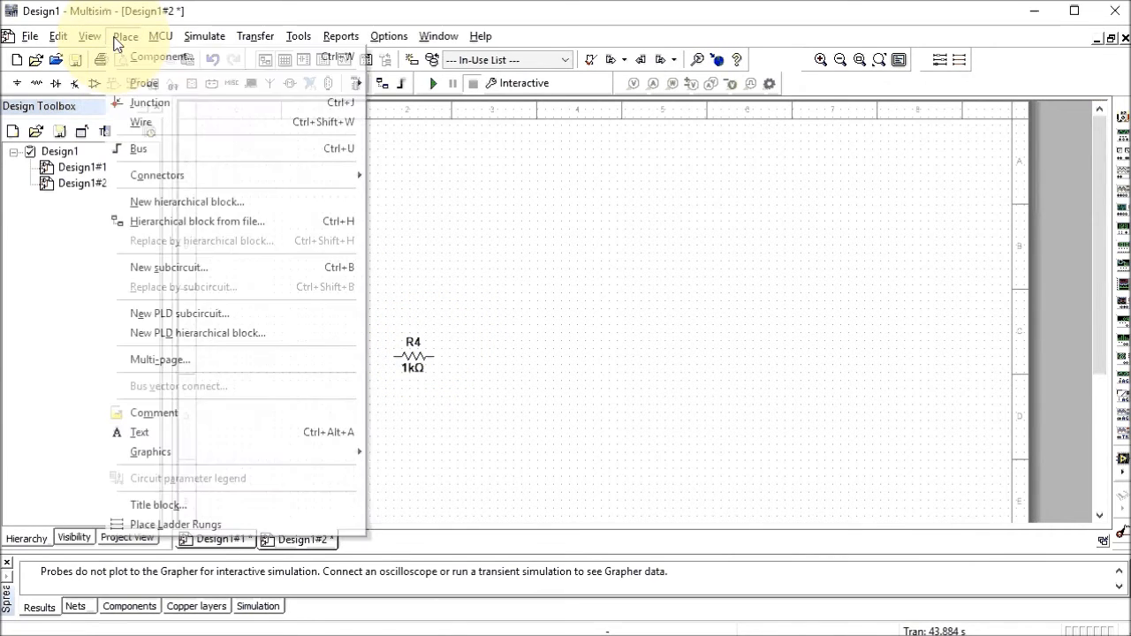
left_click(137, 58)
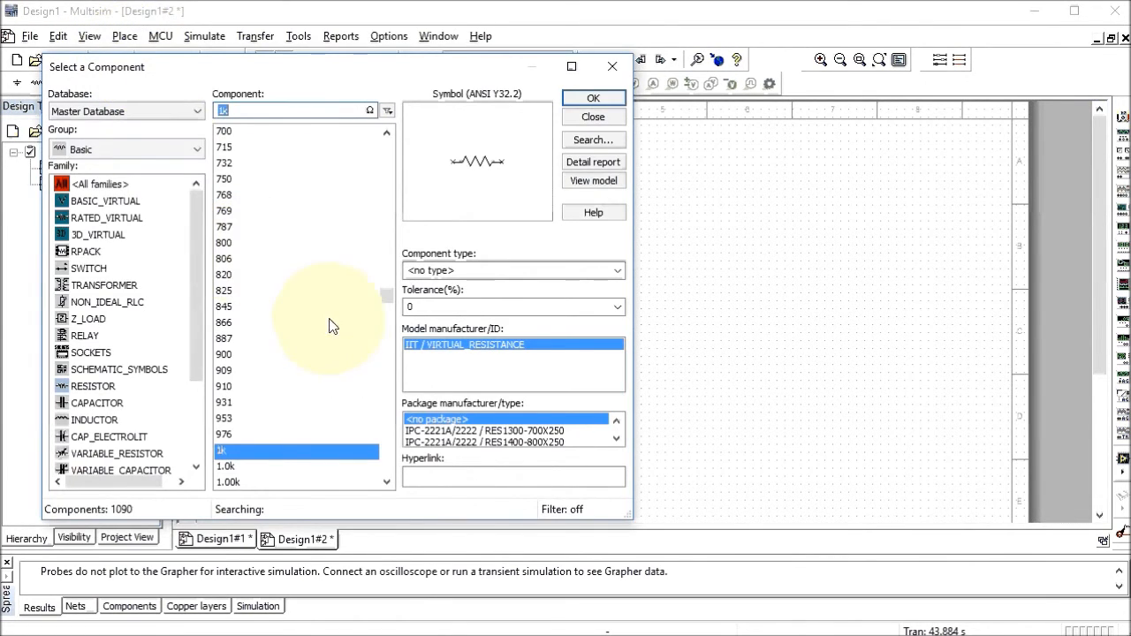
scroll(310, 371, "down", 15)
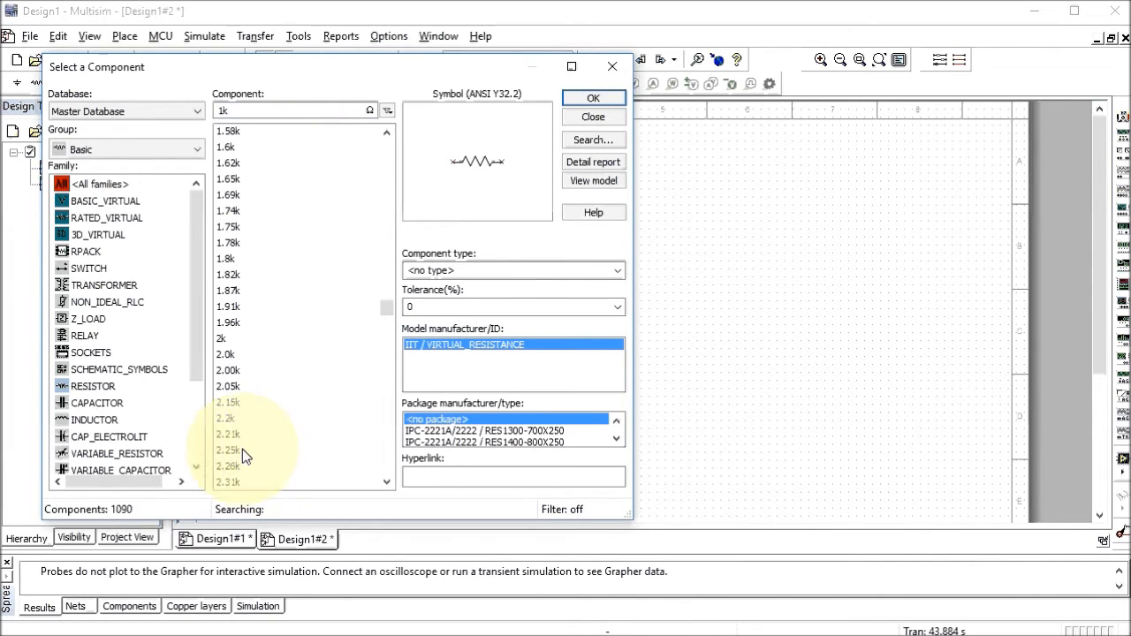
left_click(233, 419)
left_click(580, 103)
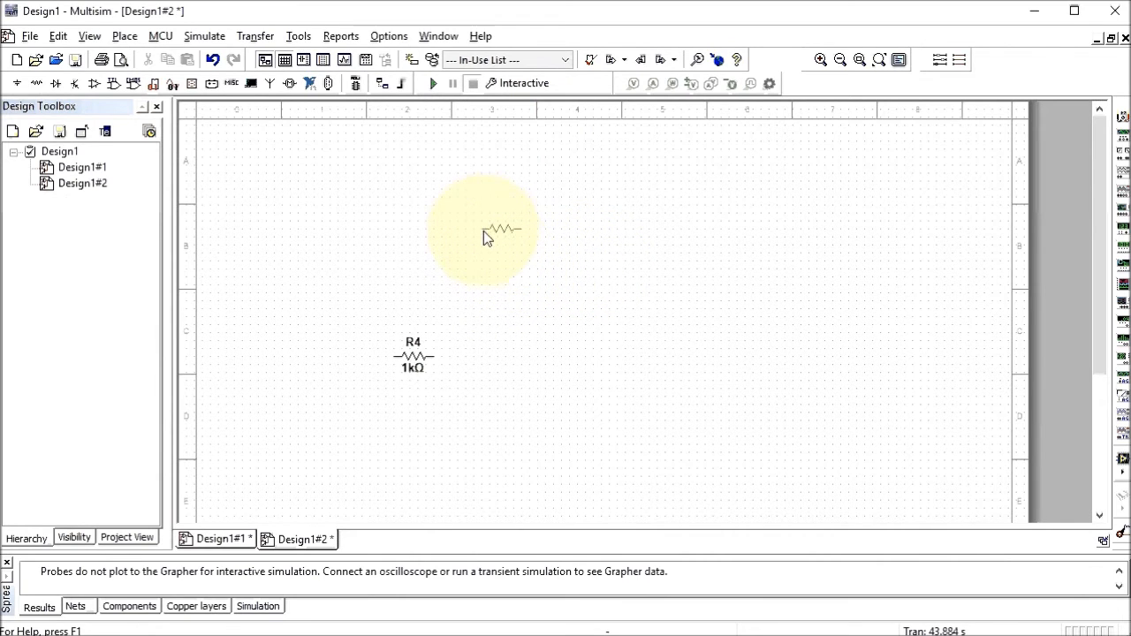
key("Escape")
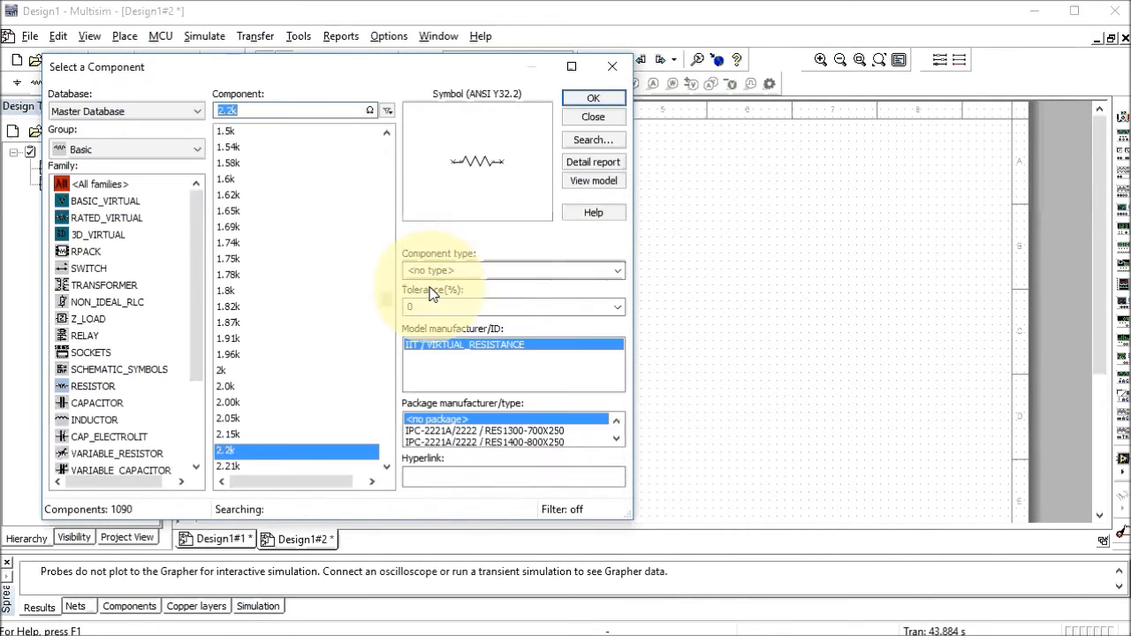
Place 4.7kΩ and 6.8kΩ resistors below the 2.2kΩ one
scroll(320, 351, "down", 6)
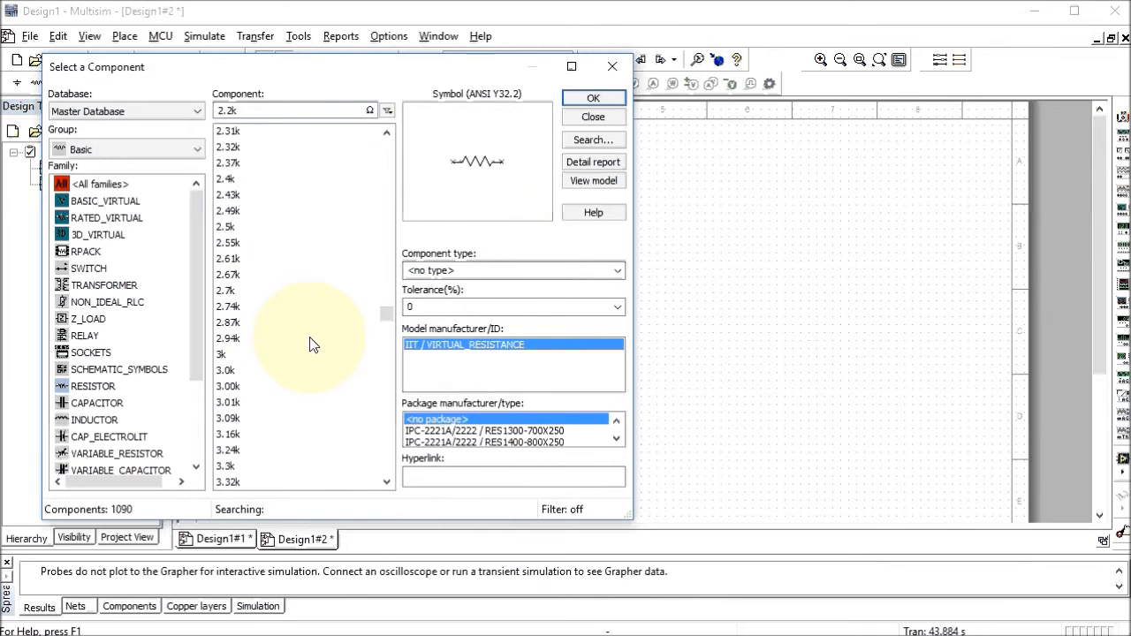
scroll(310, 335, "down", 10)
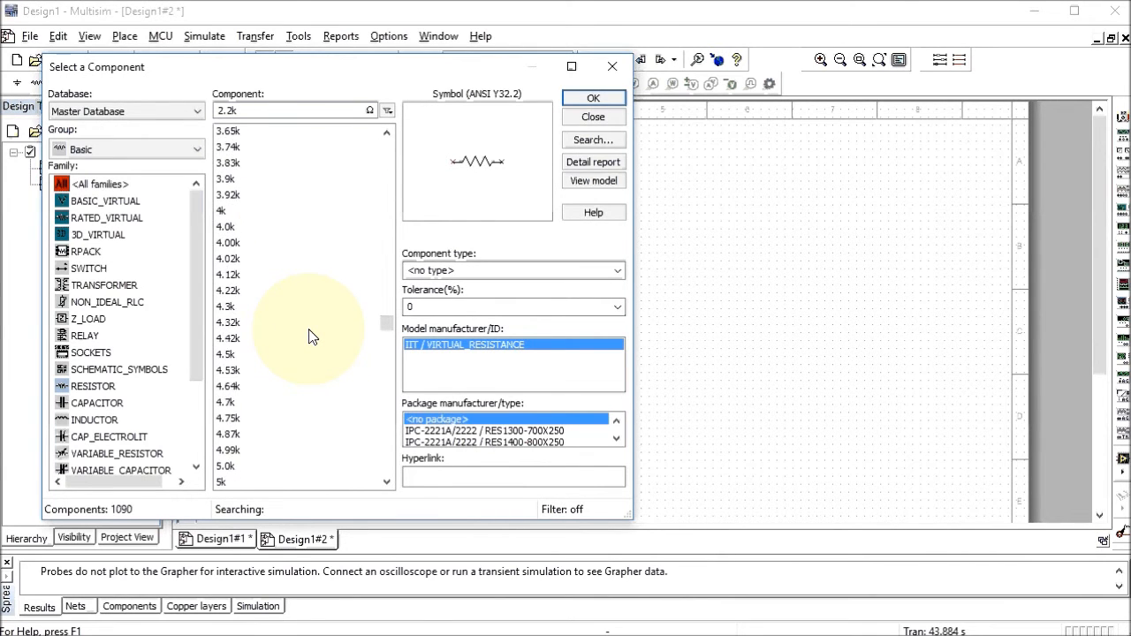
left_click(292, 354)
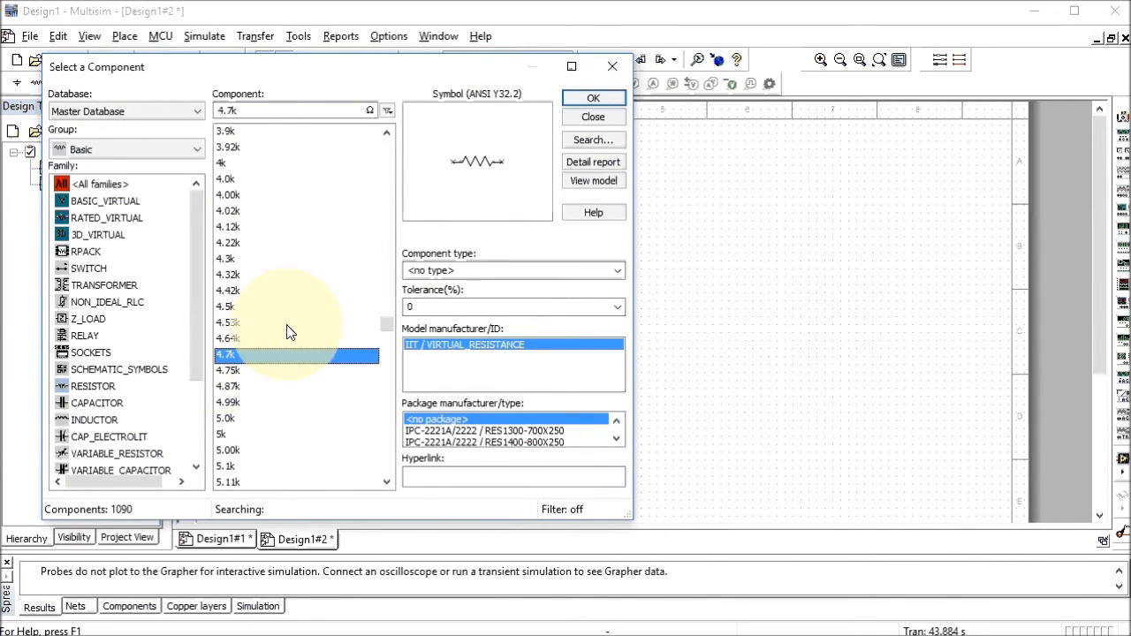
left_click(597, 98)
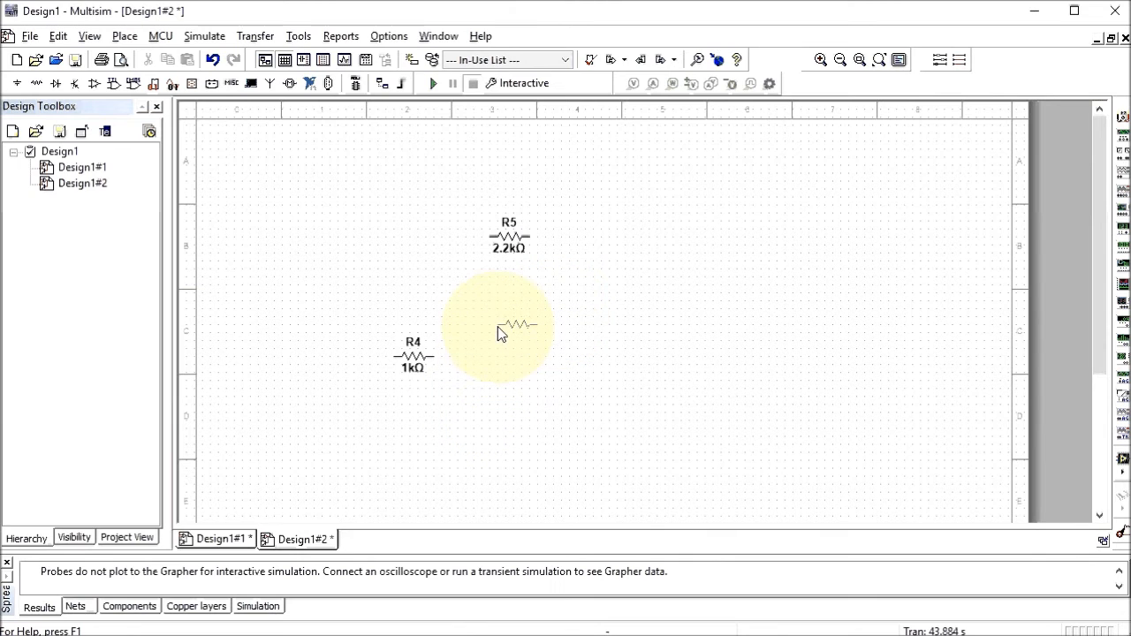
left_click(500, 333)
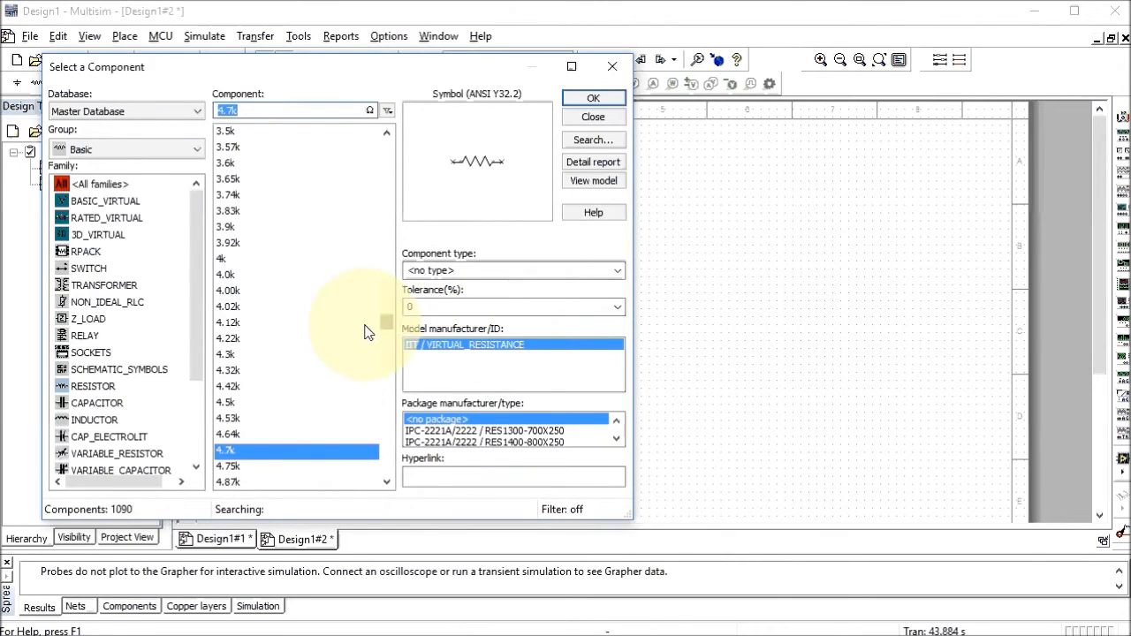
scroll(336, 309, "down", 4)
scroll(346, 337, "down", 6)
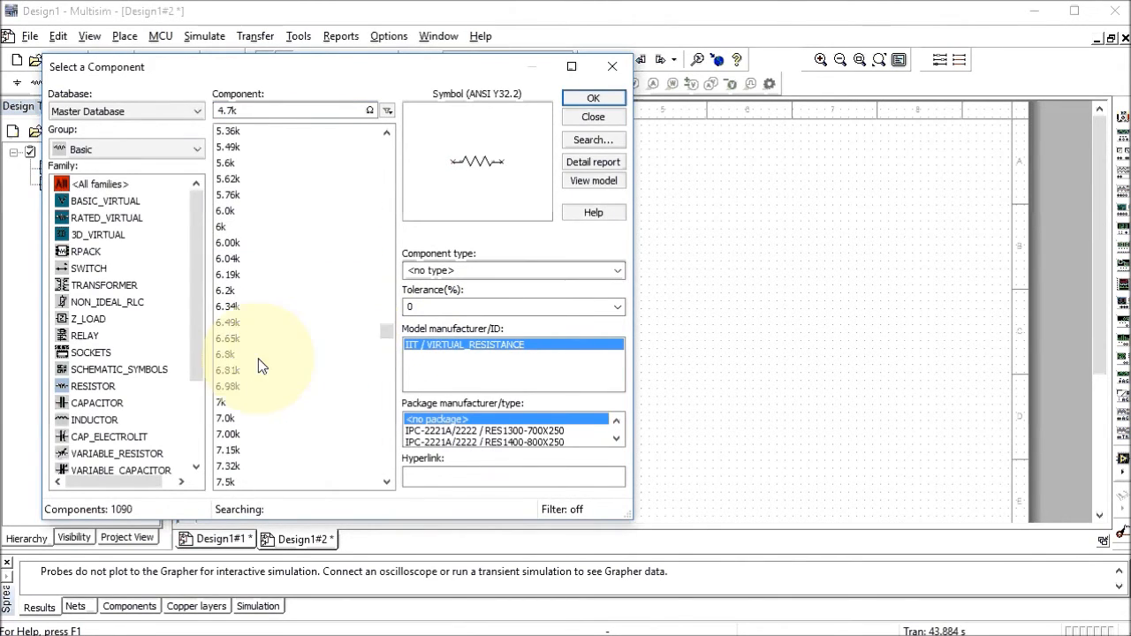
left_click(226, 361)
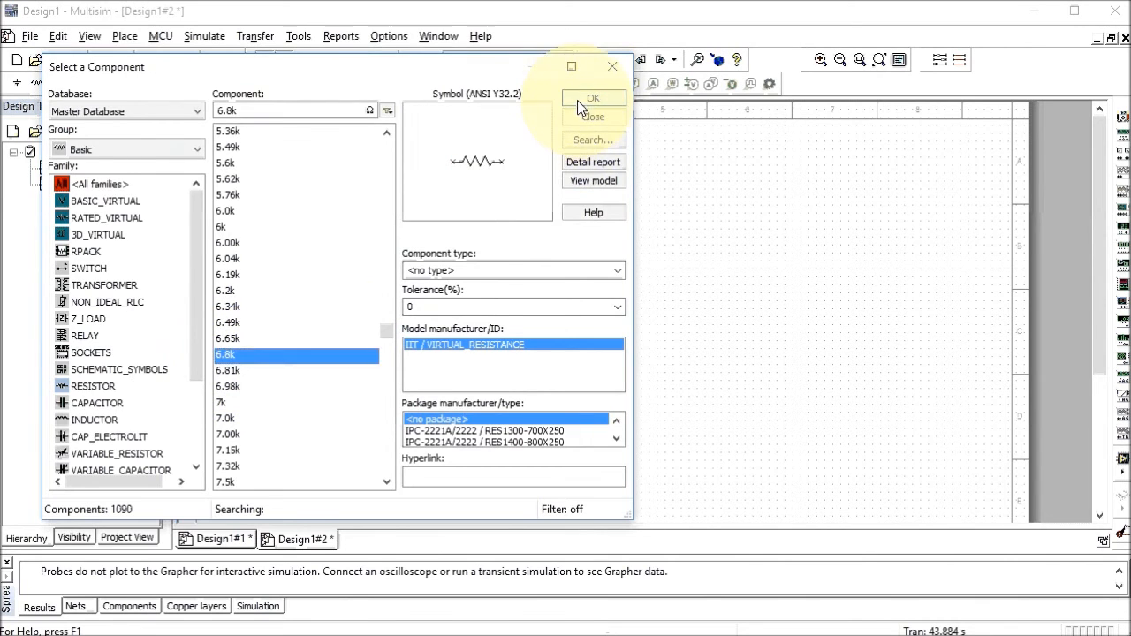
left_click(577, 100)
left_click(499, 417)
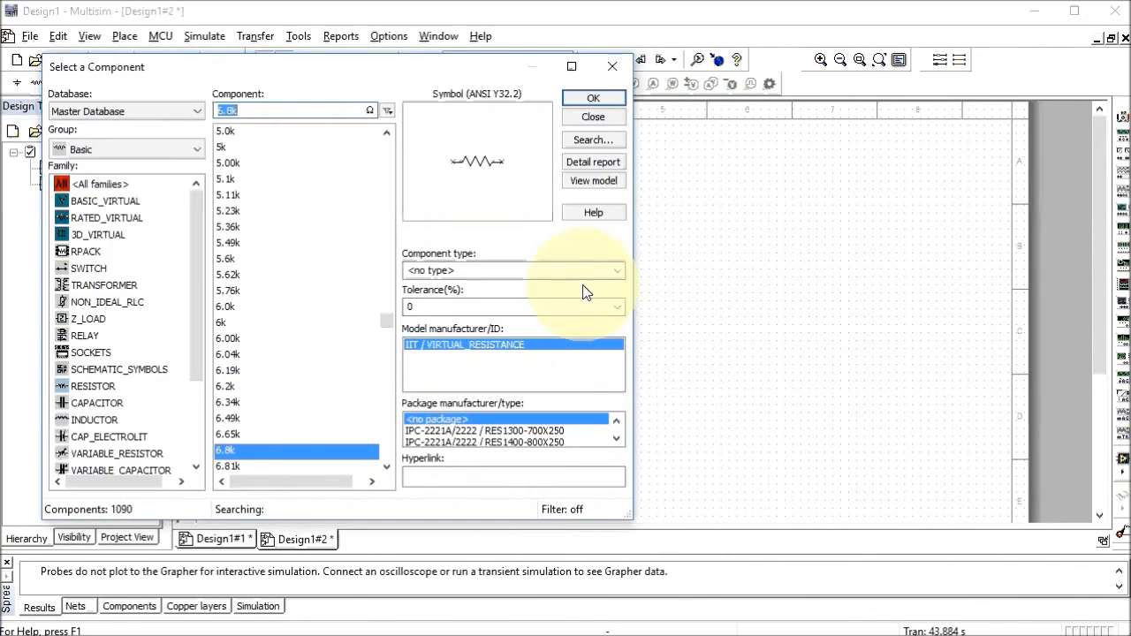
left_click(593, 117)
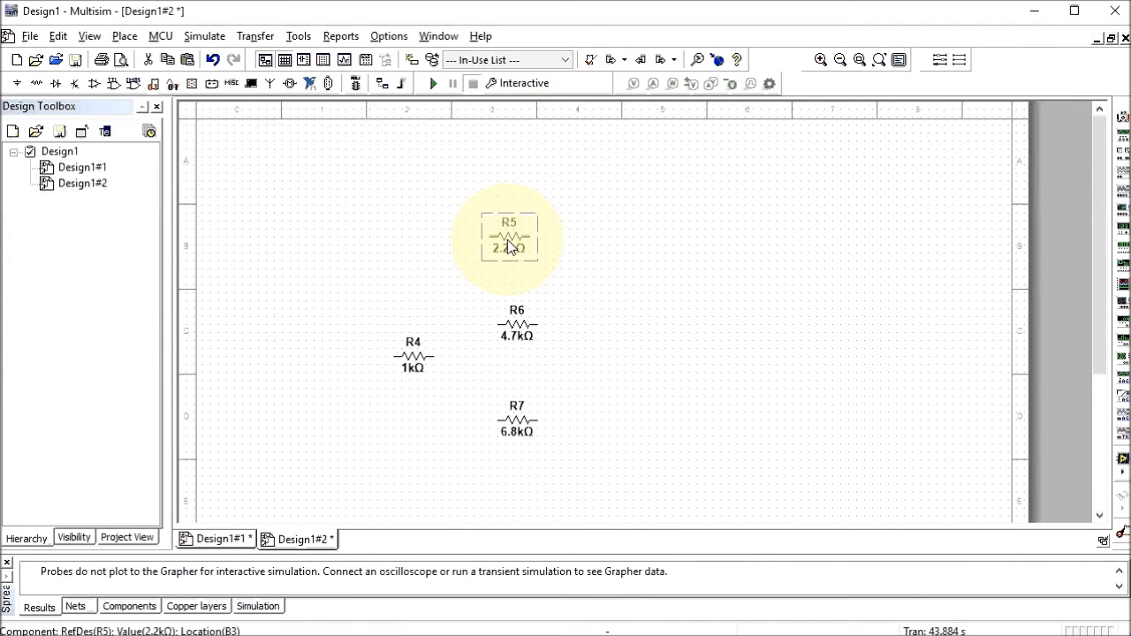
Rotate R5, R6 and R7 by 90° so they stand upright
right_click(507, 239)
left_click(538, 378)
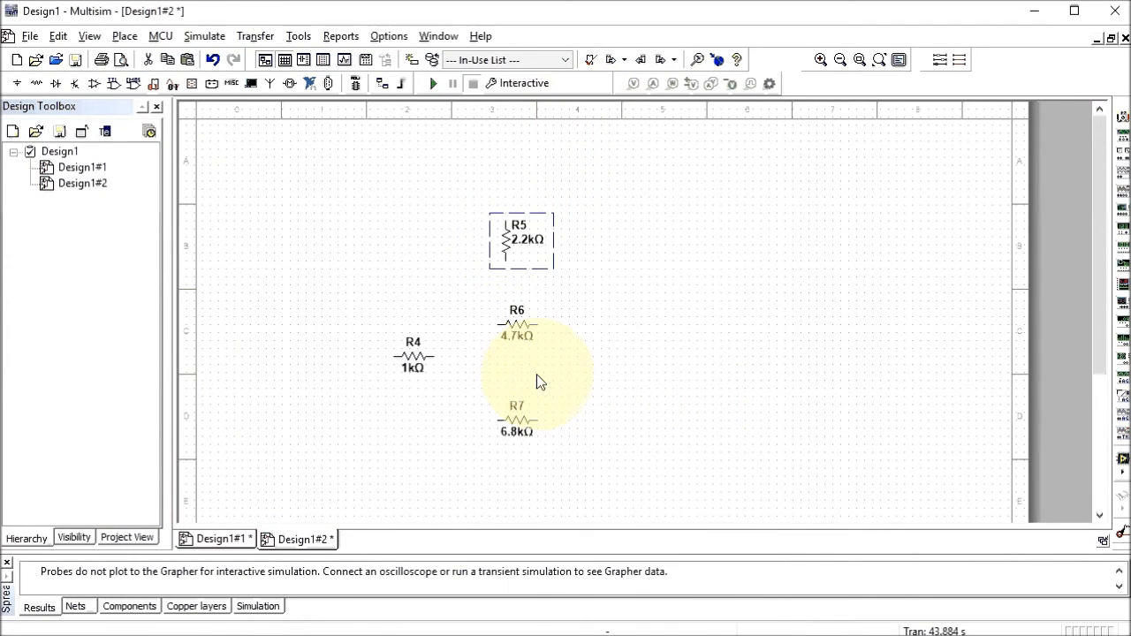
right_click(517, 329)
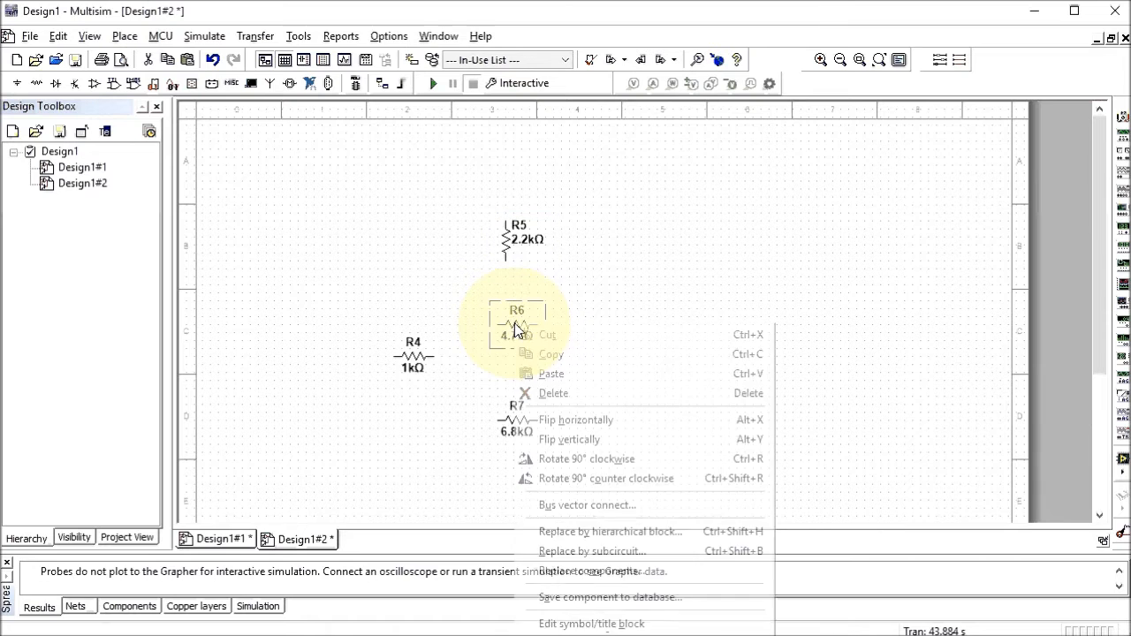
left_click(540, 458)
right_click(517, 415)
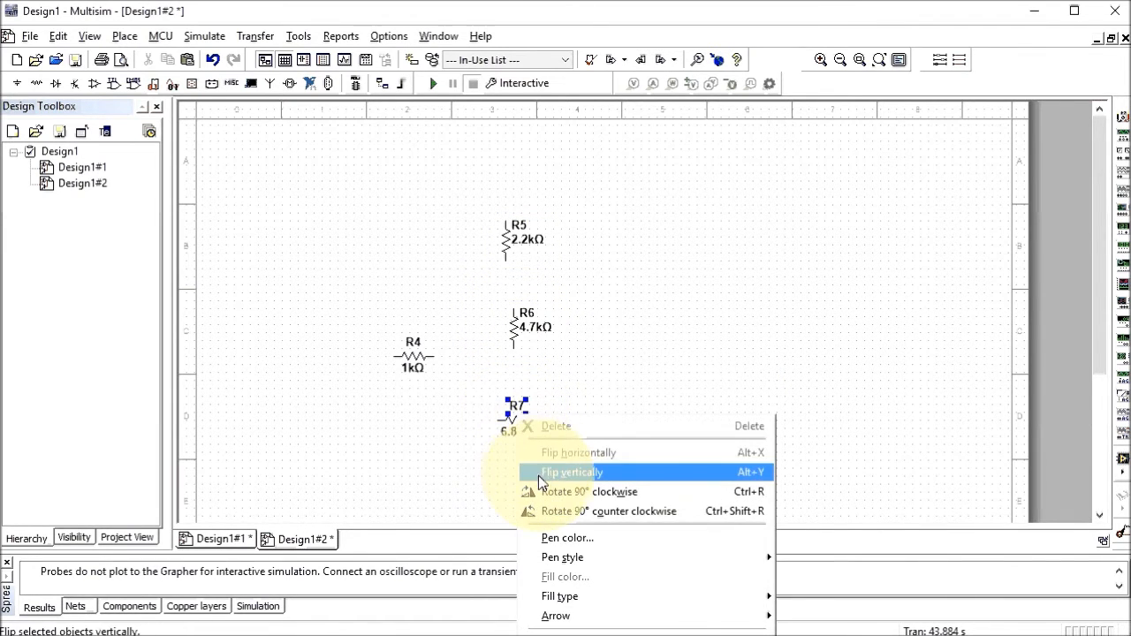
left_click(500, 427)
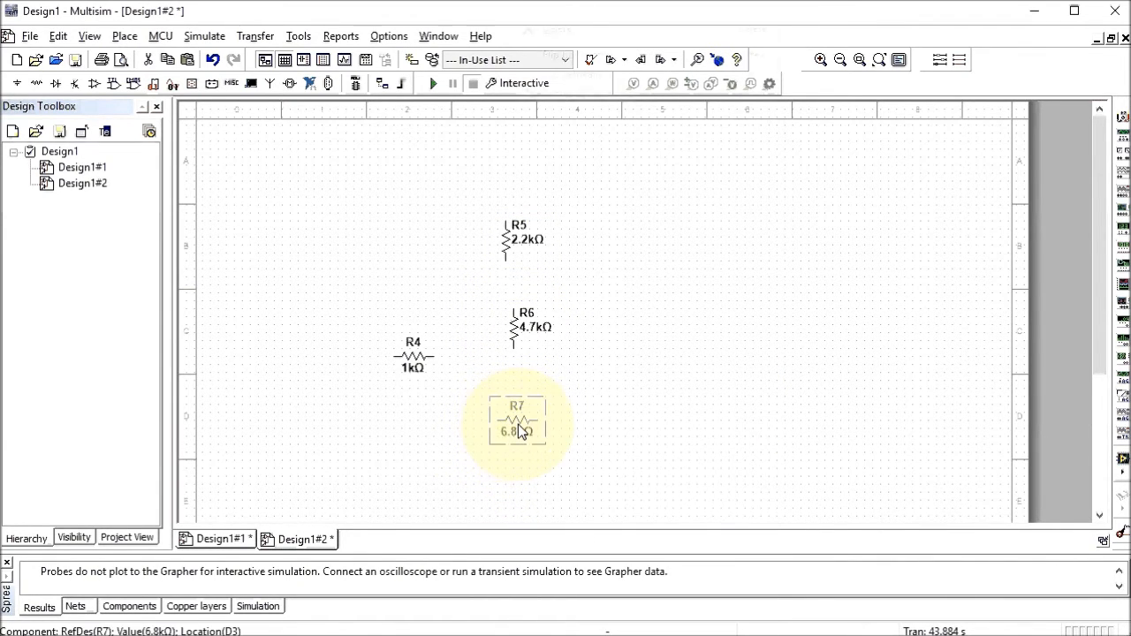
right_click(521, 431)
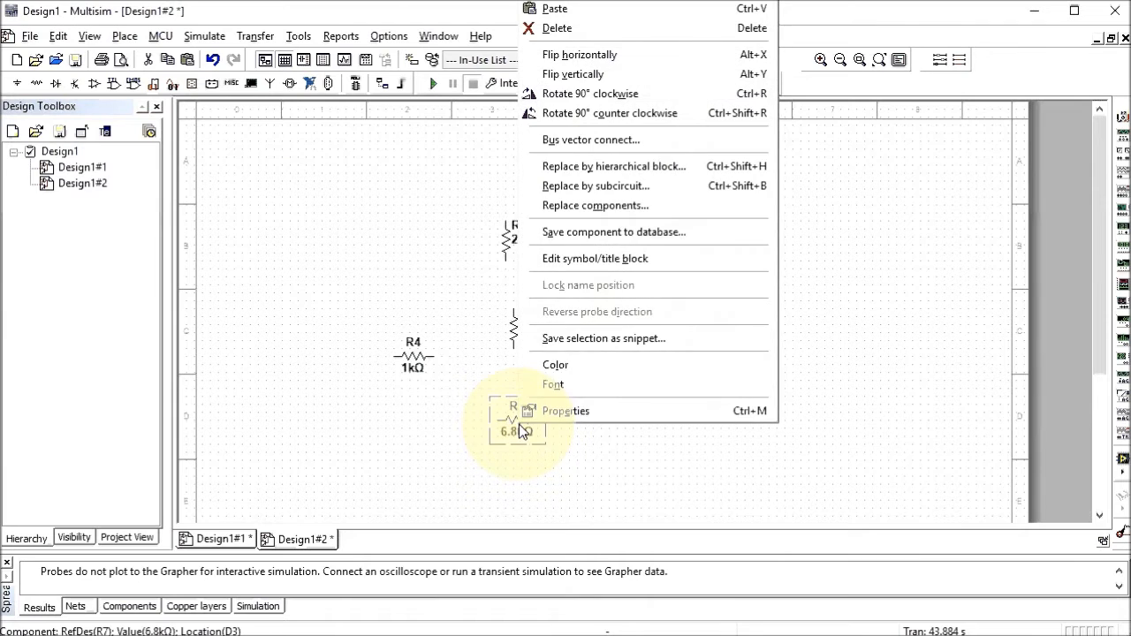
left_click(569, 93)
left_click(655, 354)
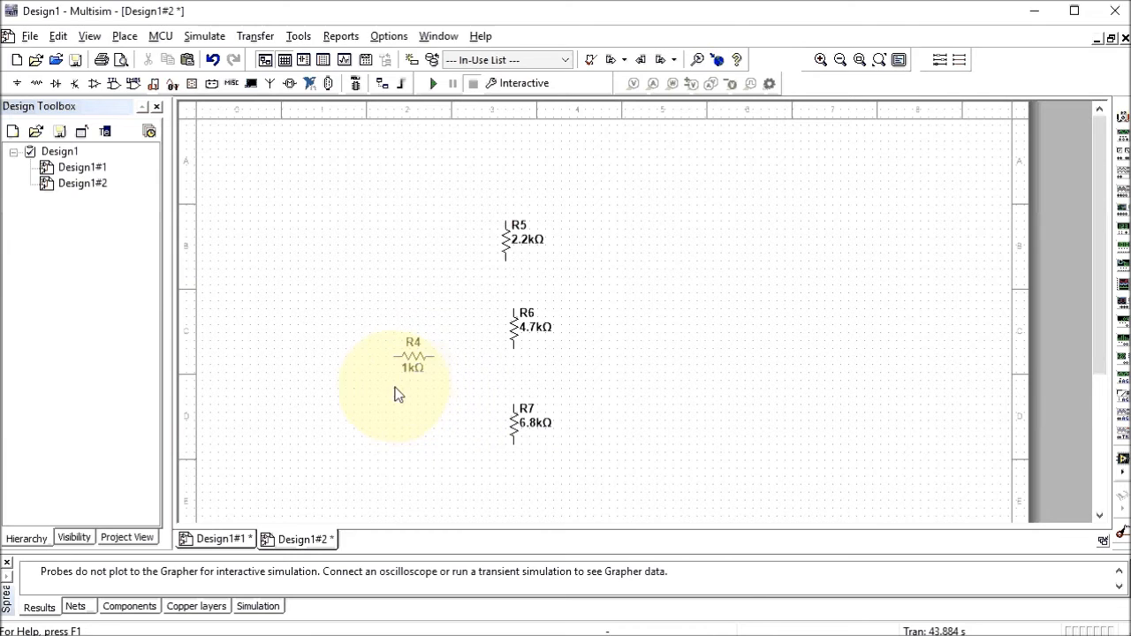
Rotate R4 90° clockwise and shift it slightly left
right_click(411, 362)
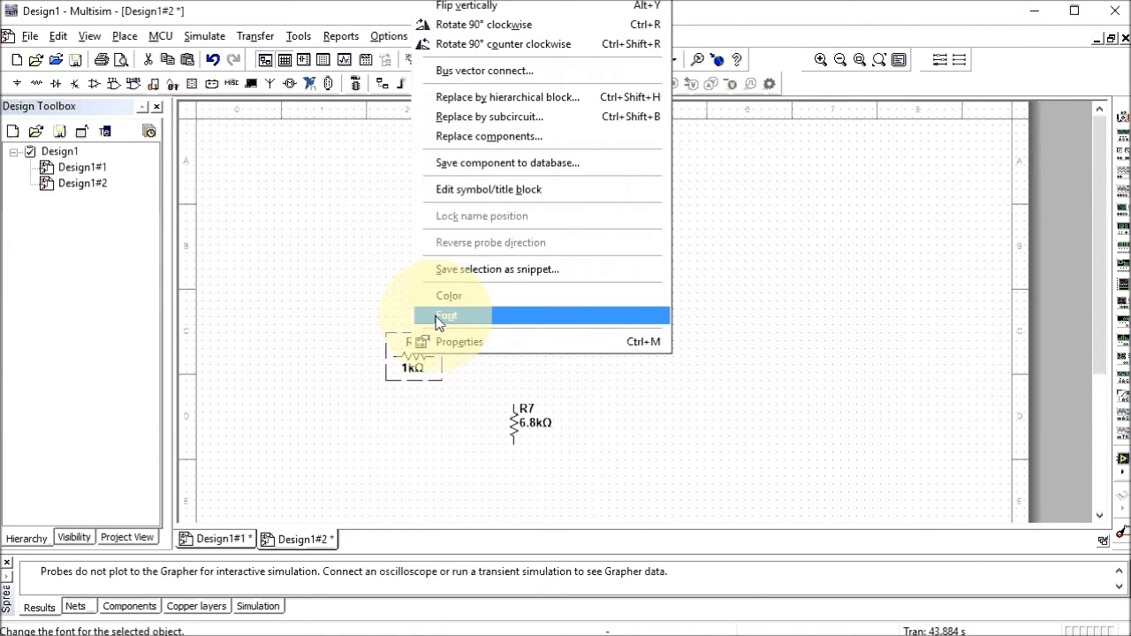
left_click(461, 25)
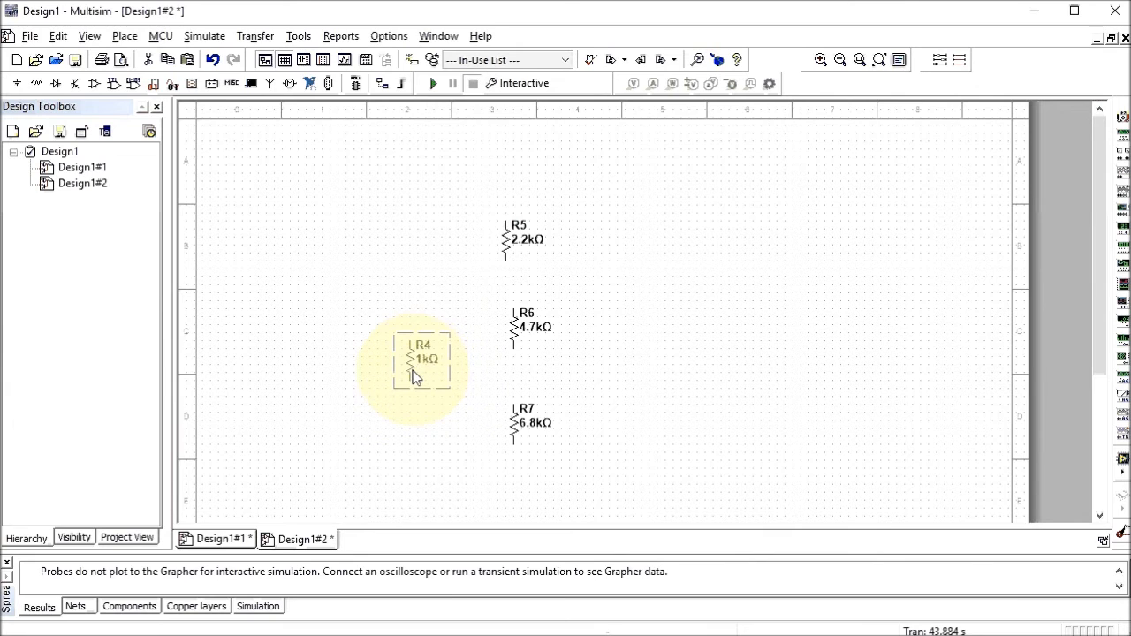
left_click_drag(415, 376, 392, 377)
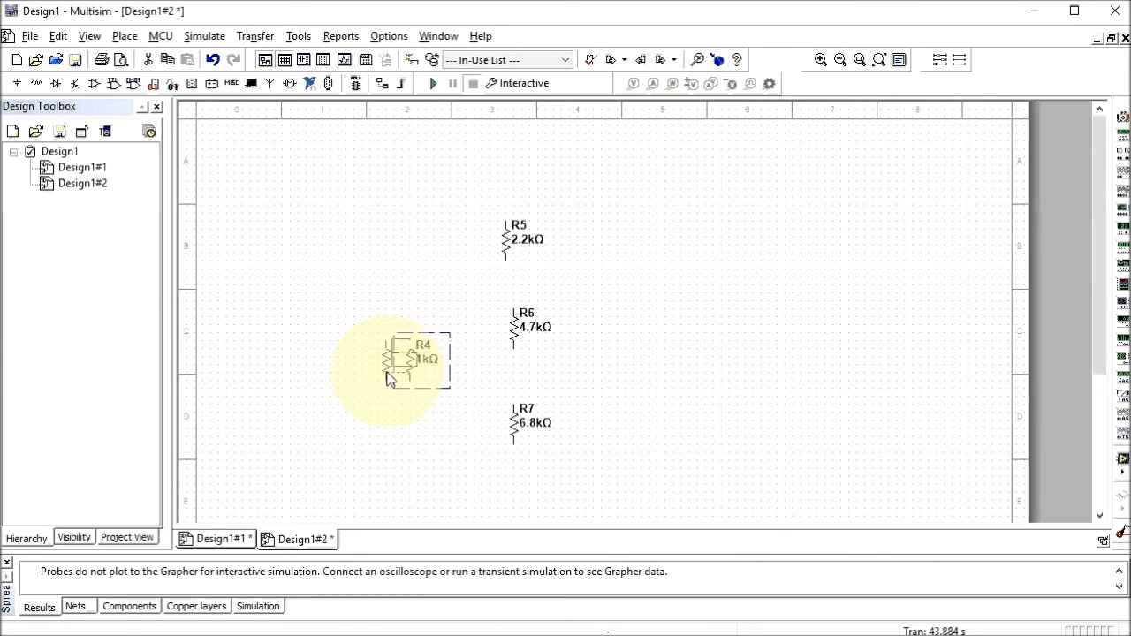
left_click(599, 397)
Nudge R6 and R7 left so they line up under R5
left_click_drag(513, 336, 508, 336)
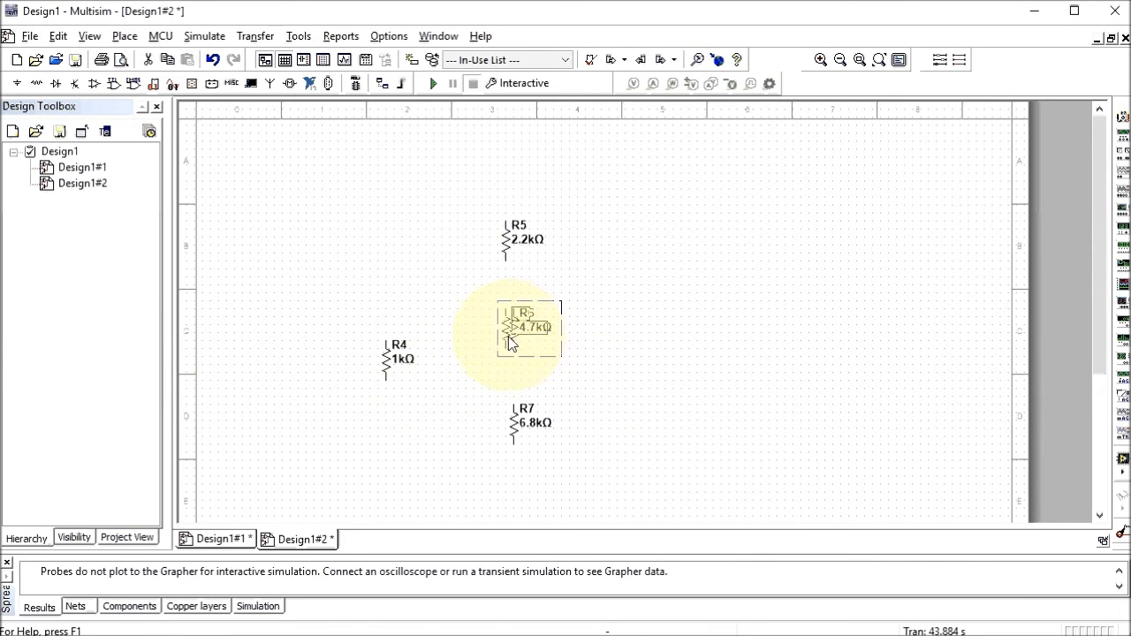
left_click(512, 426)
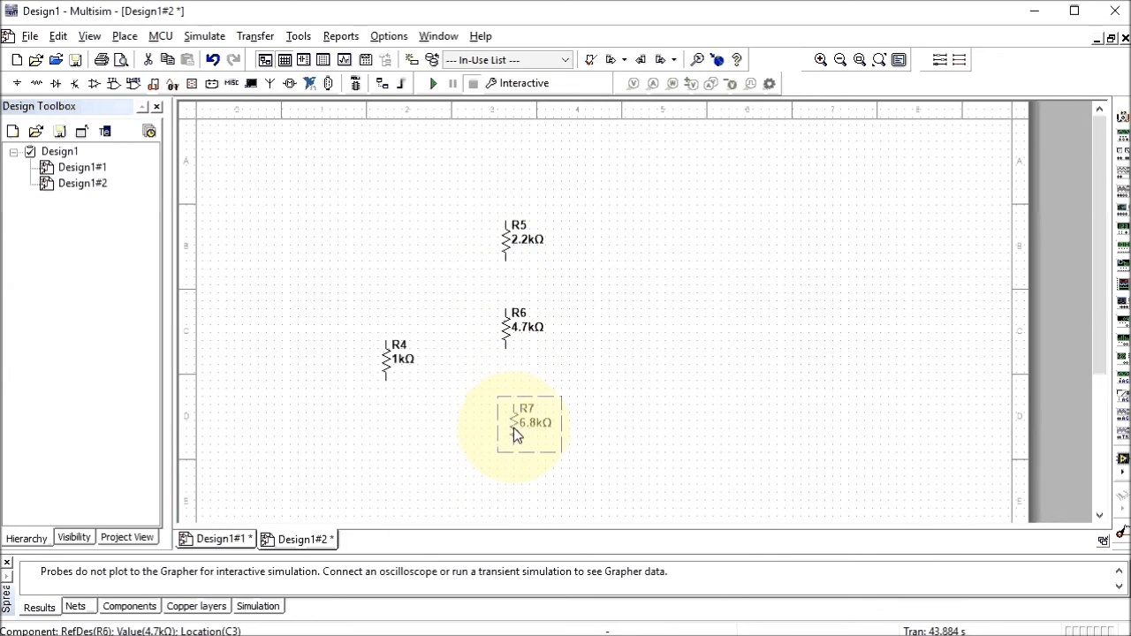
left_click_drag(509, 428, 502, 428)
left_click(617, 407)
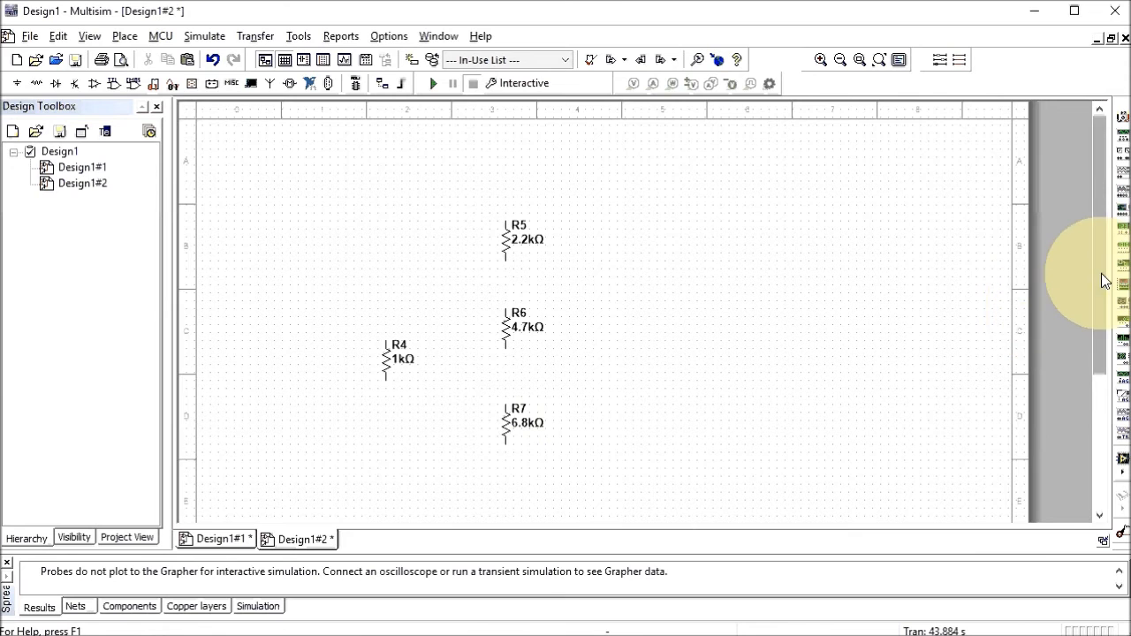
left_click_drag(1106, 277, 1101, 308)
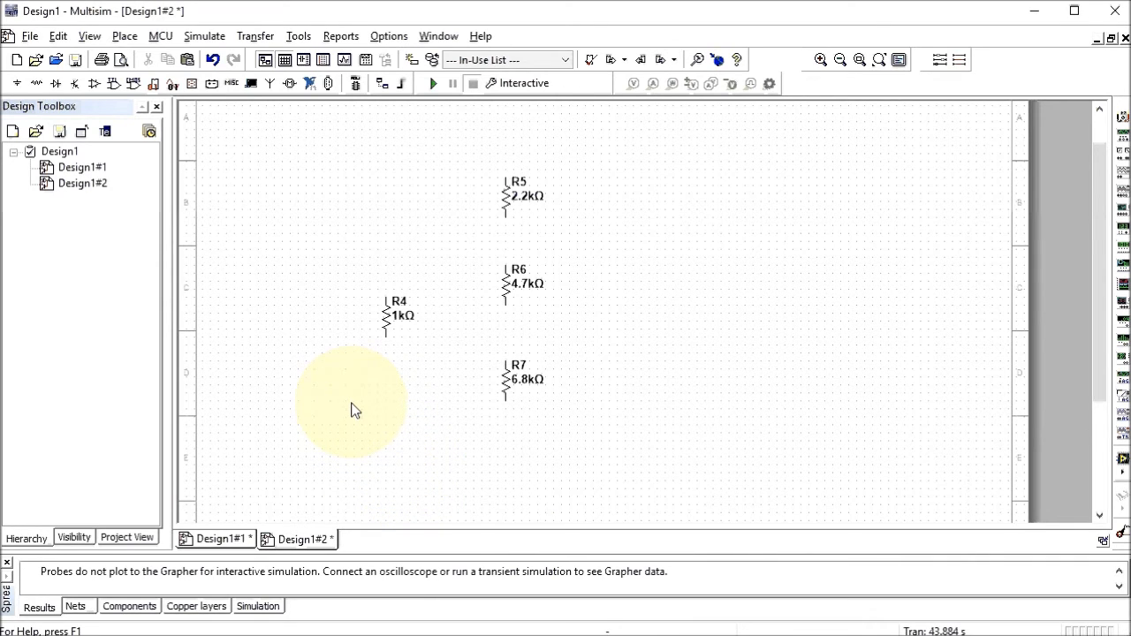
On Design1#1, place an off-page connector at the top wire's left end and lower the IT probe
double_click(82, 167)
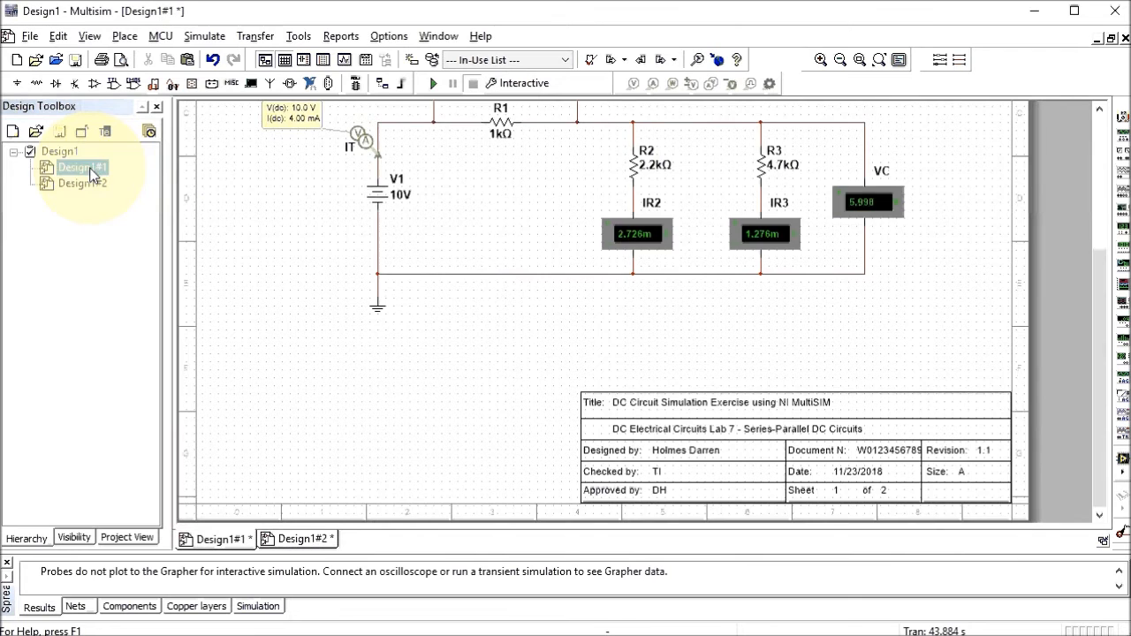
scroll(288, 240, "up", 1)
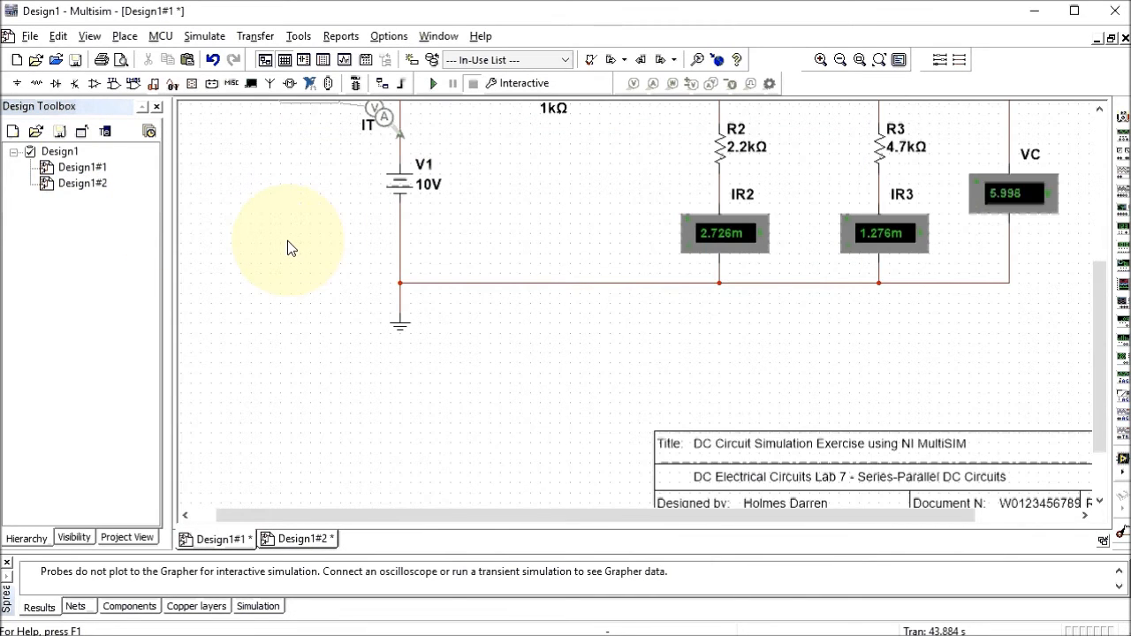
scroll(287, 241, "down", 1)
left_click_drag(1106, 298, 1105, 199)
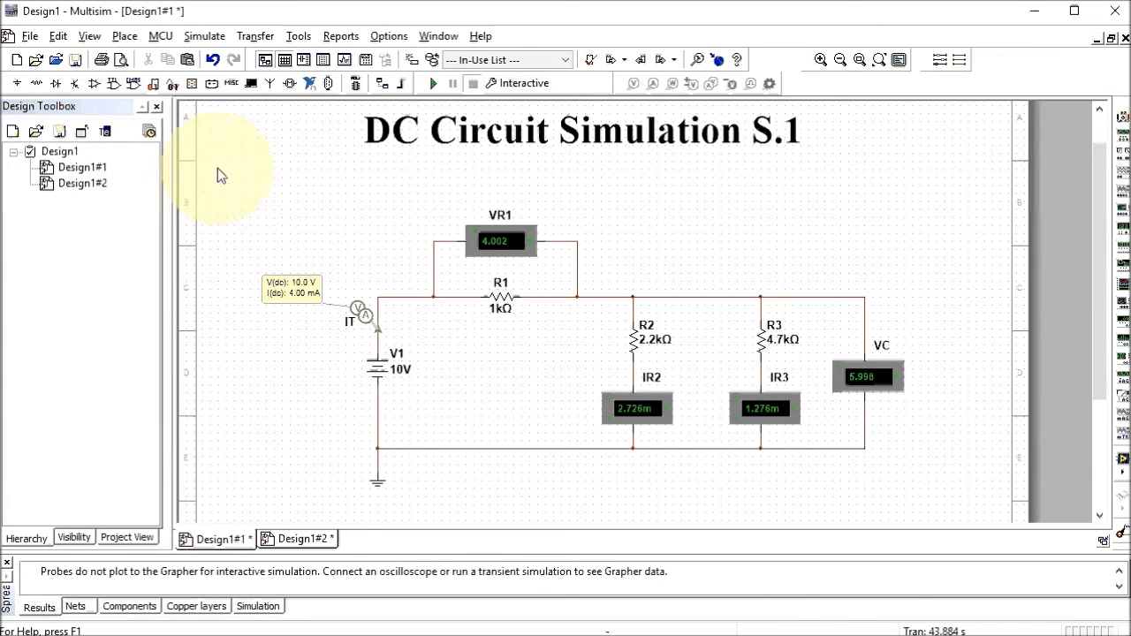
left_click(124, 36)
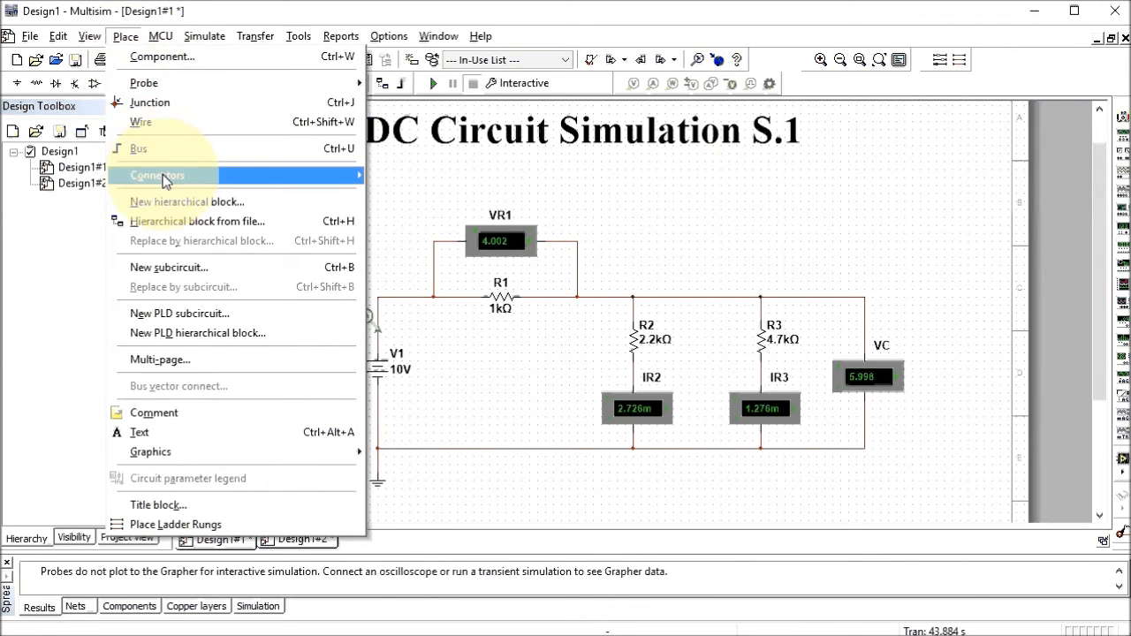
mouse_move(191, 176)
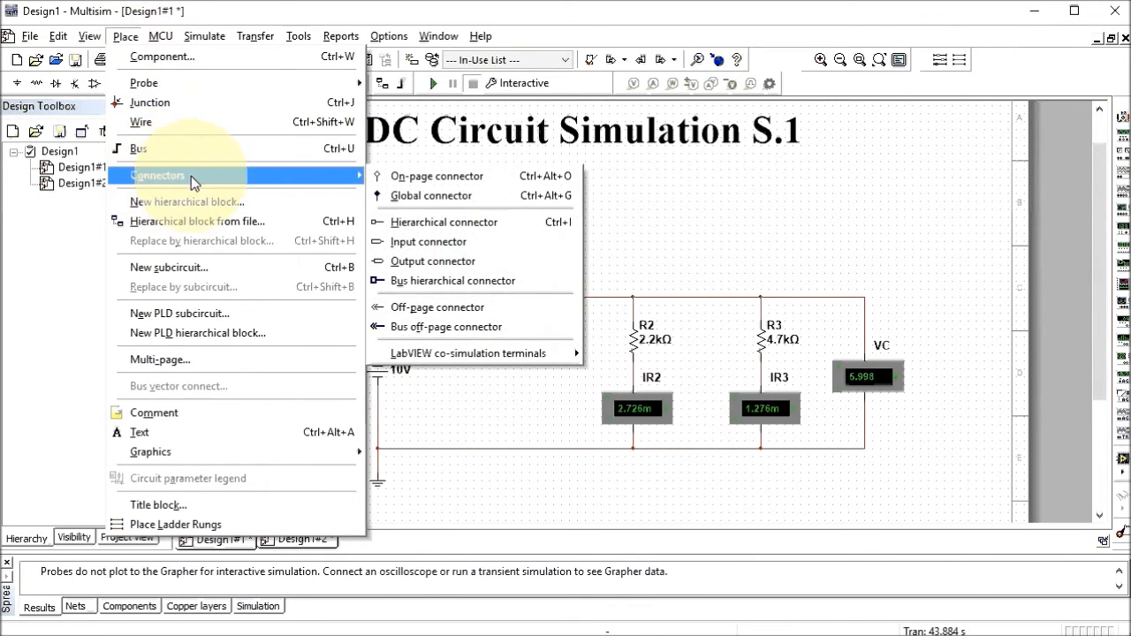
left_click(411, 311)
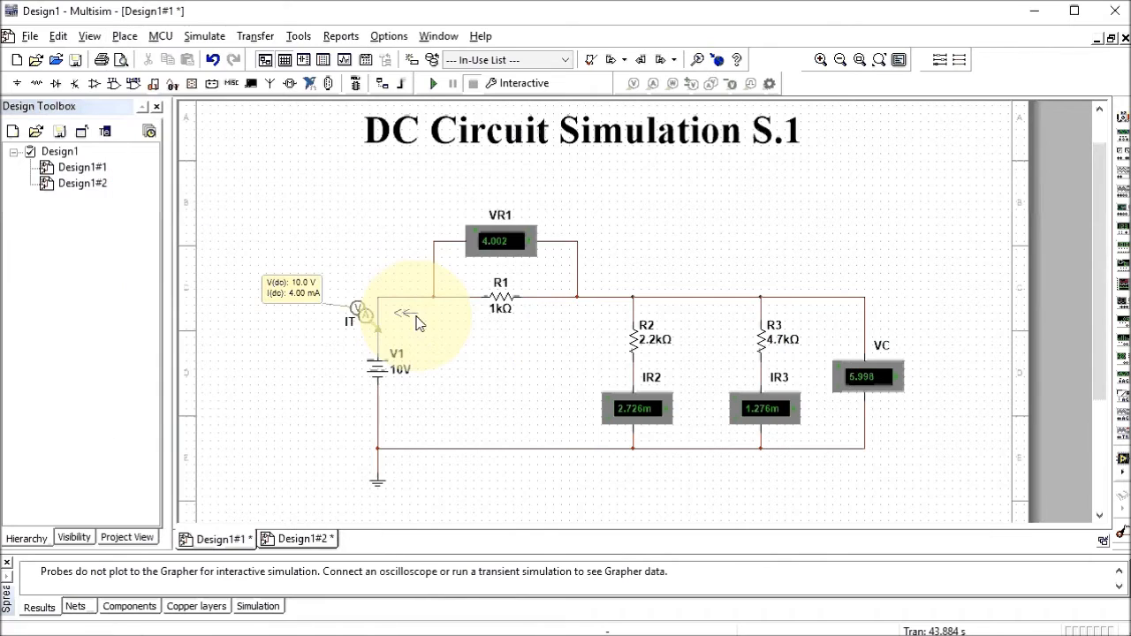
left_click(352, 302)
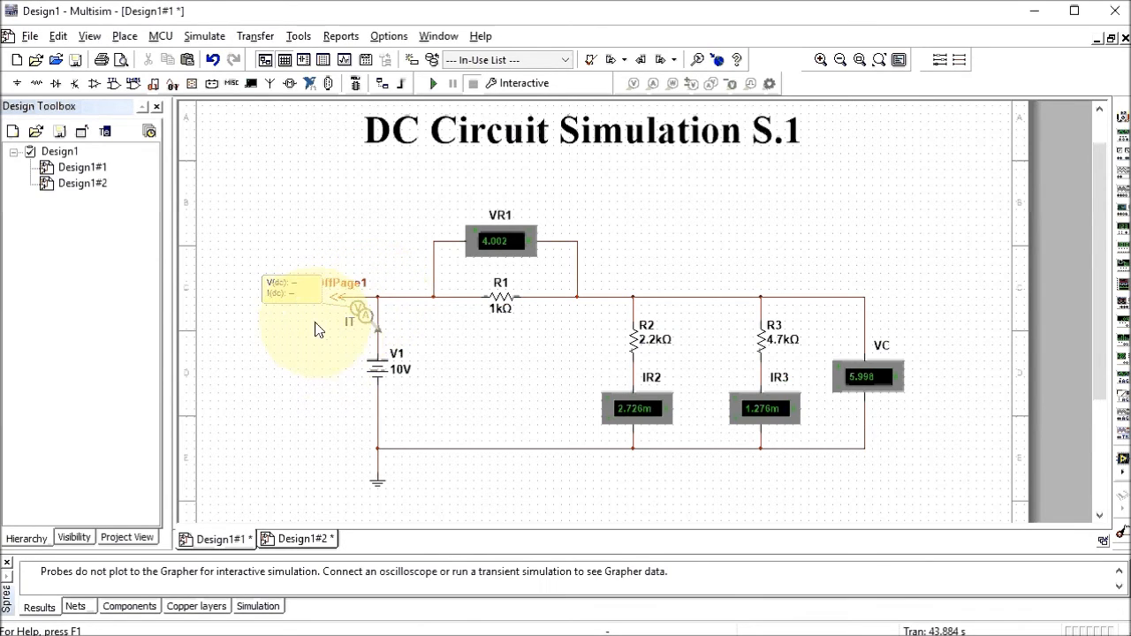
left_click_drag(379, 331, 377, 347)
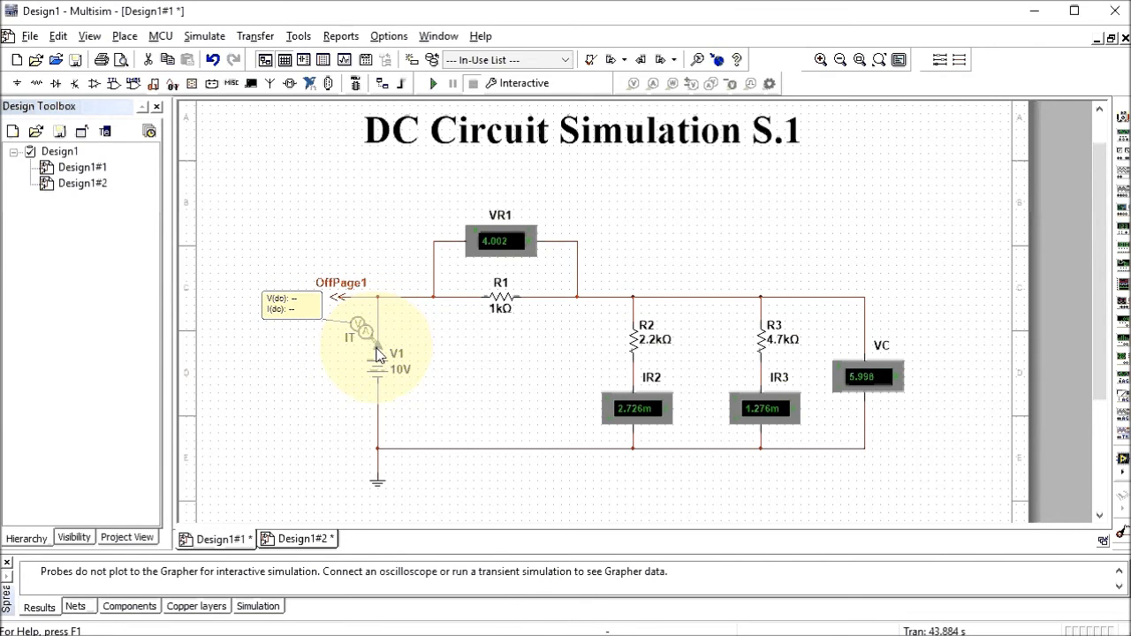
left_click(308, 312)
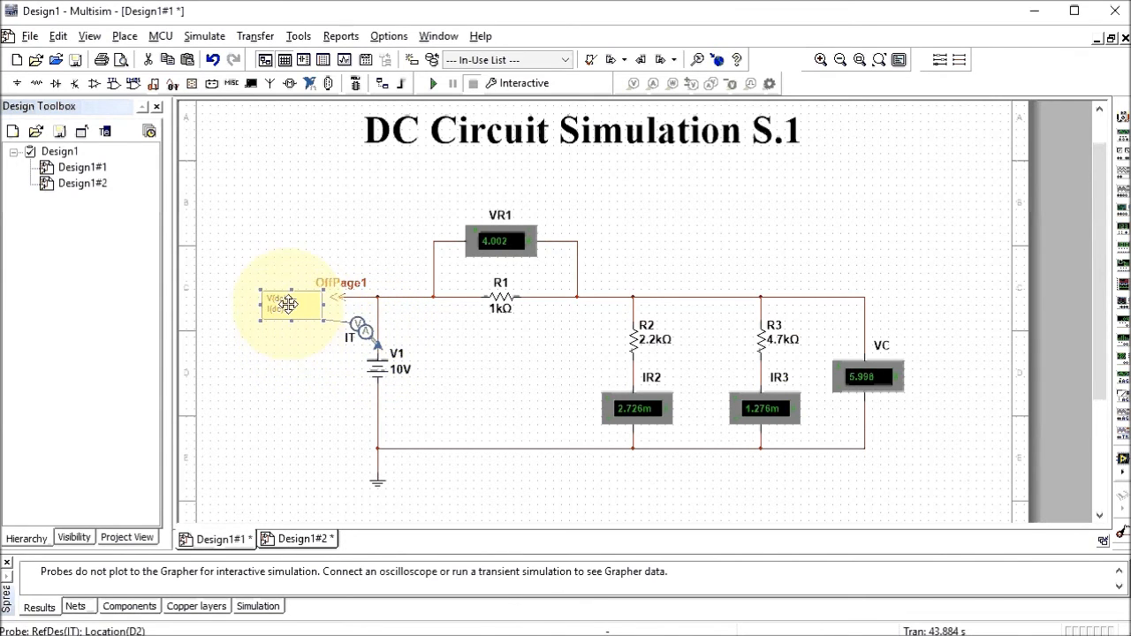
Rename the off-page connector OffPage1 to E, then switch to Design1#2
double_click(350, 291)
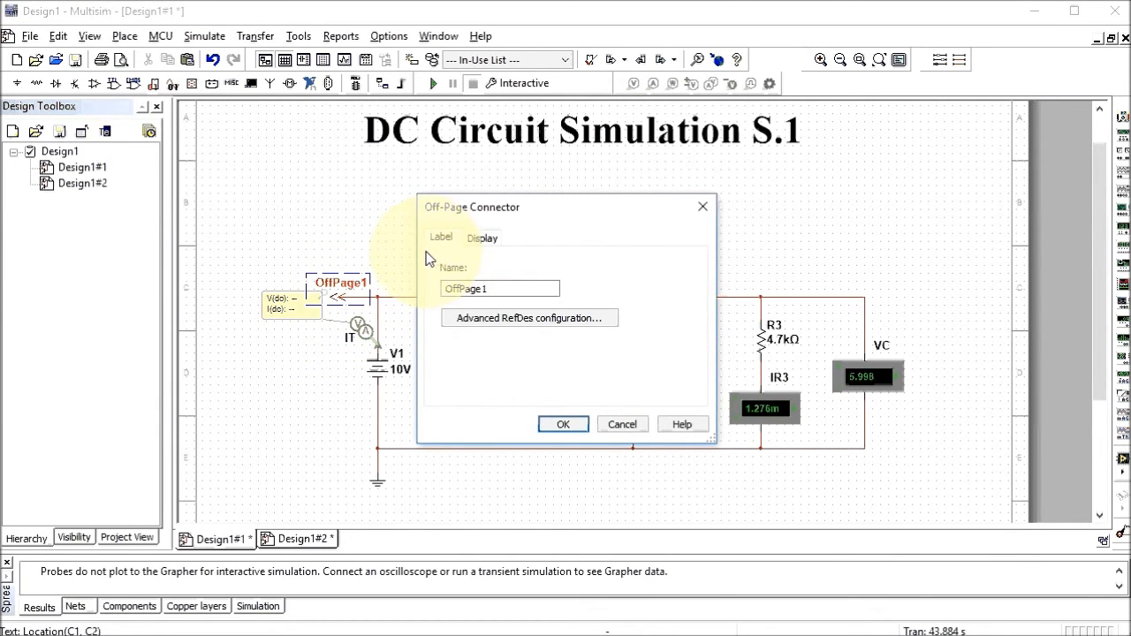
left_click_drag(491, 290, 438, 290)
key("BackSpace")
key("ctrl+z")
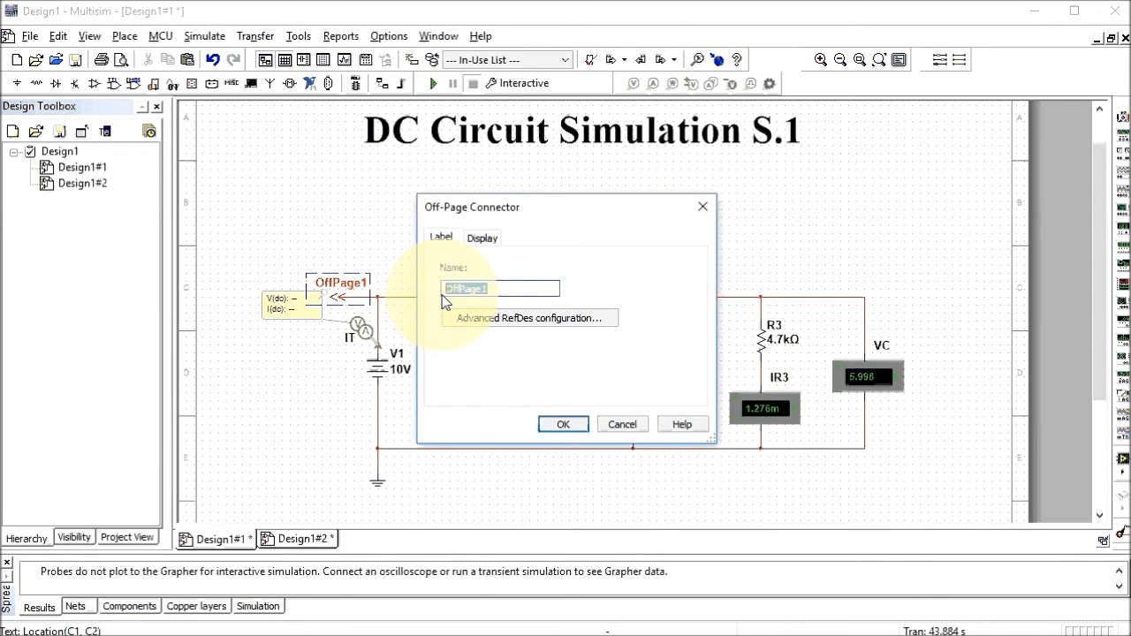
type("E")
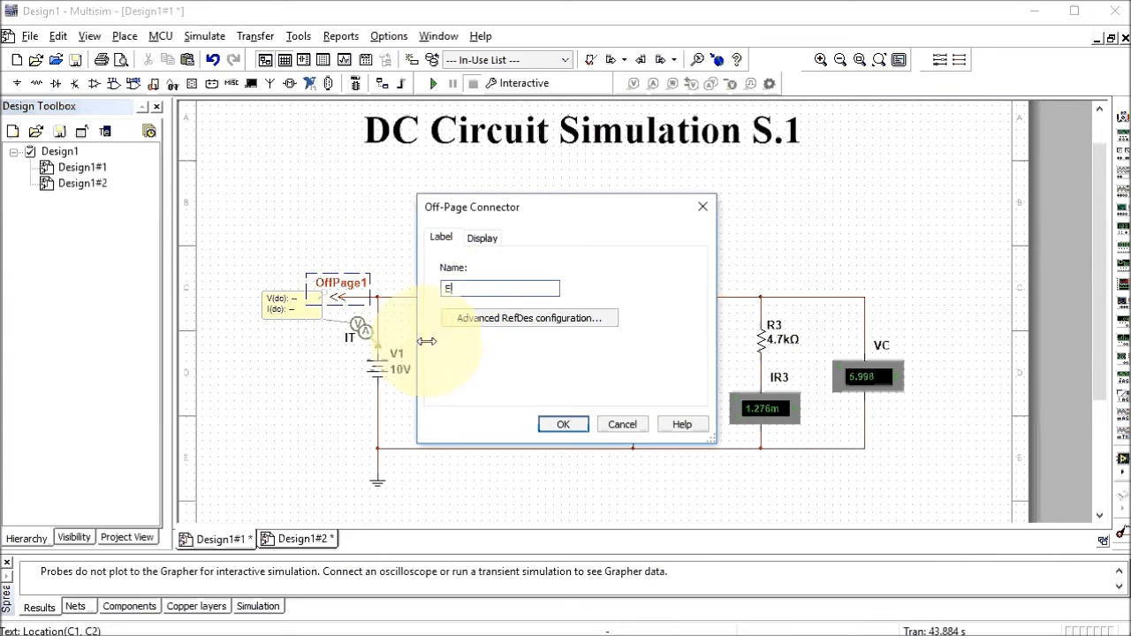
left_click(566, 425)
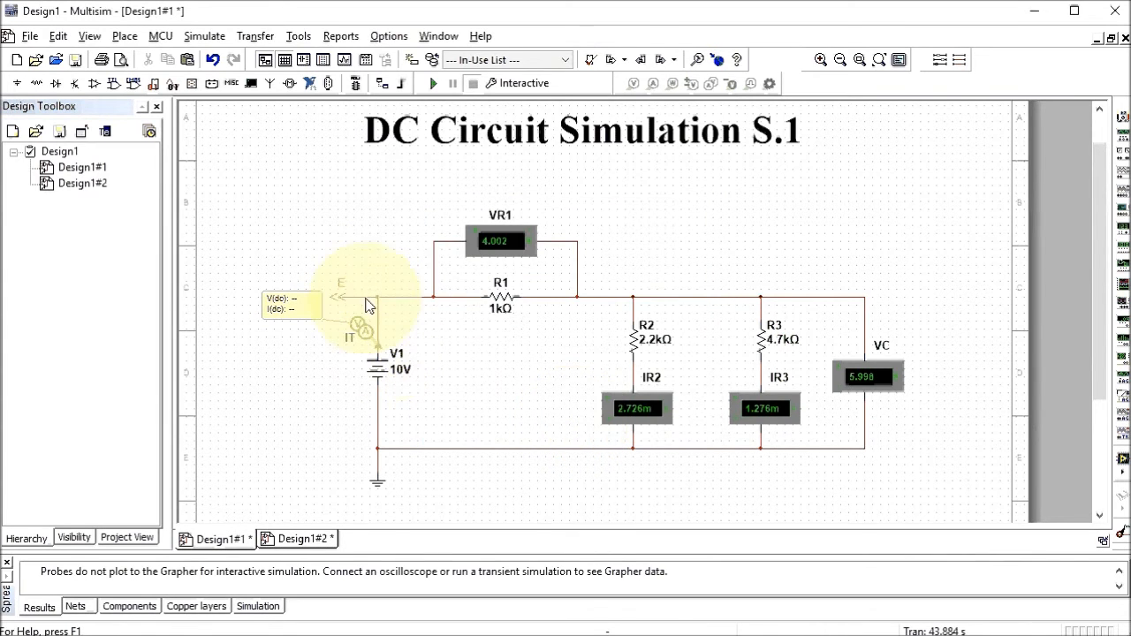
double_click(98, 188)
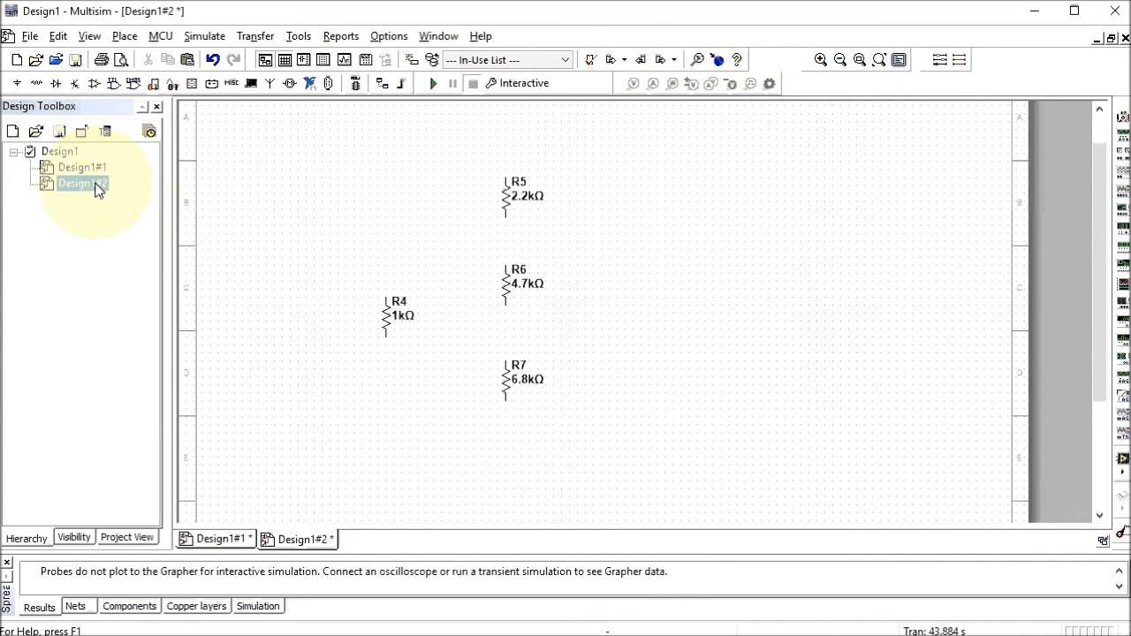
Place an off-page connector at page 2's upper left, name it E, and accept linking it to page 1's E
left_click(123, 37)
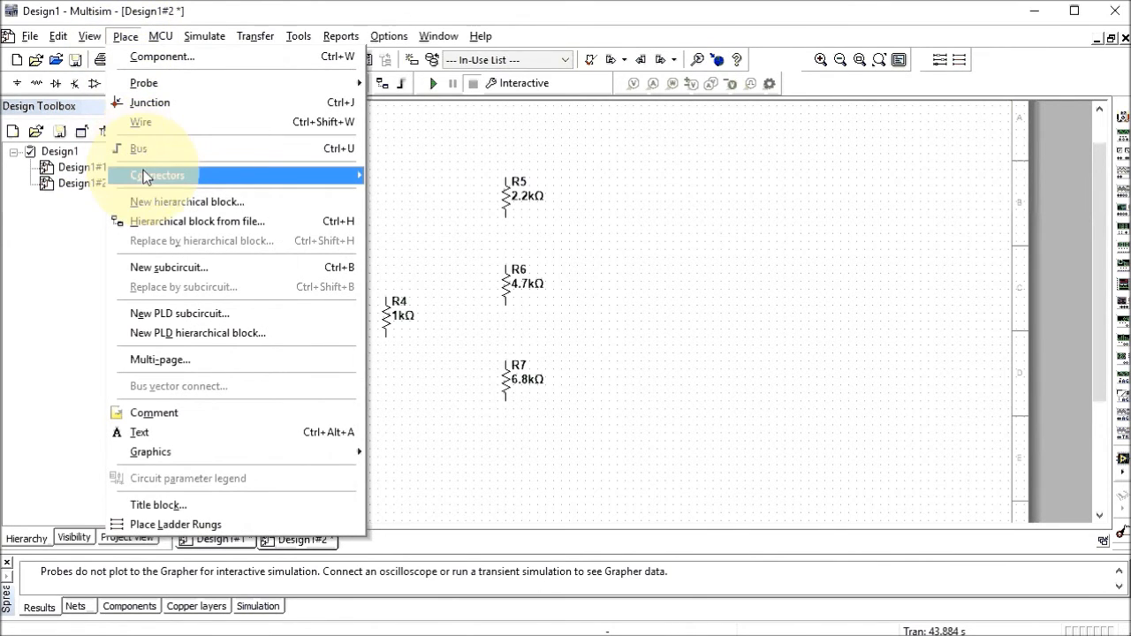
mouse_move(160, 176)
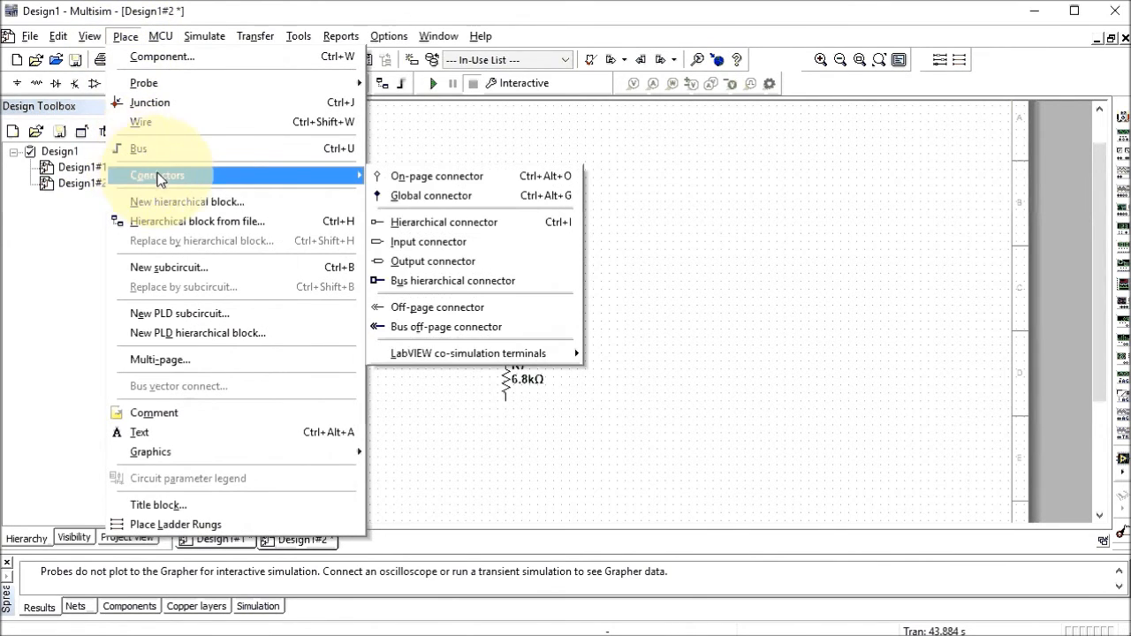
left_click(419, 310)
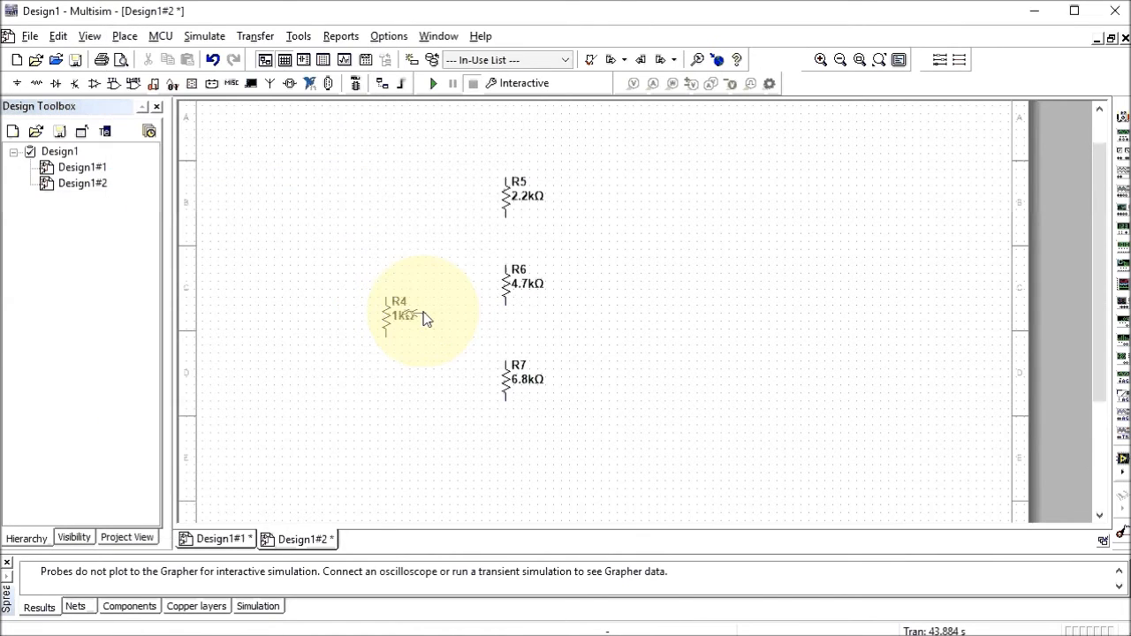
left_click(308, 164)
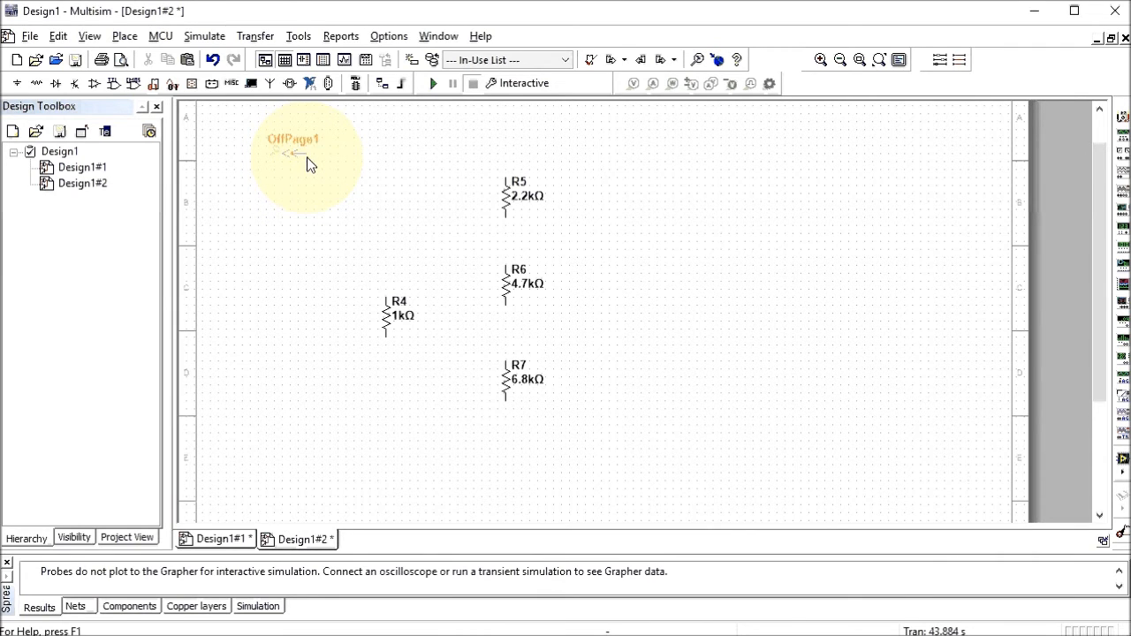
double_click(297, 137)
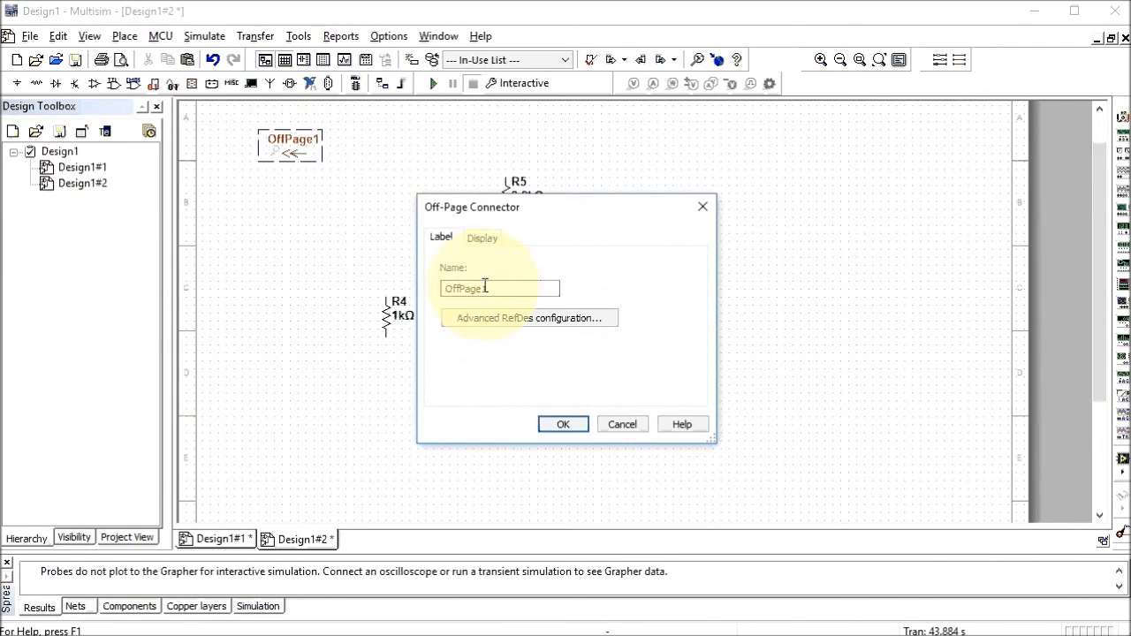
left_click_drag(491, 288, 428, 285)
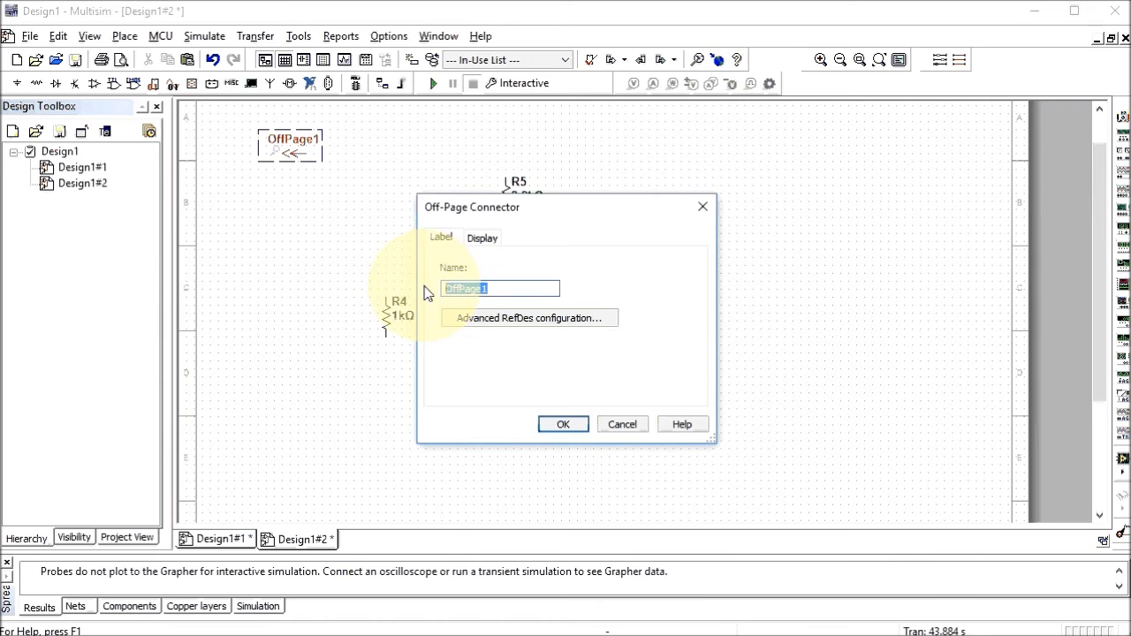
type("E")
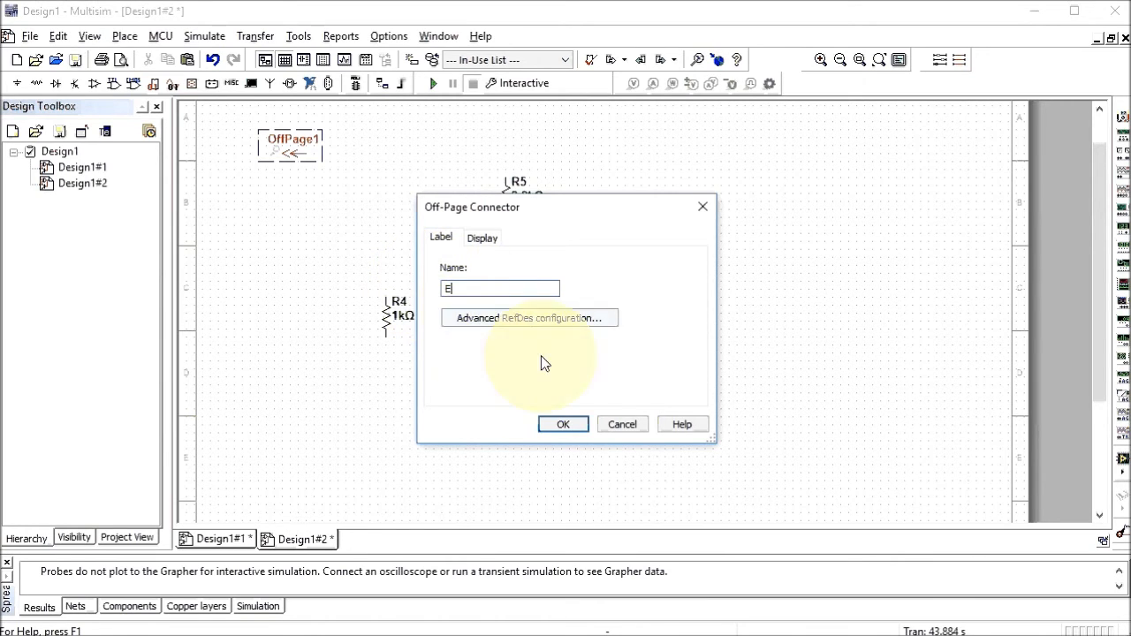
left_click(570, 428)
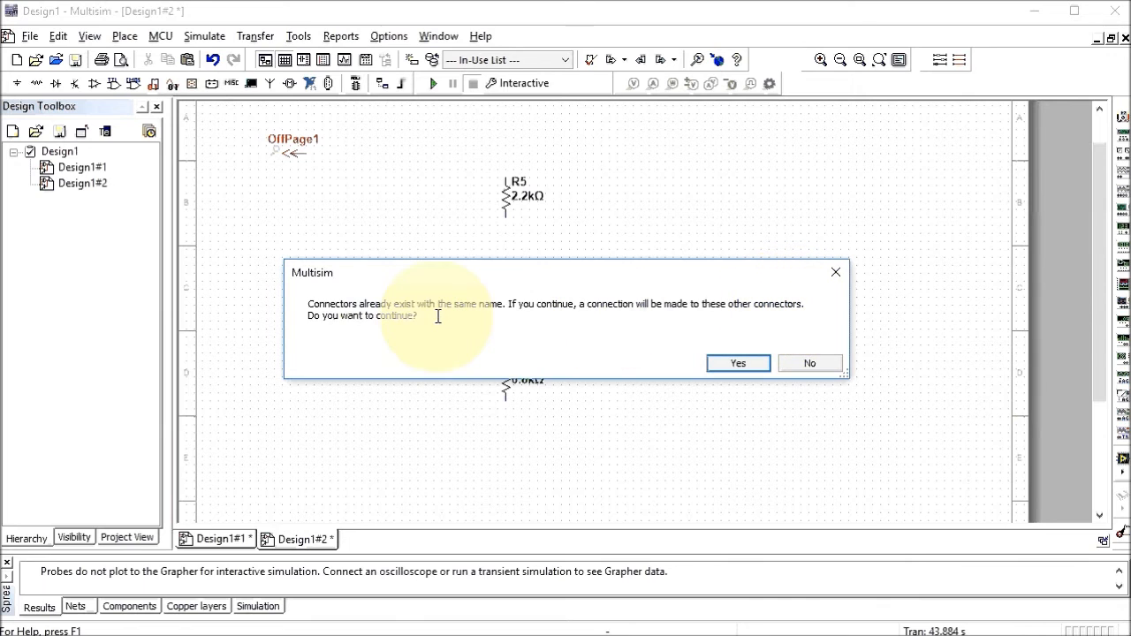
left_click(726, 363)
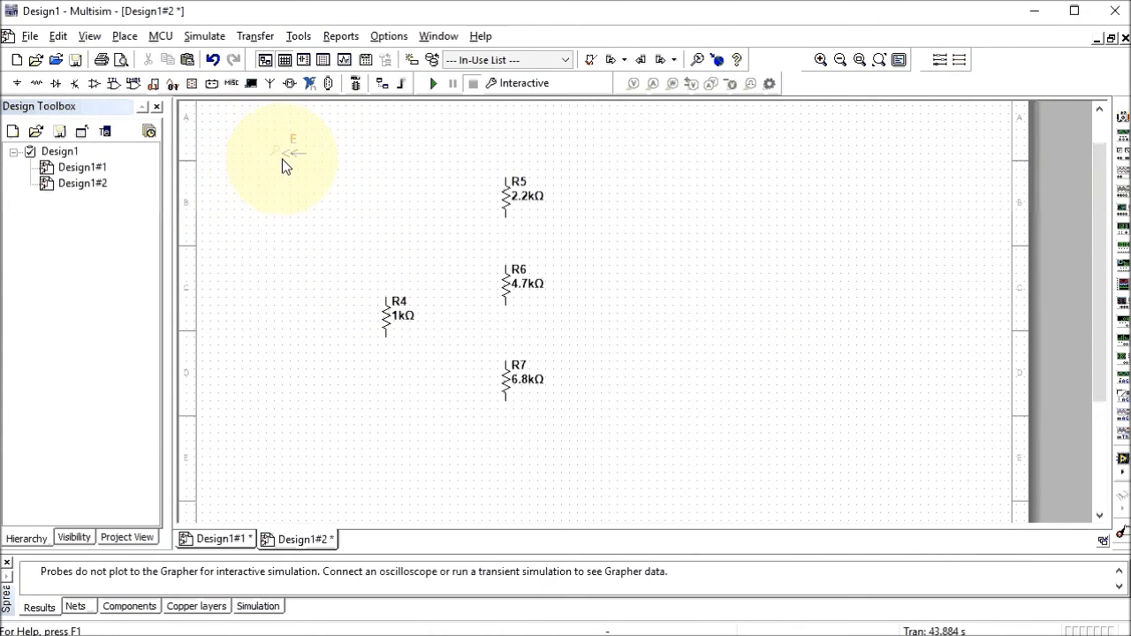
Check connector E on Design1#1, then return to Design1#2
double_click(89, 168)
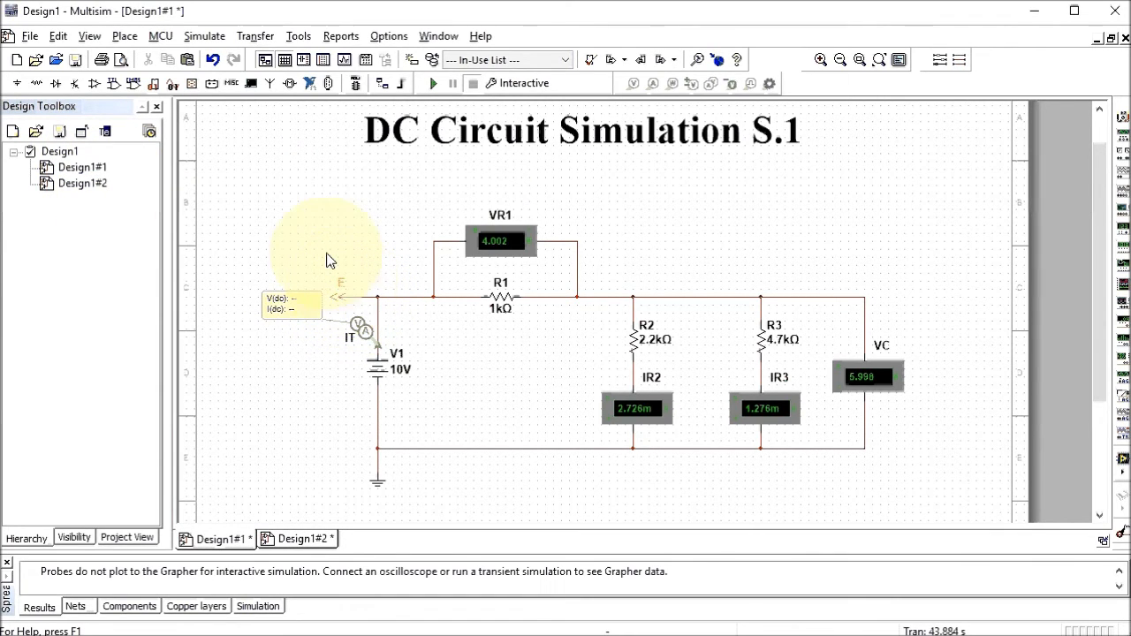
double_click(88, 185)
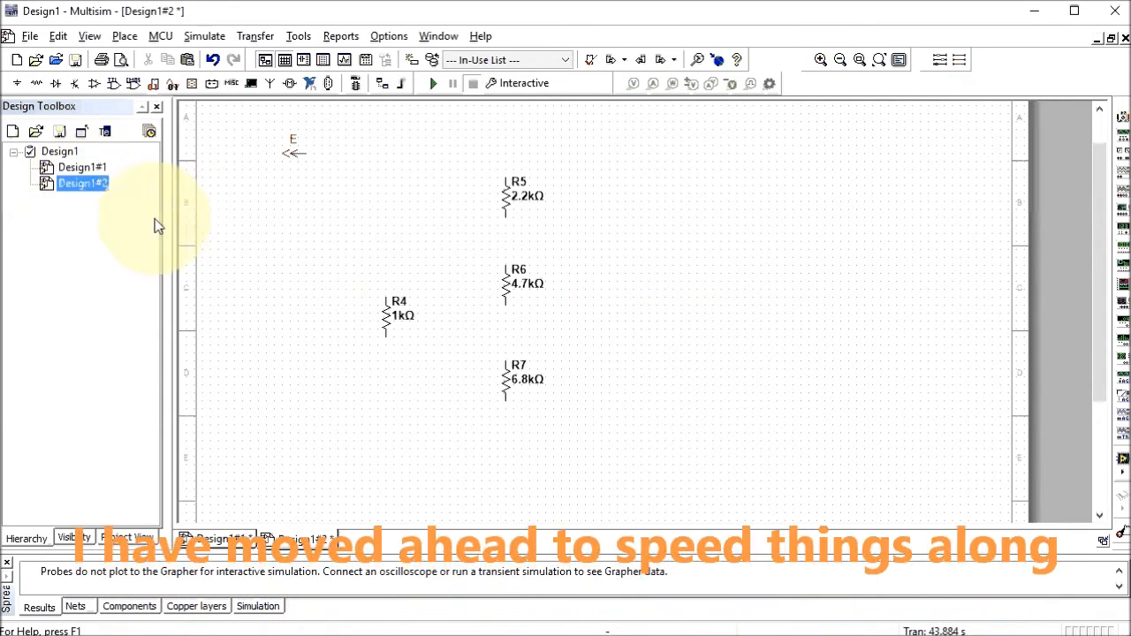
left_click(399, 268)
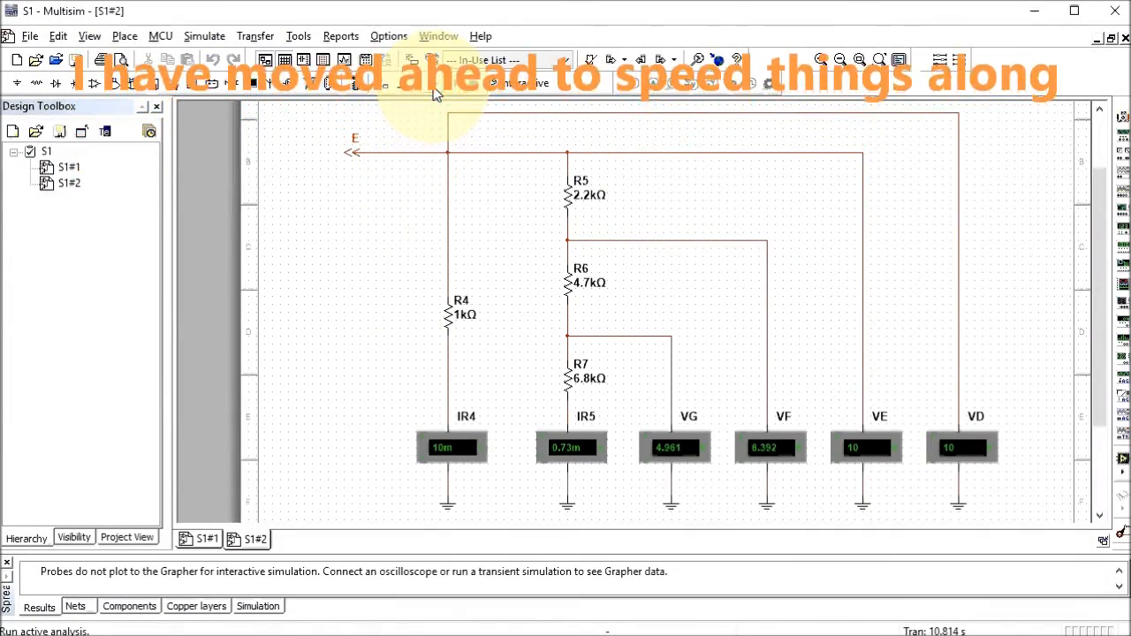
Rerun the simulation and compare meter readings by switching between pages S1#1 and S1#2
left_click(433, 85)
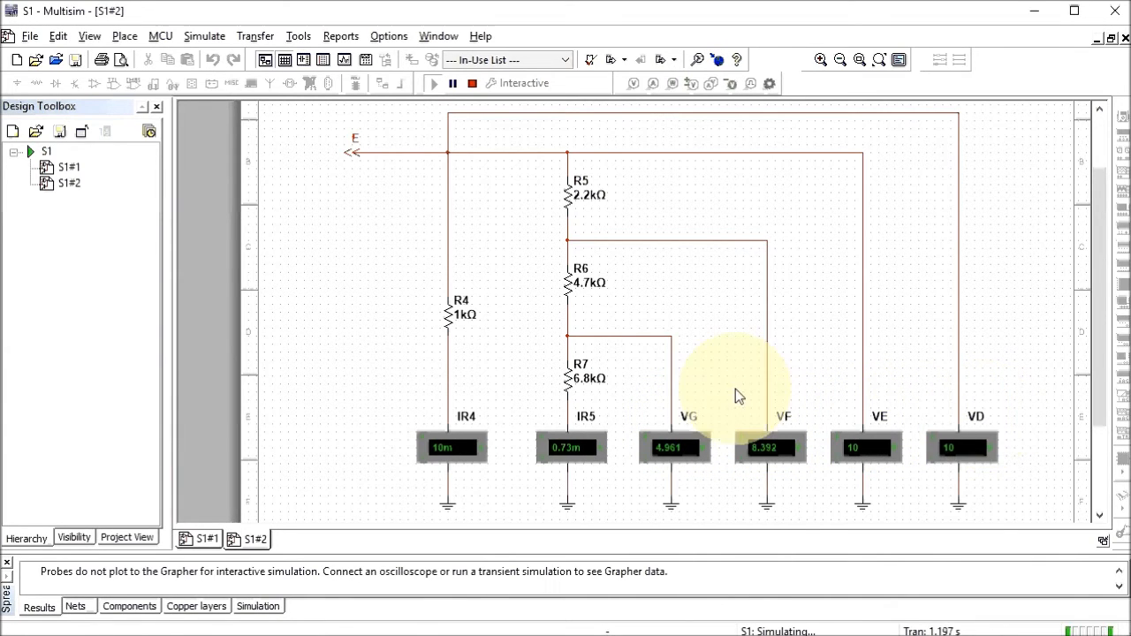
double_click(70, 168)
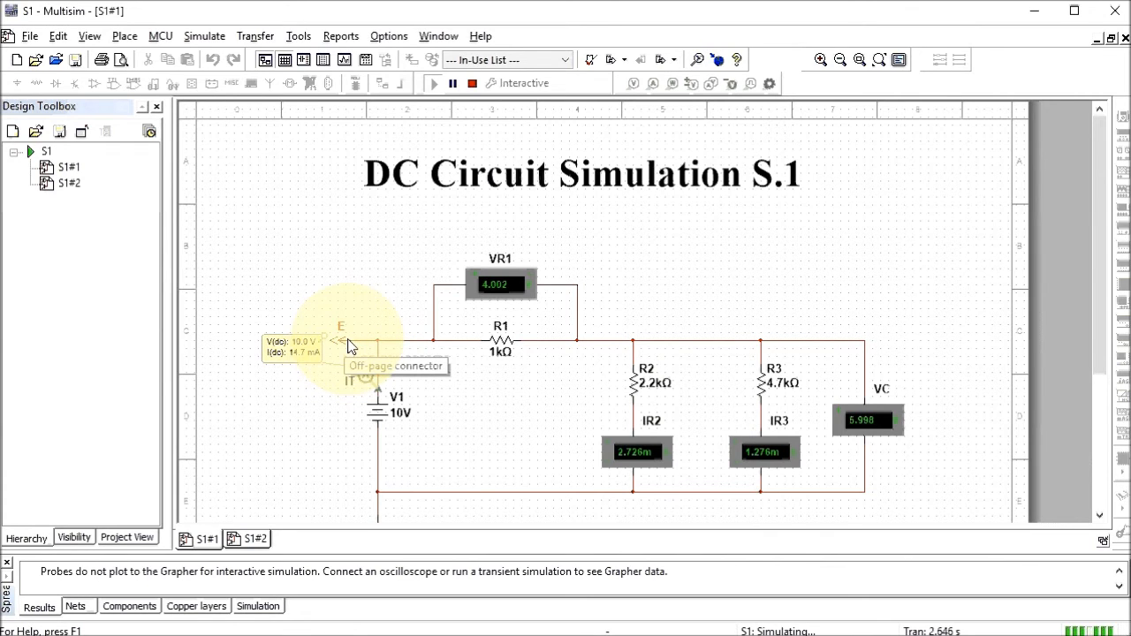
double_click(75, 192)
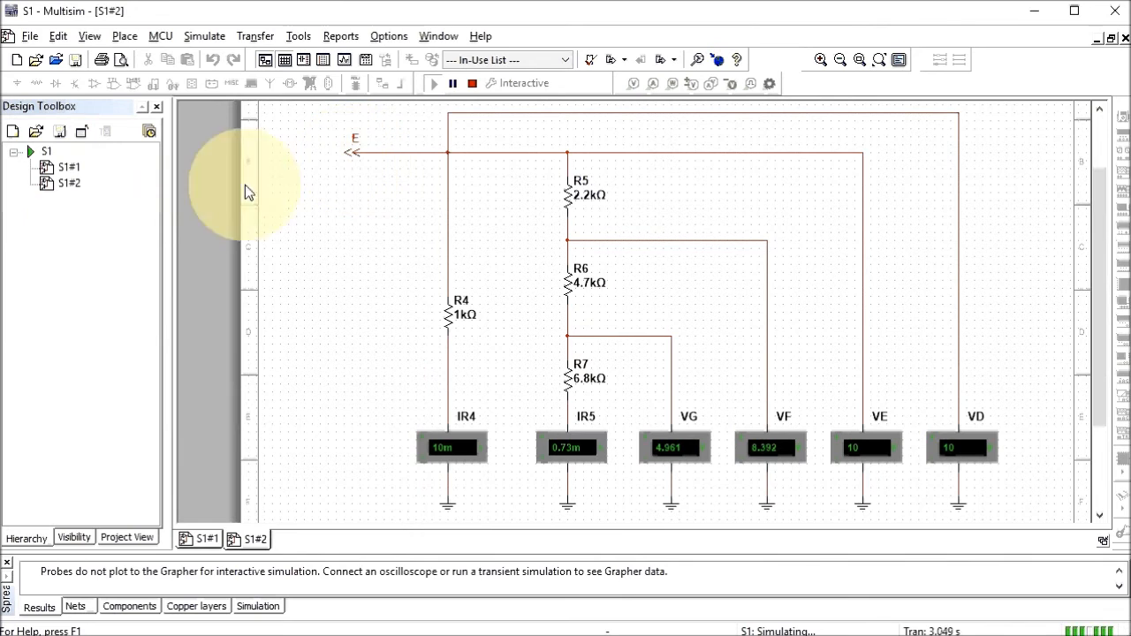
double_click(74, 170)
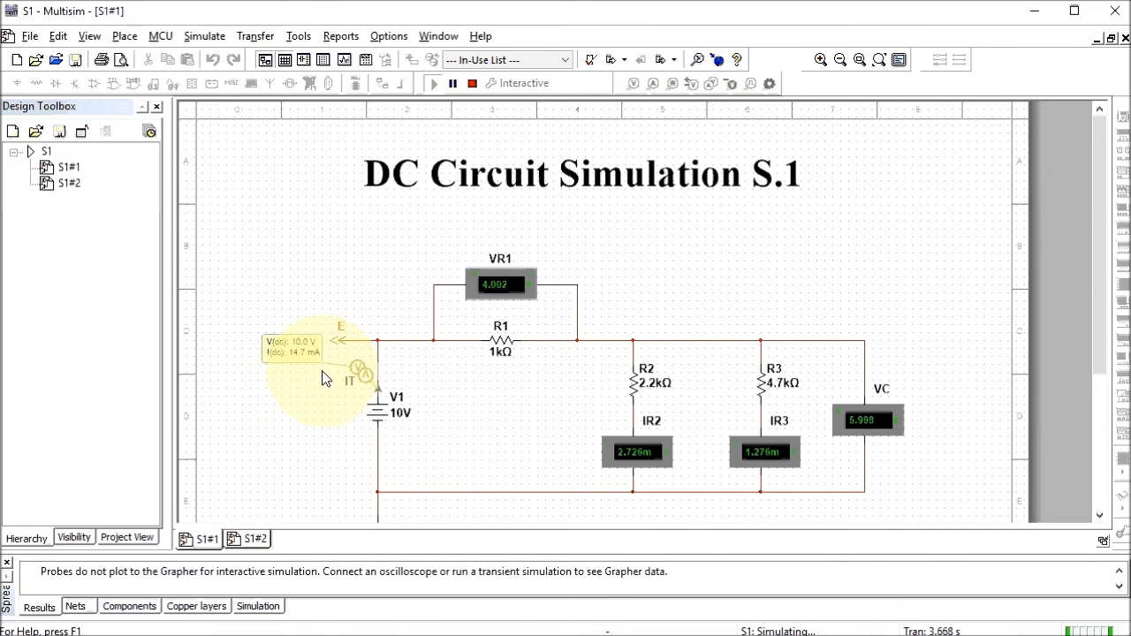
double_click(70, 186)
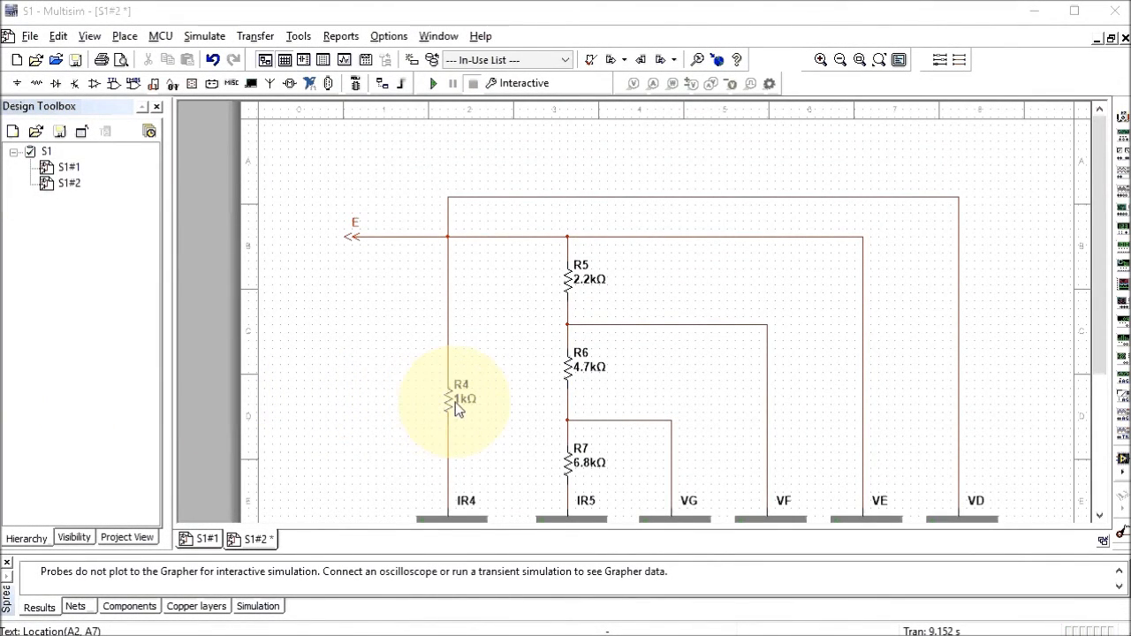
Place a text label above the circuit reading 'DC Circuit Simulation S.2'
left_click(125, 37)
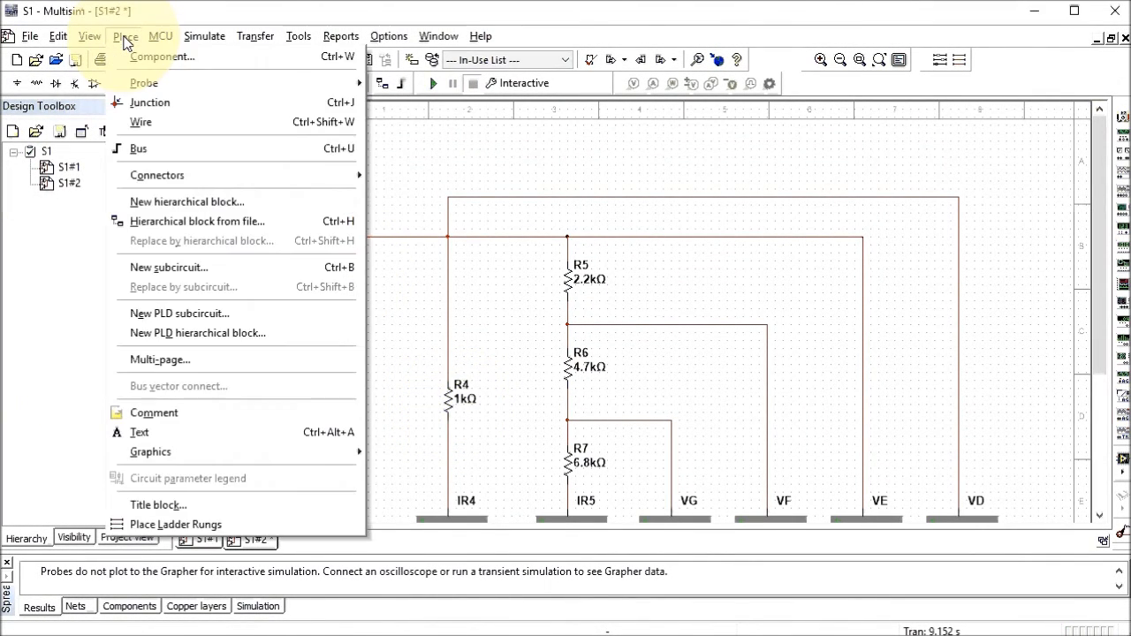
left_click(180, 430)
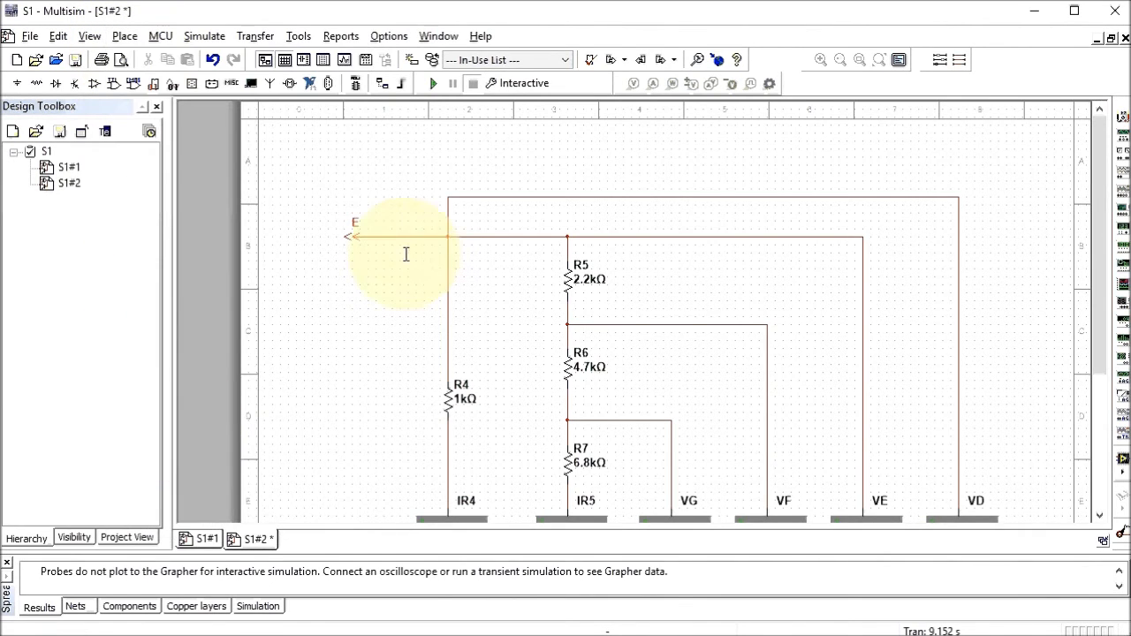
left_click(443, 152)
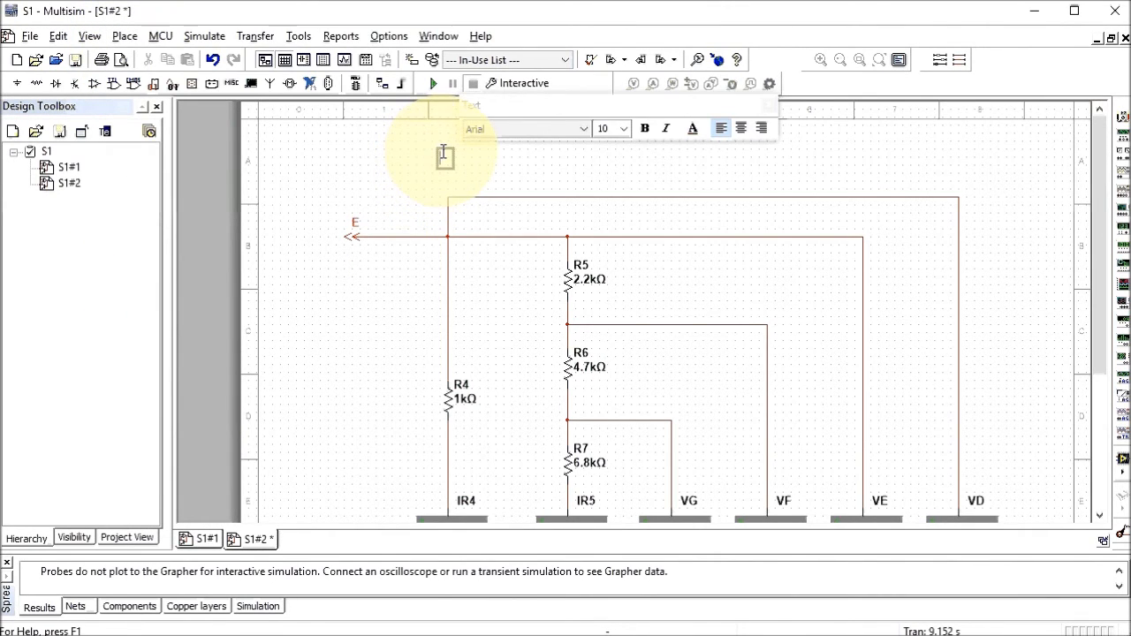
type("DC Circuit Simulation S.2")
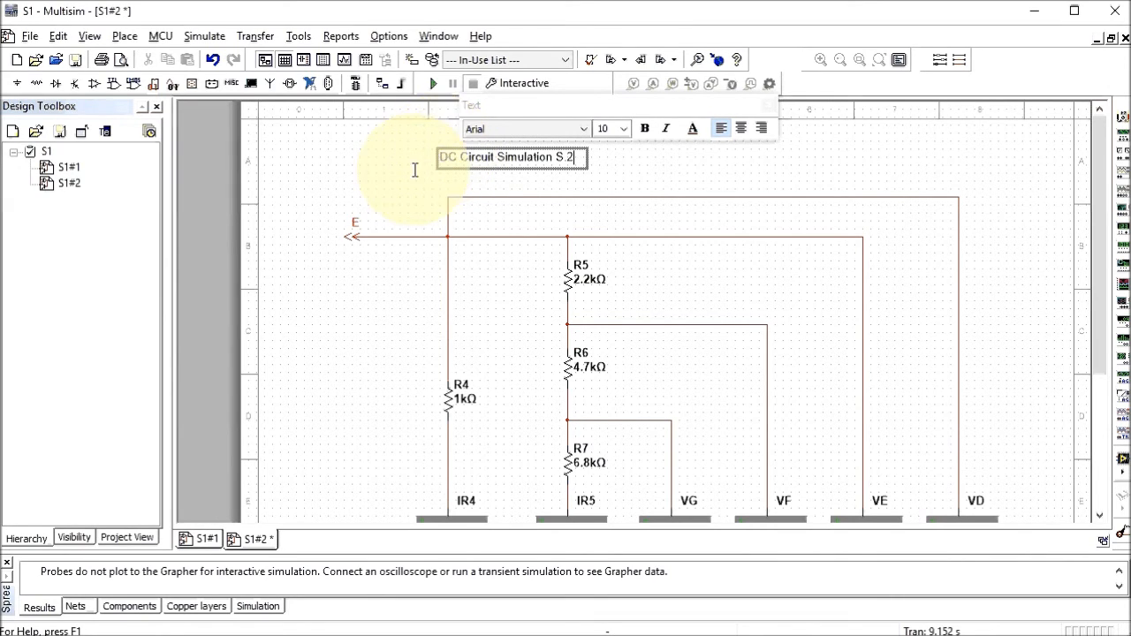
Format the title as Times New Roman, 32-point bold and nudge it into place
left_click(583, 129)
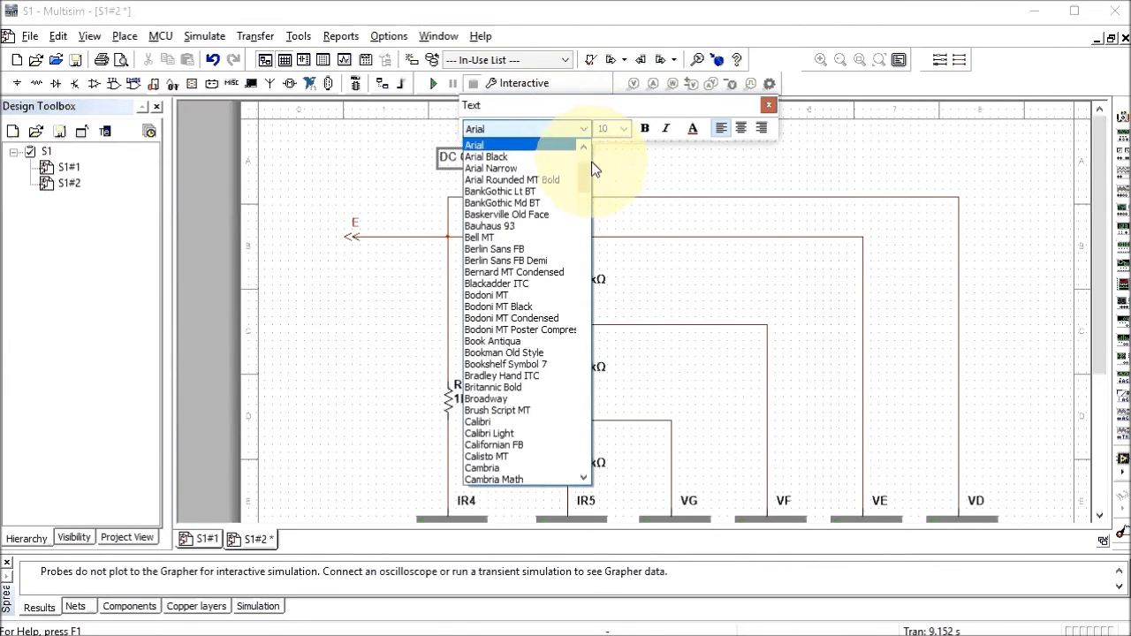
left_click_drag(583, 151, 606, 451)
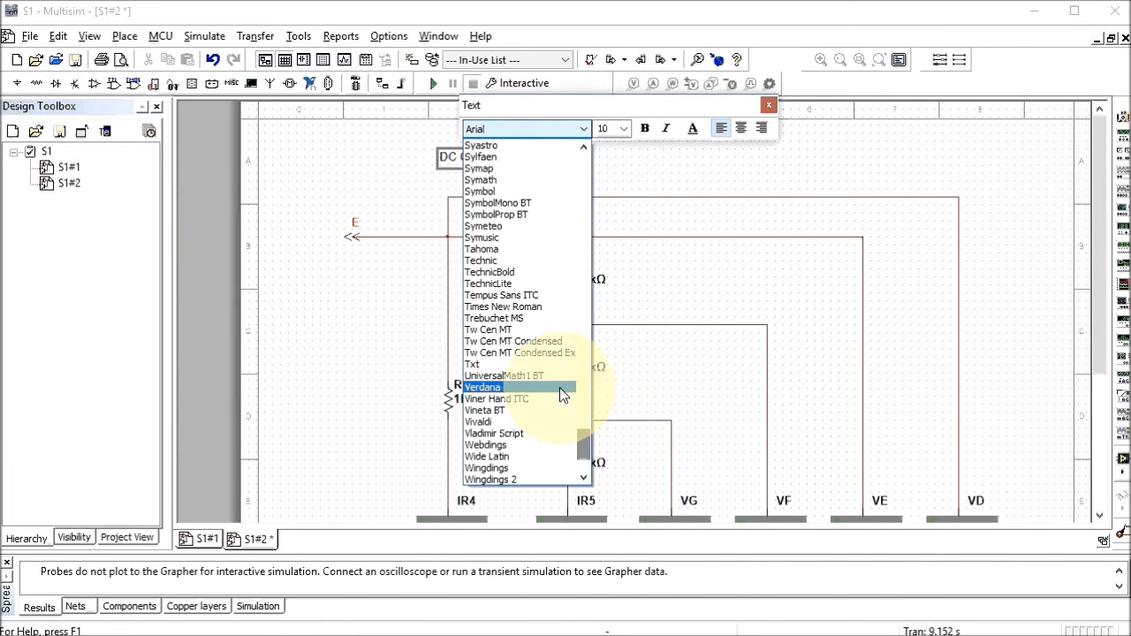
left_click(512, 315)
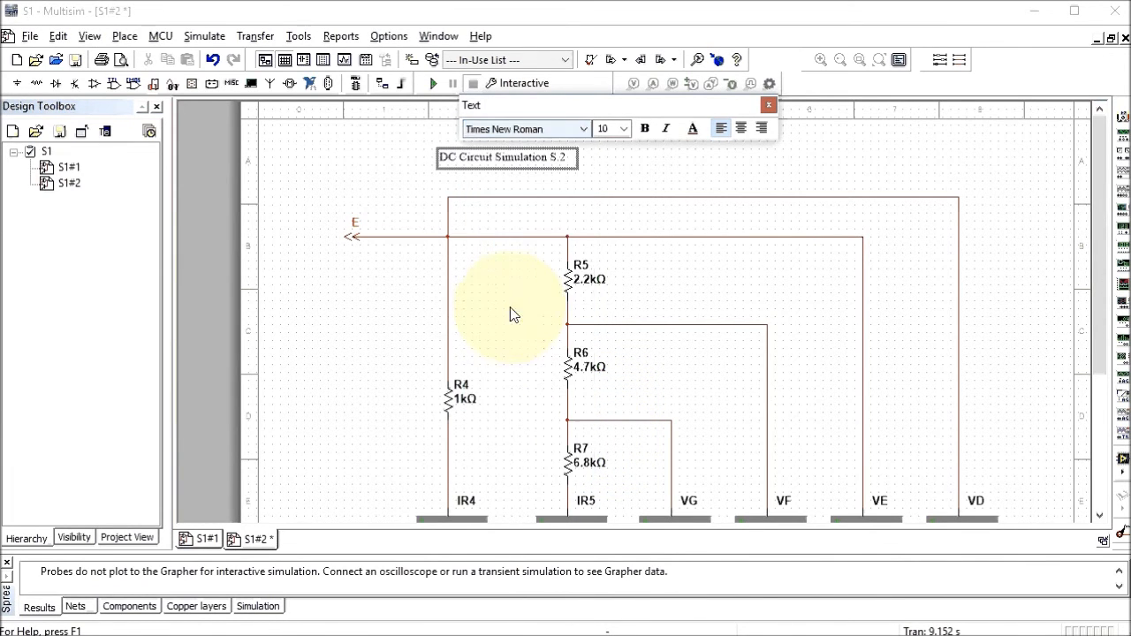
left_click(624, 130)
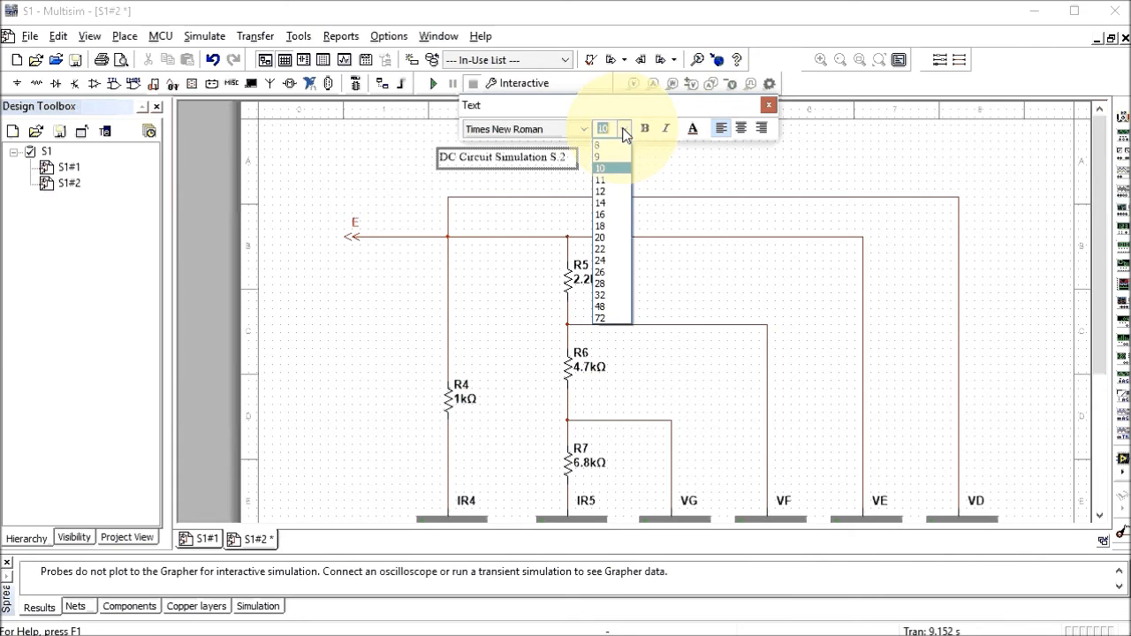
left_click(610, 295)
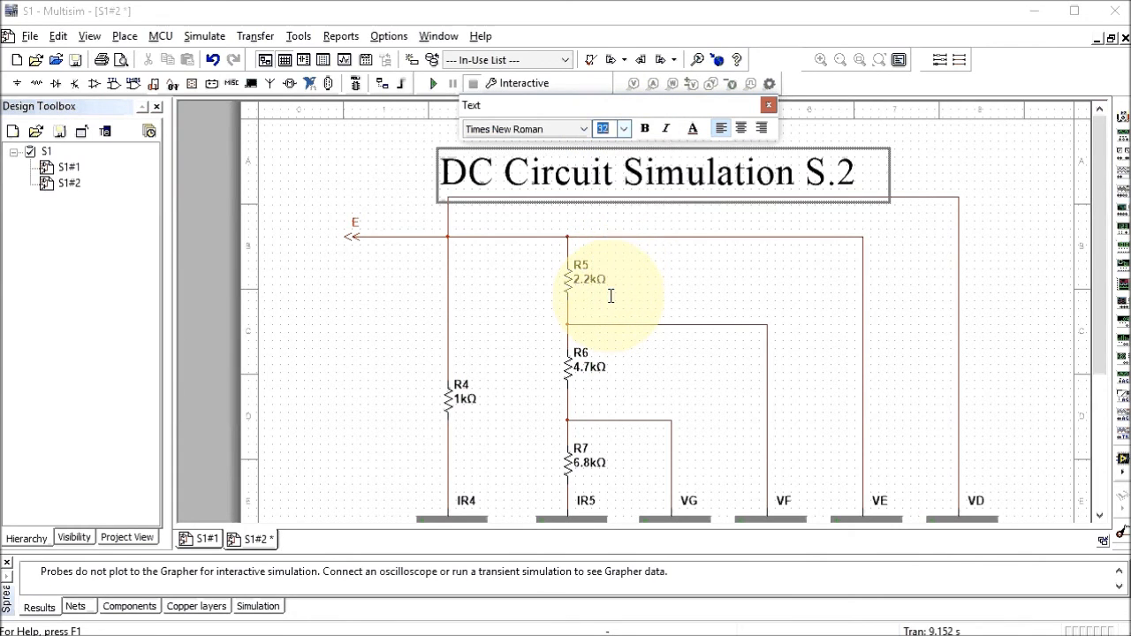
left_click(645, 129)
left_click(400, 173)
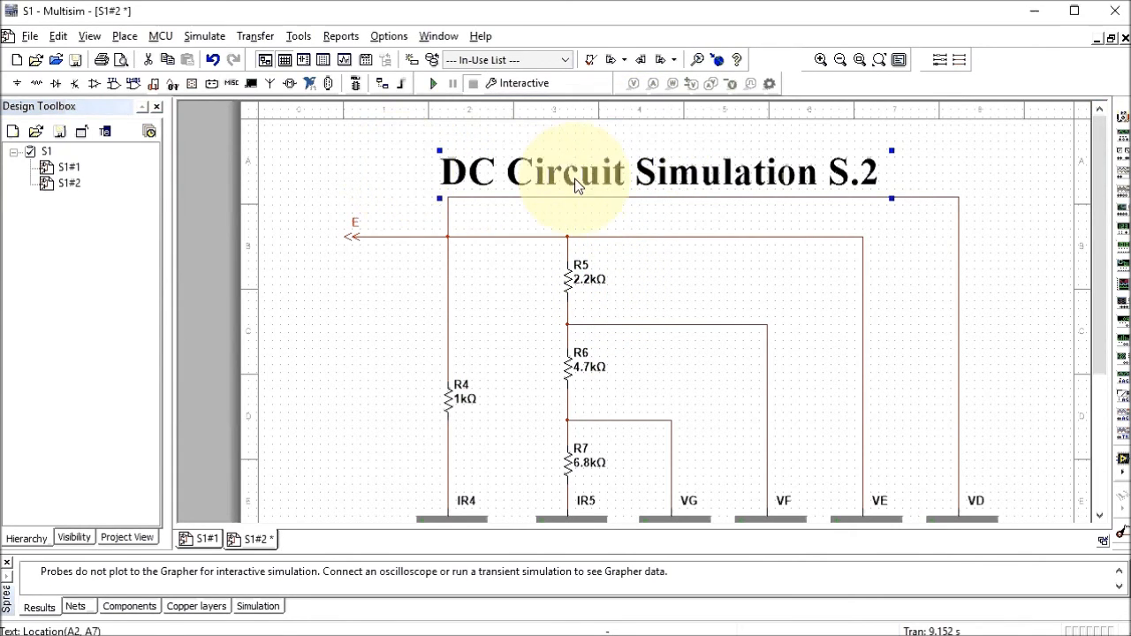
left_click_drag(583, 182, 612, 173)
left_click(382, 193)
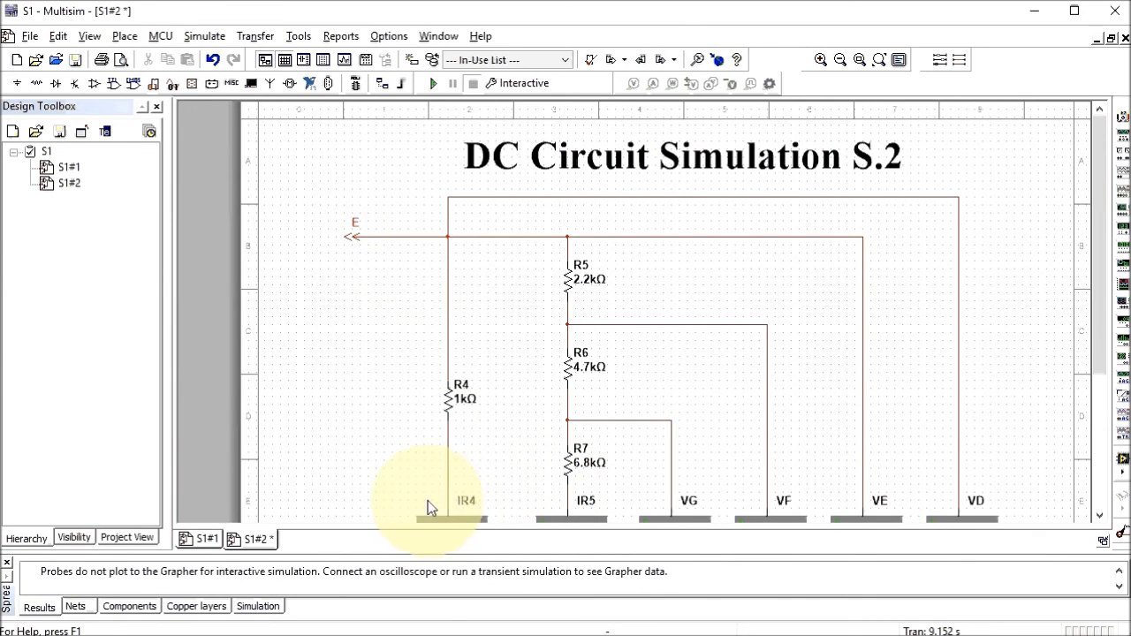
Check page S1#2's title block, then show page S1#1 with VR1 at 4.002 and VC at 5.998
left_click_drag(1102, 336, 1112, 434)
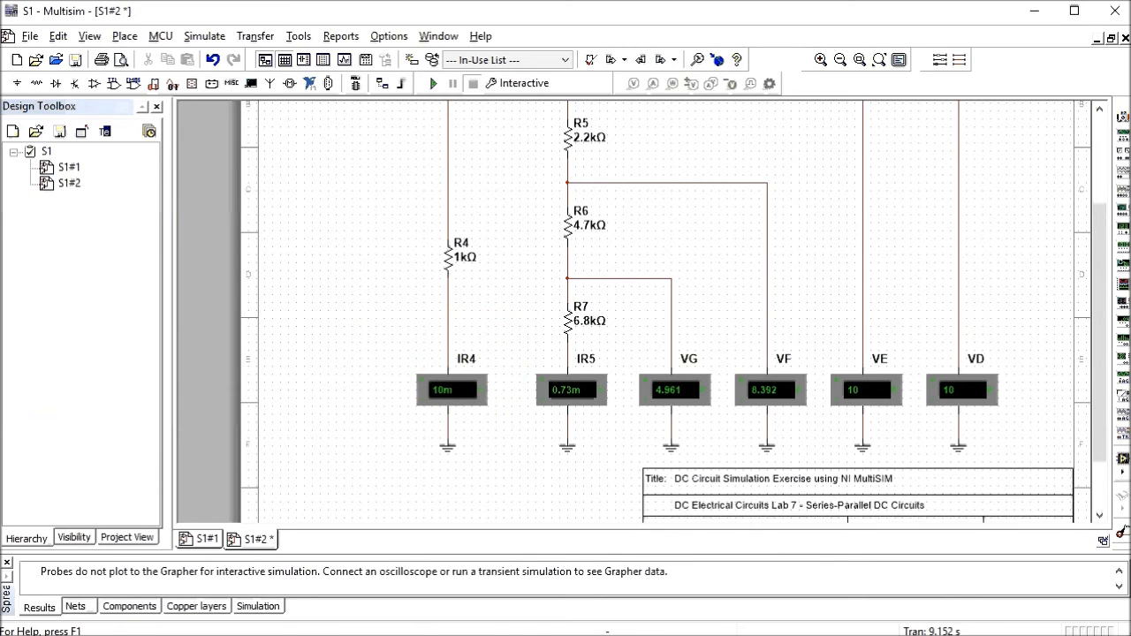
scroll(654, 309, "up", 3)
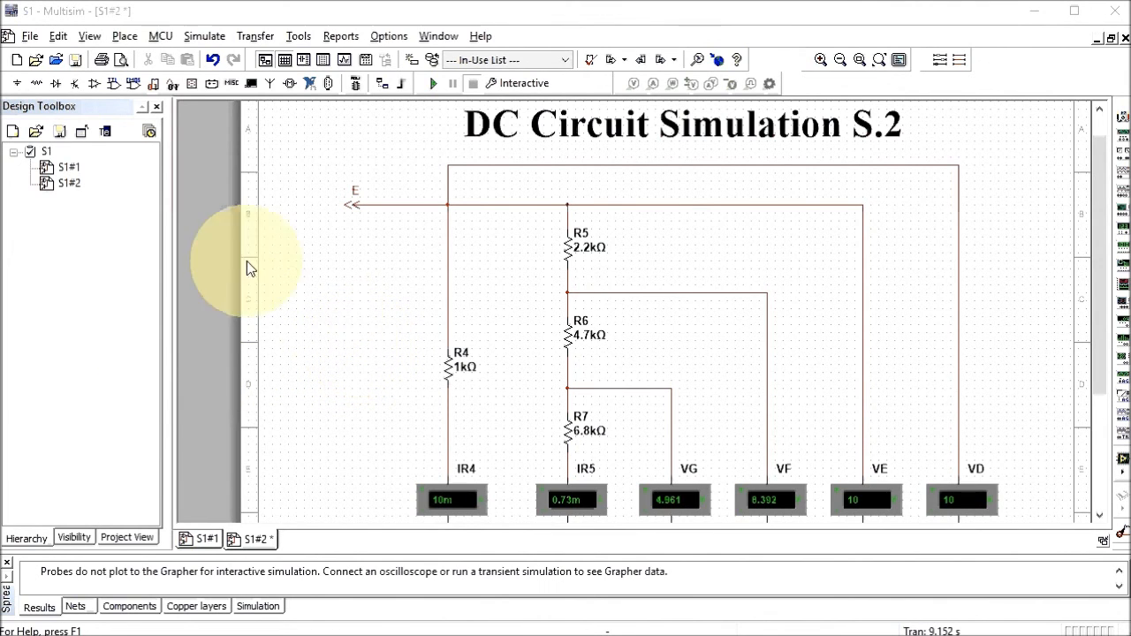
double_click(69, 168)
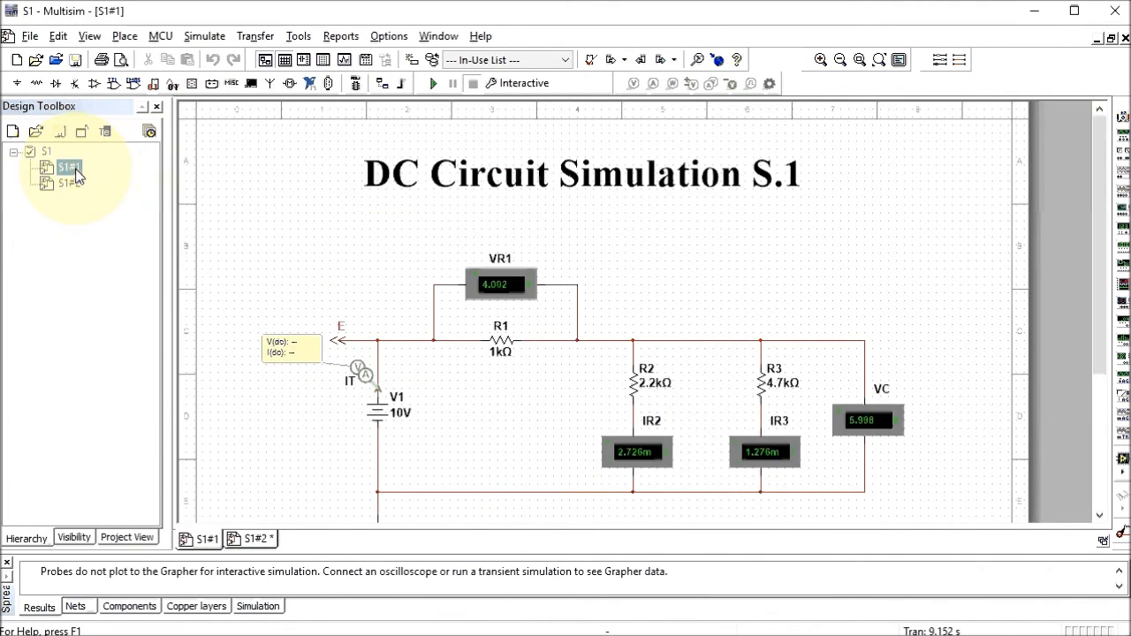
double_click(74, 184)
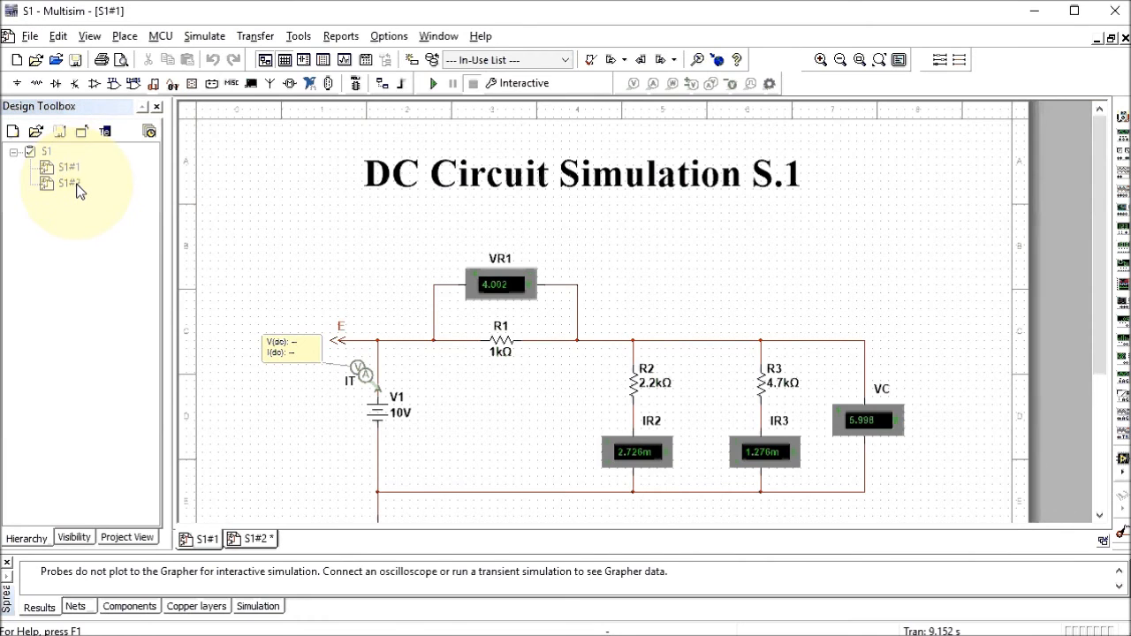
double_click(73, 170)
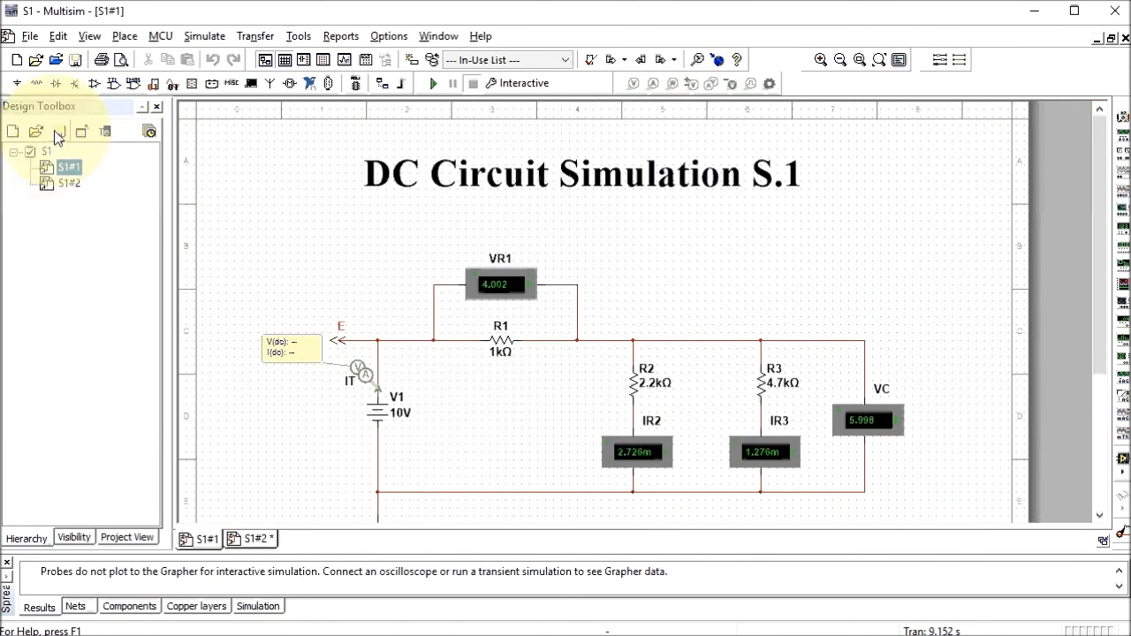
Set the print sheet setup to print the entire design instead of one sheet
left_click(31, 40)
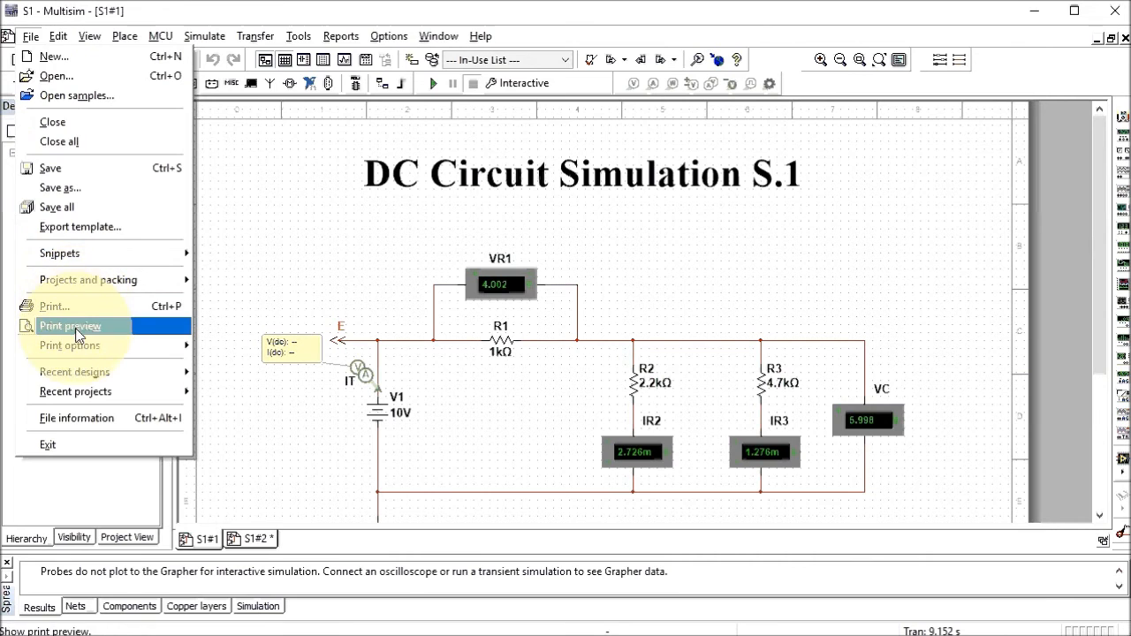
mouse_move(124, 349)
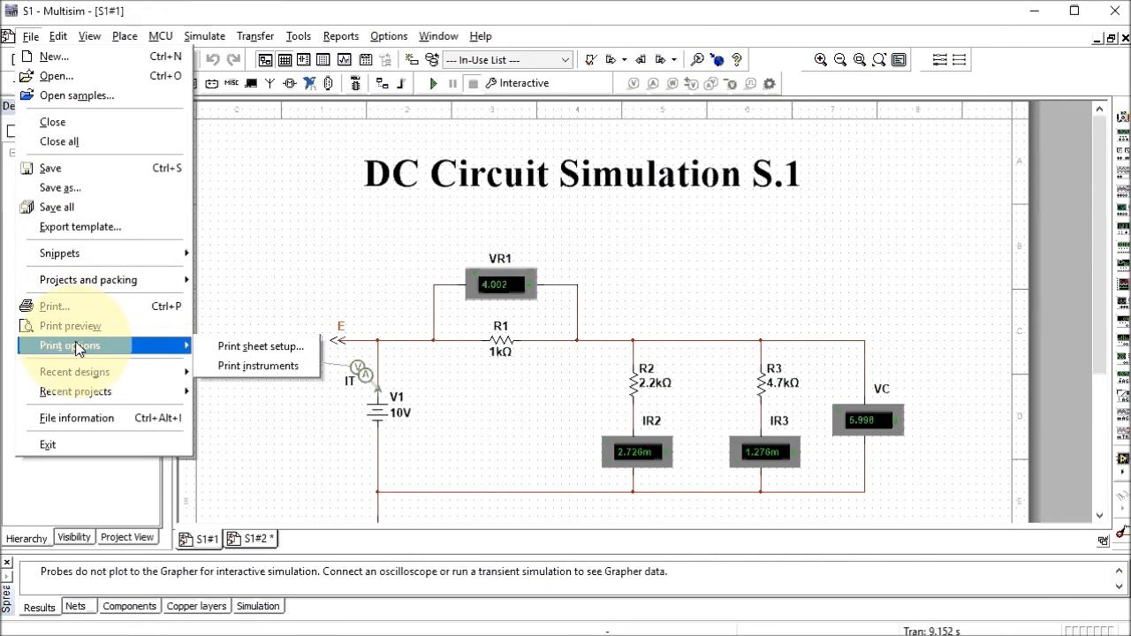
left_click(261, 347)
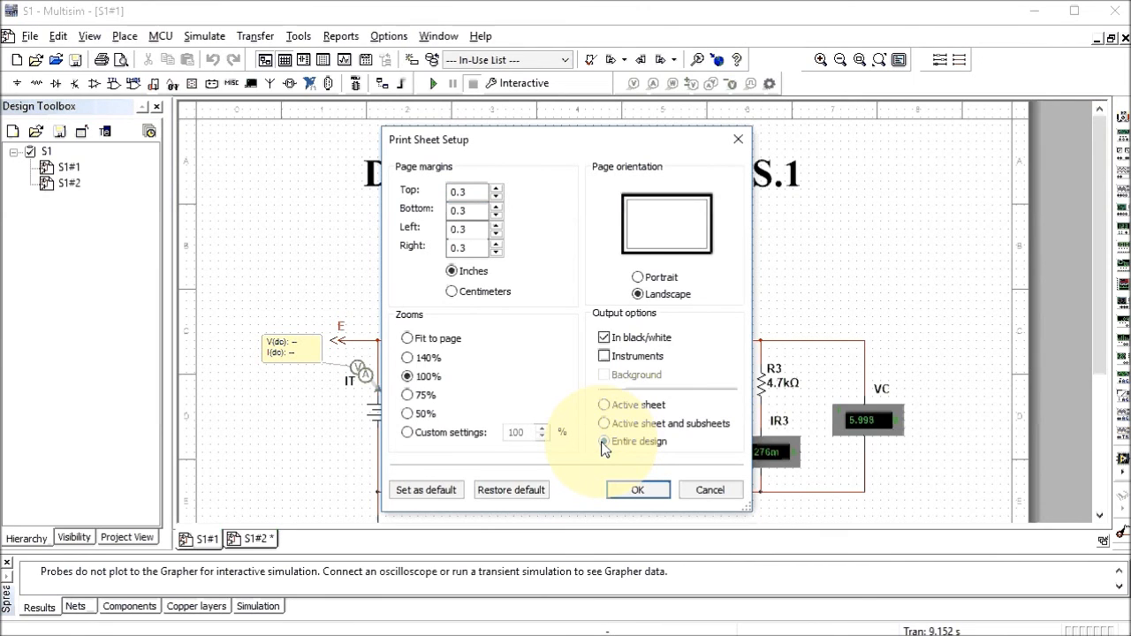
left_click(603, 442)
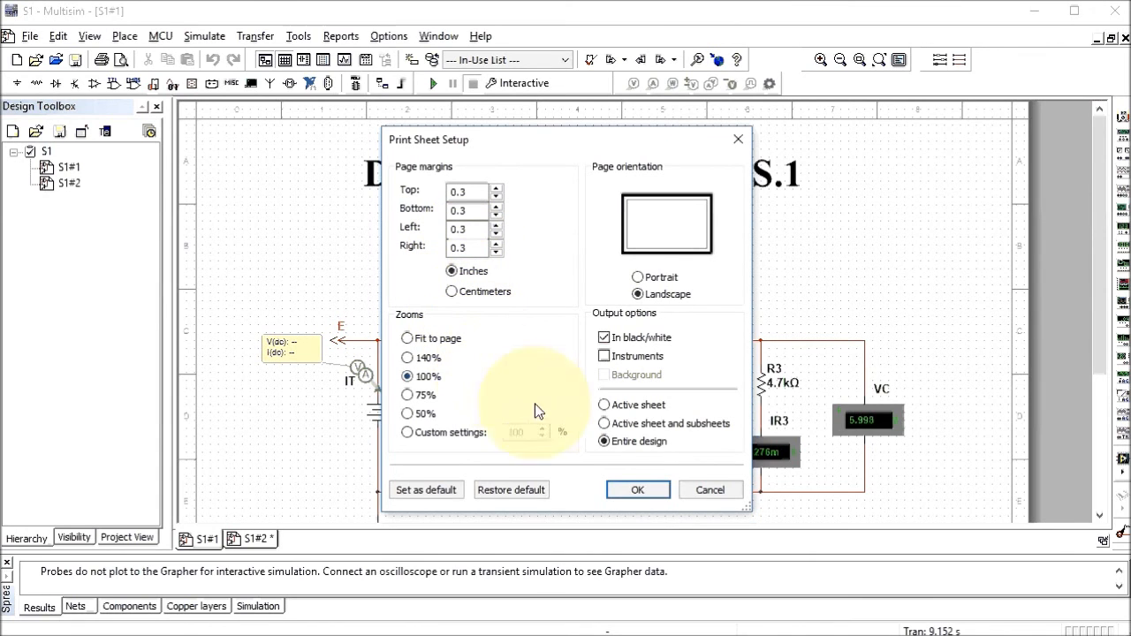
left_click(633, 491)
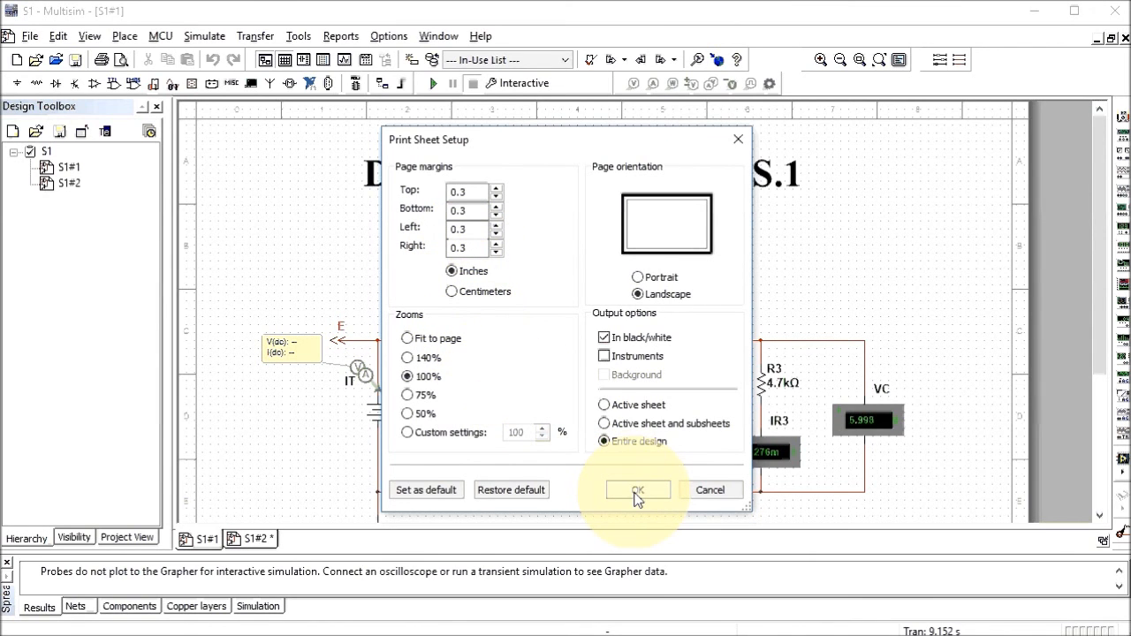
Print the whole design, then bring up Save As proposing S1.ms14 in the _Web Site folder
left_click(29, 36)
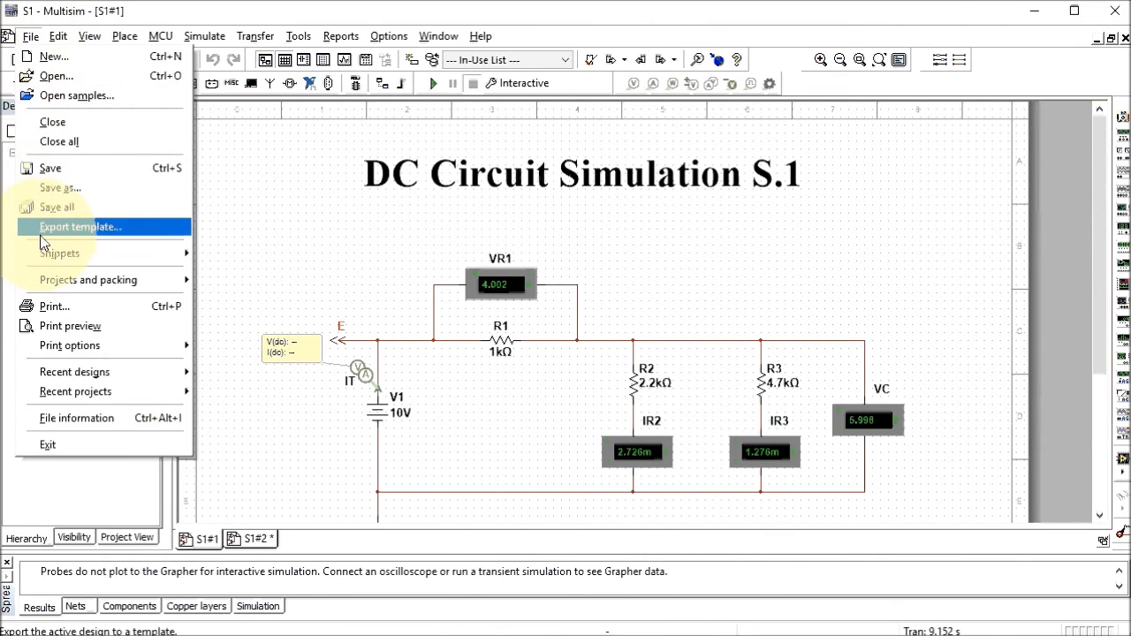
left_click(64, 309)
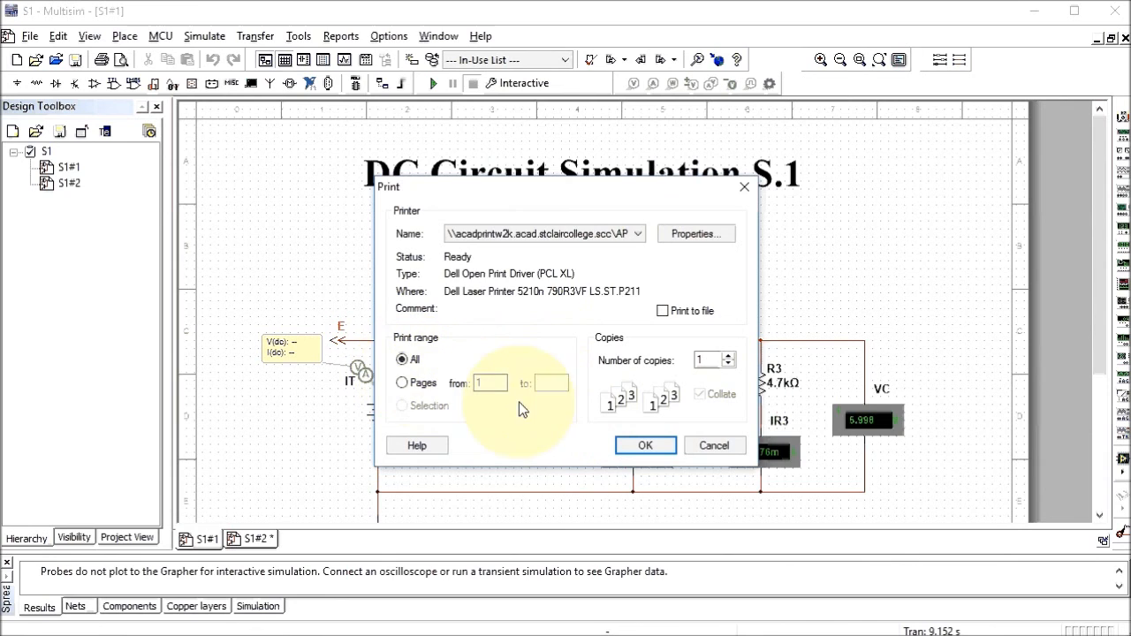
left_click(644, 449)
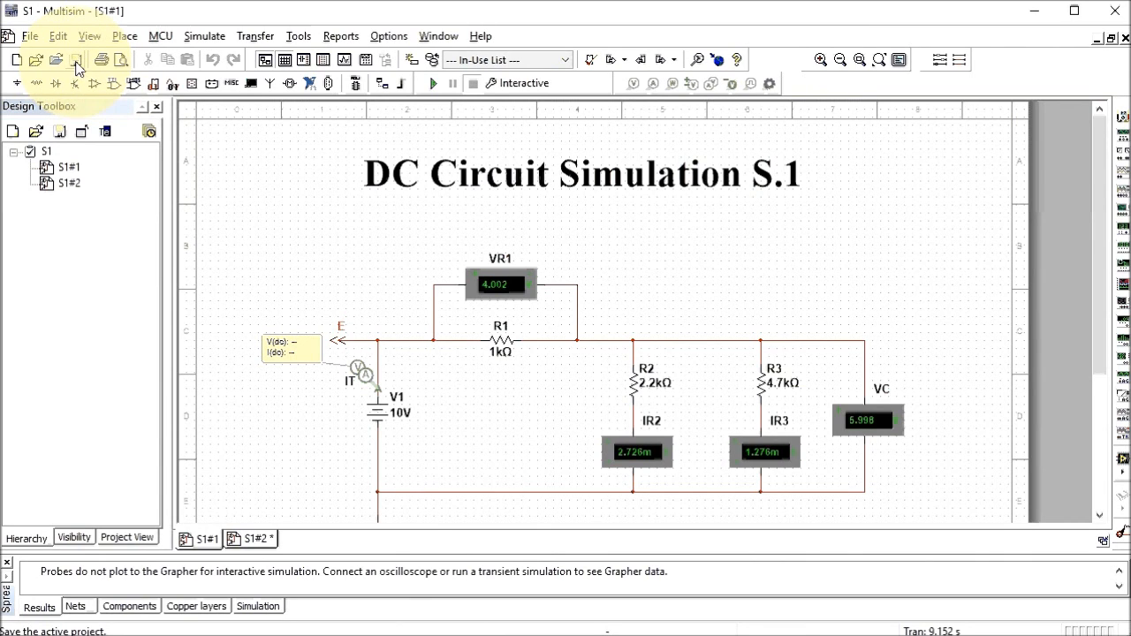
left_click(31, 39)
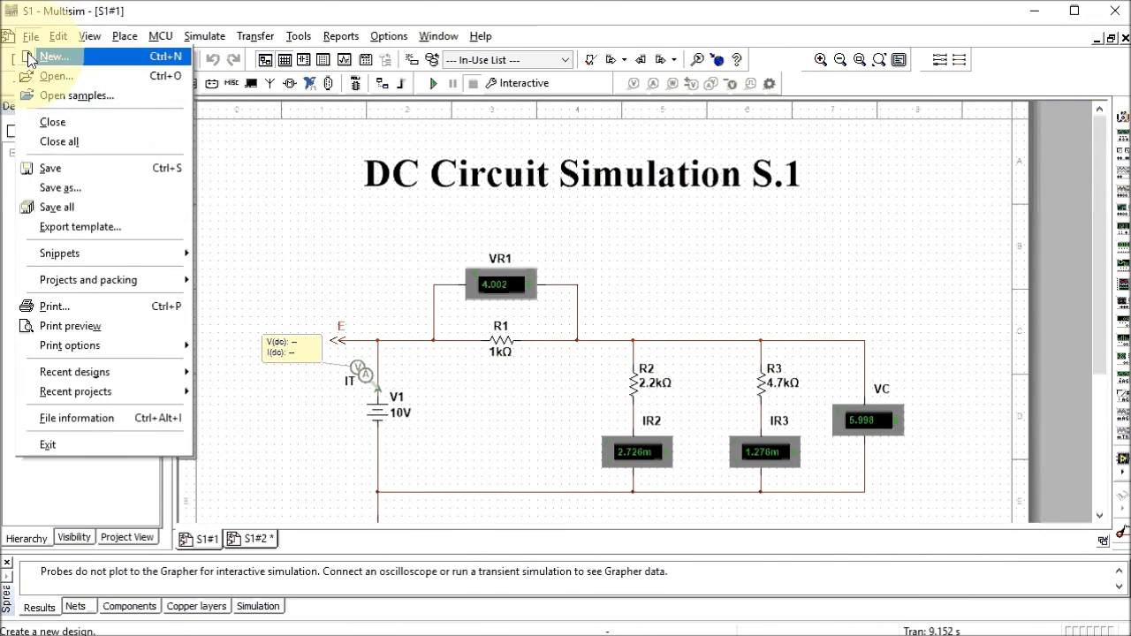
left_click(55, 185)
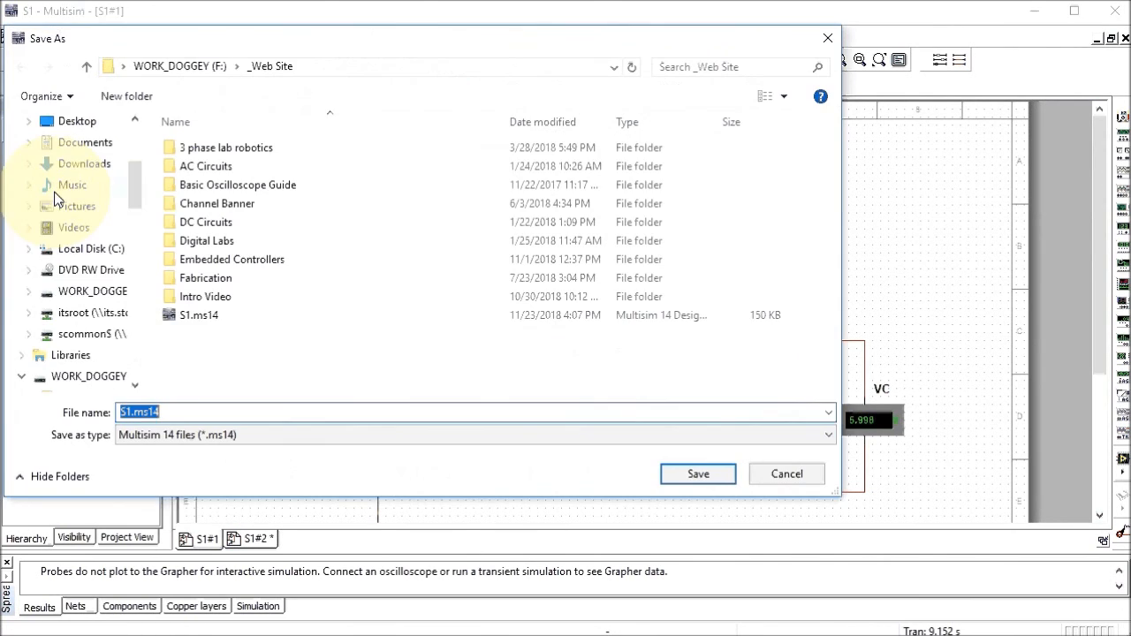